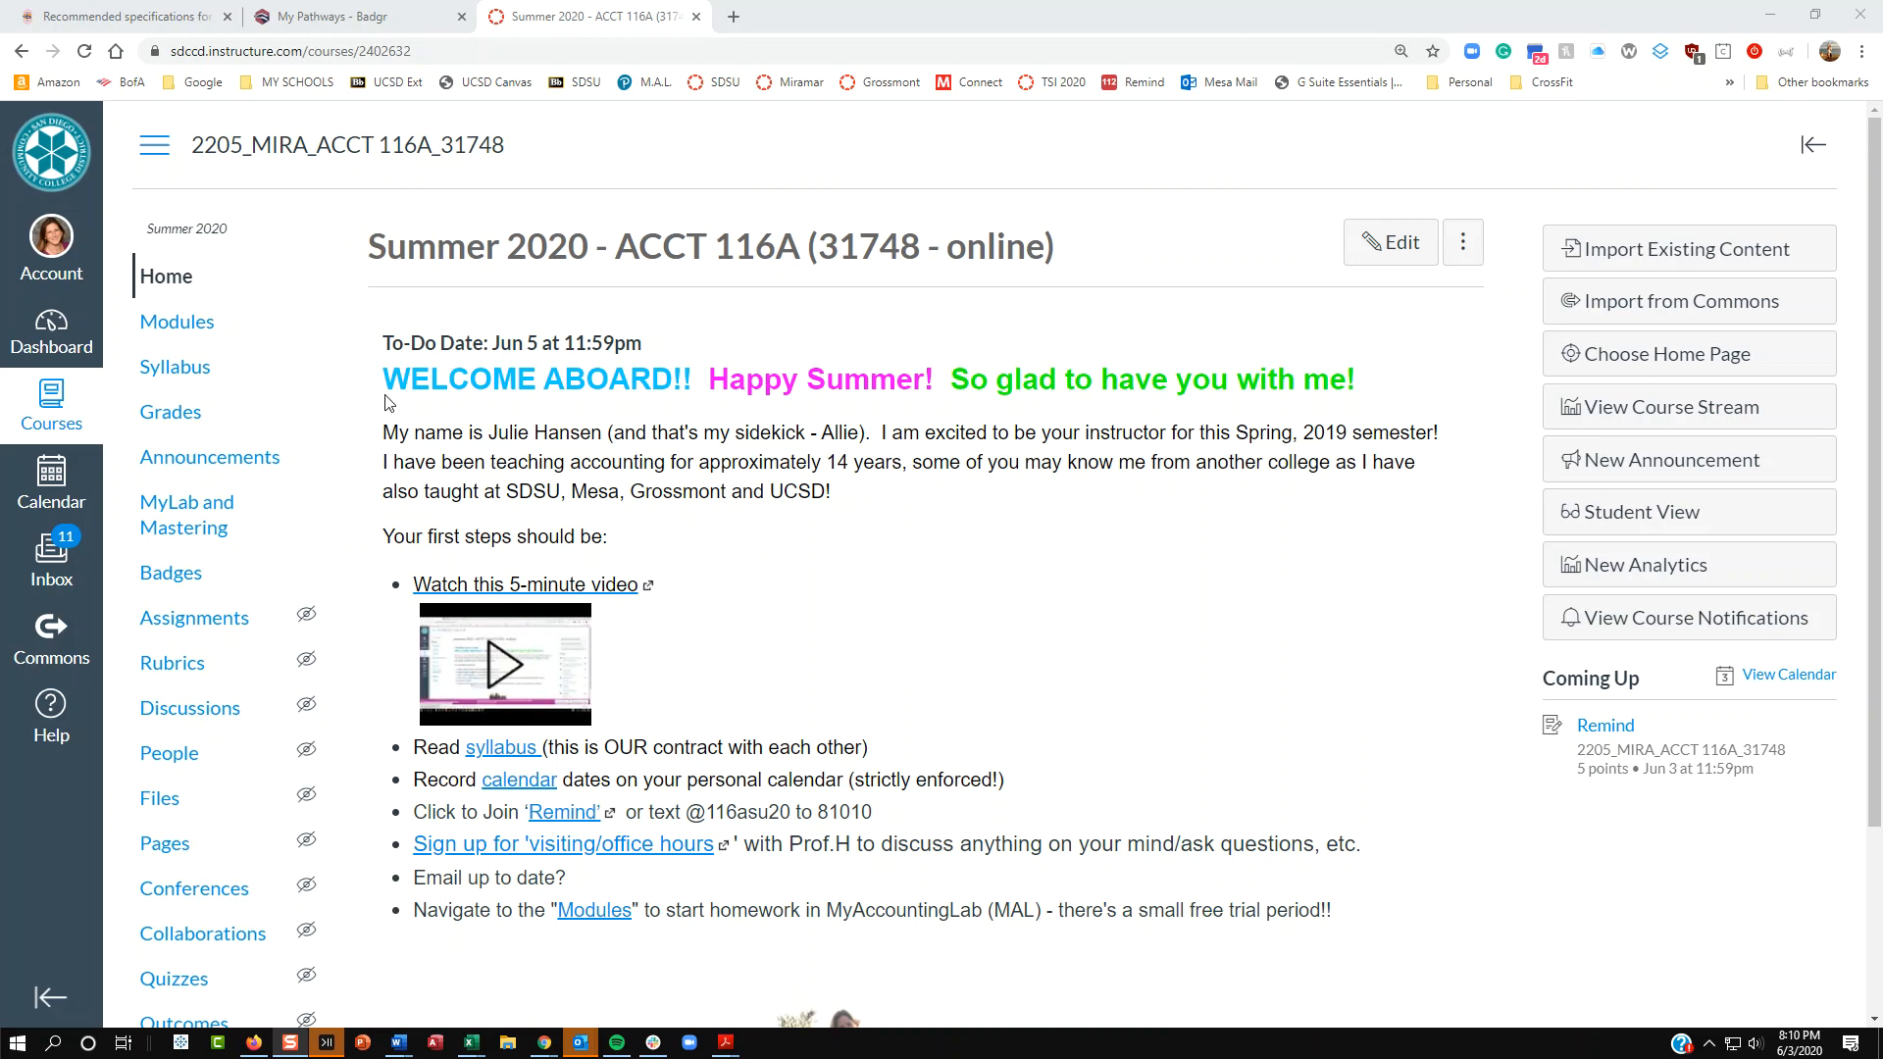
Step: Open the external apps list in the settings of the ACCT 116A course
{"action": "scroll", "coordinate": [331, 431], "scroll_direction": "down", "scroll_amount": 2}
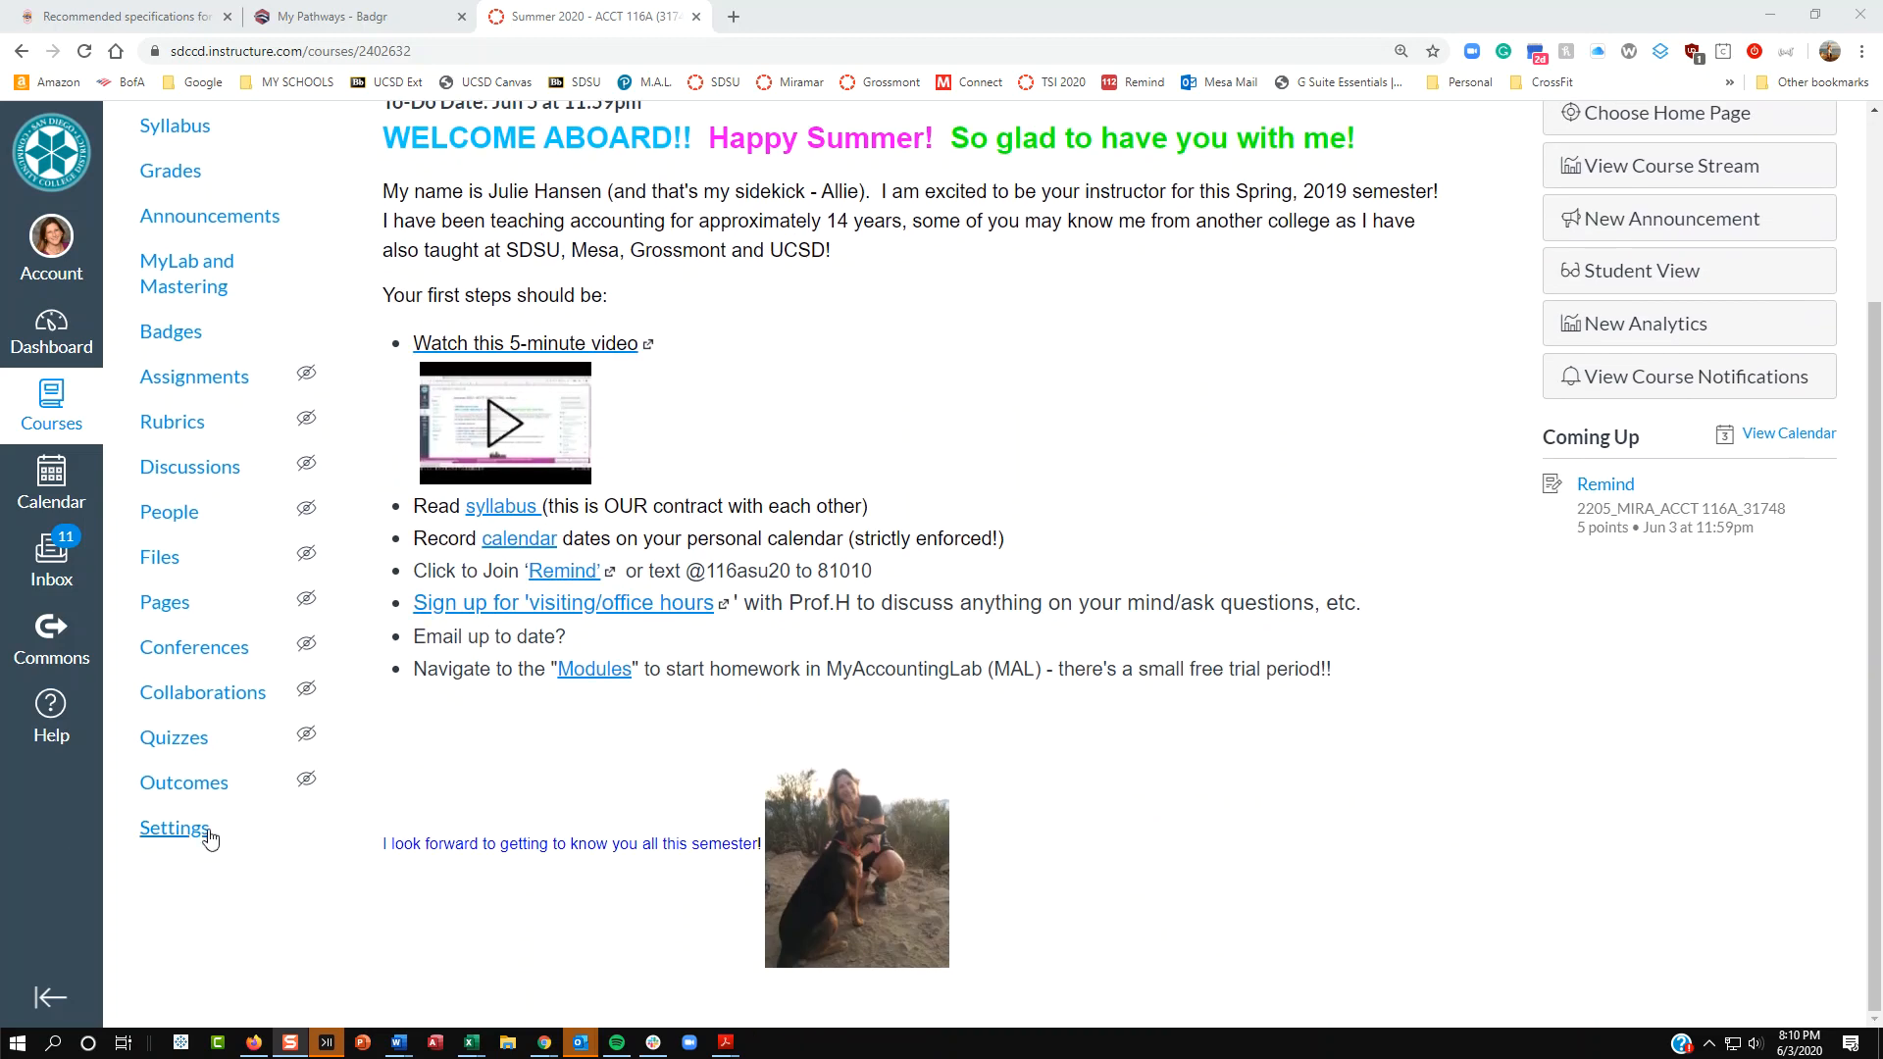
{"action": "scroll", "coordinate": [340, 530], "scroll_direction": "up", "scroll_amount": 3}
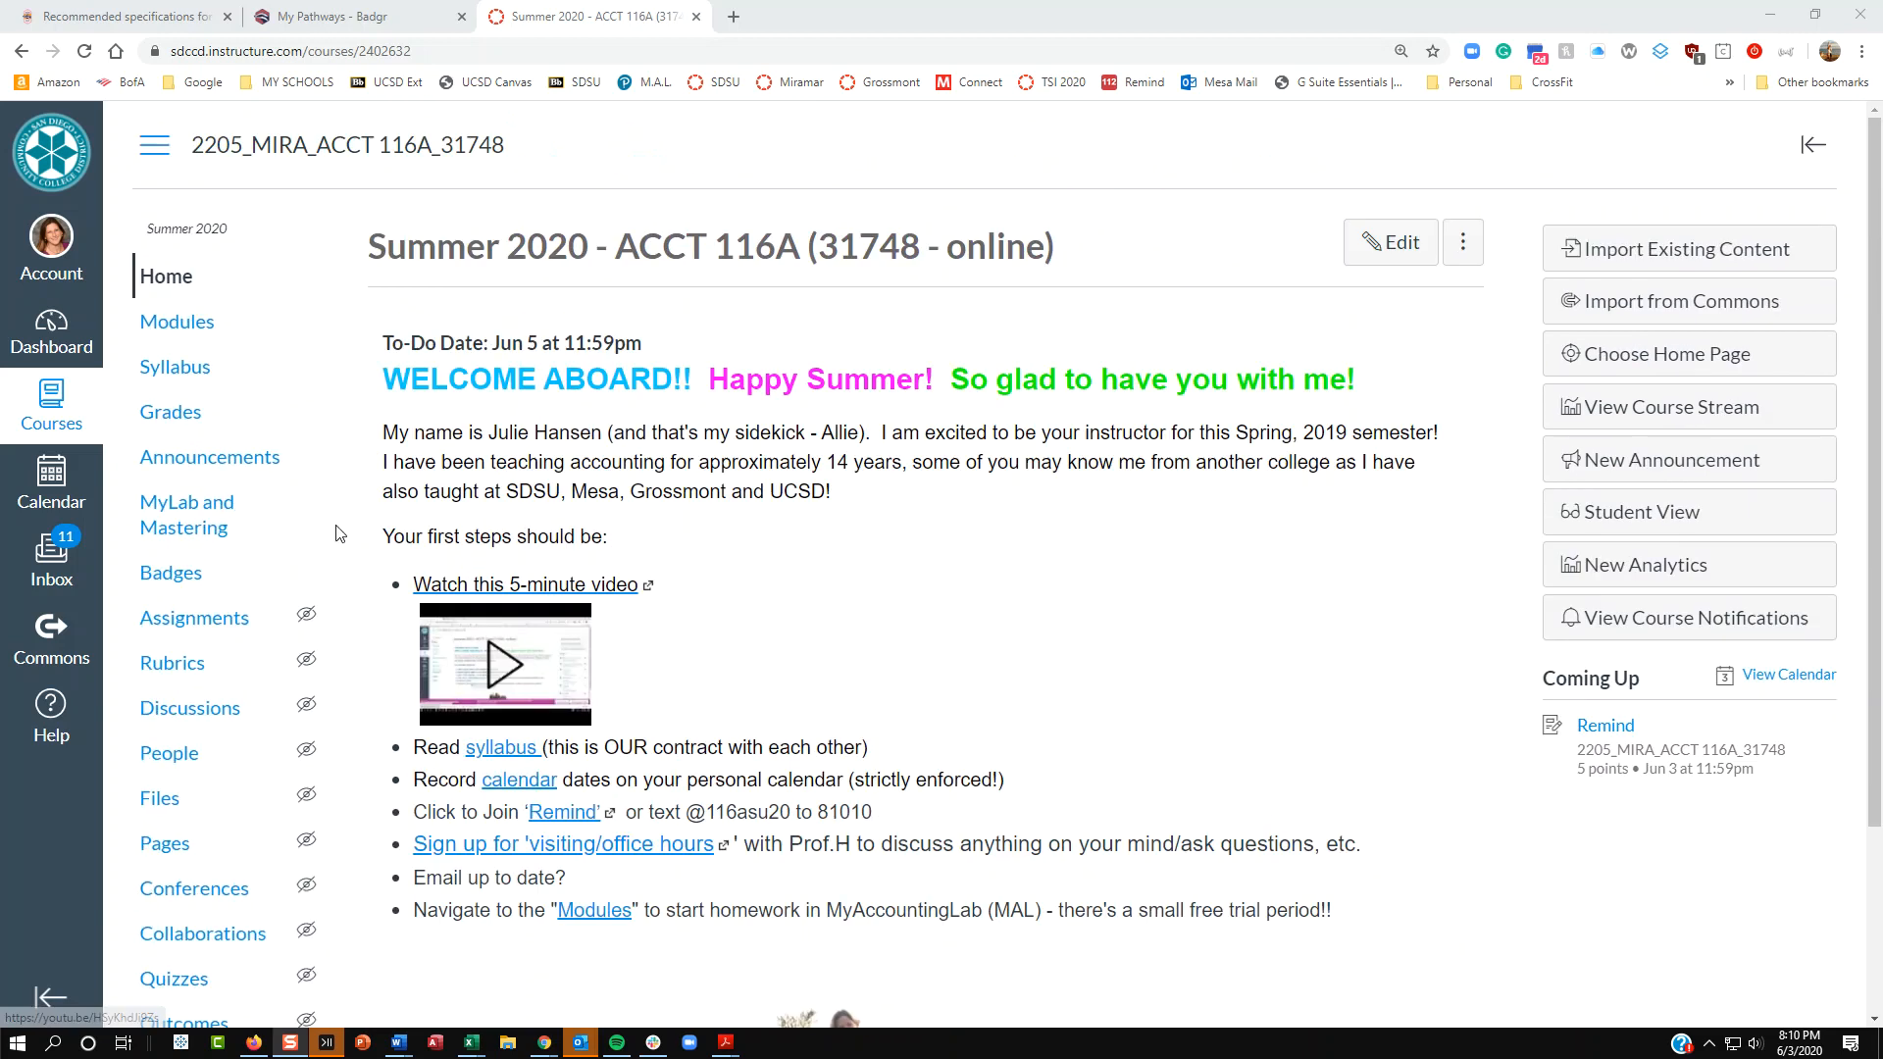
{"action": "scroll", "coordinate": [120, 753], "scroll_direction": "down", "scroll_amount": 3}
{"action": "left_click", "coordinate": [165, 828]}
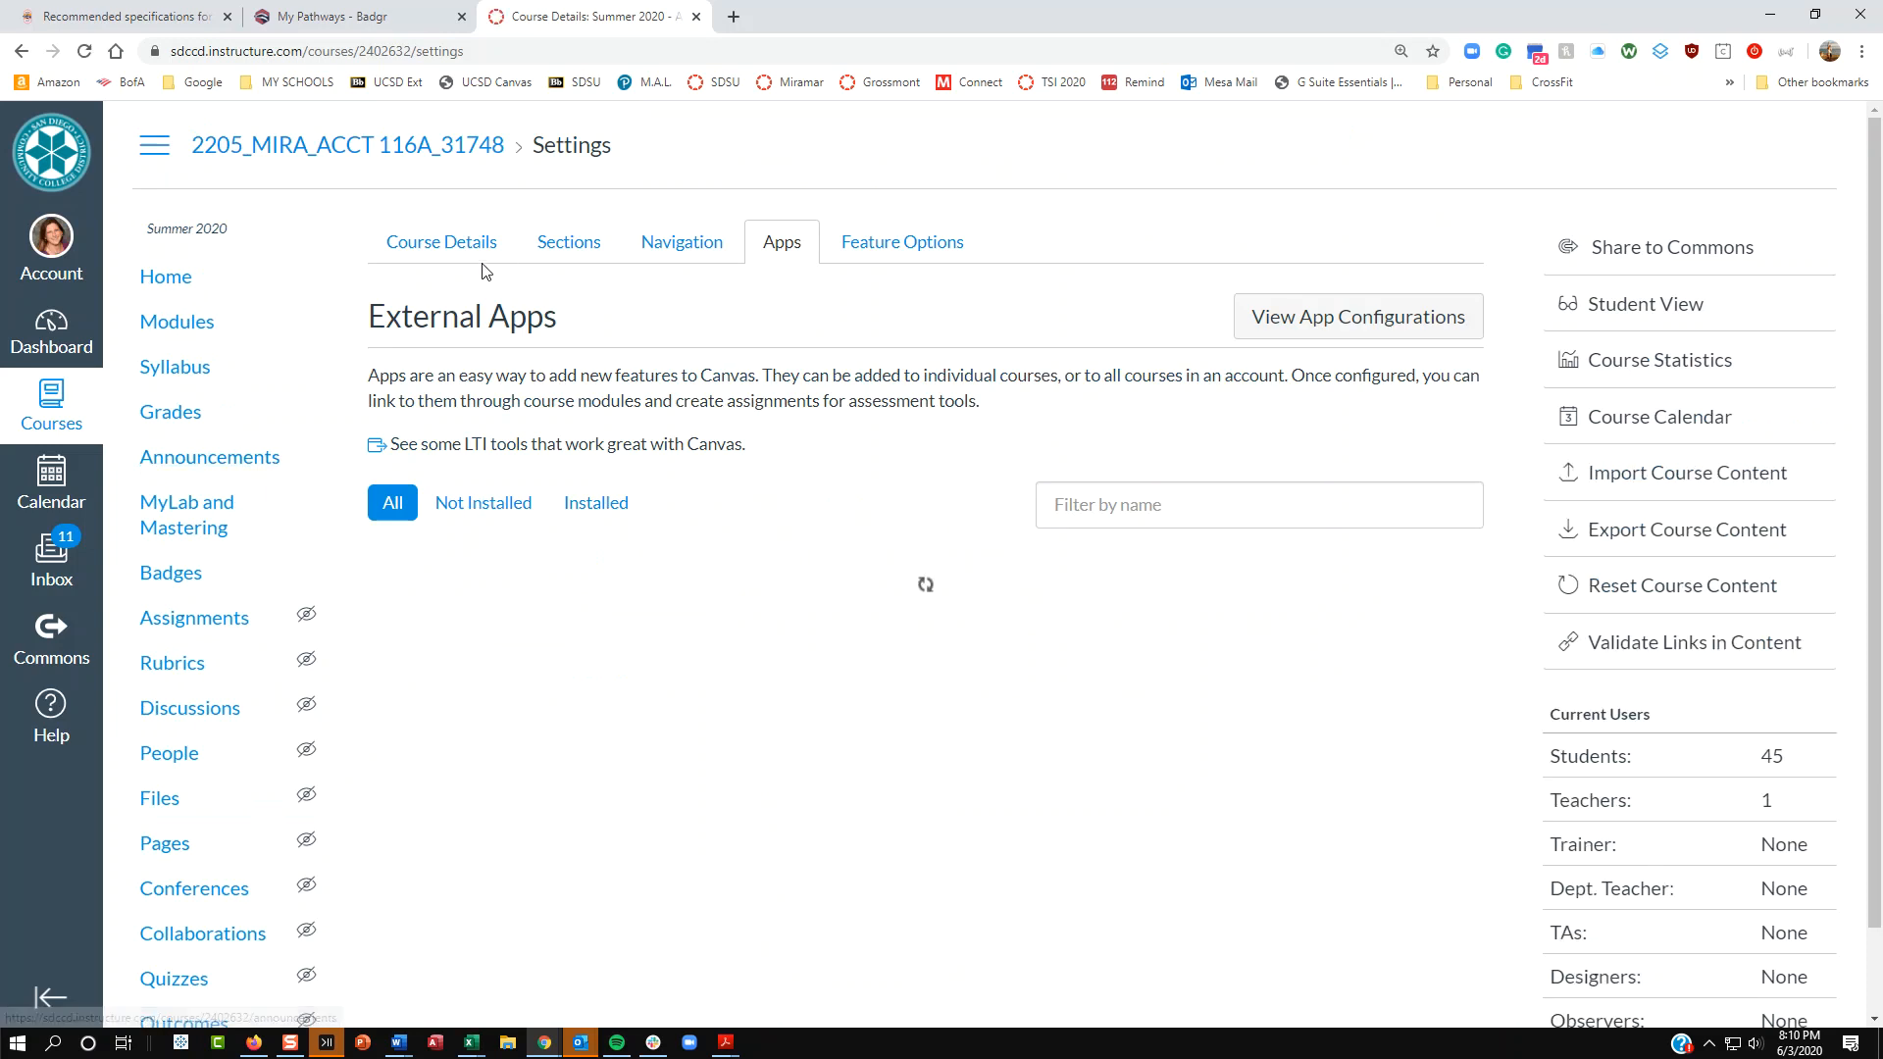
{"action": "left_click", "coordinate": [444, 244]}
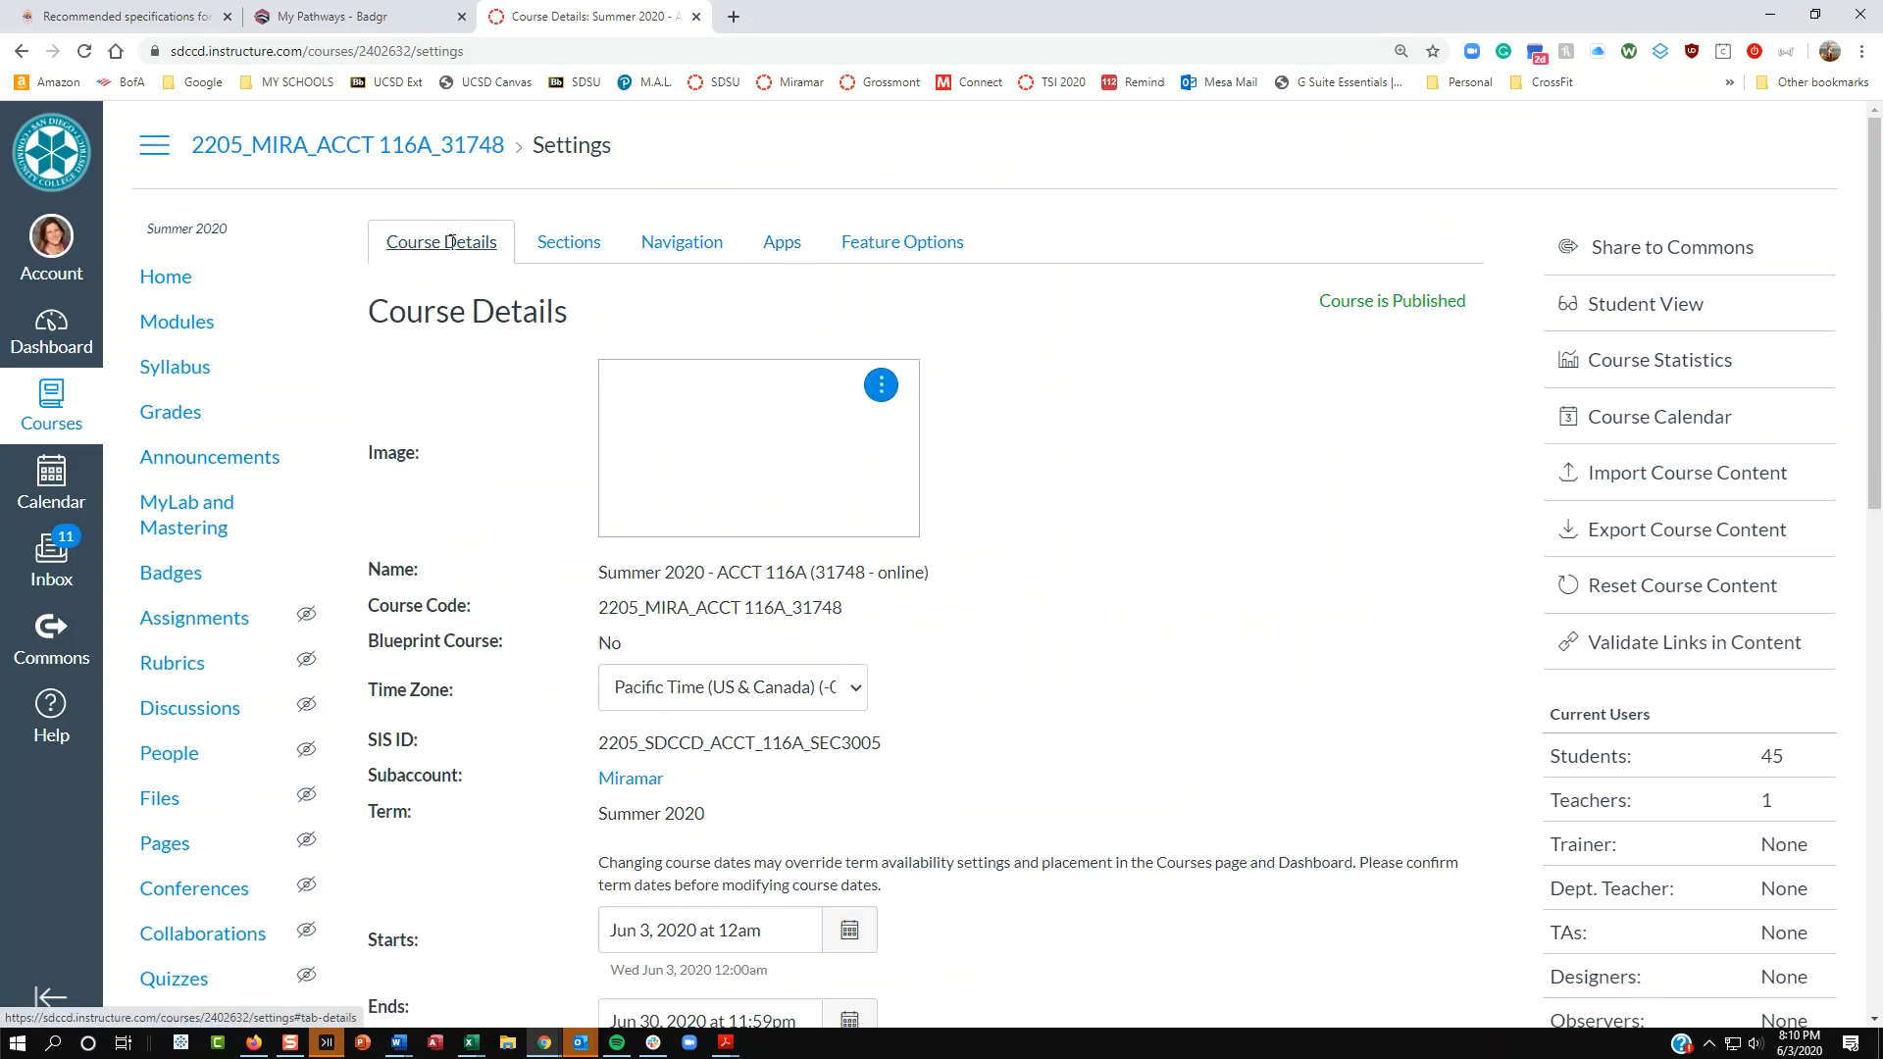
{"action": "left_click", "coordinate": [777, 243]}
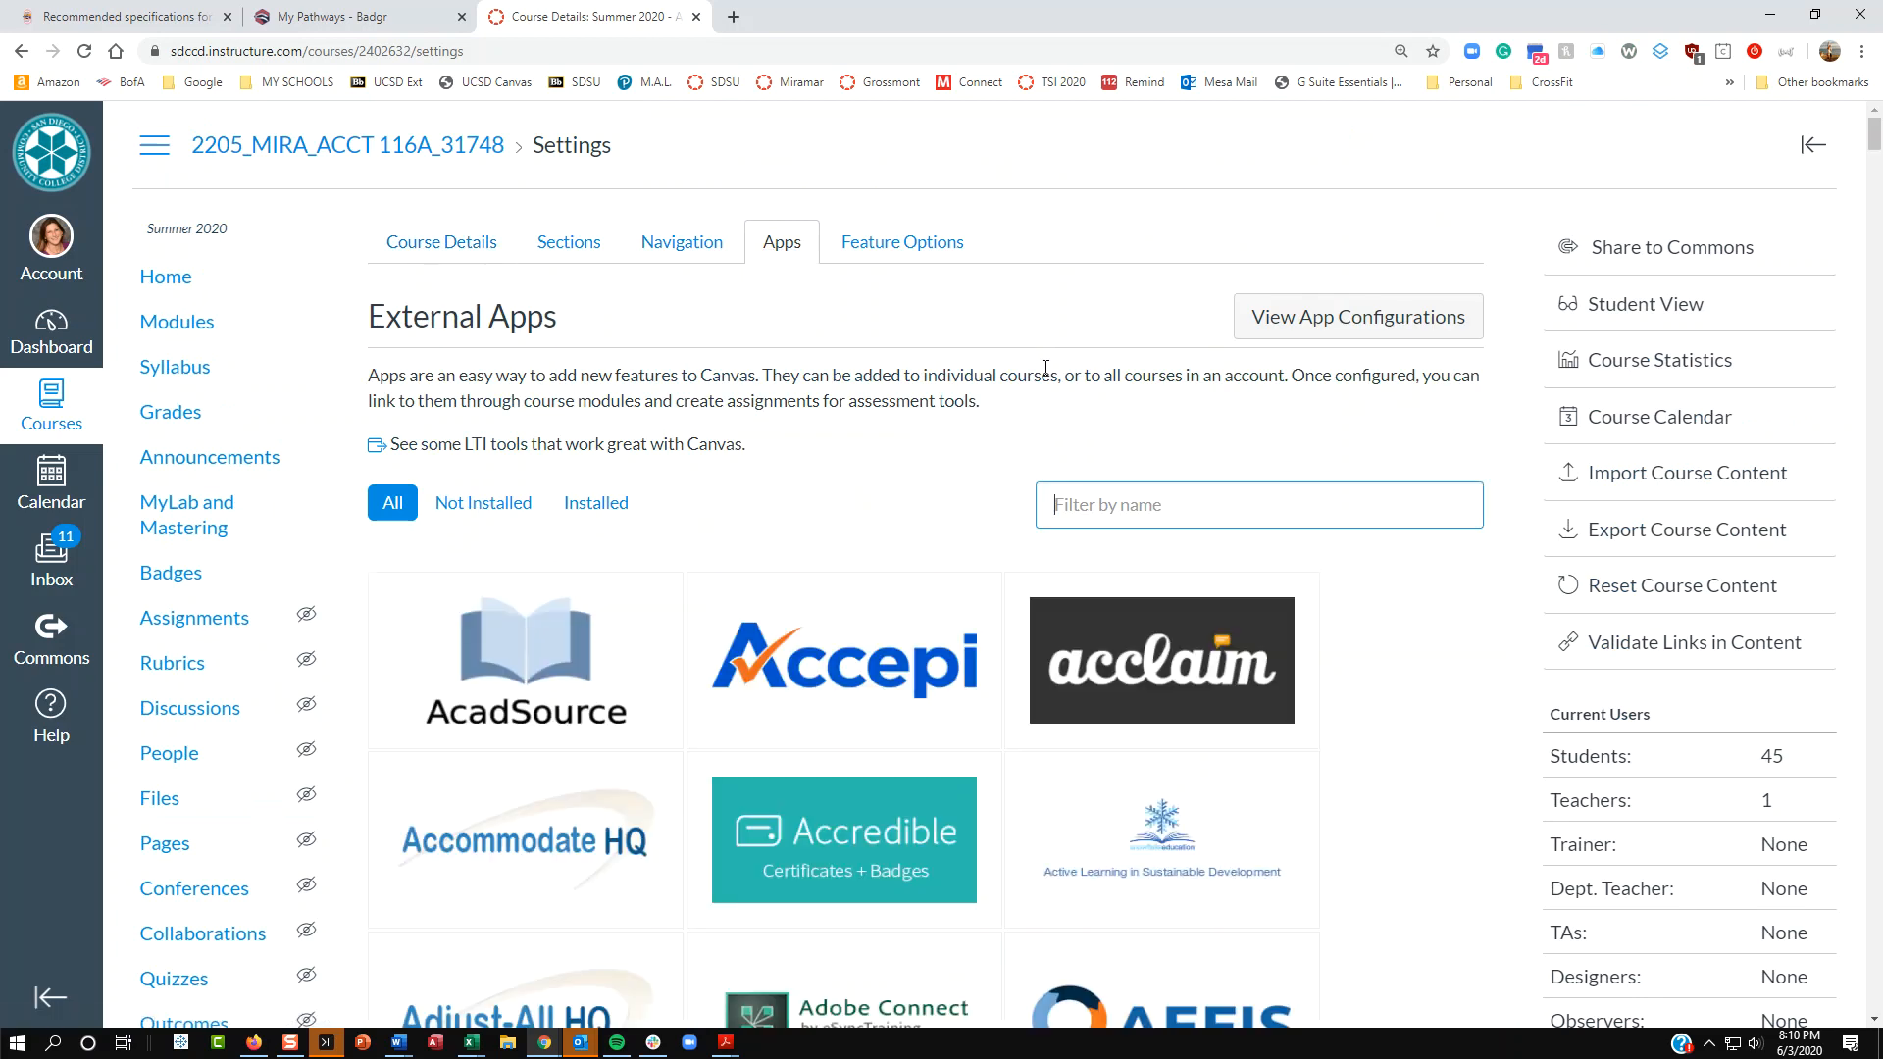
Step: Filter the external apps by "badgr" and open the details of the Badgr US app
{"action": "type", "text": "badgr"}
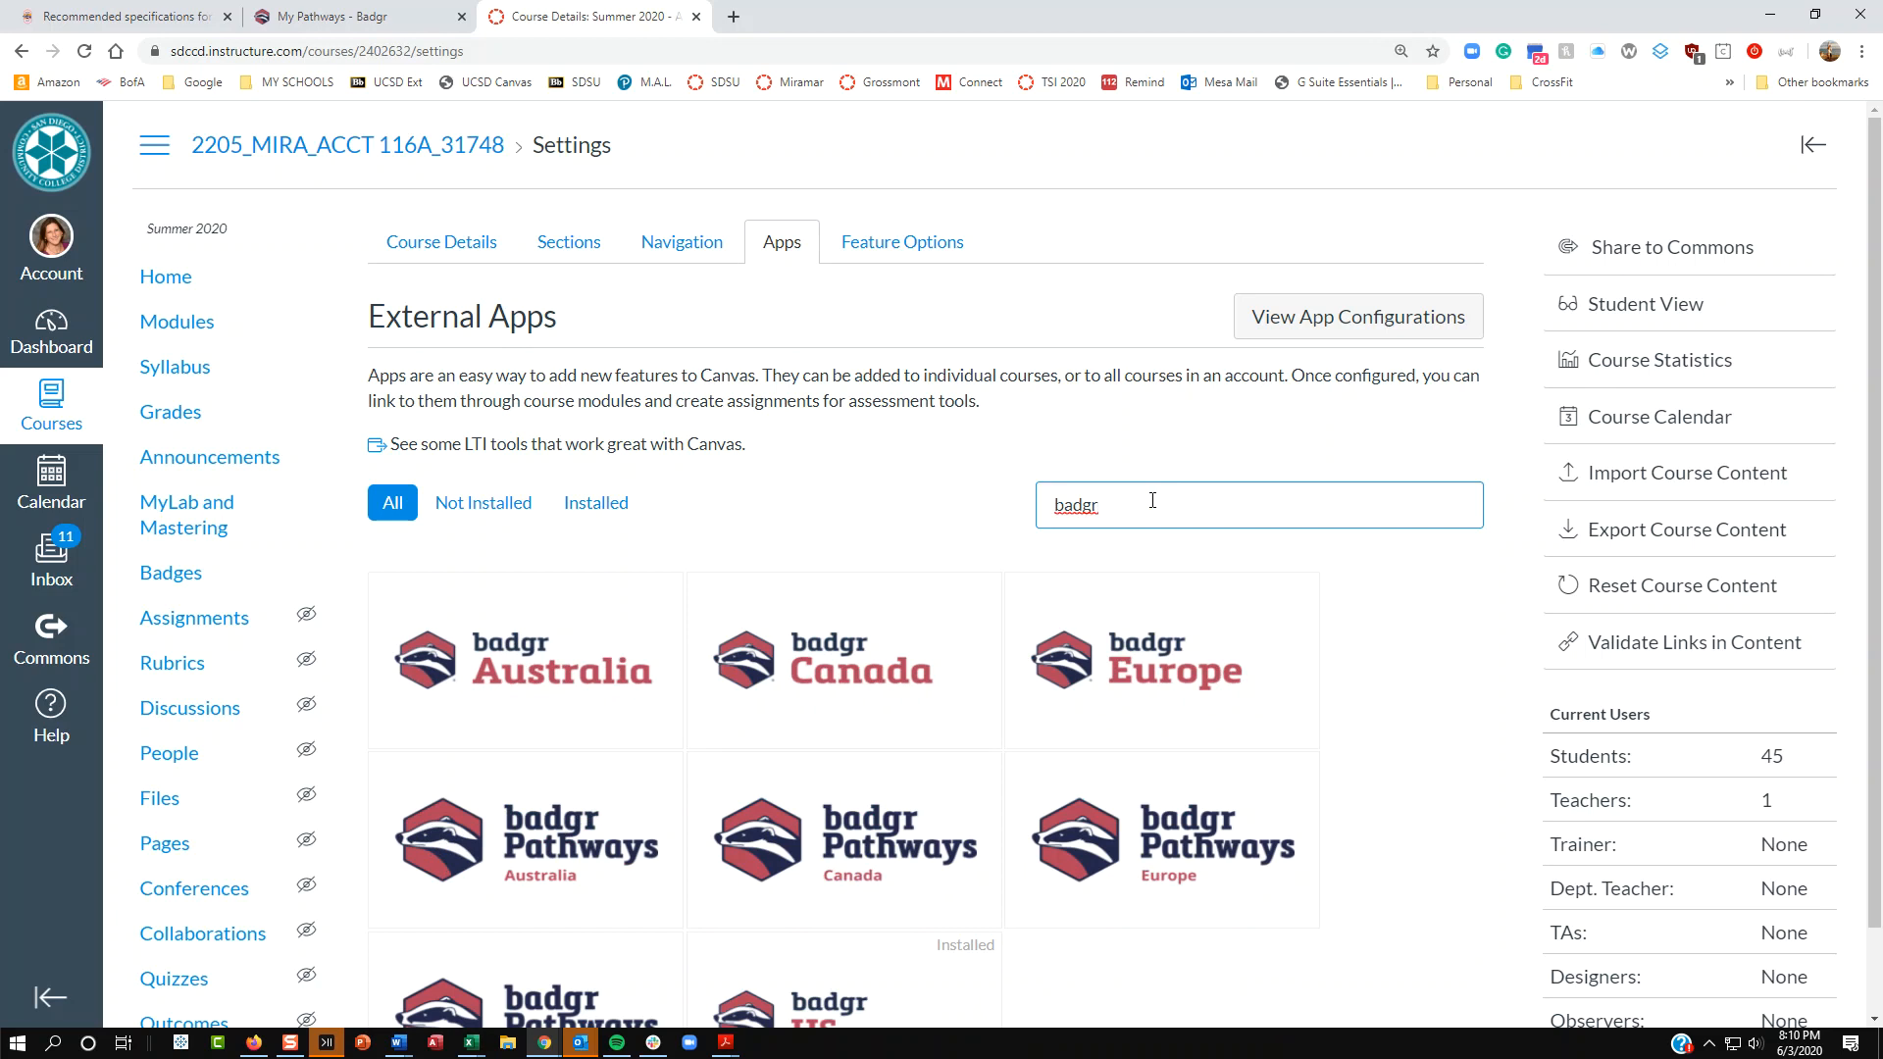
{"action": "scroll", "coordinate": [1147, 500], "scroll_direction": "down", "scroll_amount": 2}
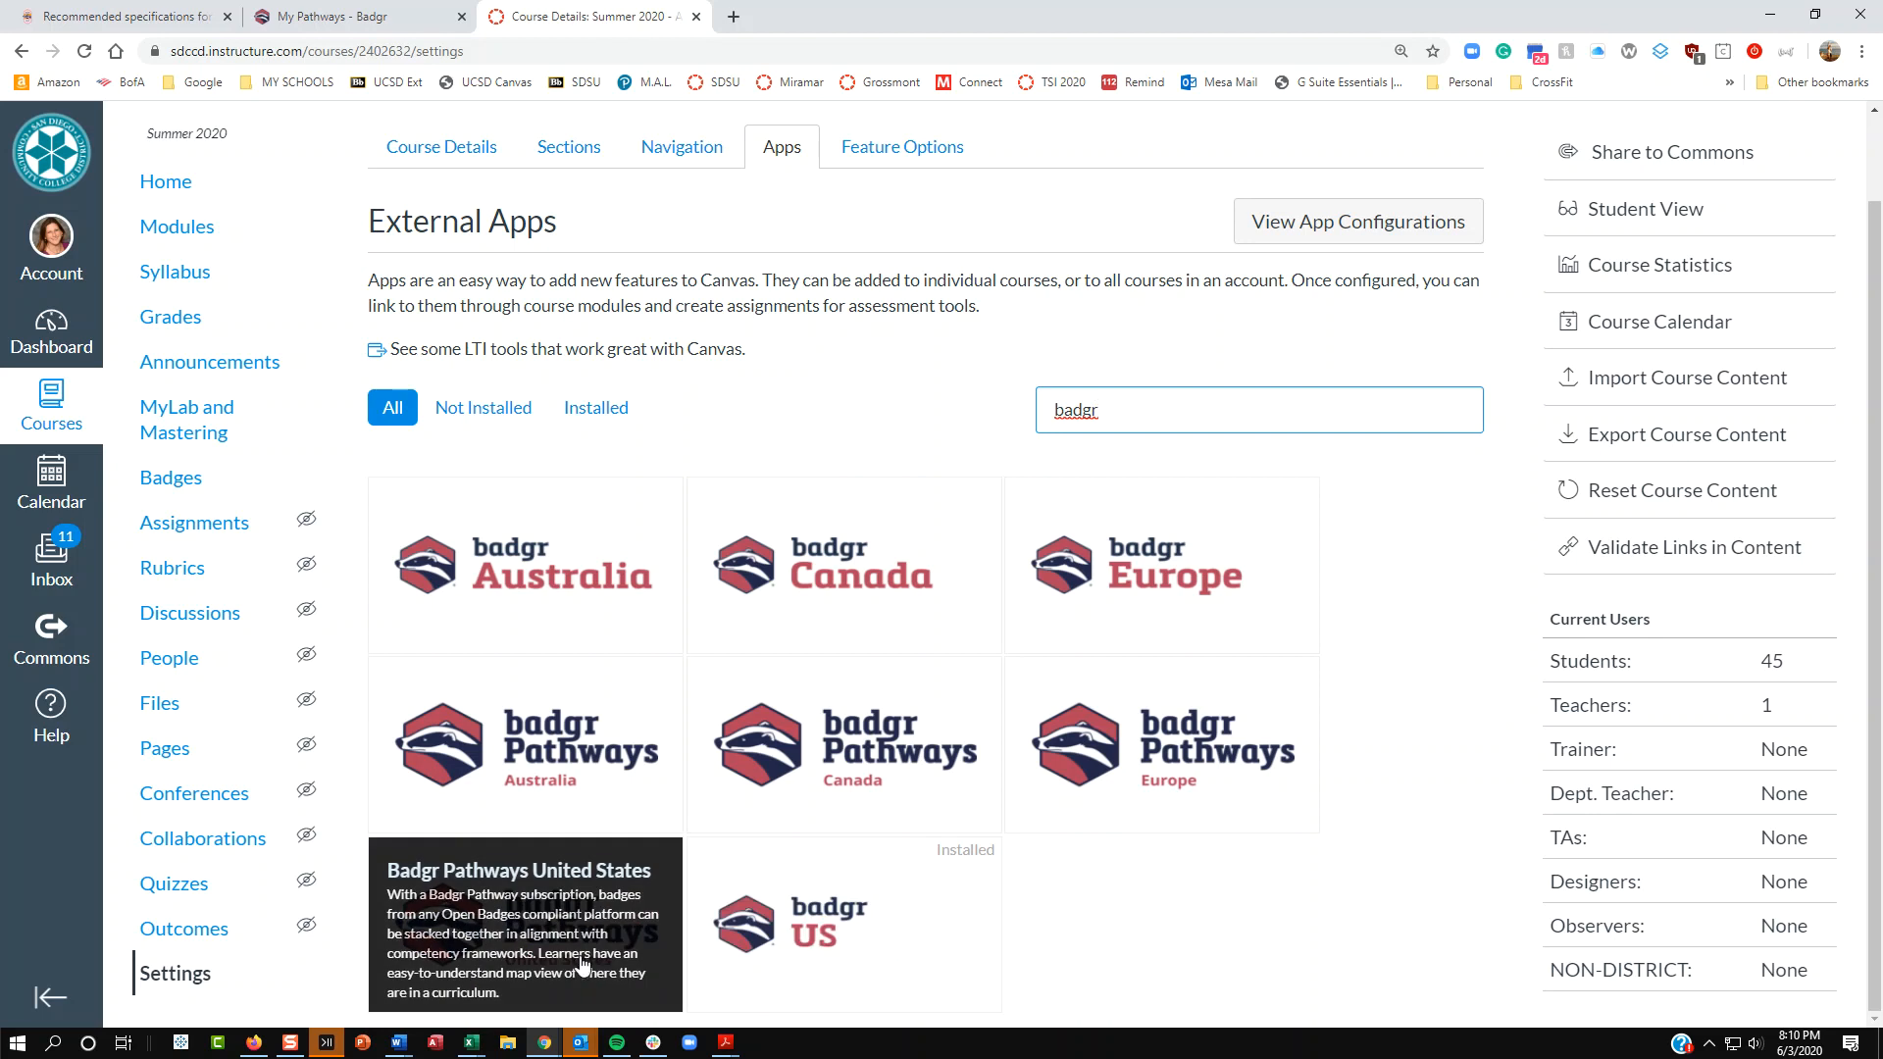
{"action": "left_click", "coordinate": [874, 932]}
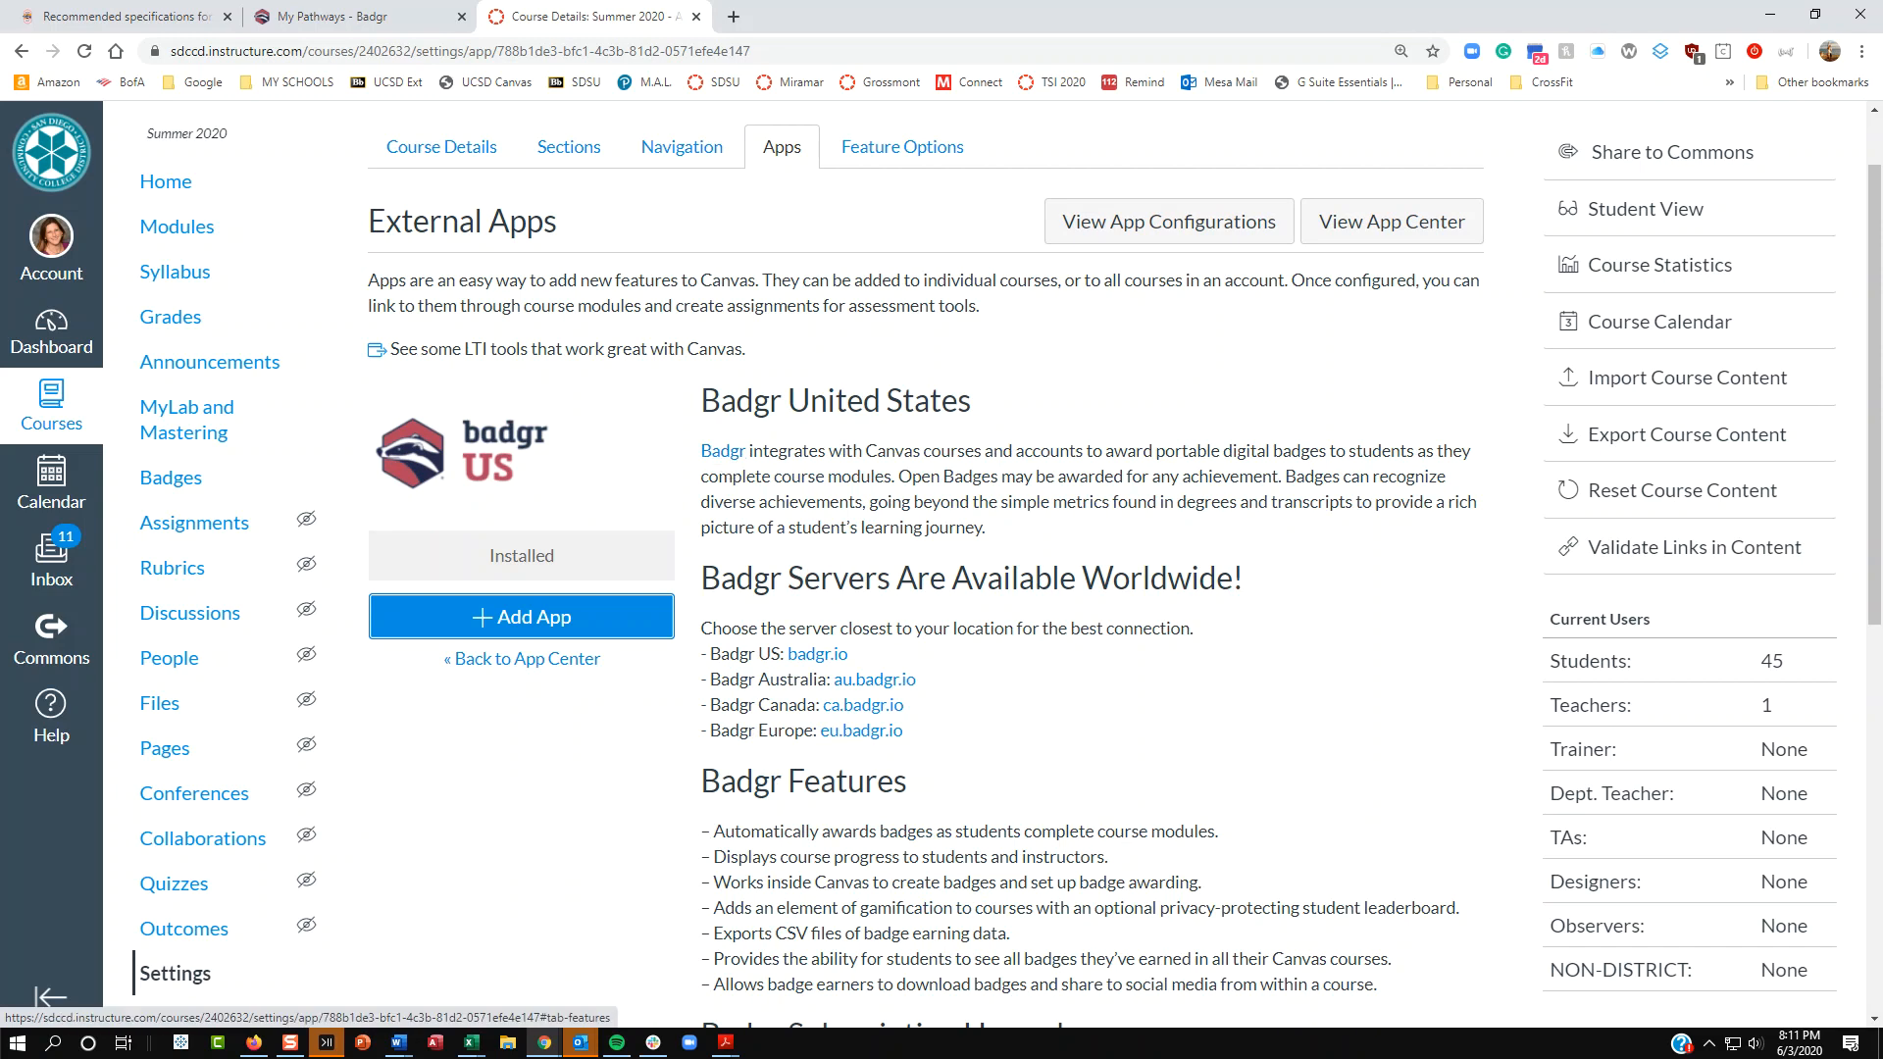
Step: Search the web for "badgr" in a separate browser tab and open the Badgr website
{"action": "left_click", "coordinate": [733, 18]}
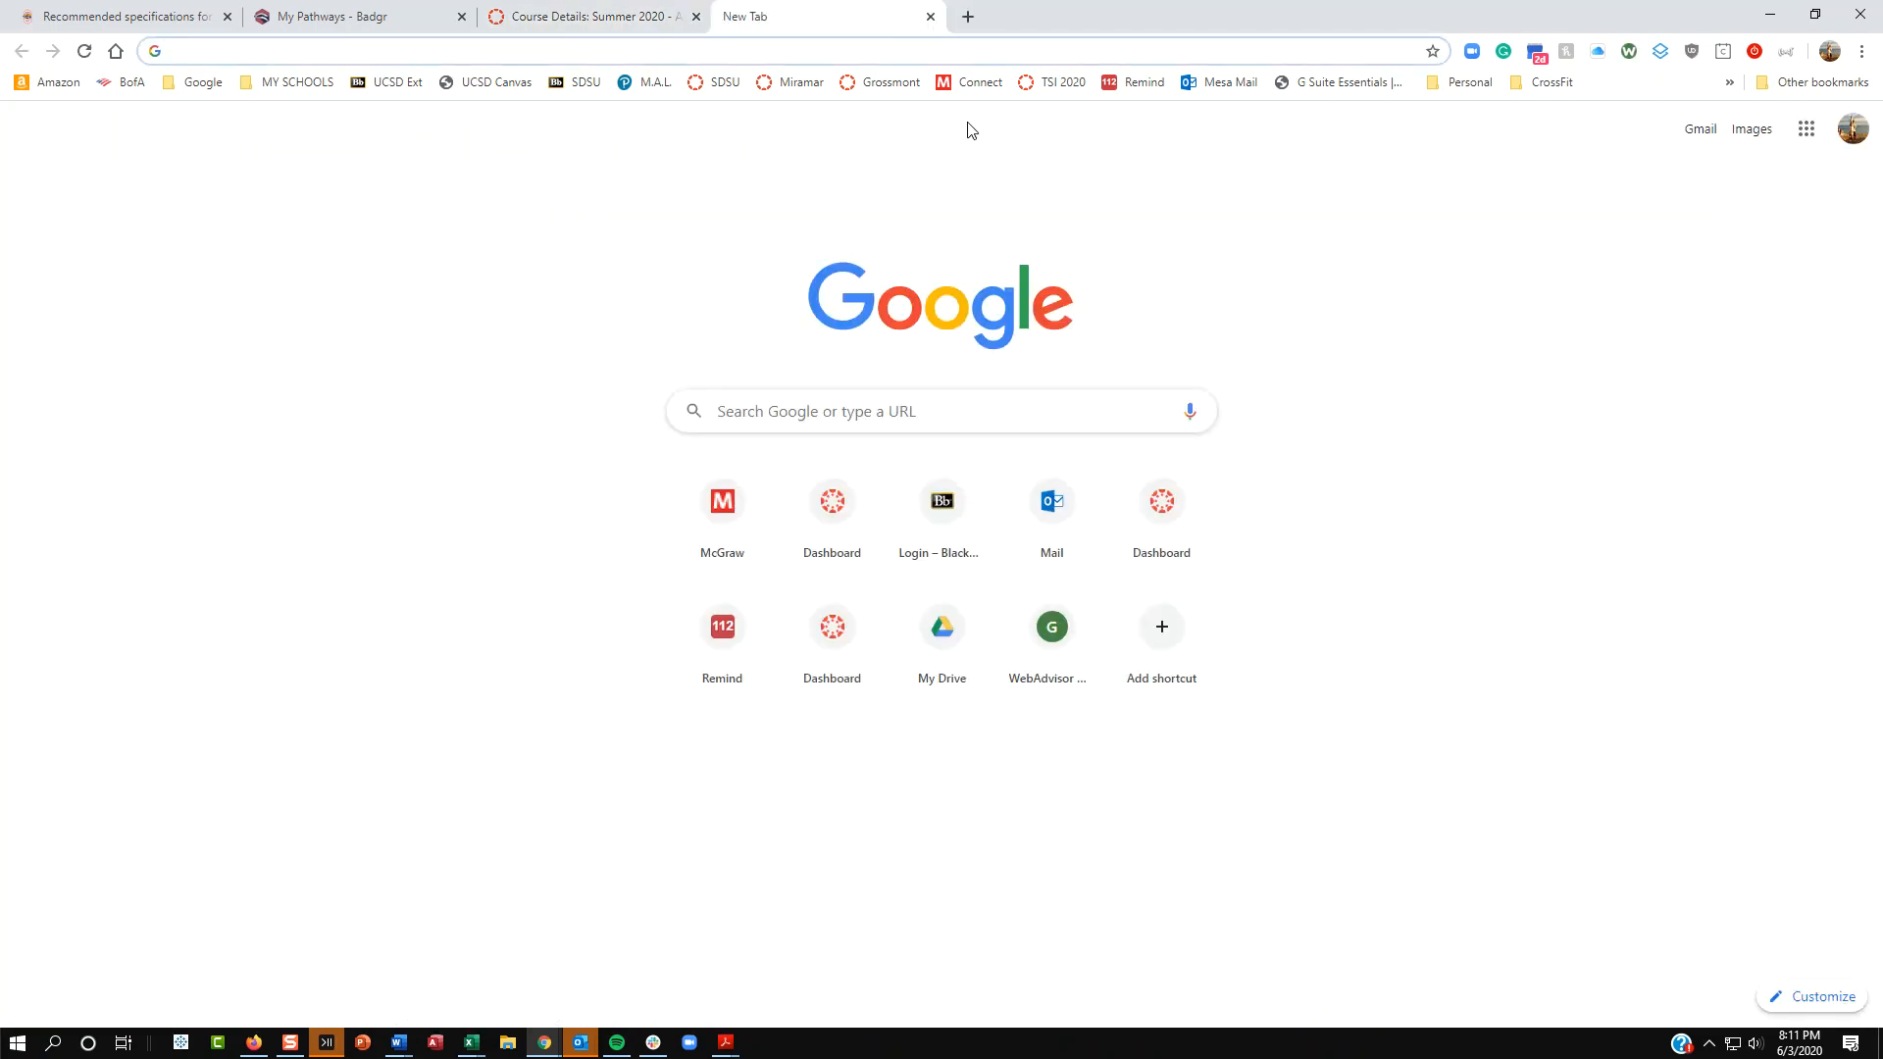
{"action": "type", "text": "badr"}
{"action": "key", "text": "Return"}
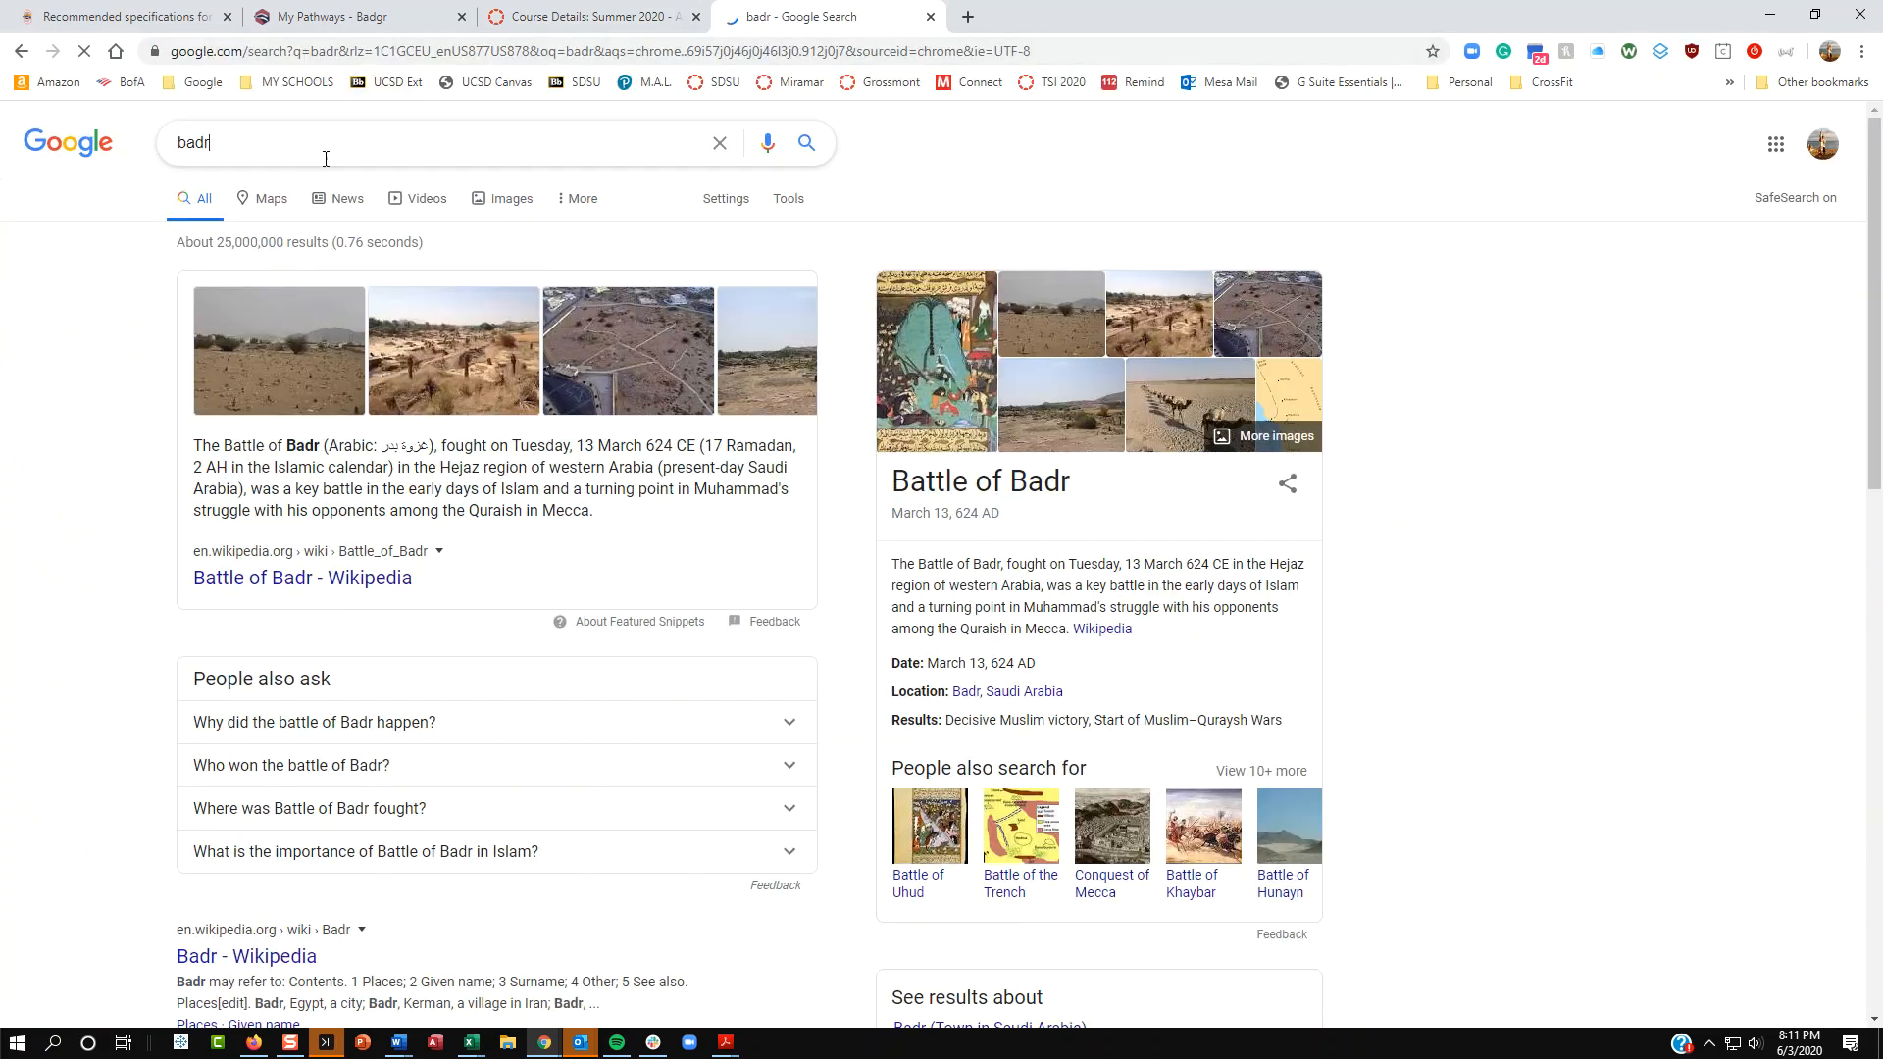
{"action": "left_click", "coordinate": [326, 159]}
{"action": "key", "text": "BackSpace"}
{"action": "key", "text": "BackSpace"}
{"action": "key", "text": "BackSpace"}
{"action": "key", "text": "BackSpace"}
{"action": "type", "text": "badgr"}
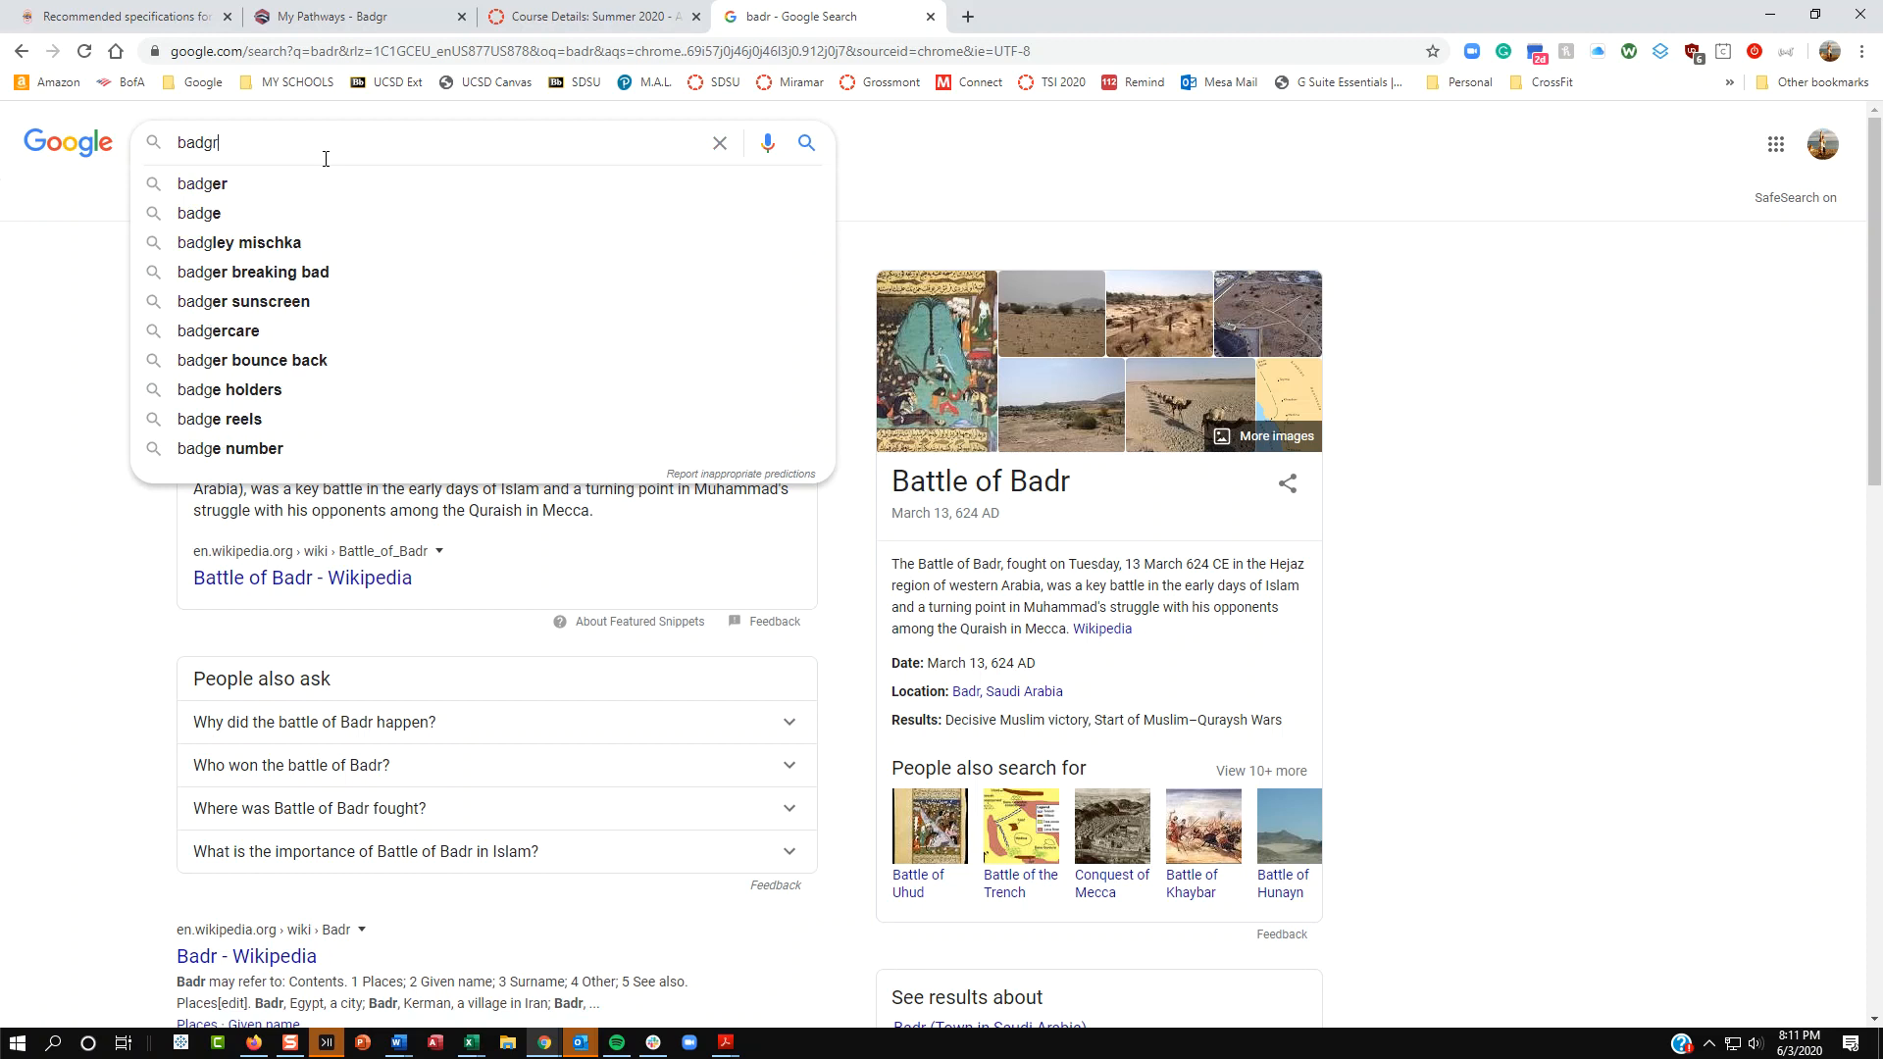
{"action": "key", "text": "Return"}
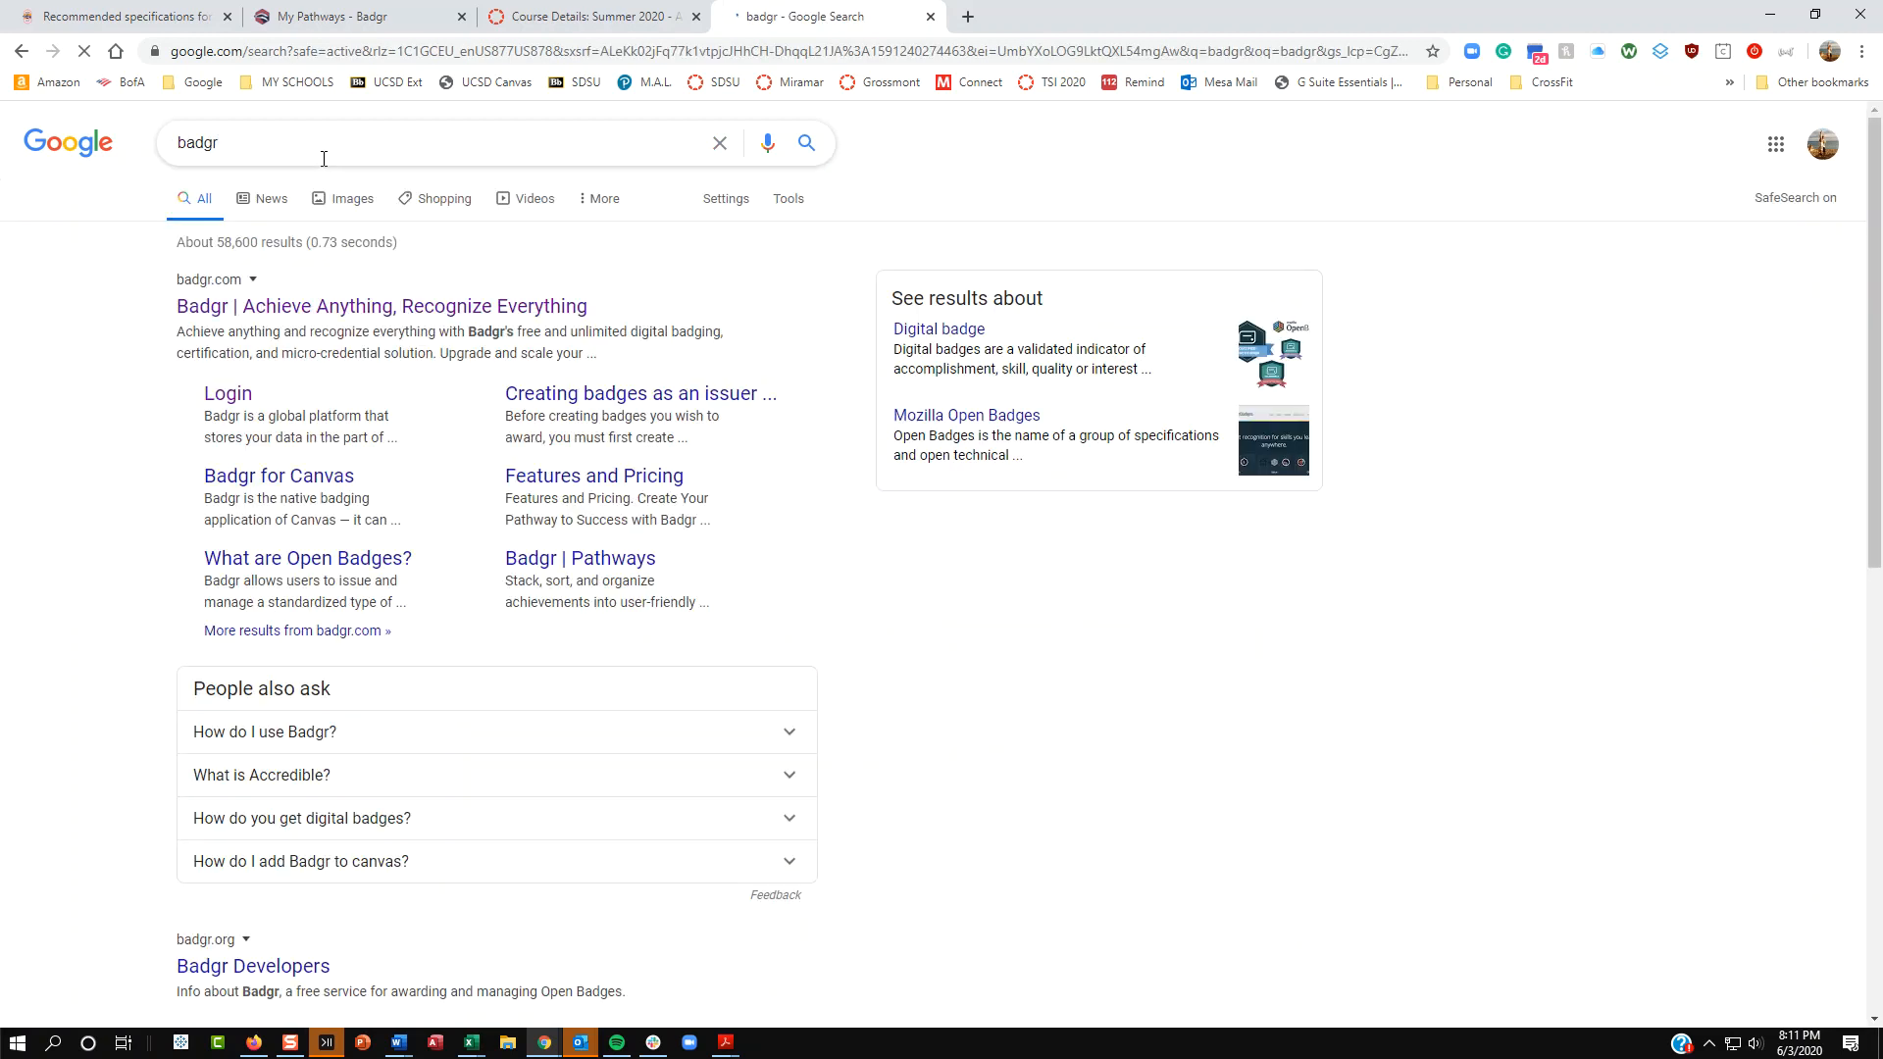
{"action": "left_click", "coordinate": [284, 309]}
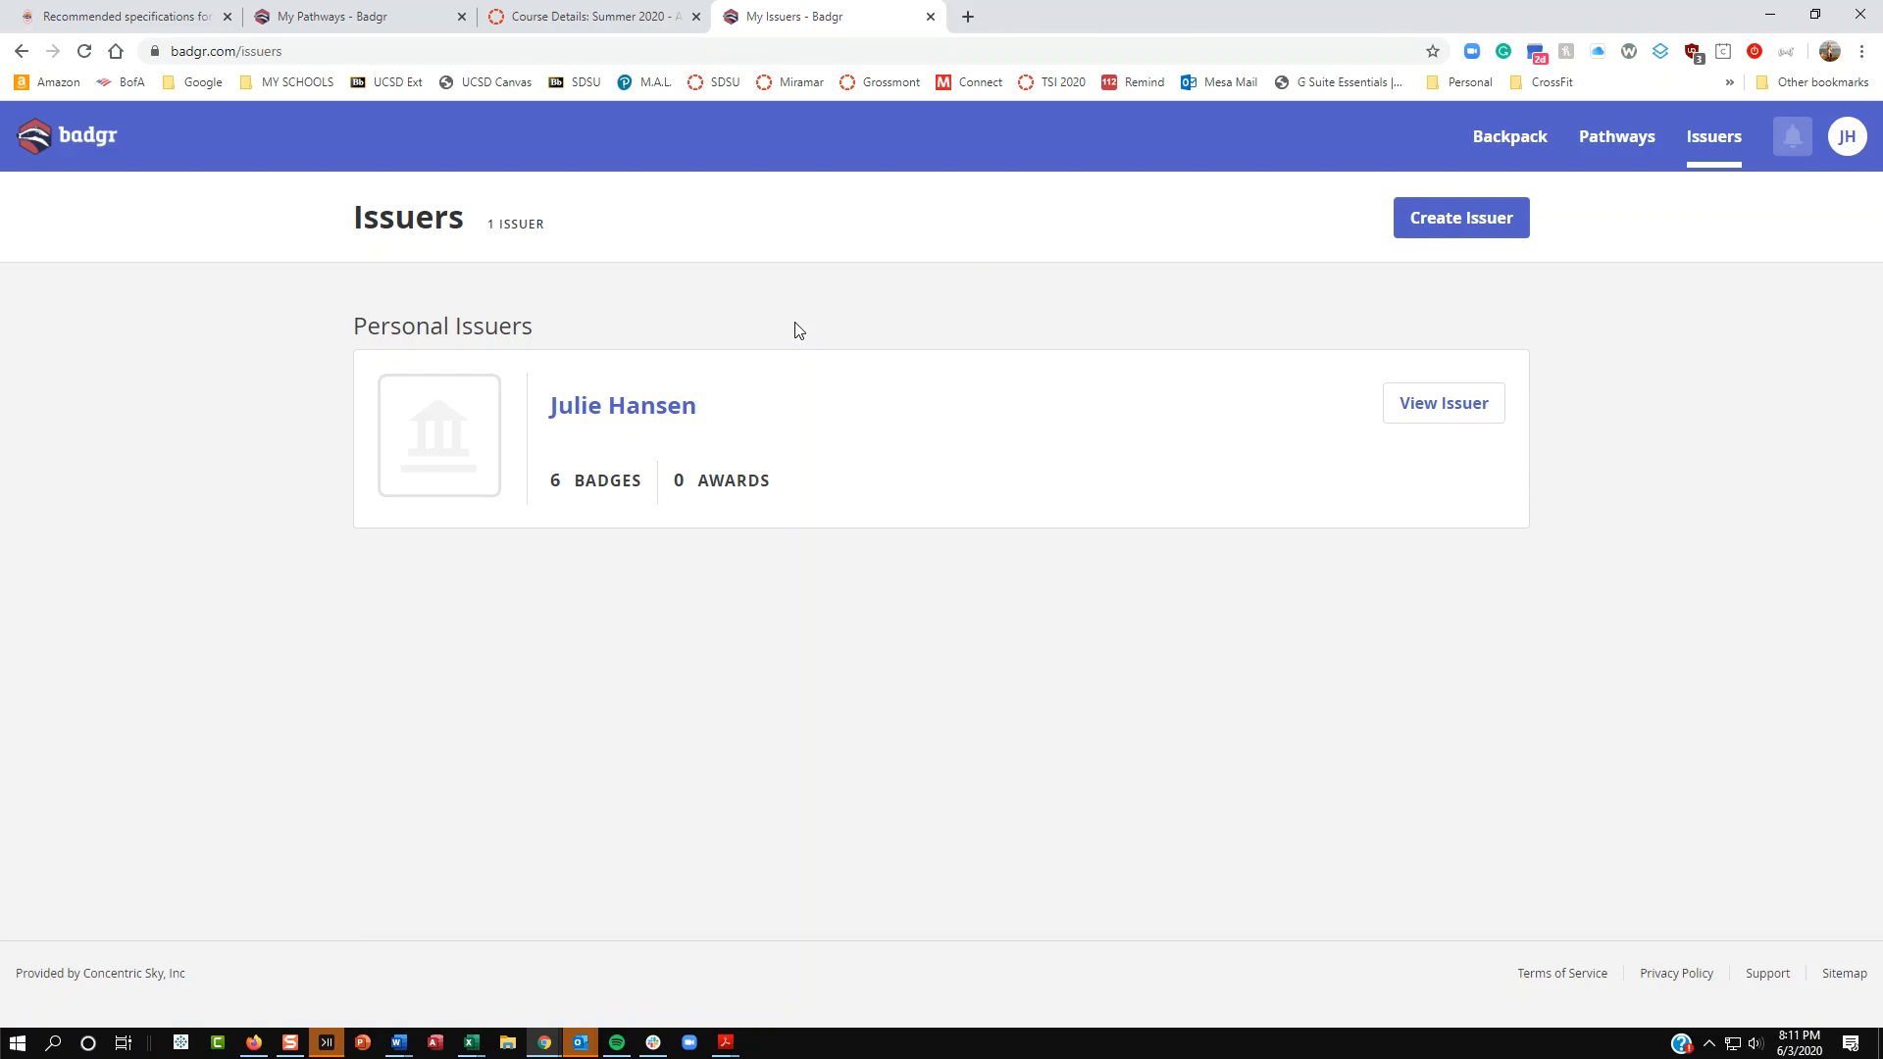
Step: View the Badgr backpack and open the Canvas LTI details from the account's app integrations
{"action": "left_click", "coordinate": [1523, 145]}
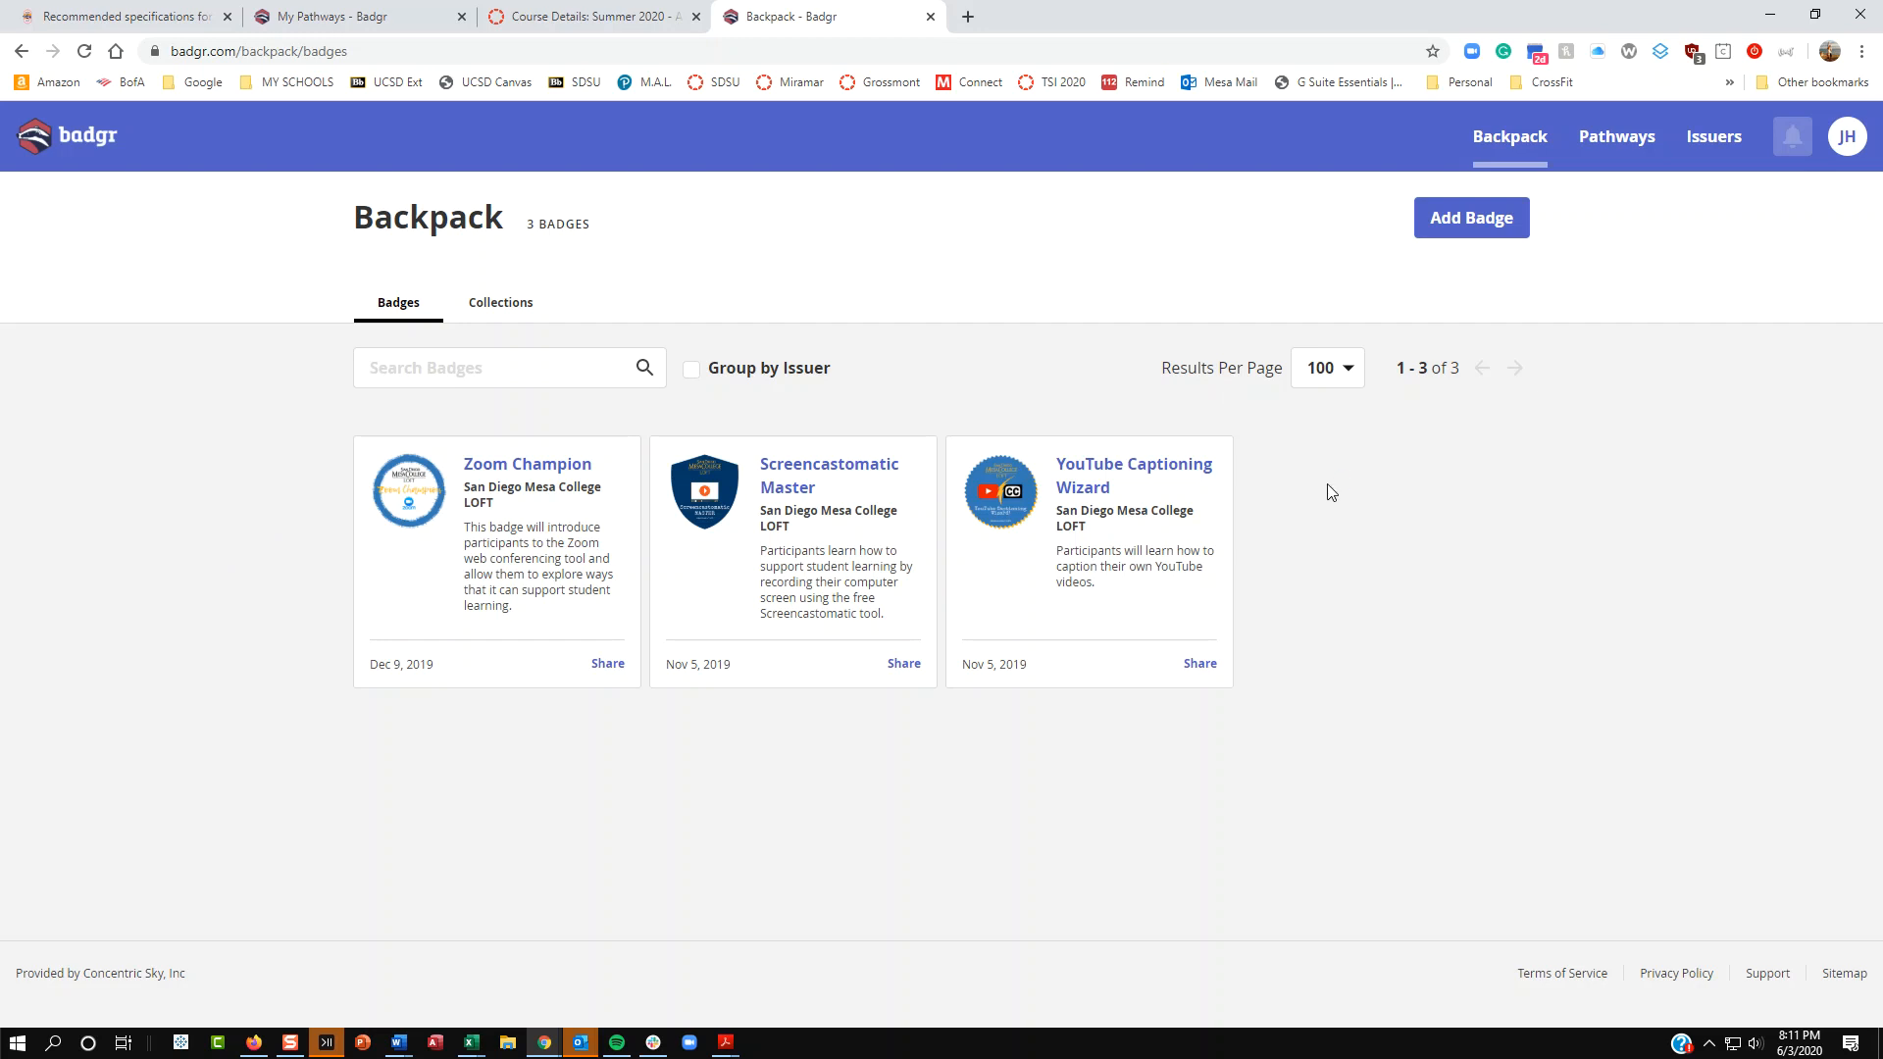
{"action": "left_click", "coordinate": [1853, 144]}
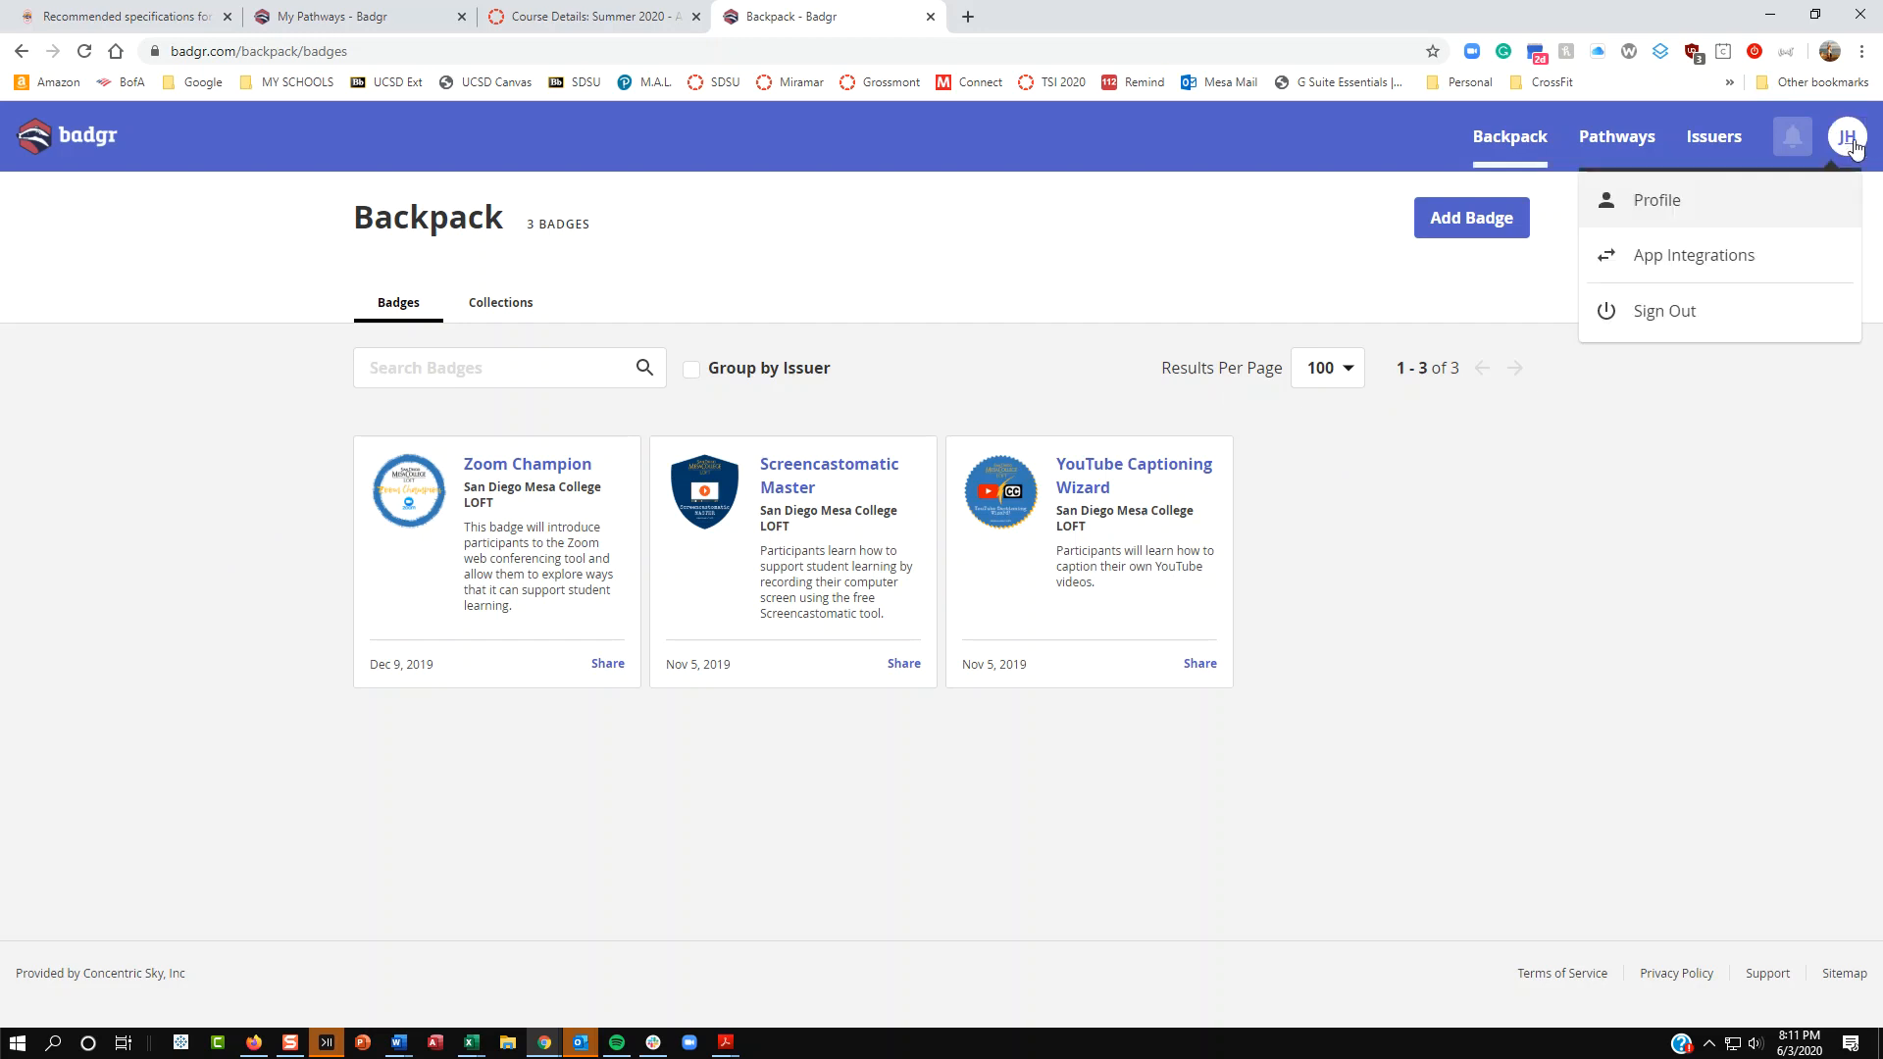
{"action": "left_click", "coordinate": [1703, 268]}
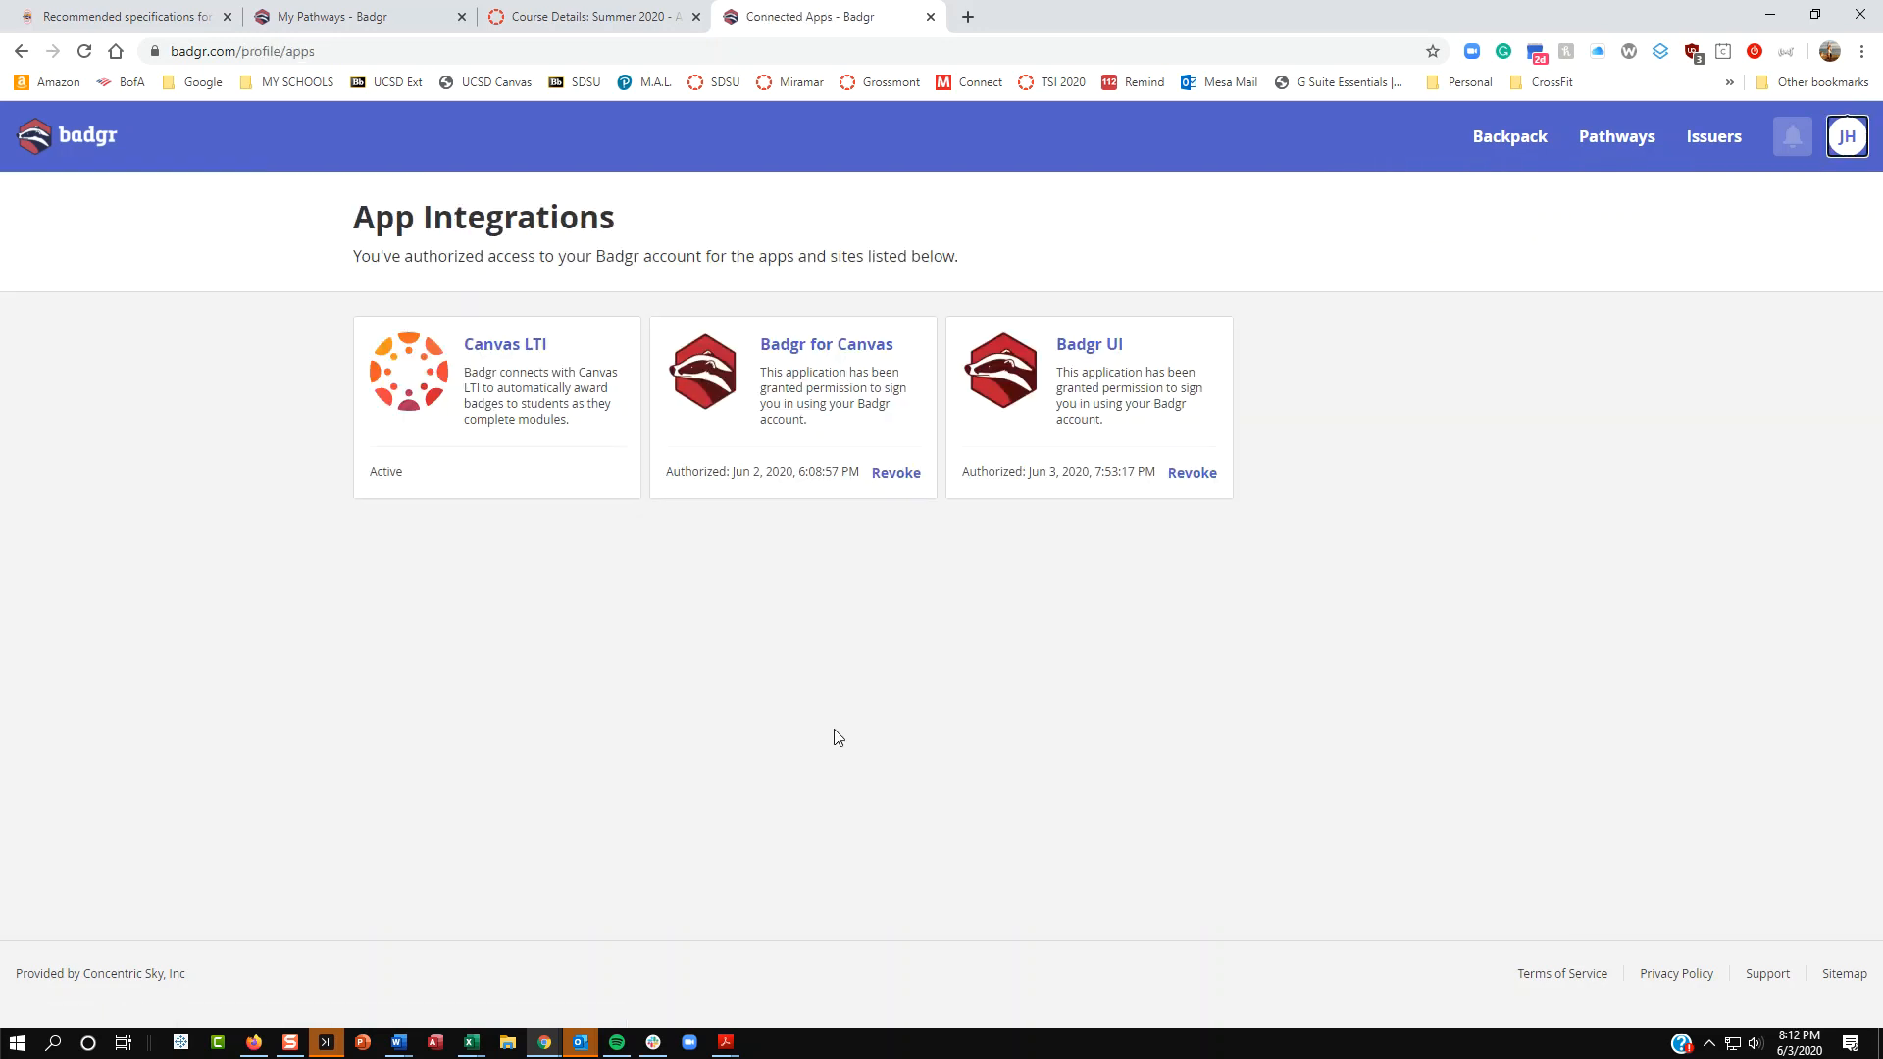
{"action": "left_click", "coordinate": [500, 351]}
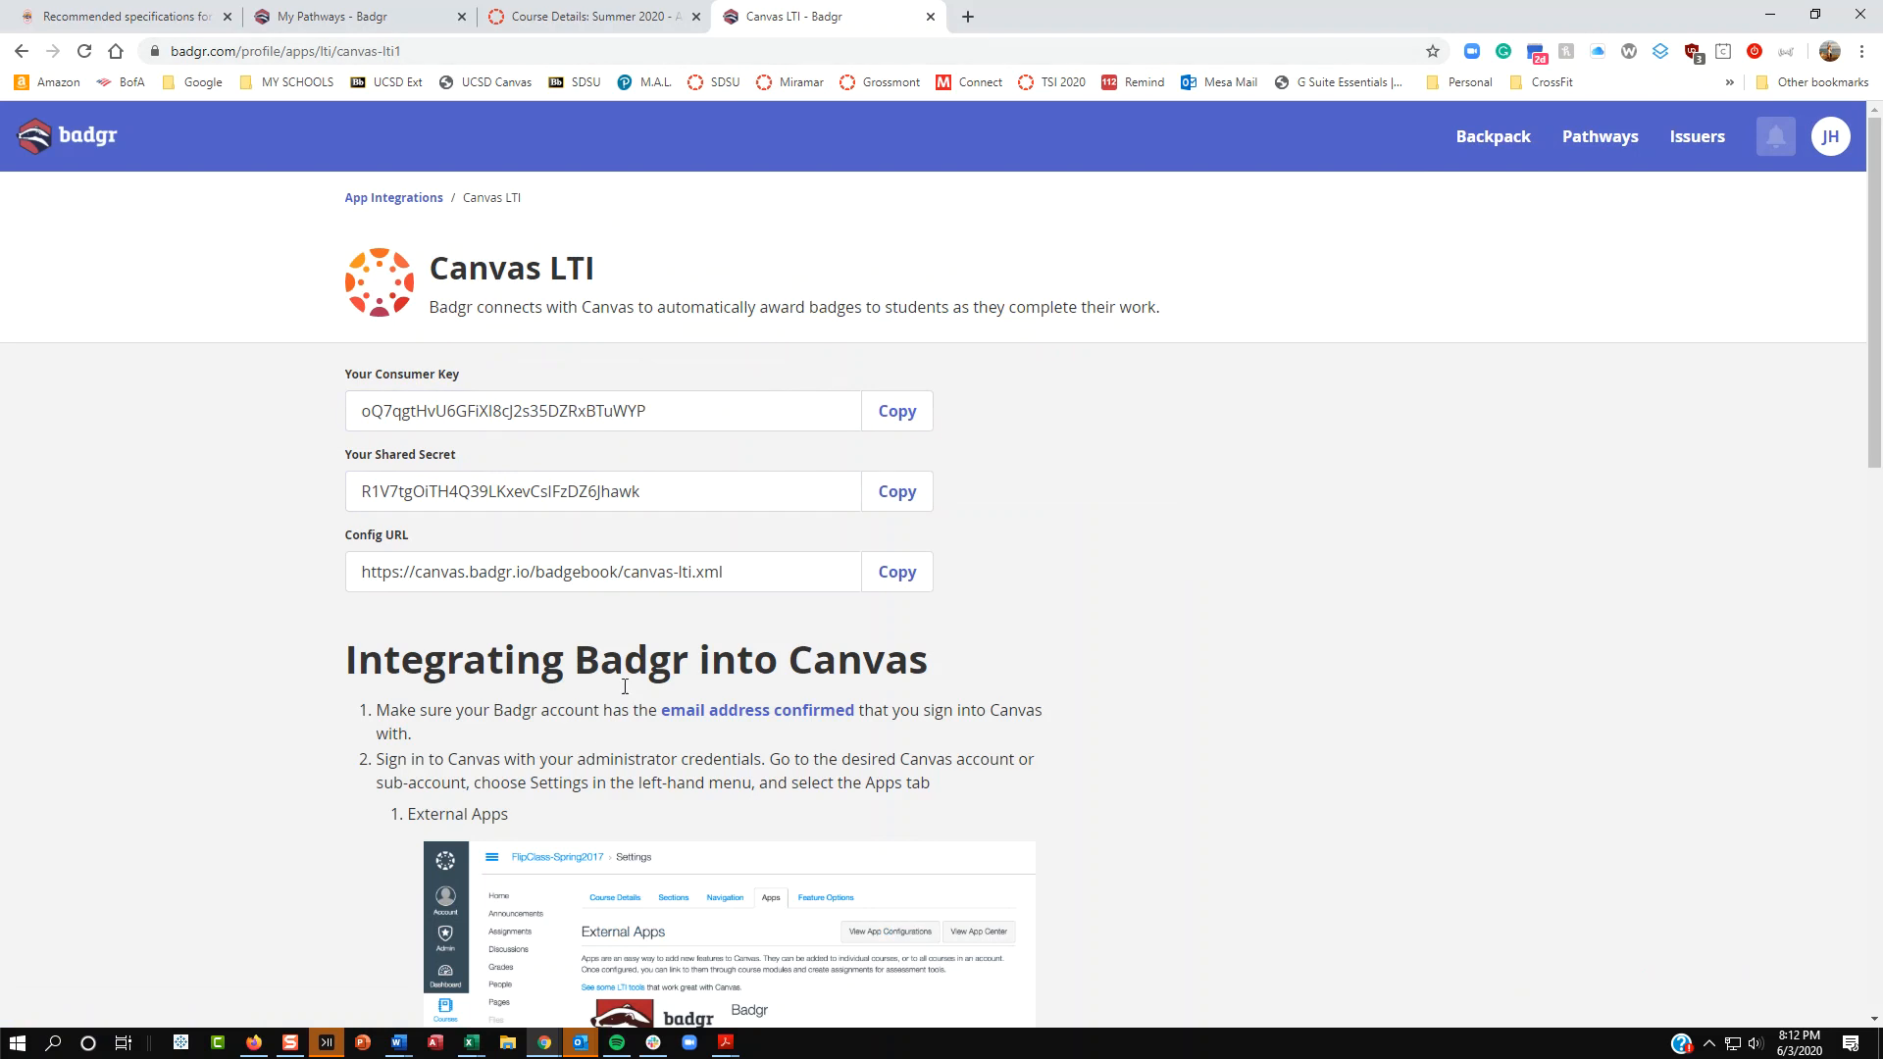
Step: Switch back to the Canvas course and open the Add App form for Badgr United States, ready for the consumer key
{"action": "left_click", "coordinate": [600, 23]}
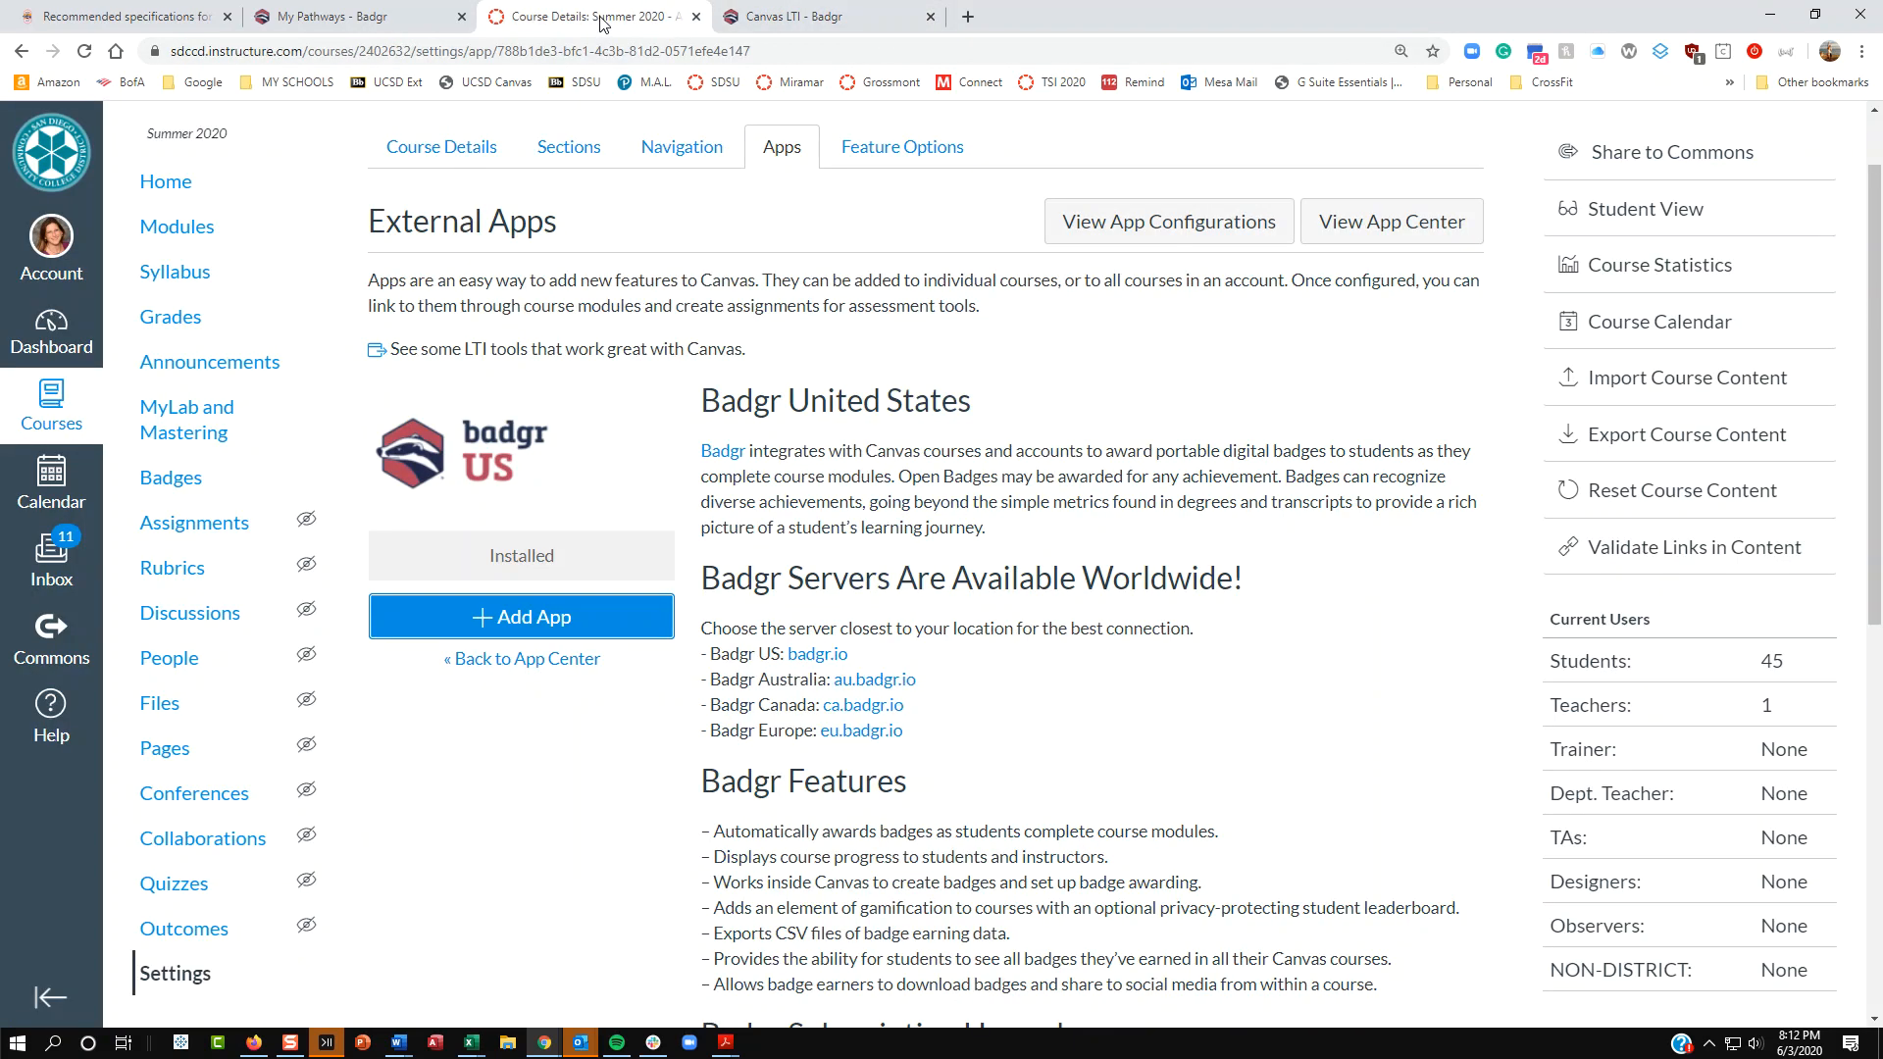
{"action": "scroll", "coordinate": [771, 457], "scroll_direction": "down", "scroll_amount": 1}
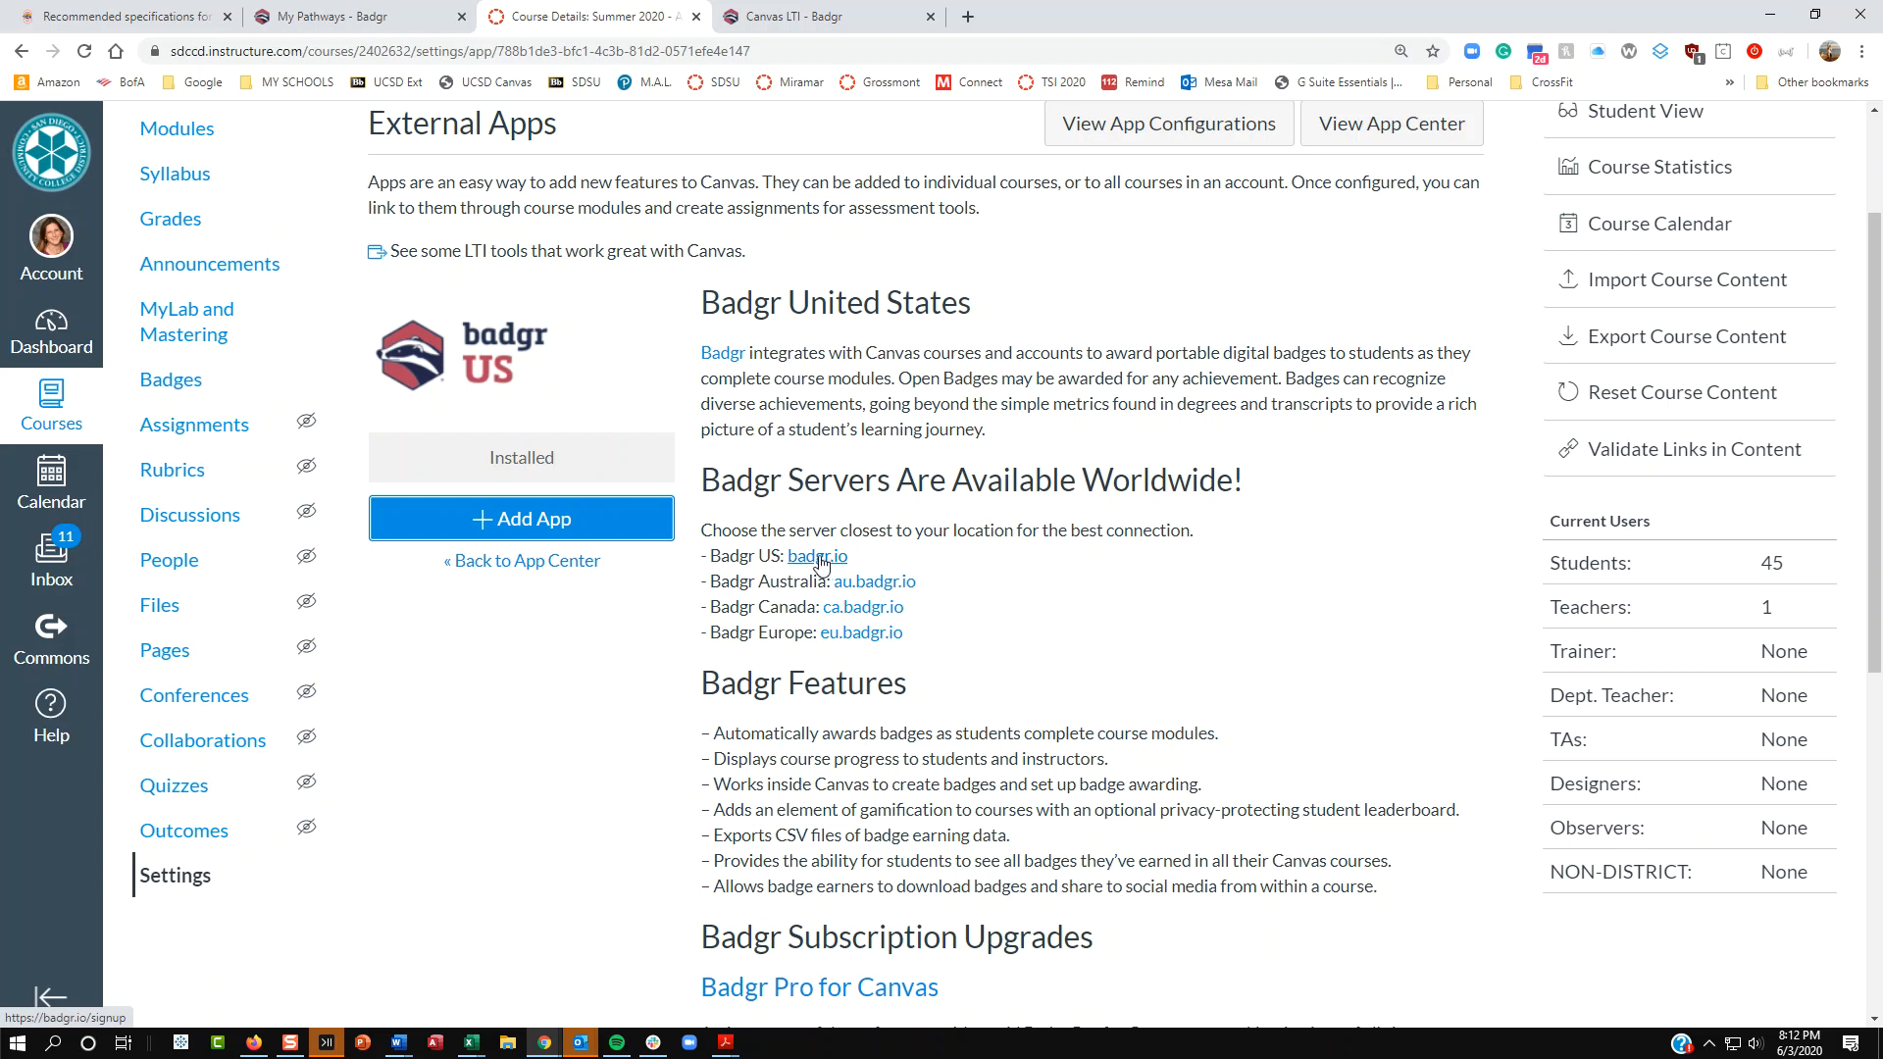
{"action": "left_click", "coordinate": [484, 520]}
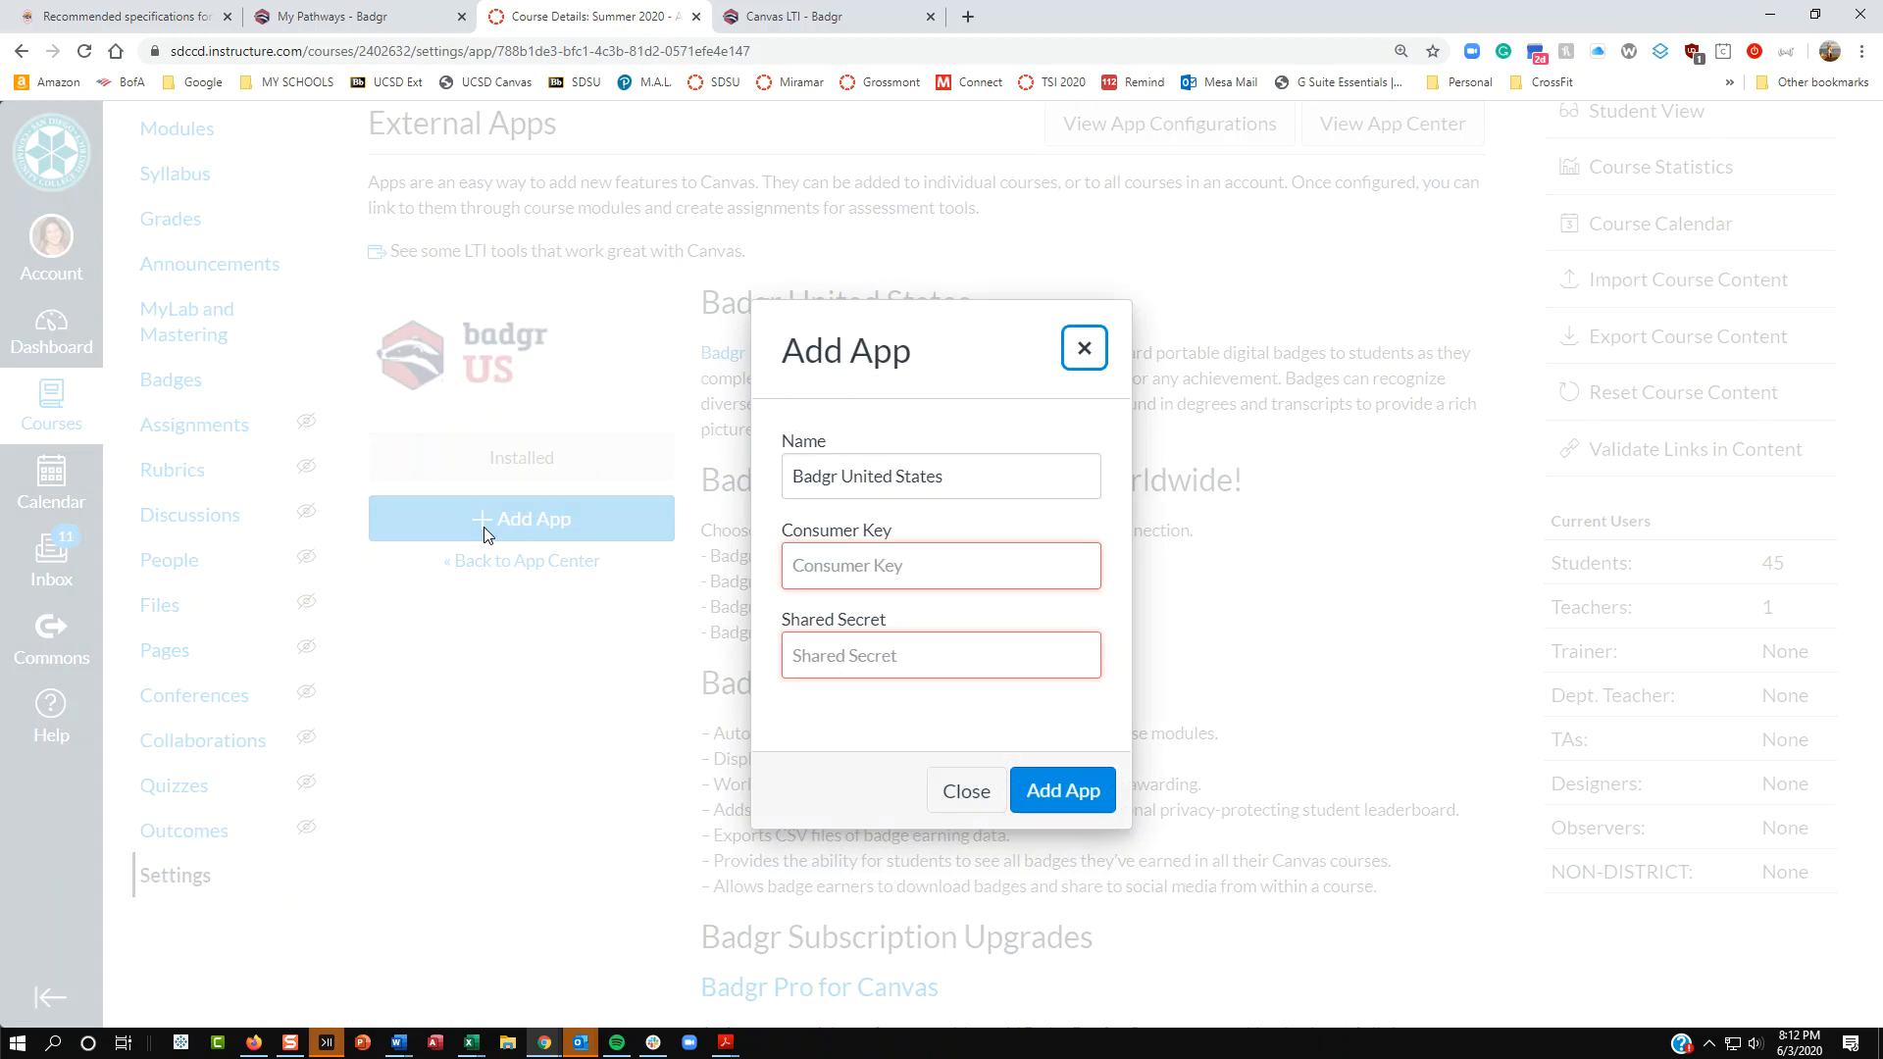
{"action": "left_click", "coordinate": [823, 563]}
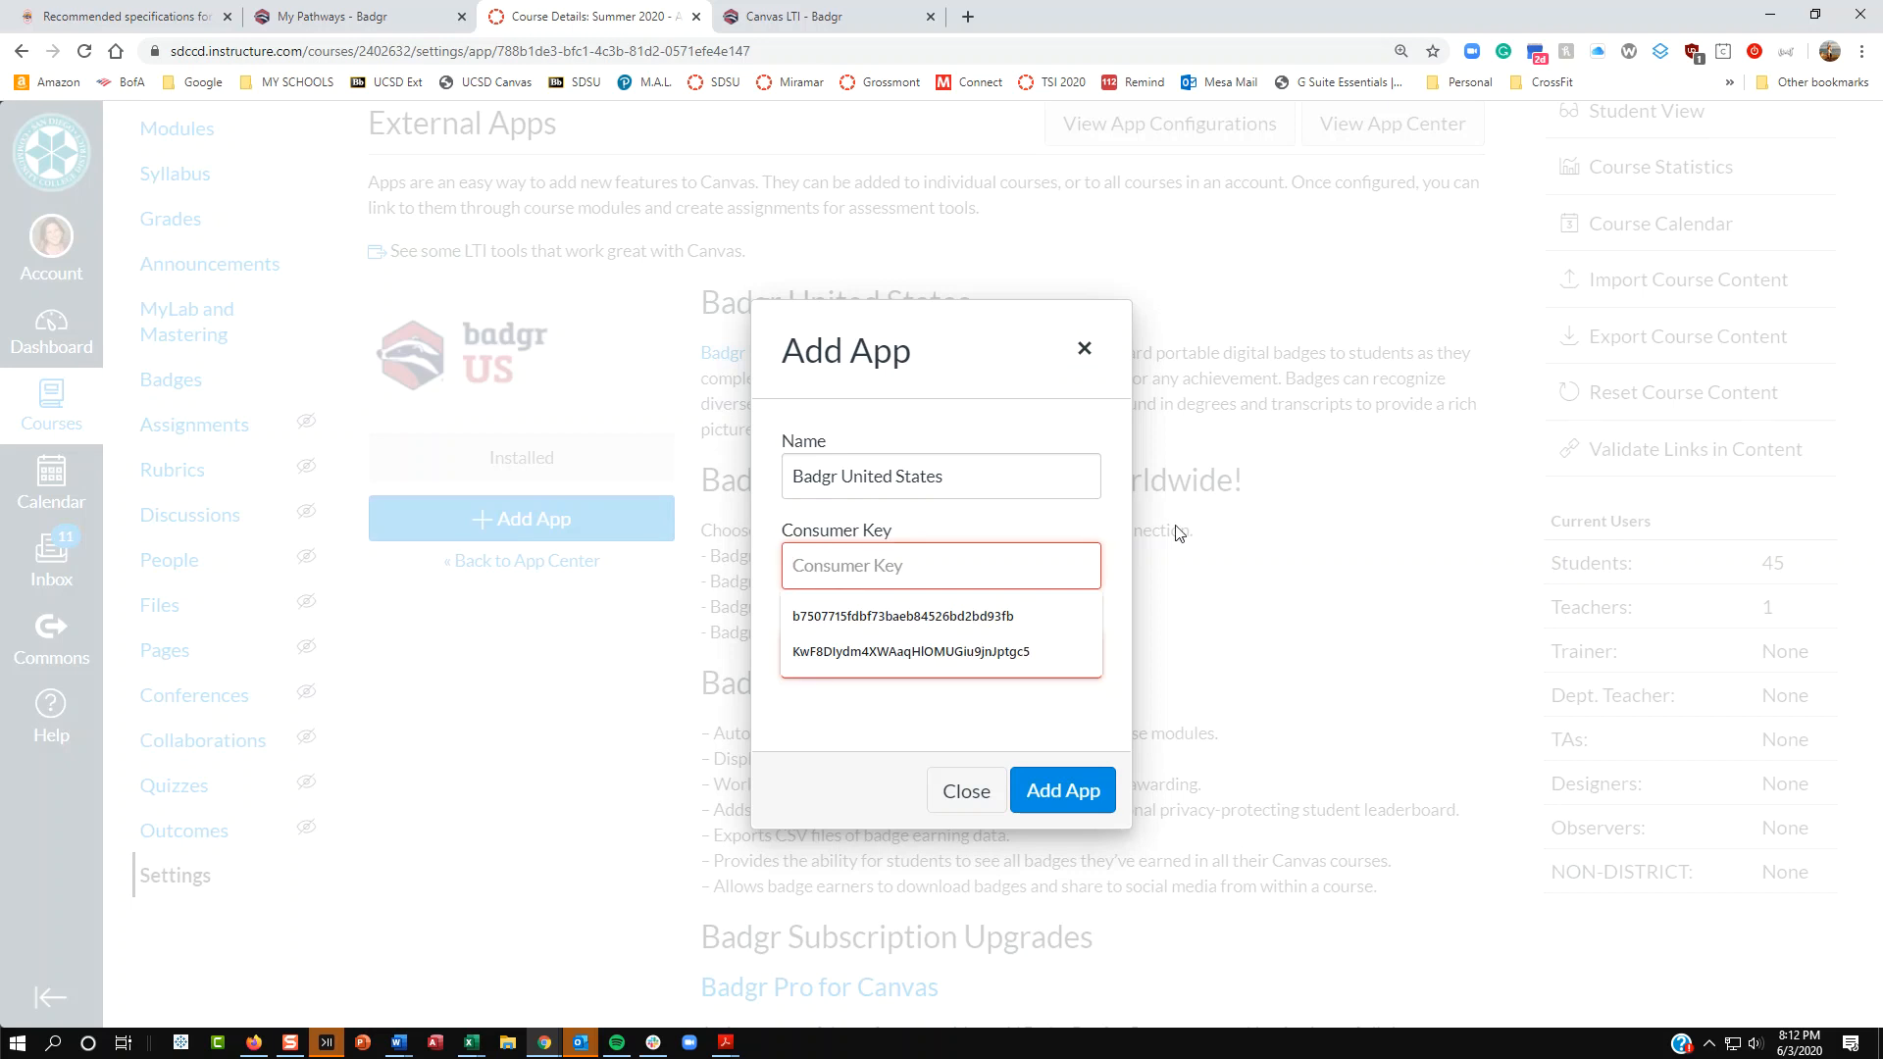
{"action": "left_click", "coordinate": [1111, 548]}
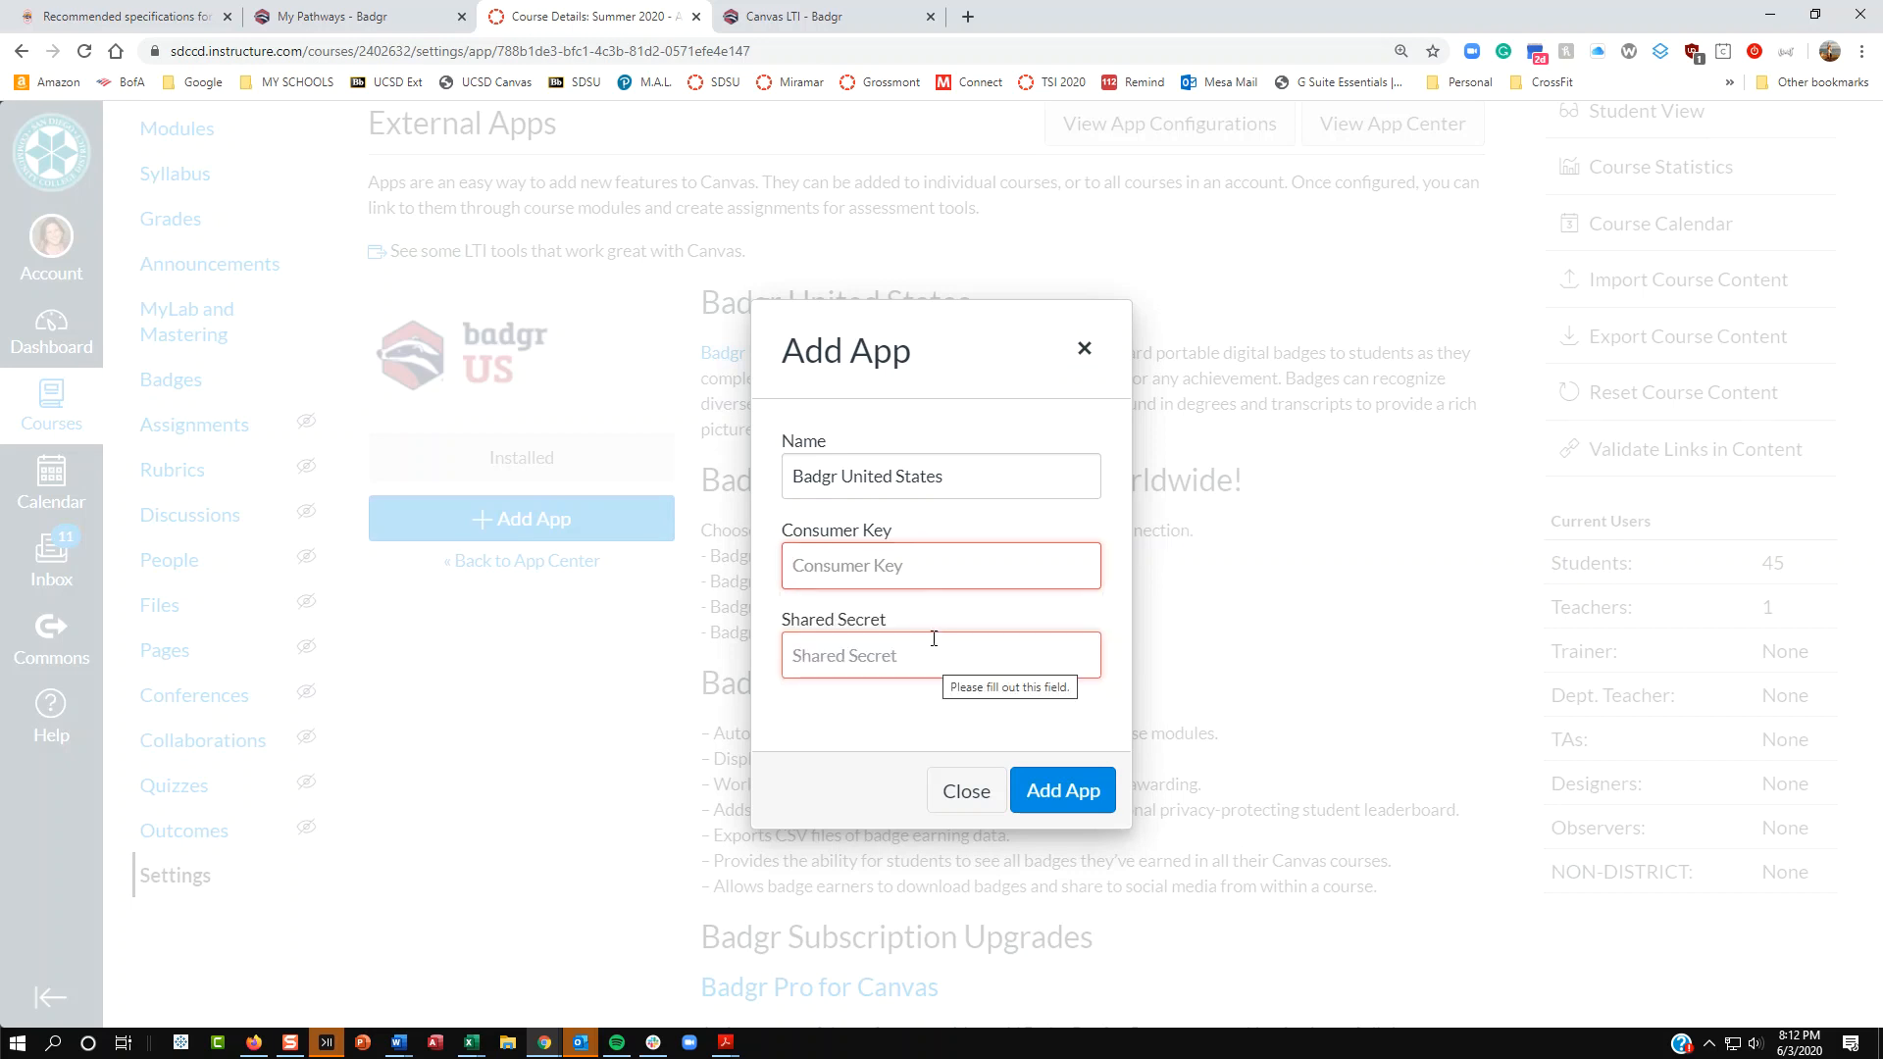
{"action": "left_click", "coordinate": [918, 576]}
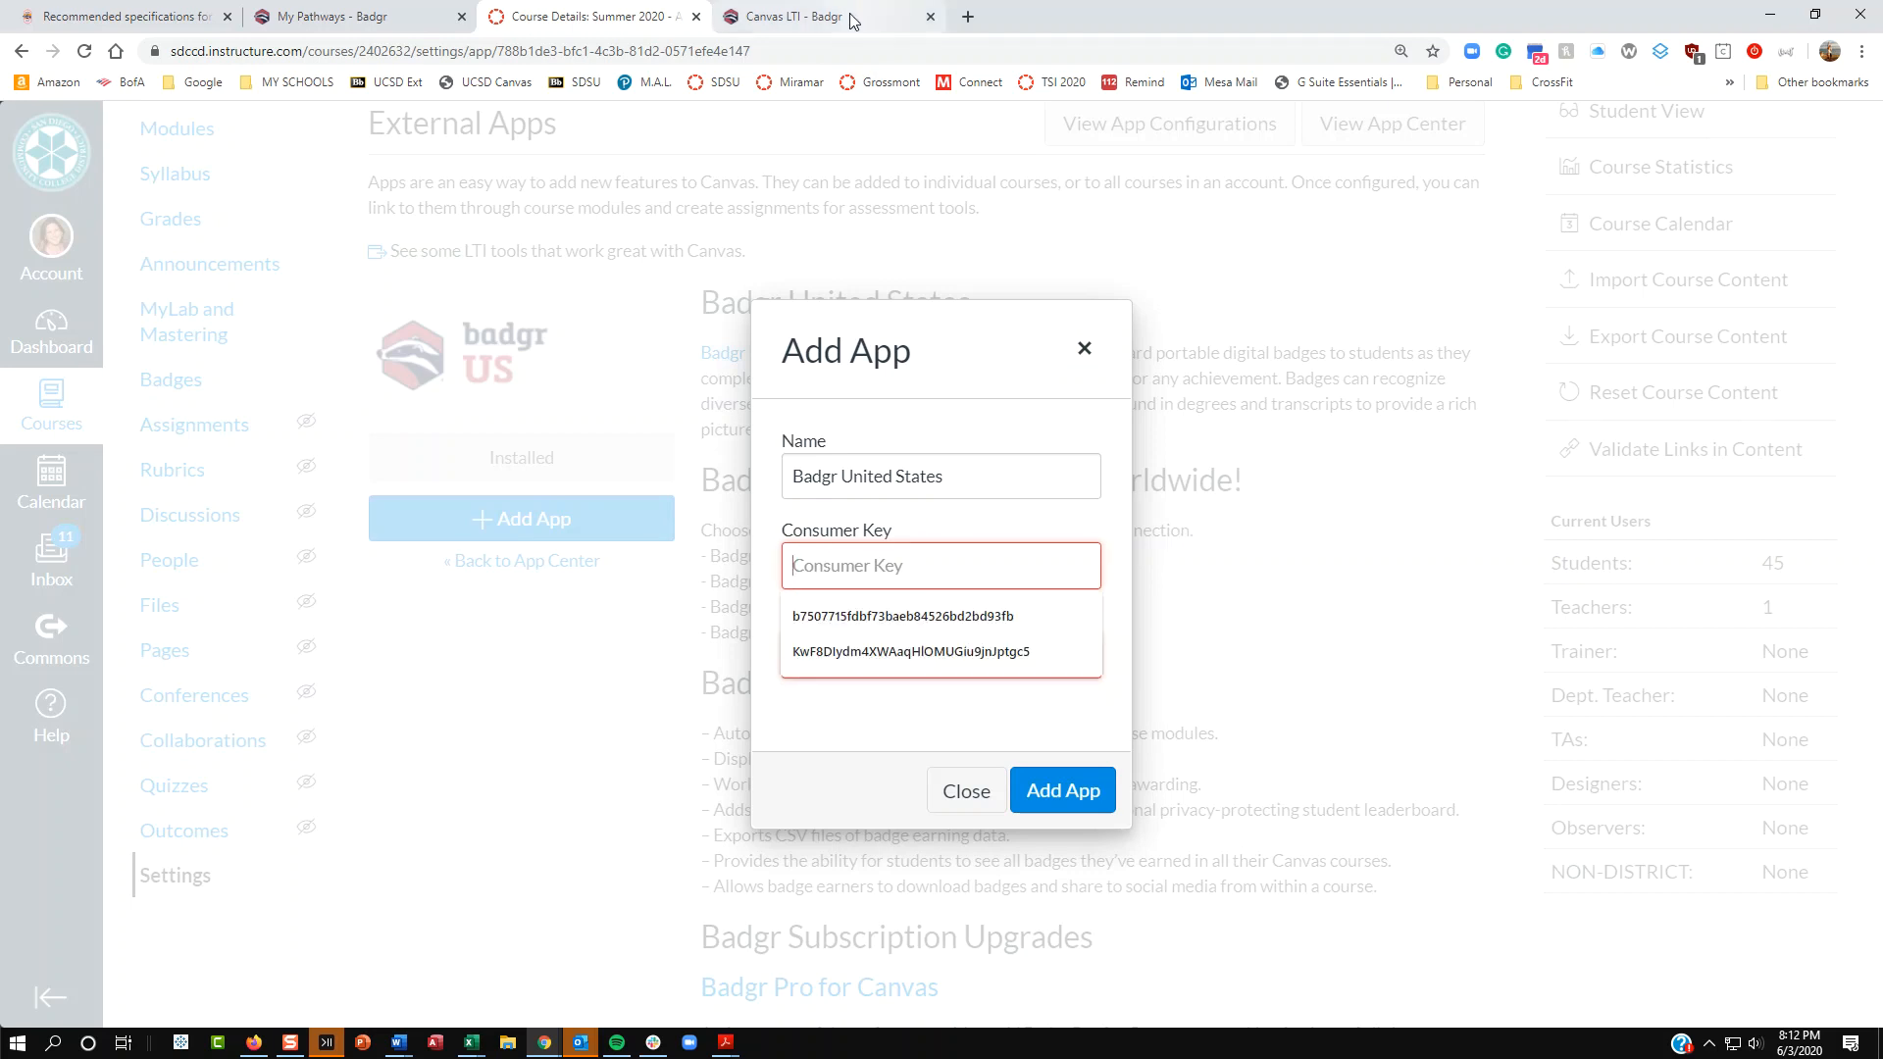
Step: Copy the consumer key from Badgr's Canvas LTI page and return to the Consumer Key field of the Canvas form
{"action": "left_click", "coordinate": [794, 17]}
{"action": "left_click", "coordinate": [896, 412]}
{"action": "left_click", "coordinate": [589, 17]}
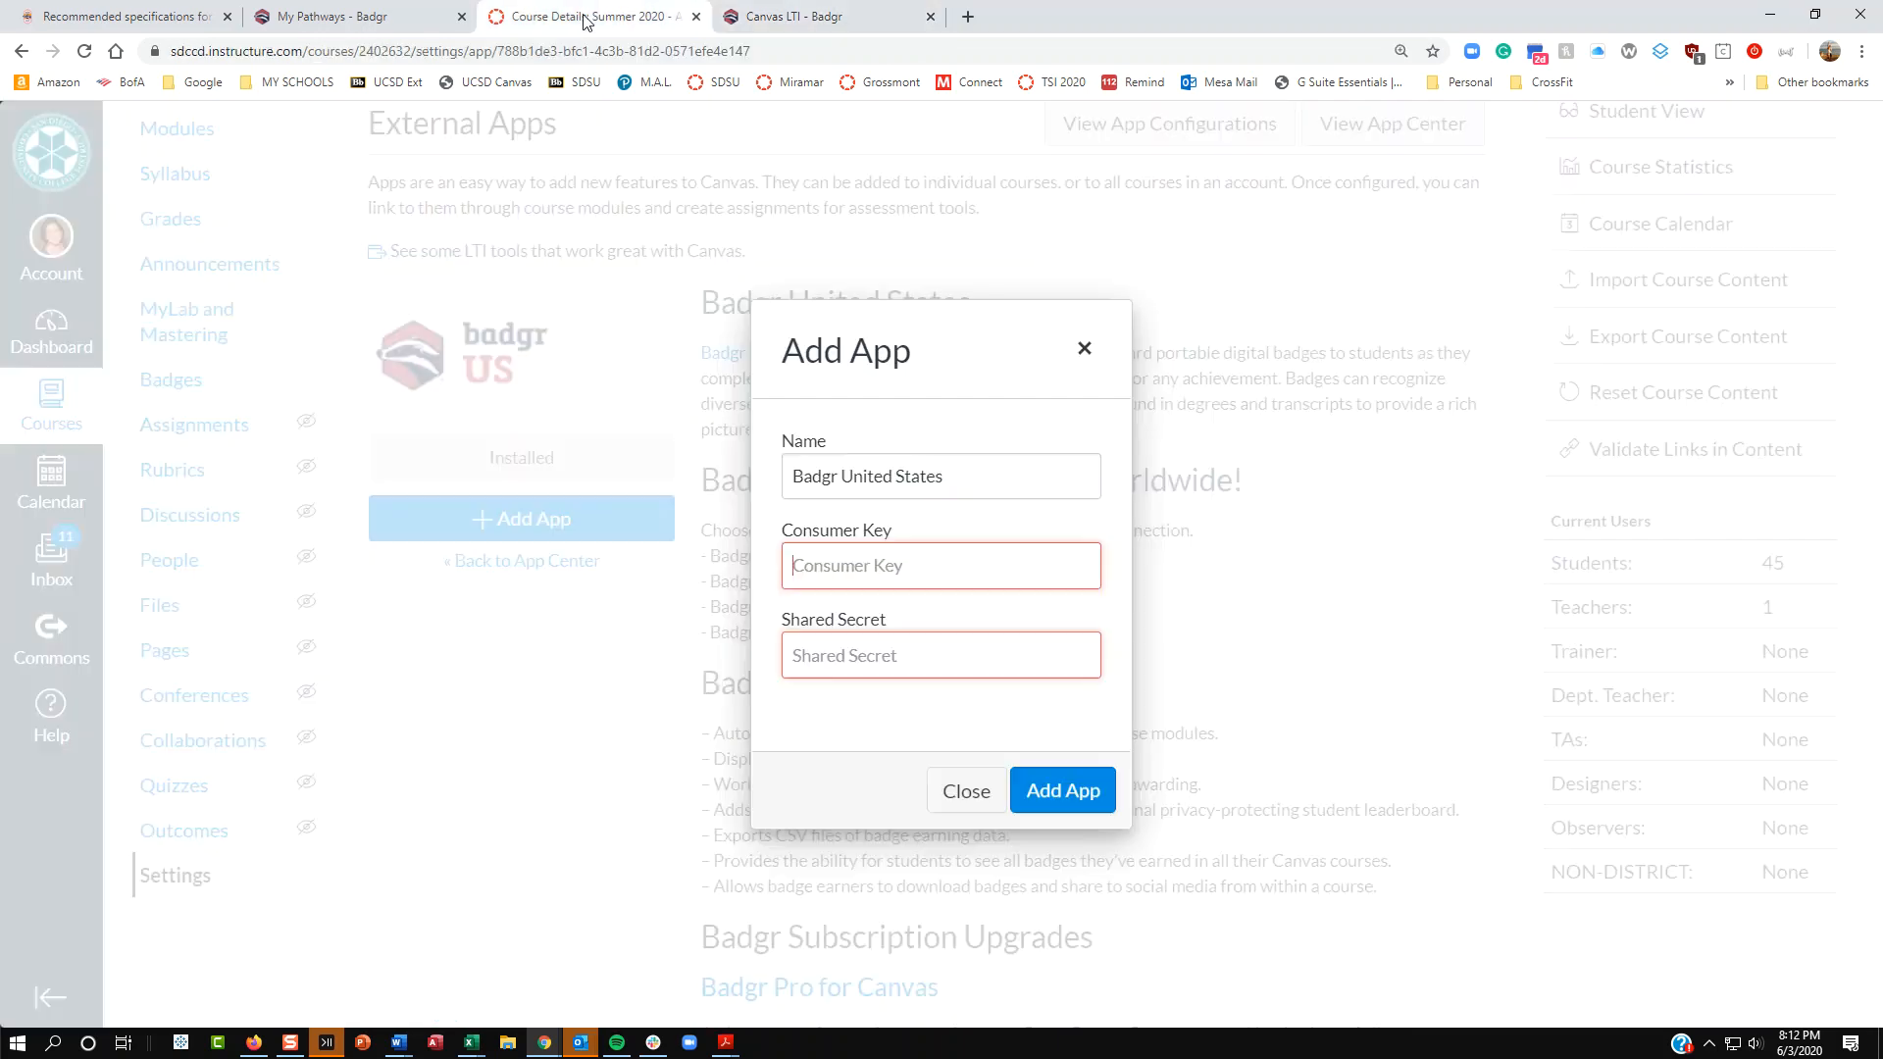
{"action": "left_click", "coordinate": [876, 557]}
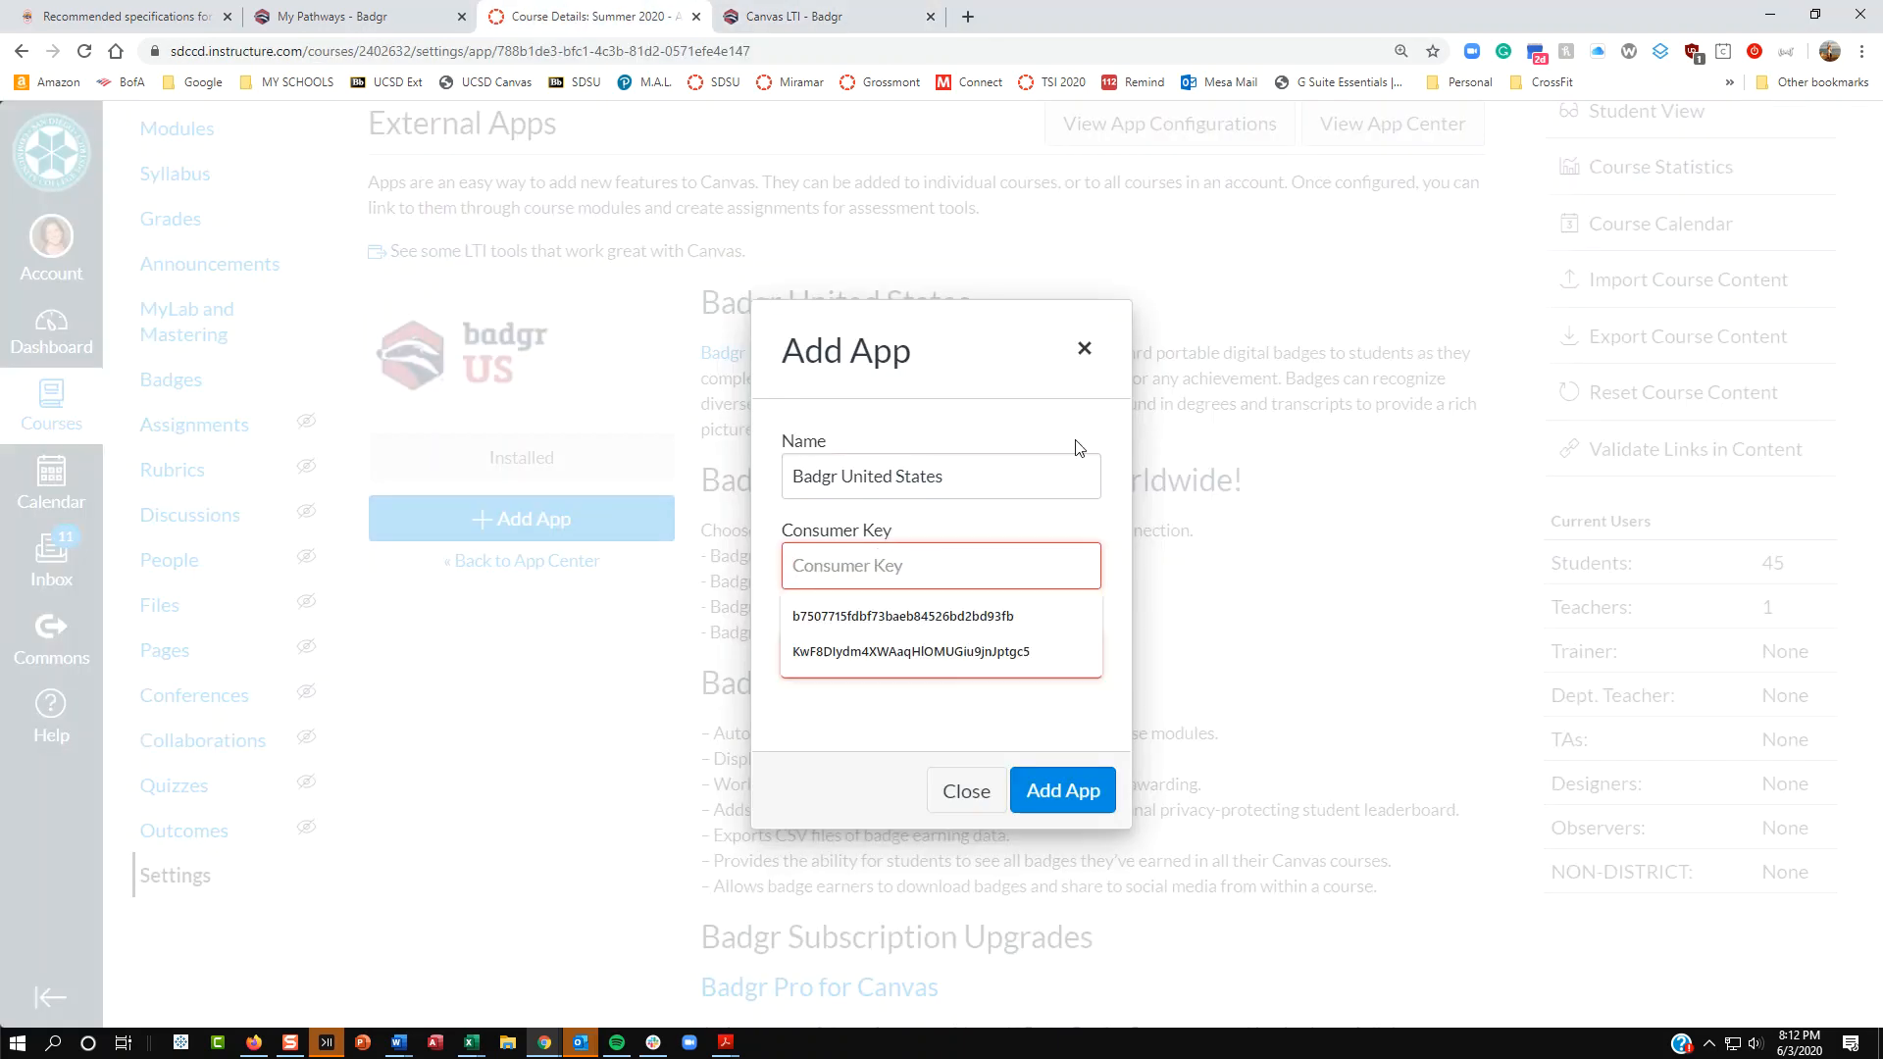
{"action": "left_click", "coordinate": [1114, 393]}
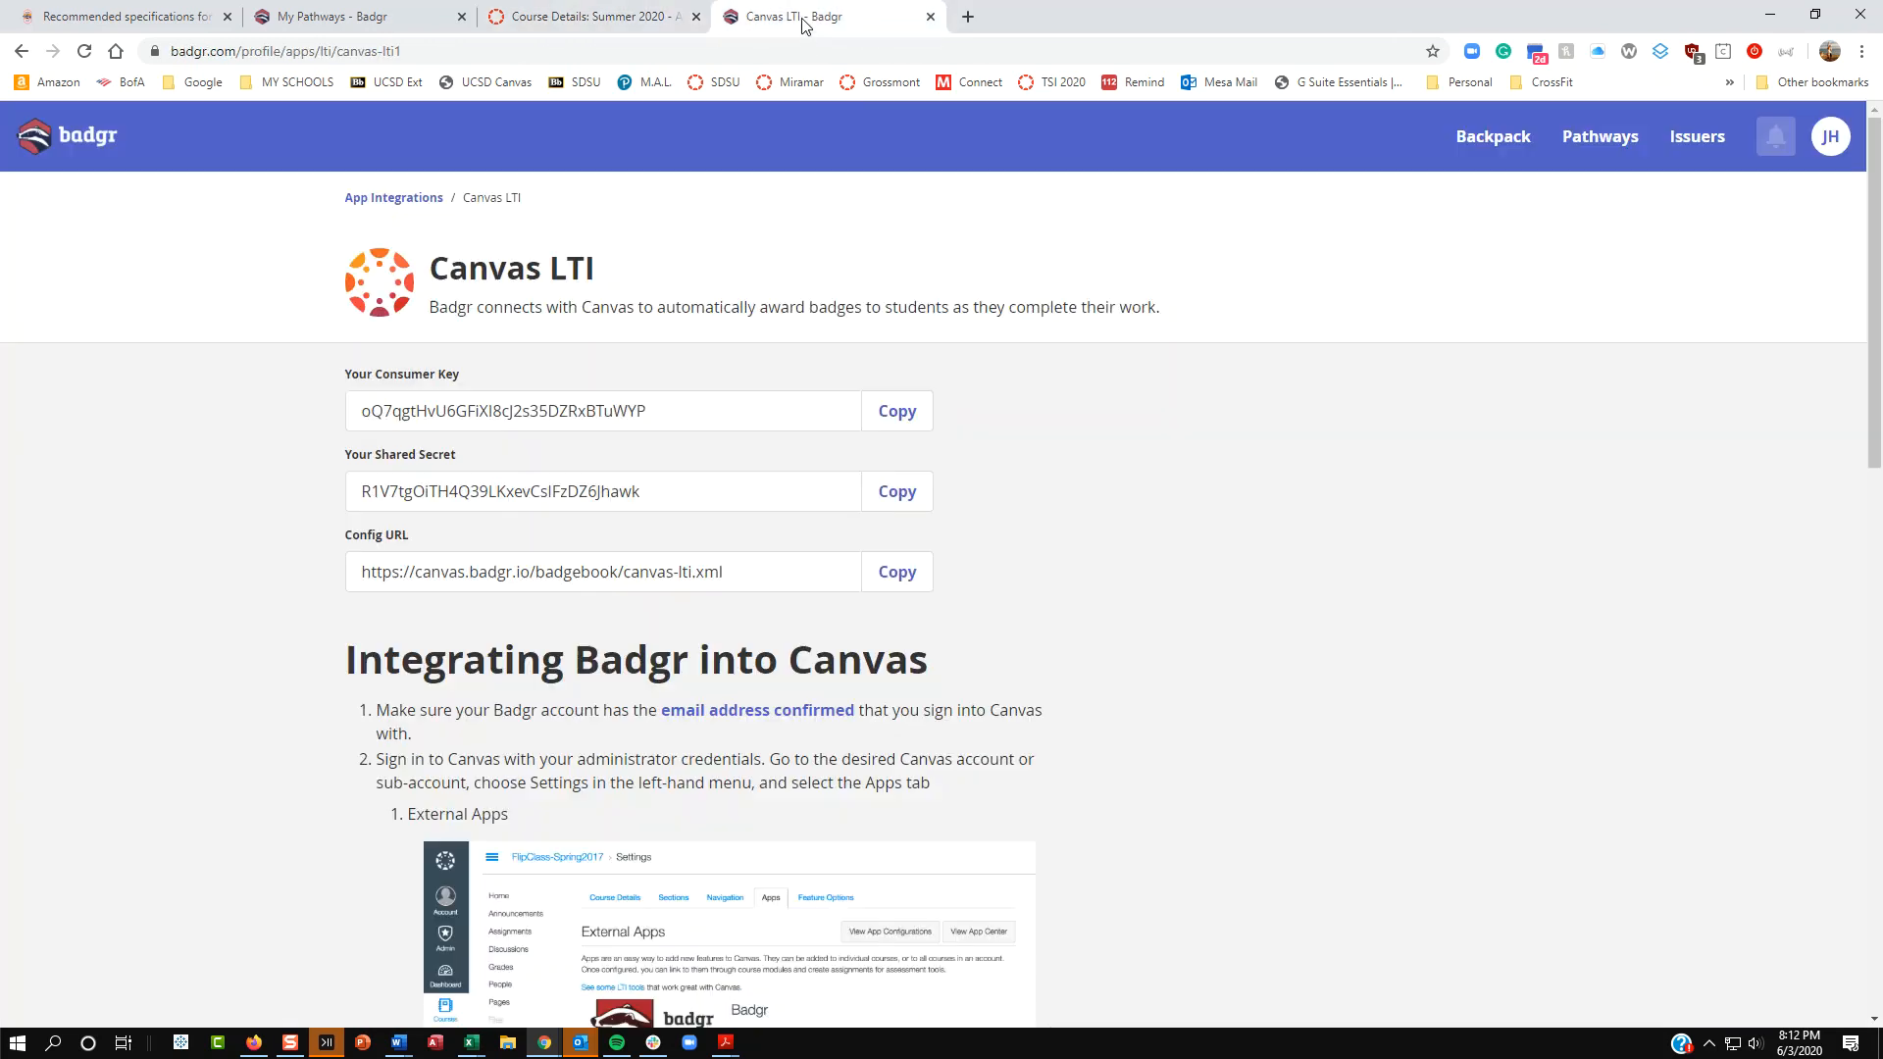
Step: Copy the shared secret from Badgr's Canvas LTI page and close the Canvas Add App form without adding the app
{"action": "left_click", "coordinate": [805, 19]}
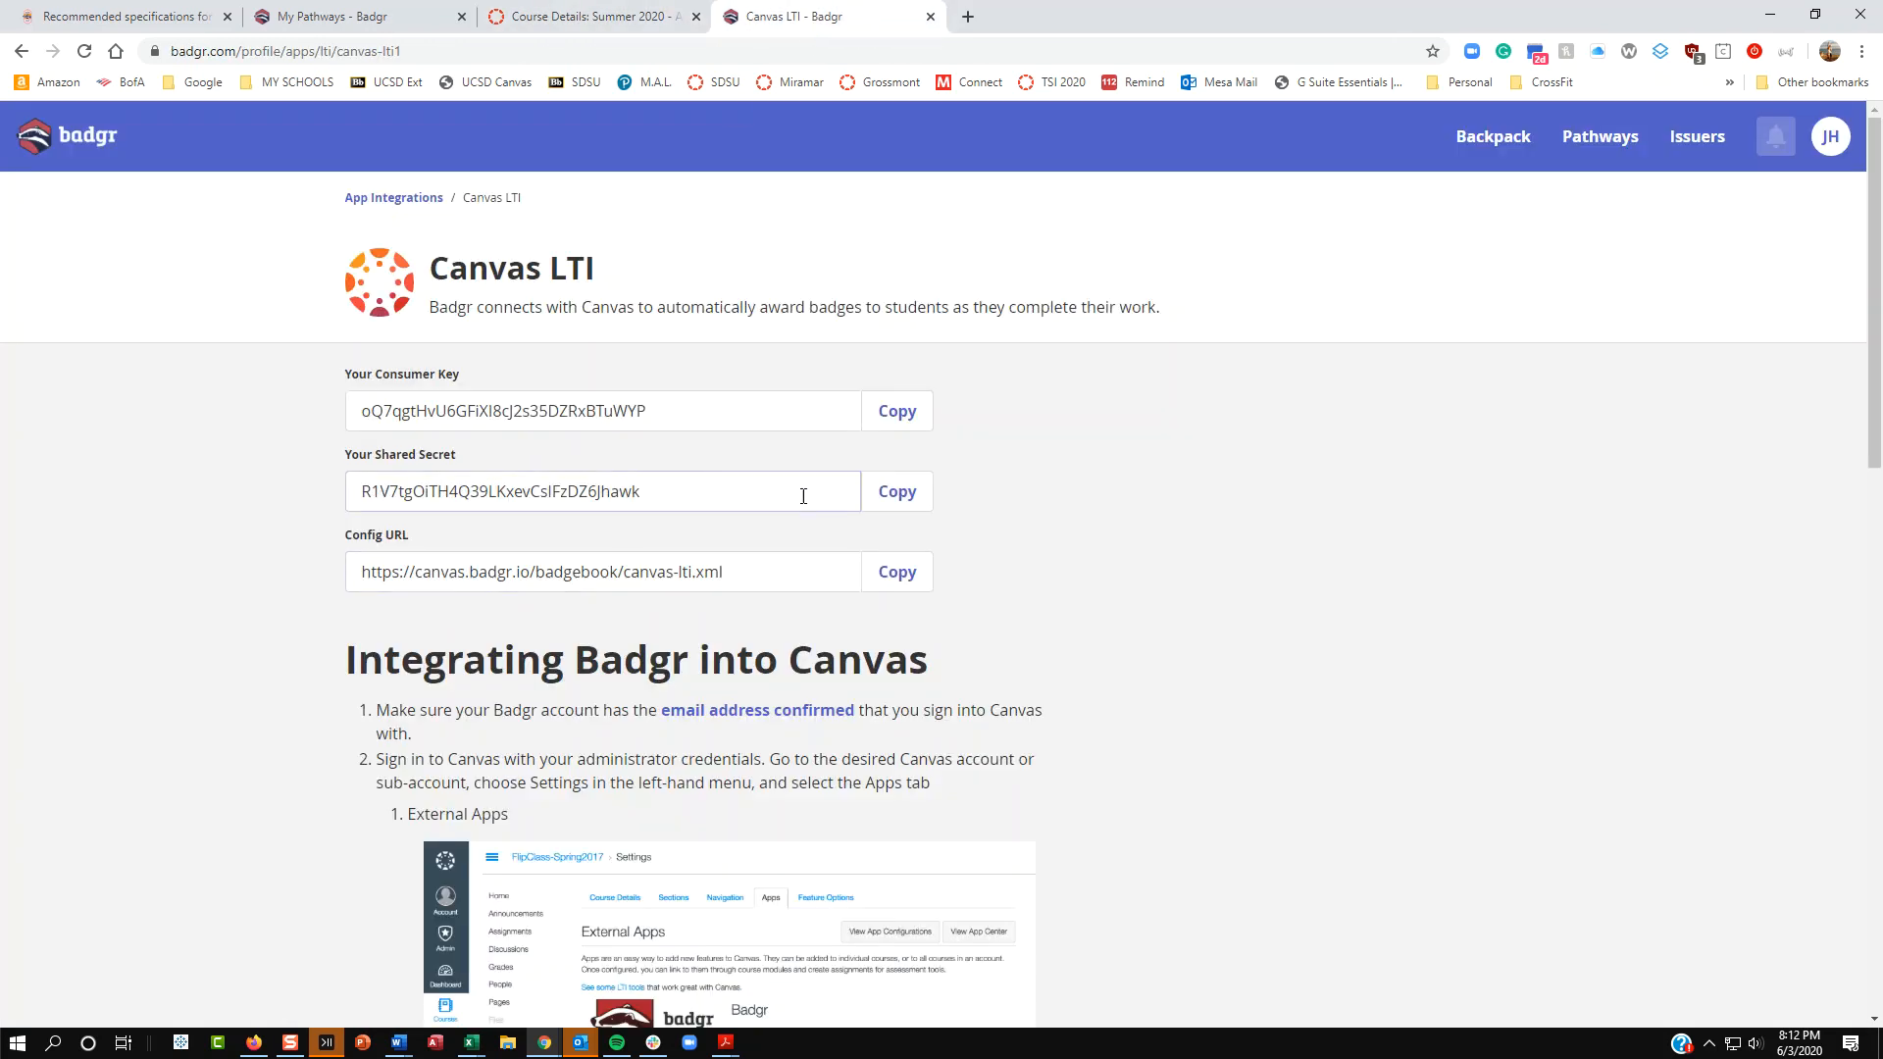
{"action": "left_click", "coordinate": [888, 502]}
{"action": "left_click", "coordinate": [588, 16]}
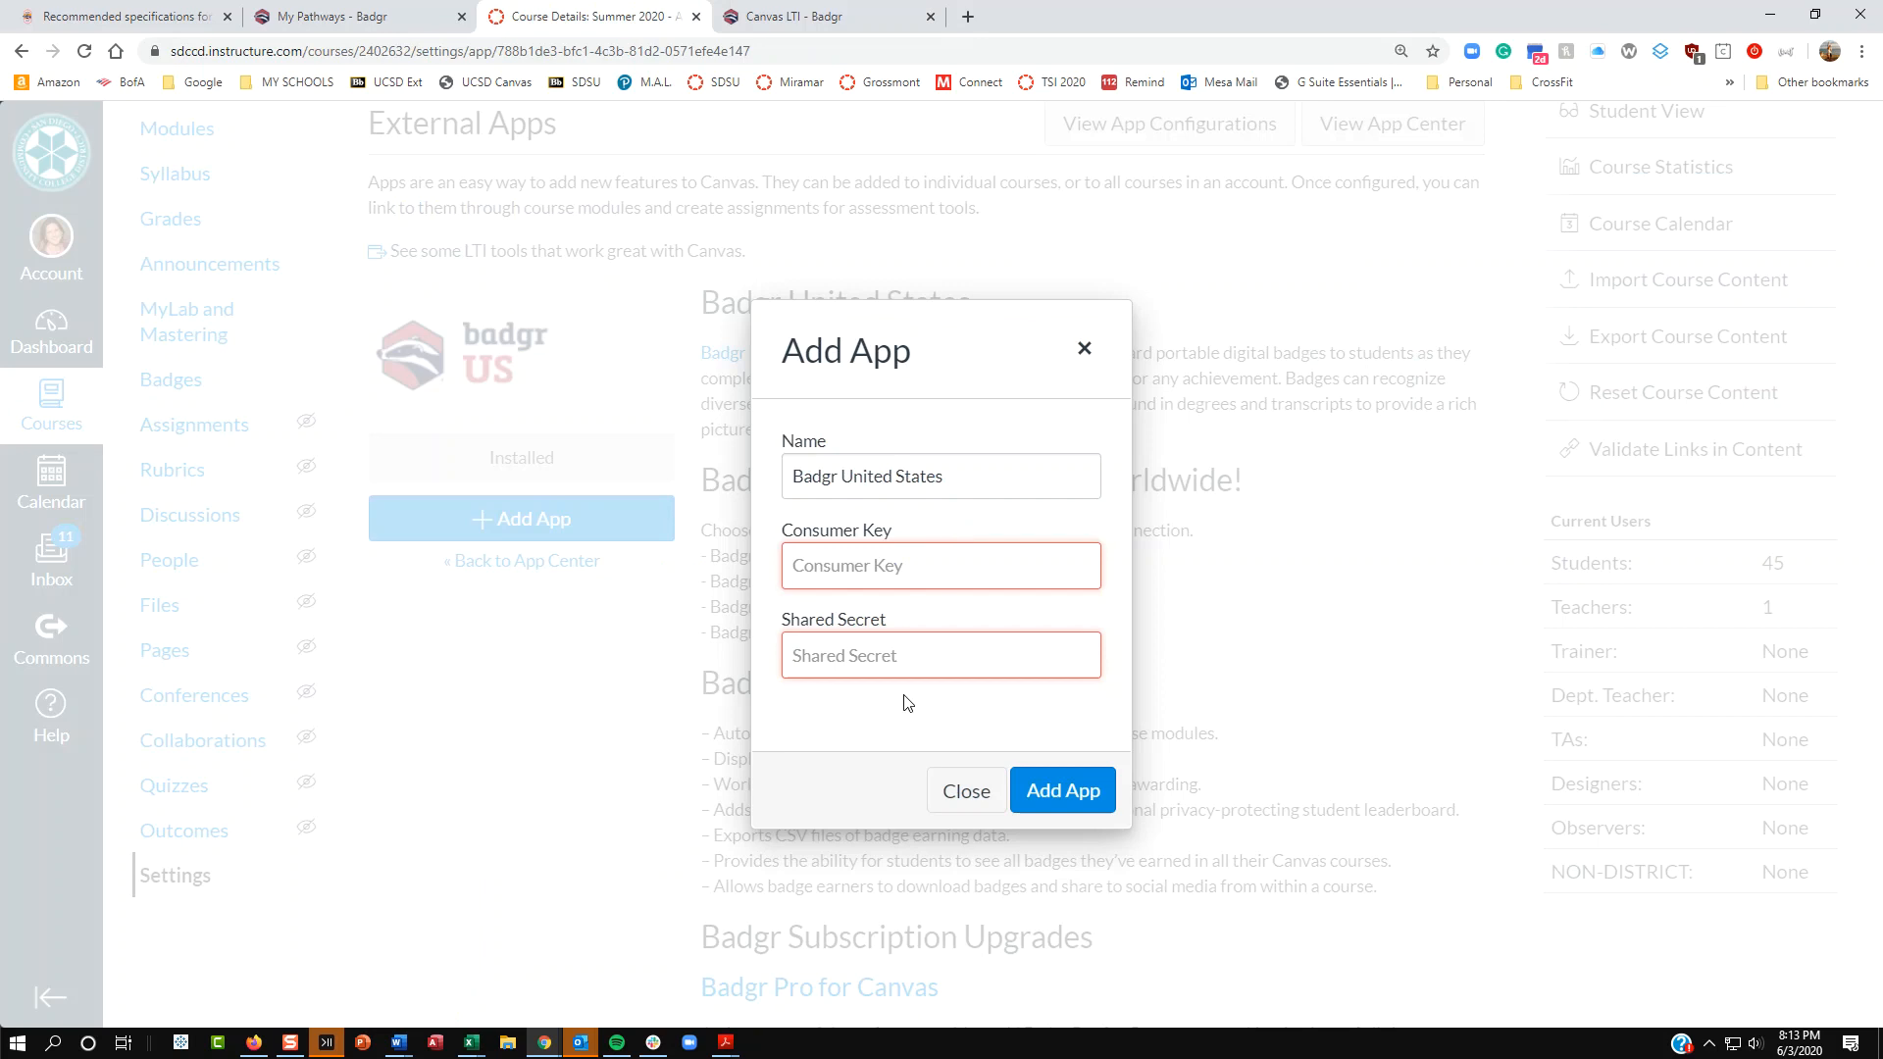
{"action": "left_click", "coordinate": [958, 799]}
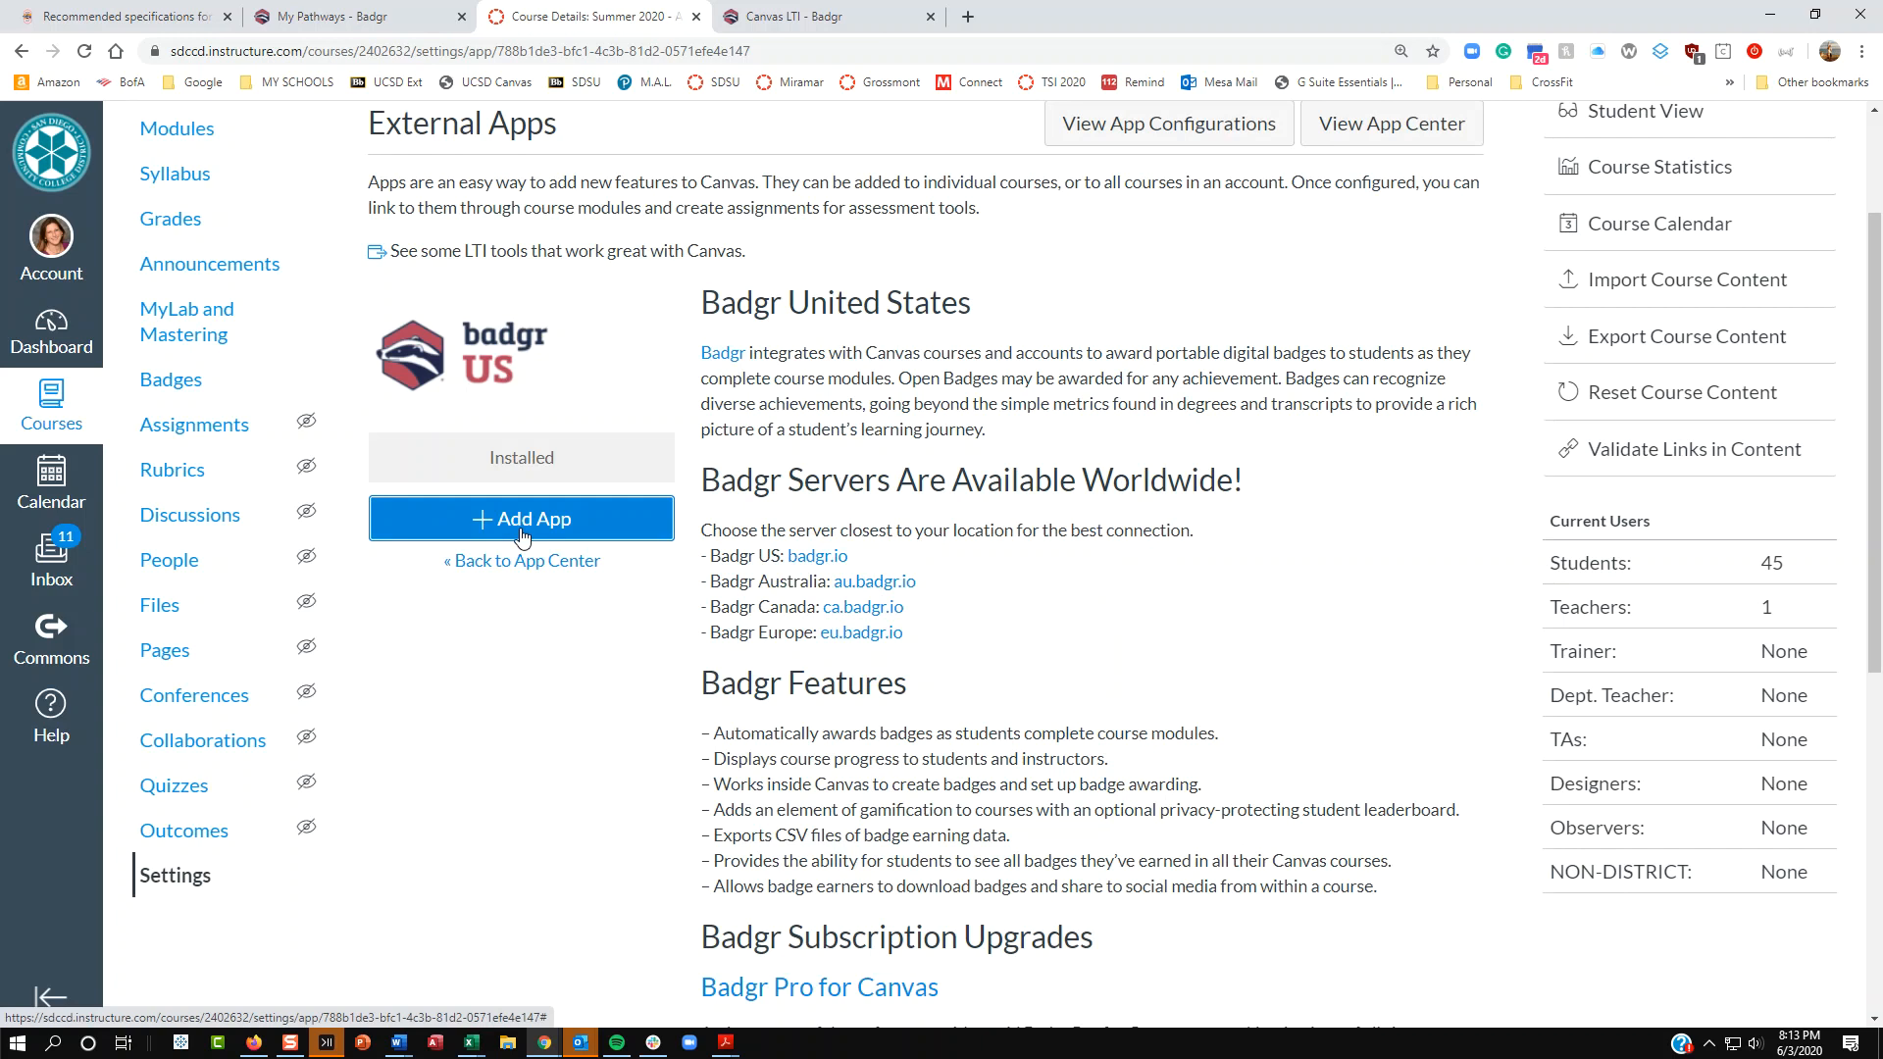
Step: Open the course navigation settings and review the Badges entry among the shown and hidden items
{"action": "scroll", "coordinate": [521, 535], "scroll_direction": "up", "scroll_amount": 2}
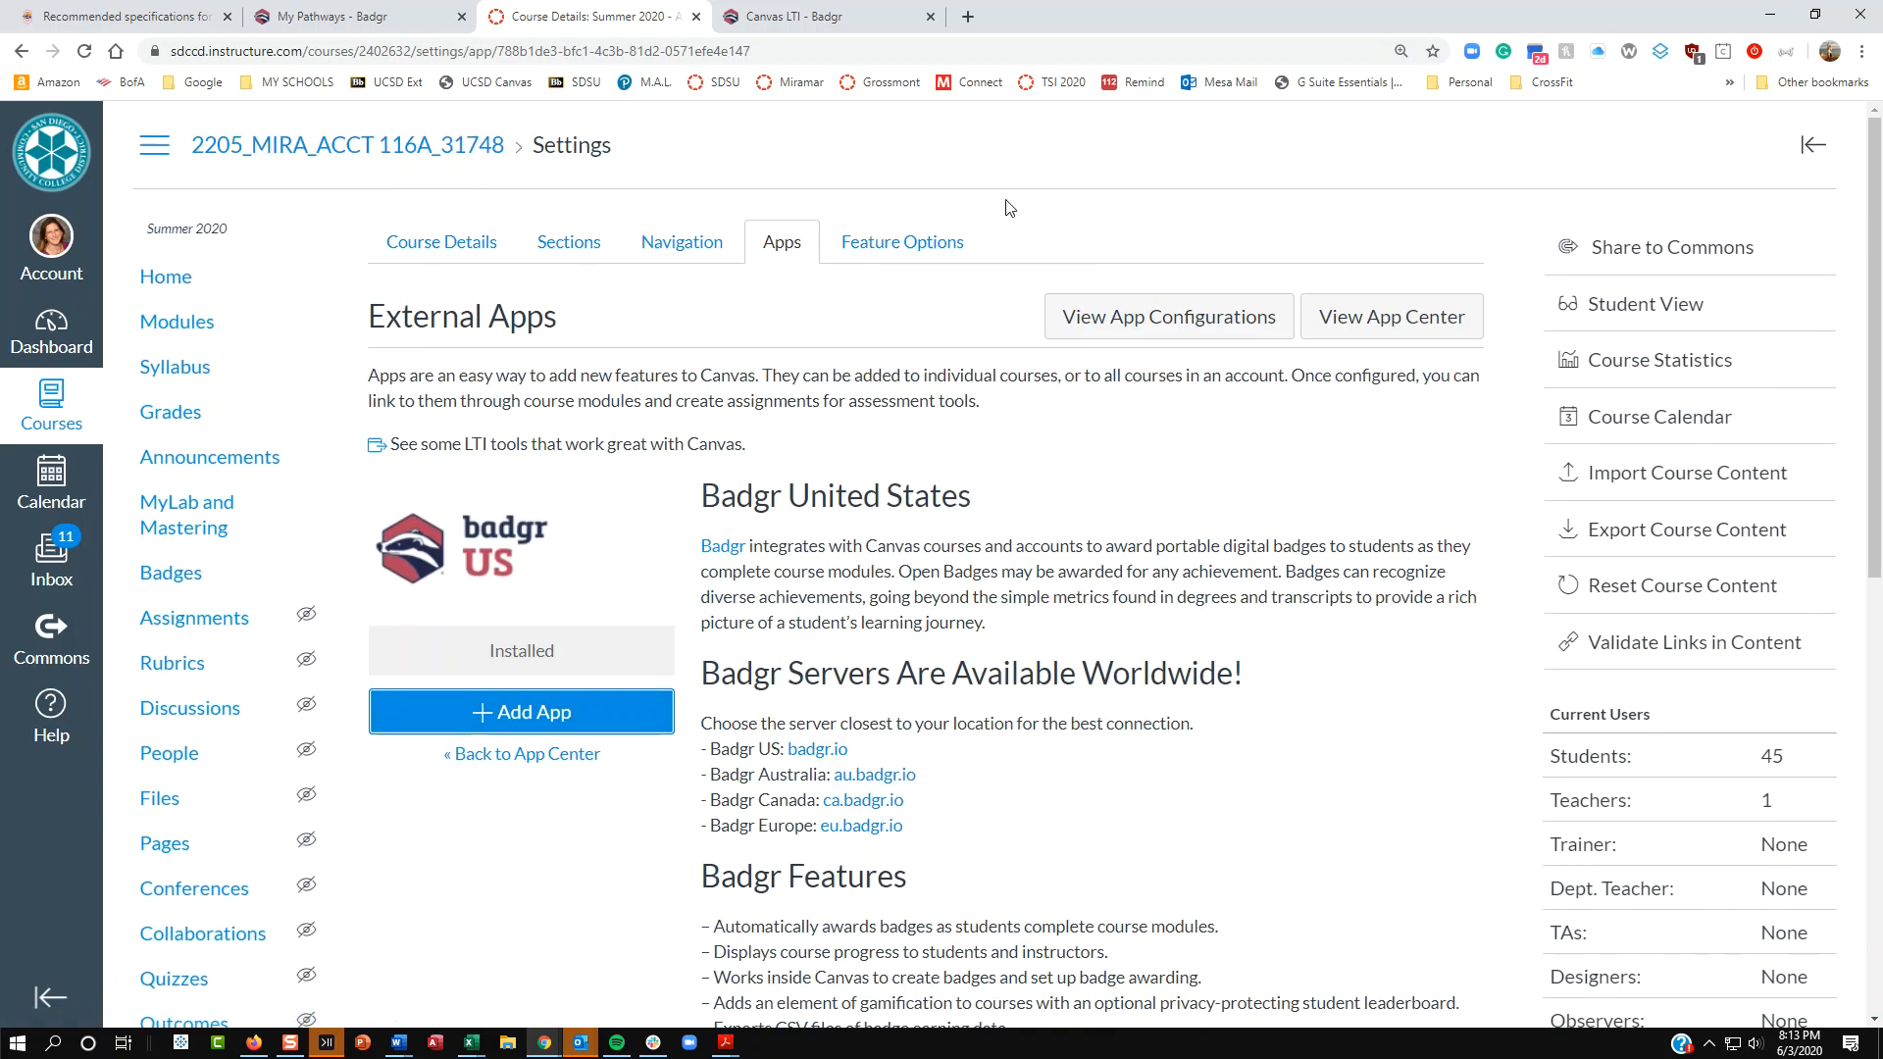
{"action": "left_click", "coordinate": [672, 251]}
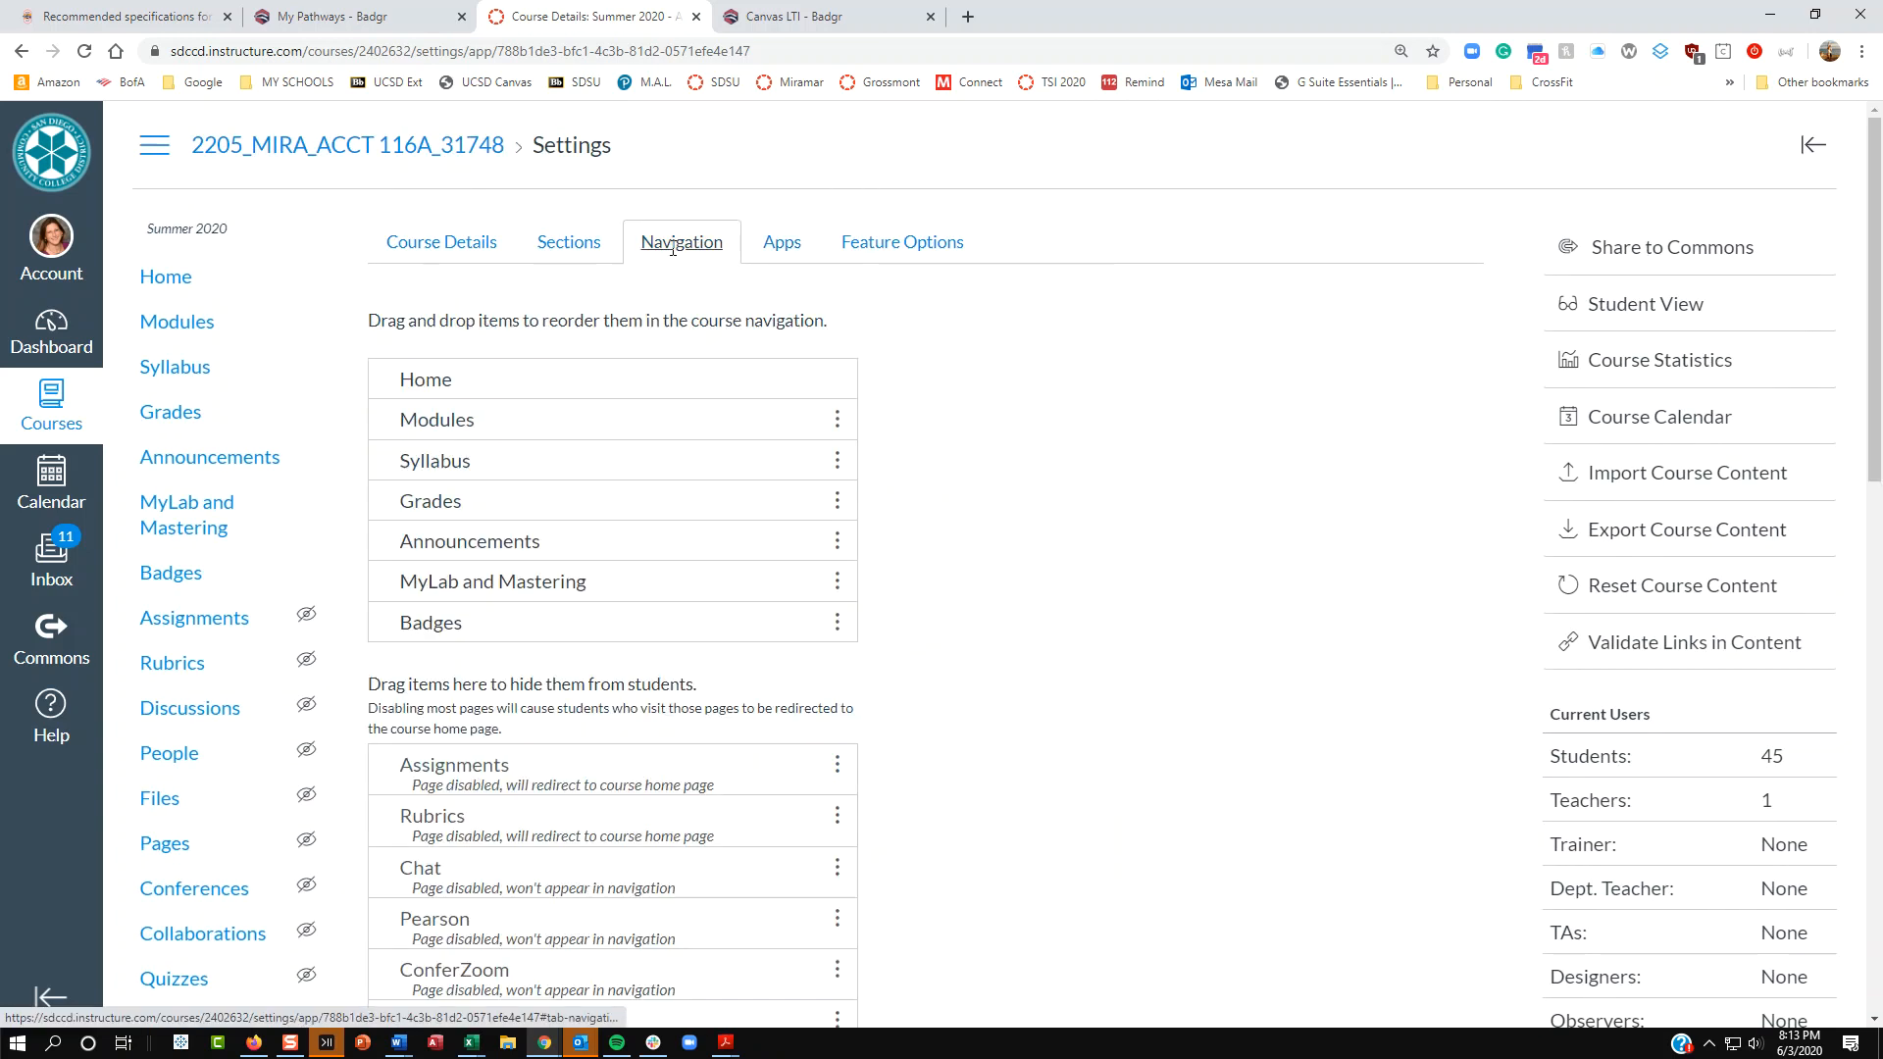
{"action": "scroll", "coordinate": [631, 397], "scroll_direction": "down", "scroll_amount": 1}
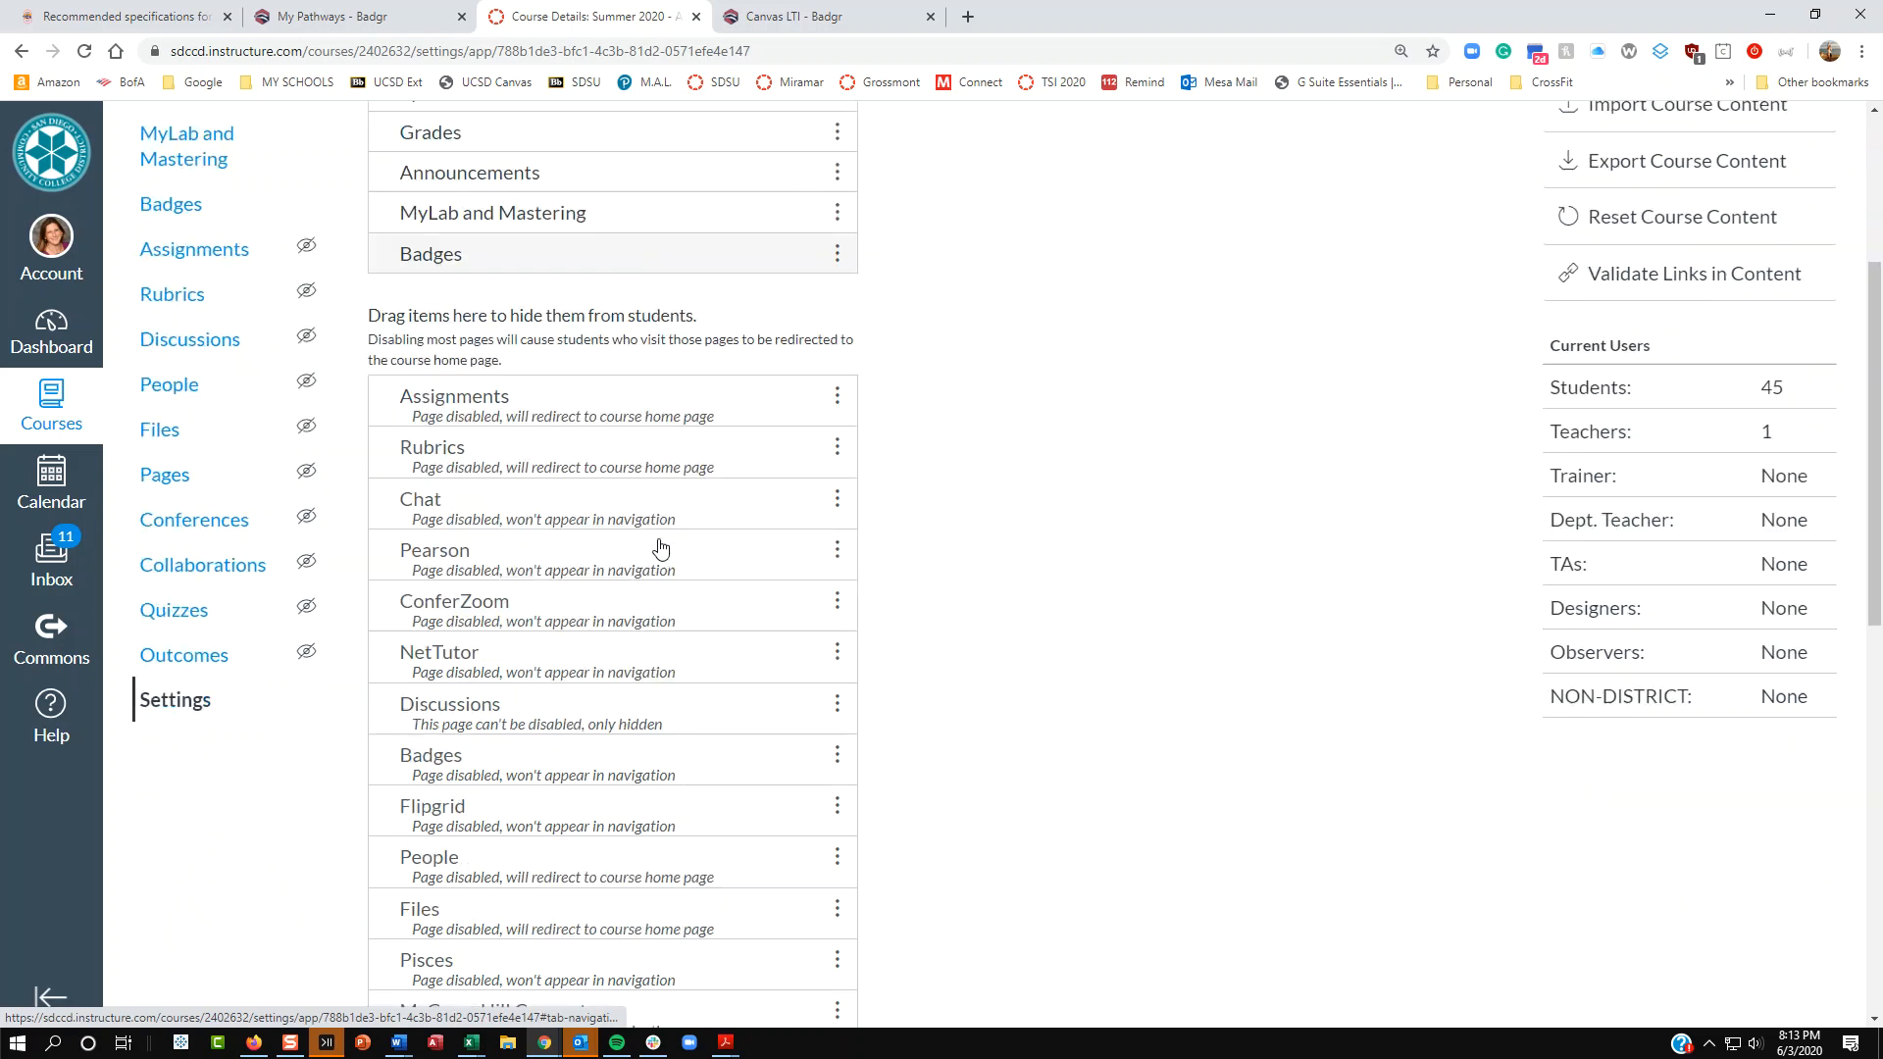
{"action": "scroll", "coordinate": [660, 547], "scroll_direction": "down", "scroll_amount": 15}
{"action": "scroll", "coordinate": [474, 763], "scroll_direction": "up", "scroll_amount": 15}
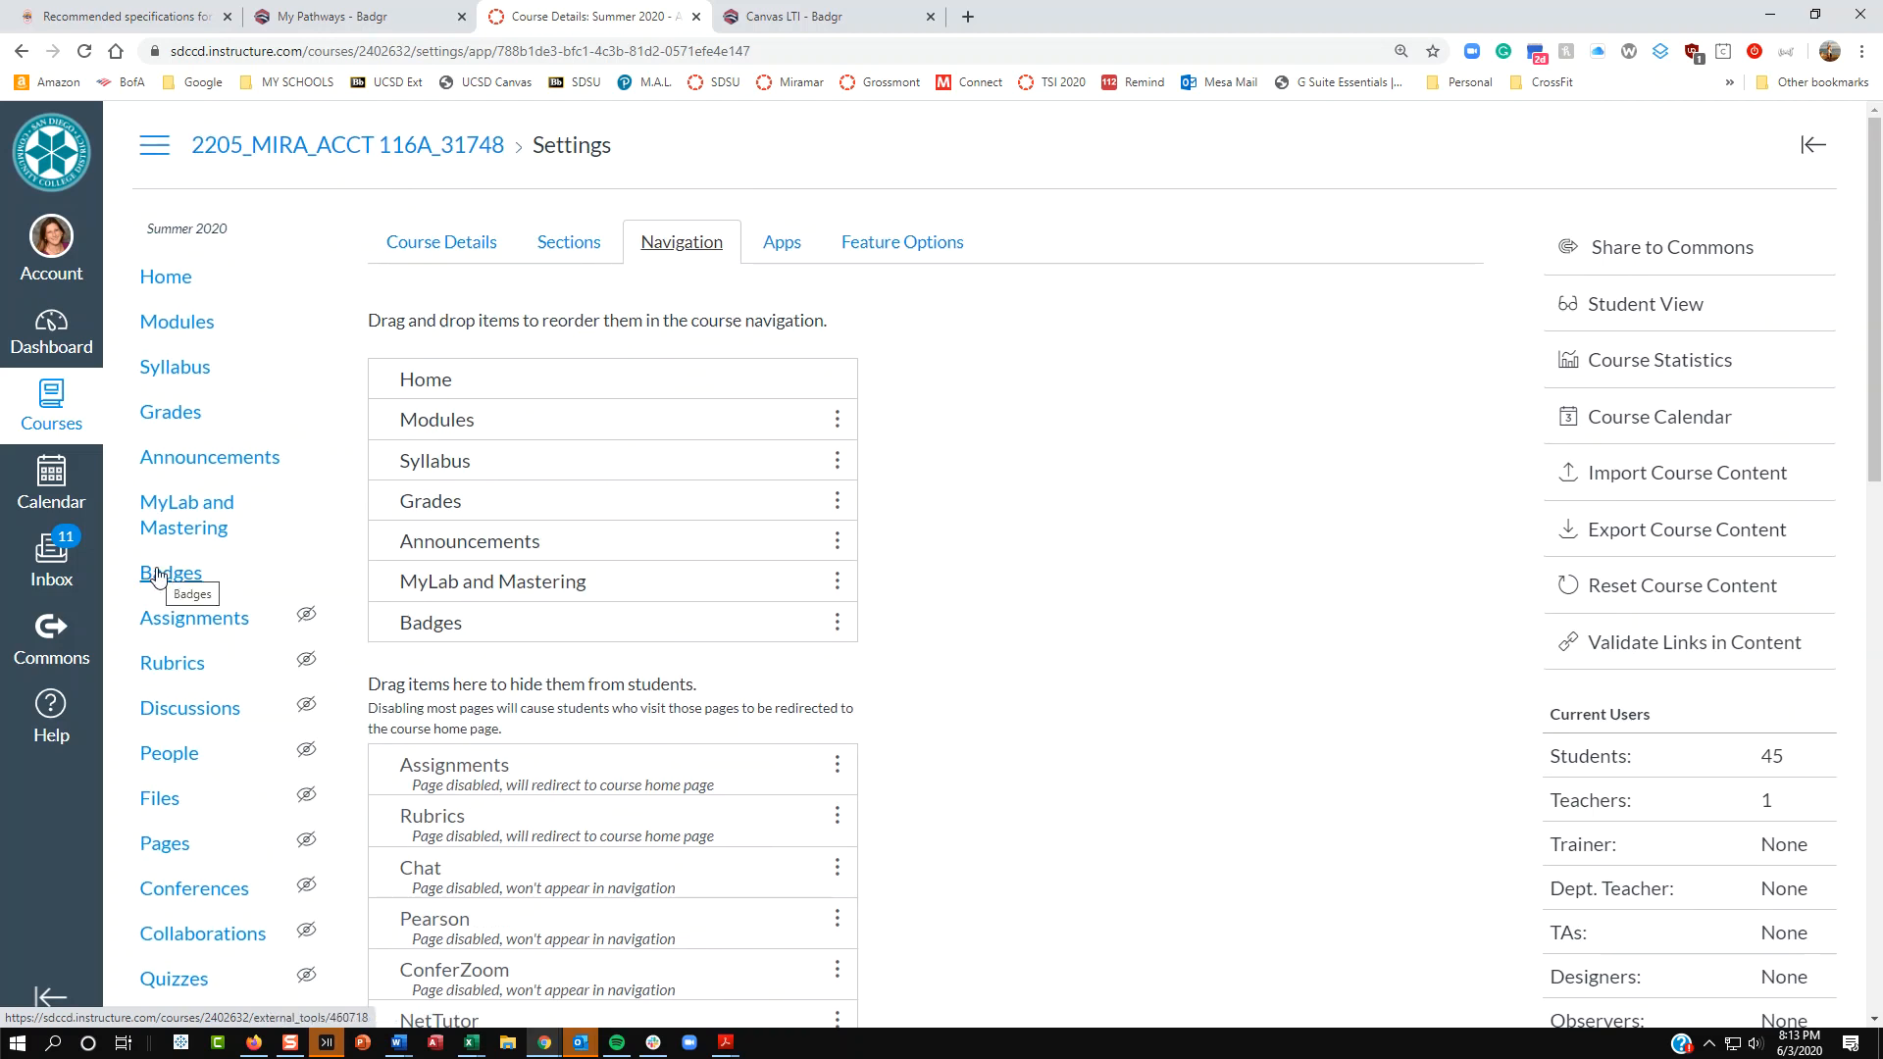
Step: Open the course's Badges page and look through the badge objectives listed for the modules
{"action": "left_click", "coordinate": [155, 577]}
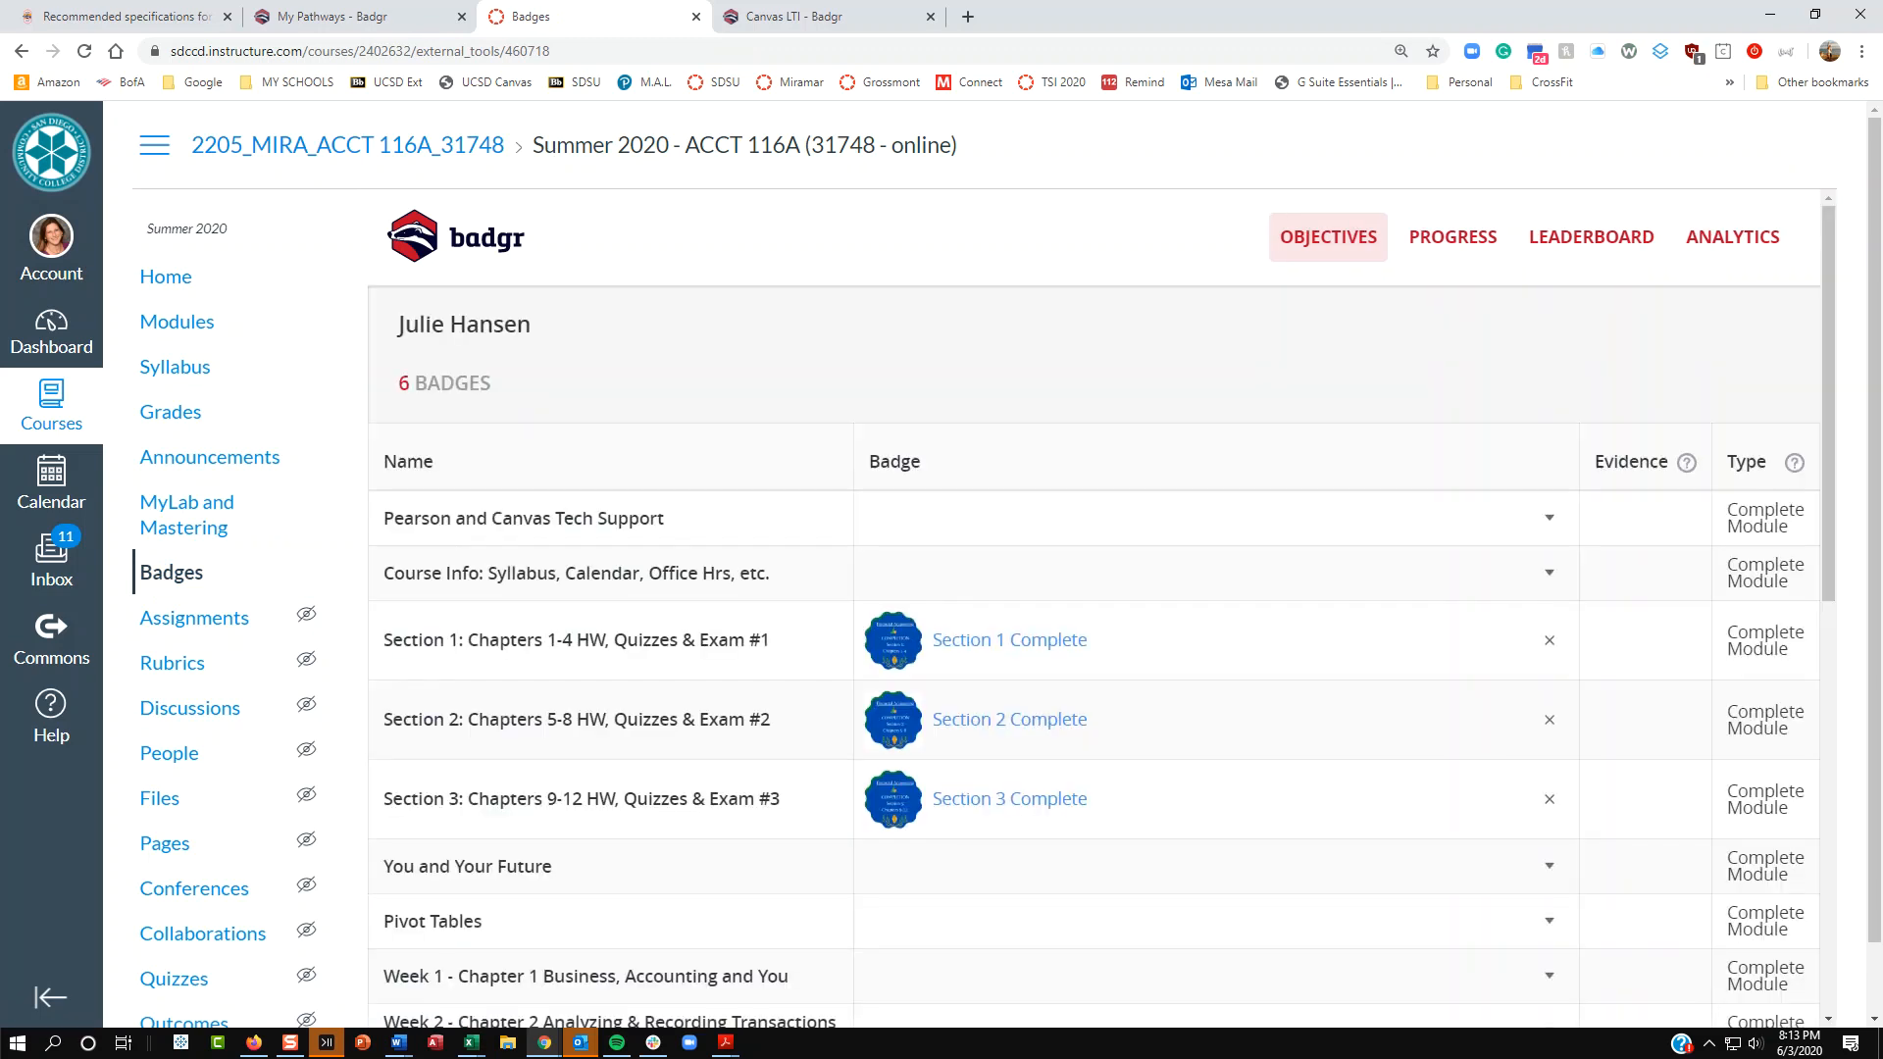
{"action": "scroll", "coordinate": [1020, 357], "scroll_direction": "down", "scroll_amount": 3}
{"action": "scroll", "coordinate": [1018, 356], "scroll_direction": "up", "scroll_amount": 3}
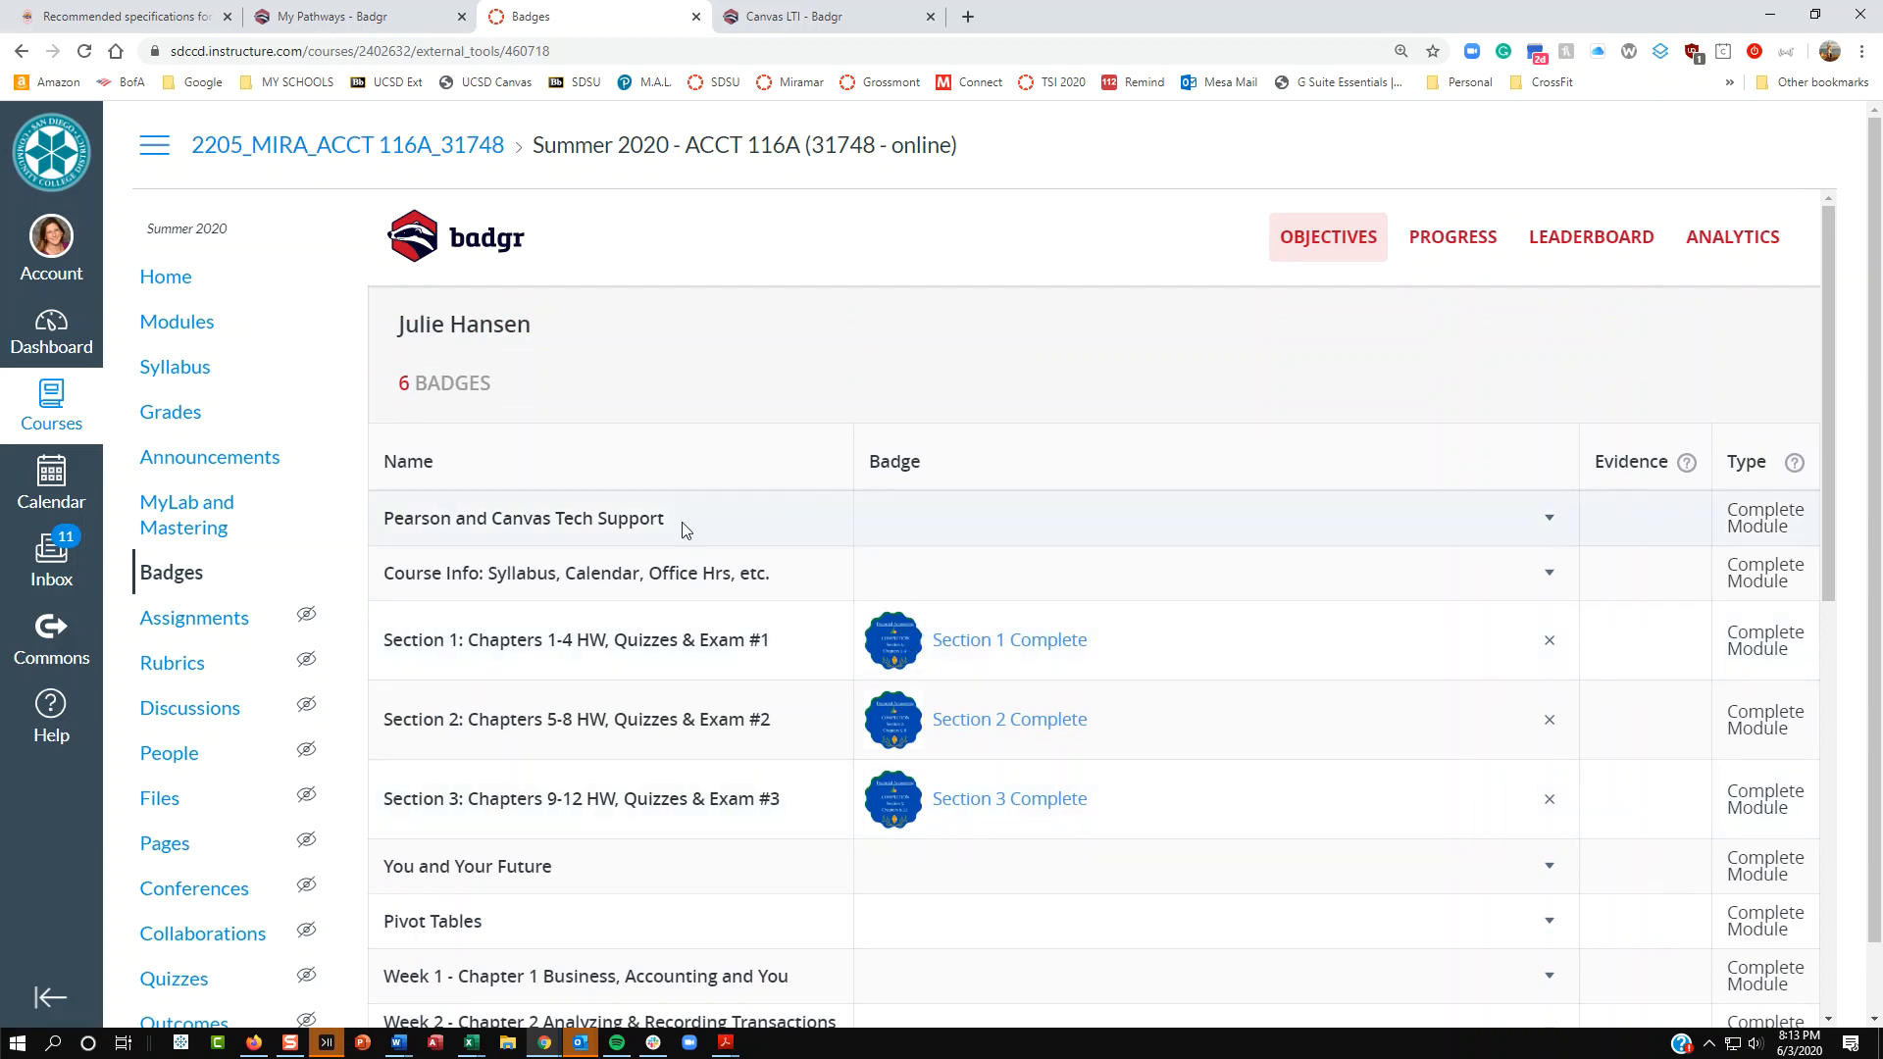
Step: Review the modules without badges in the objectives list, down to the Week 17 exam module
{"action": "scroll", "coordinate": [676, 510], "scroll_direction": "down", "scroll_amount": 1}
{"action": "scroll", "coordinate": [667, 490], "scroll_direction": "down", "scroll_amount": 5}
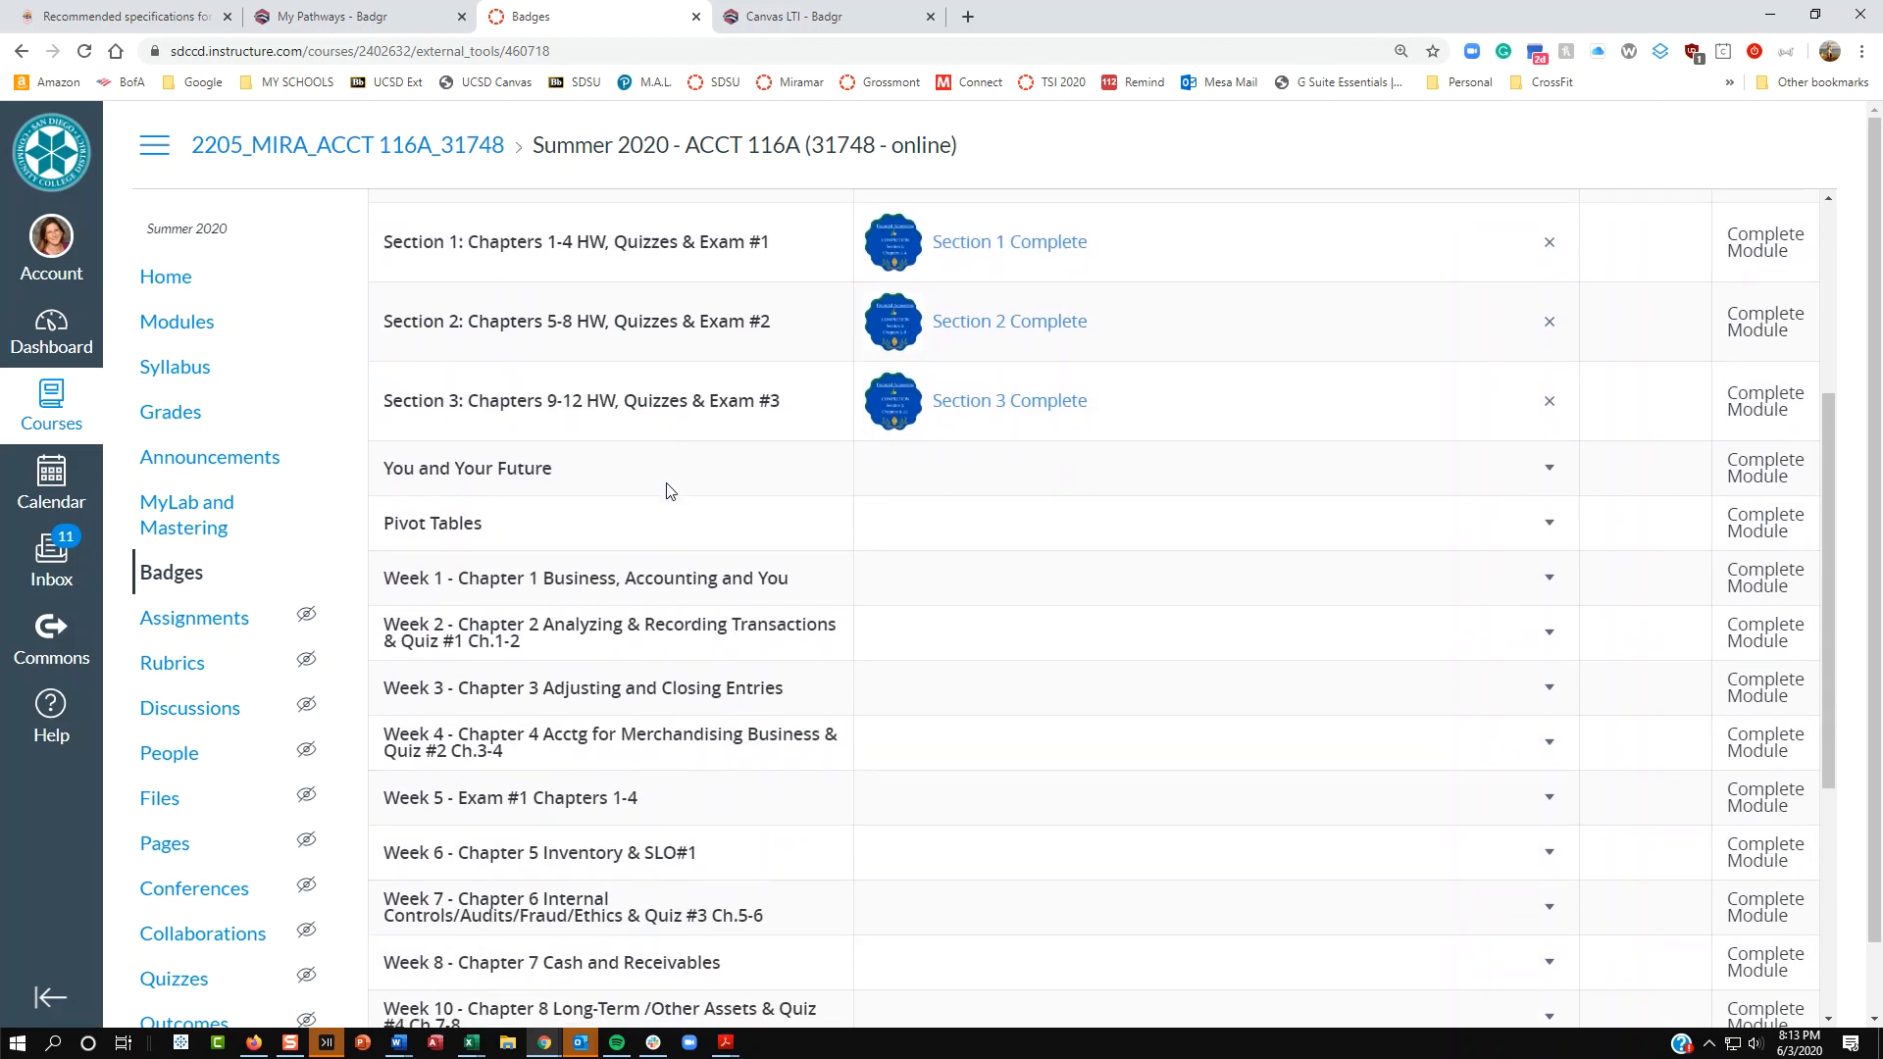
{"action": "scroll", "coordinate": [608, 883], "scroll_direction": "down", "scroll_amount": 4}
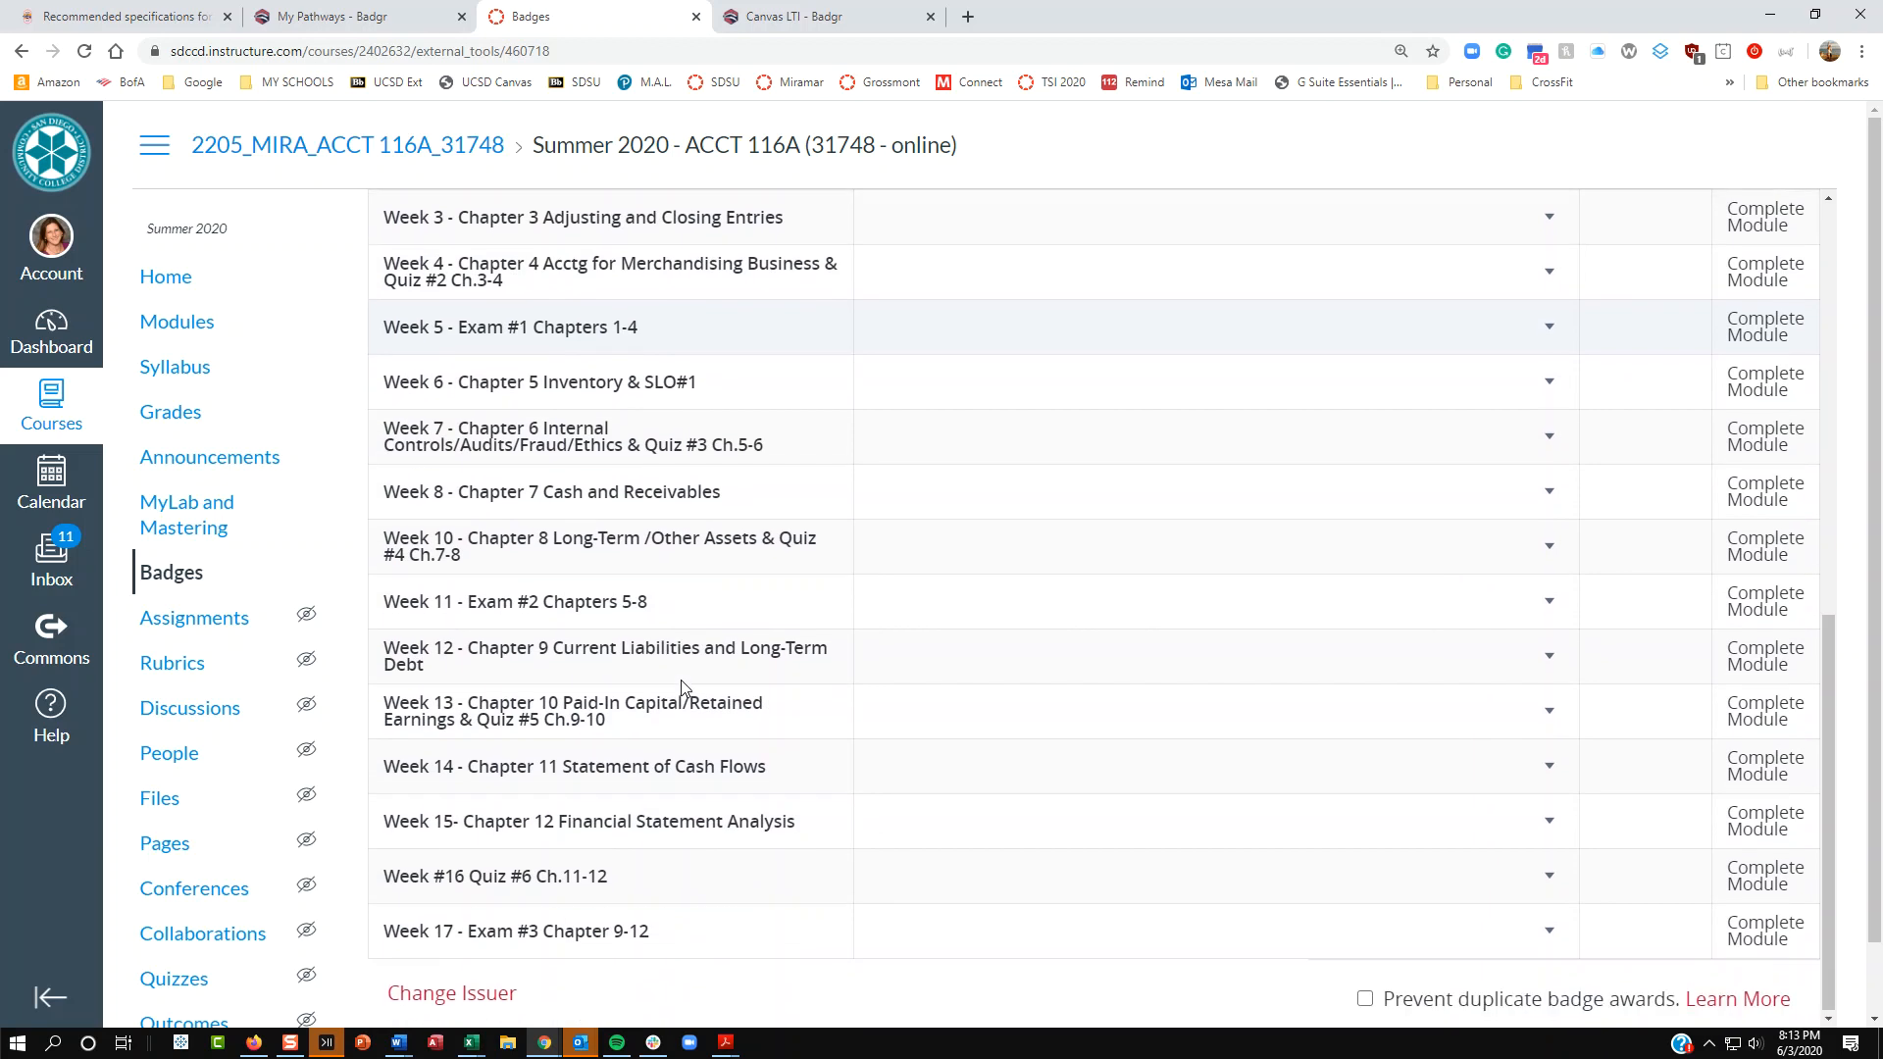
{"action": "scroll", "coordinate": [683, 687], "scroll_direction": "up", "scroll_amount": 8}
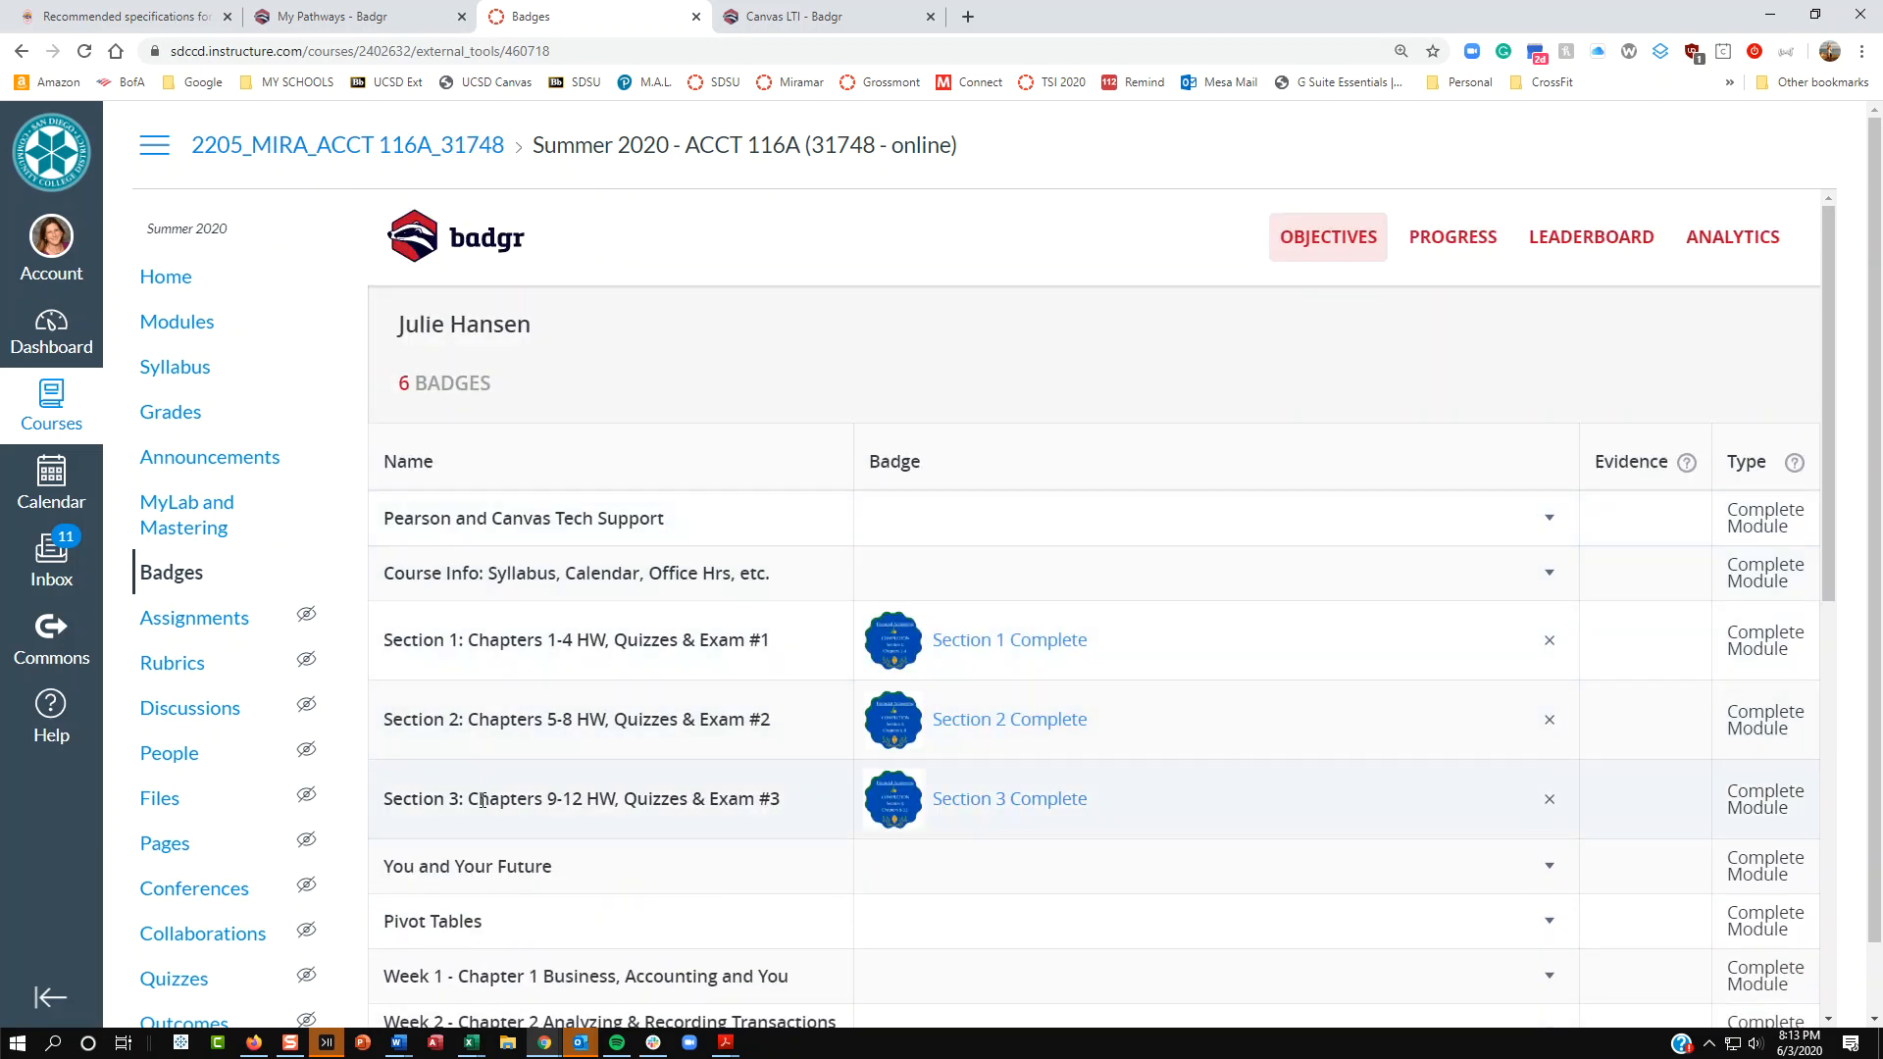
Step: On the course's Modules page, collapse the modules from Pearson and Canvas Tech Support through Section 3
{"action": "left_click", "coordinate": [168, 339]}
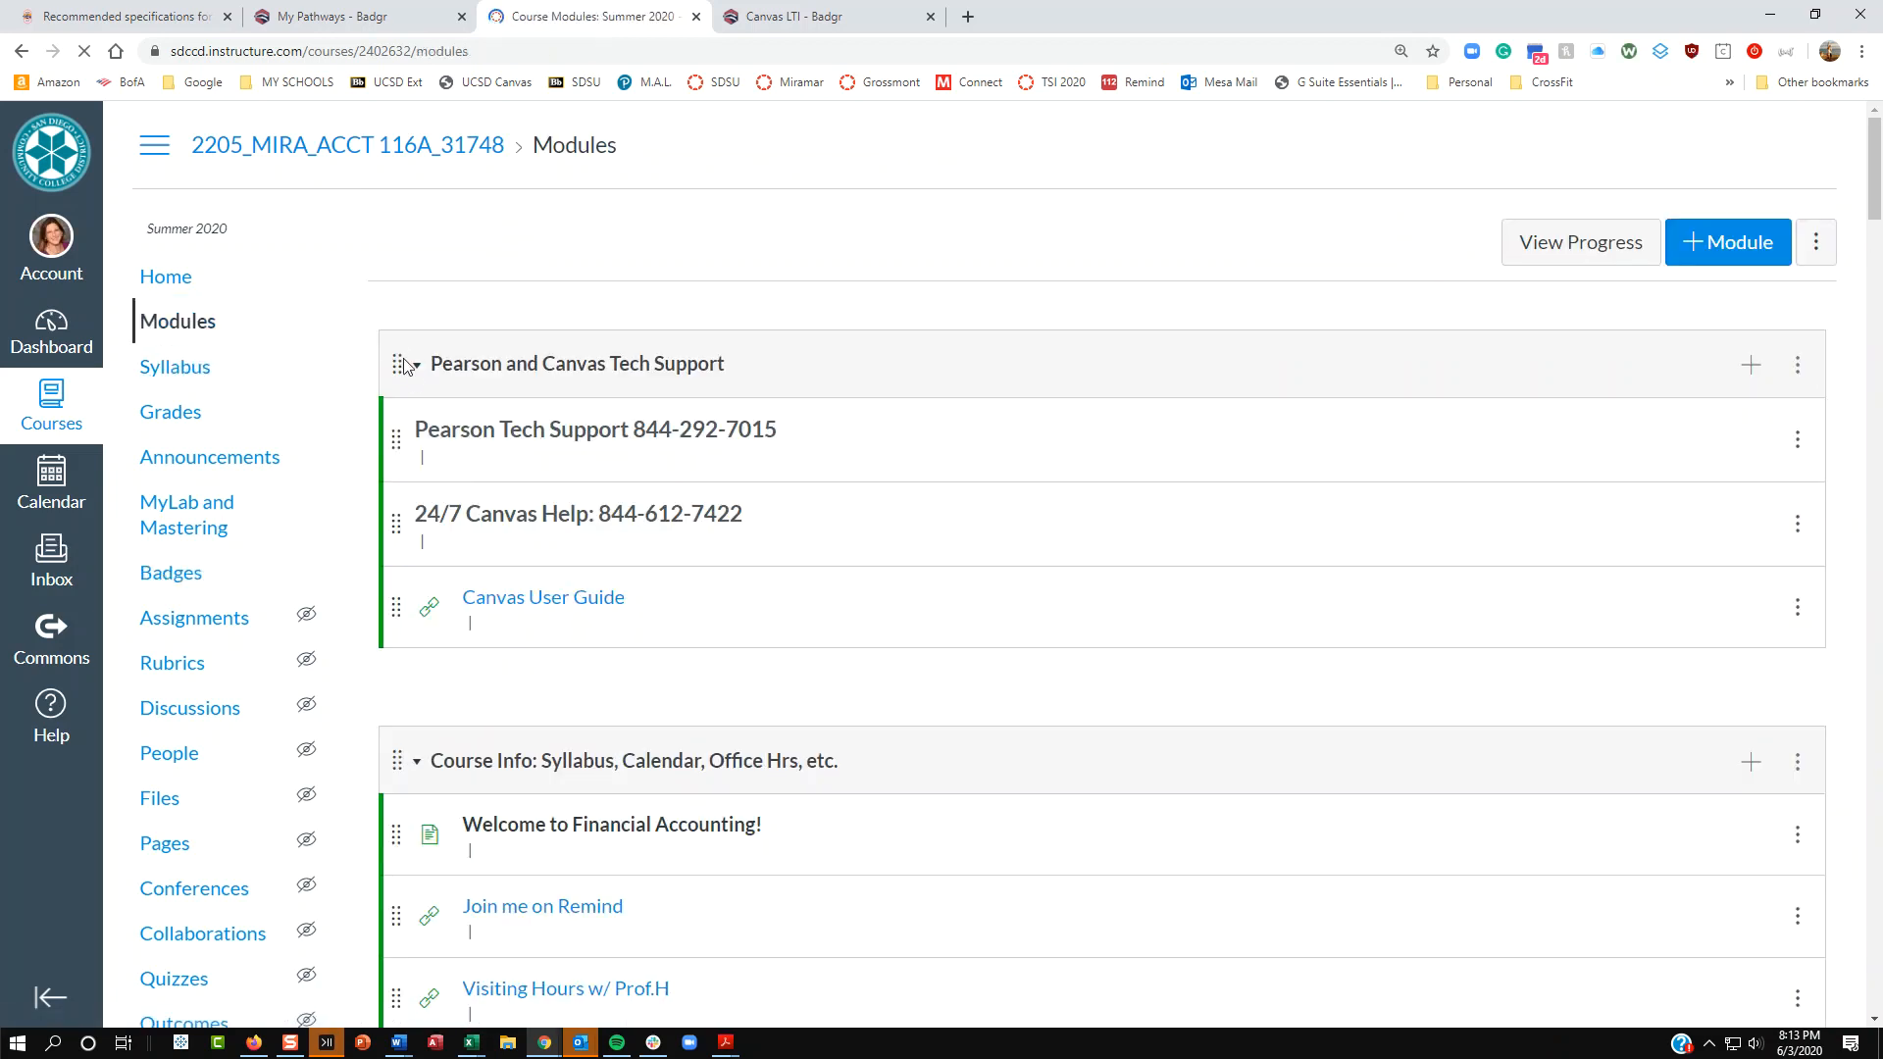
{"action": "left_click", "coordinate": [416, 371]}
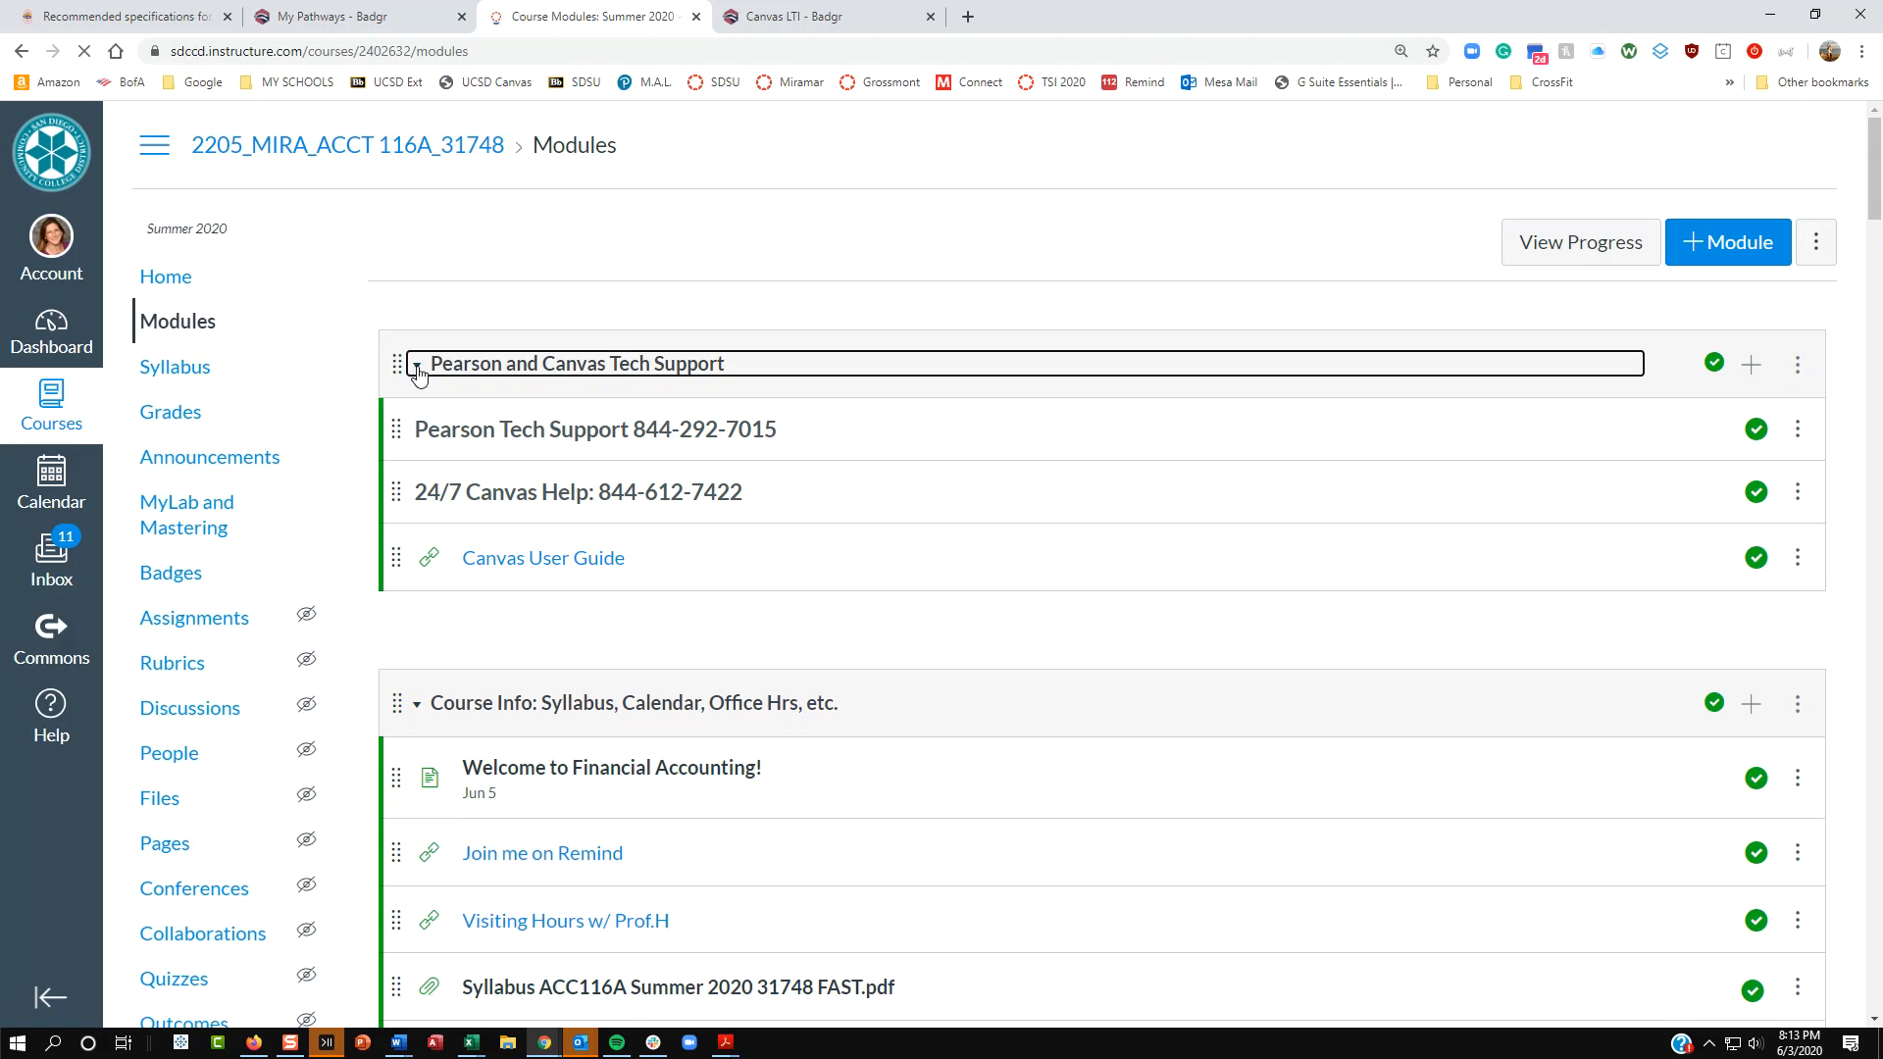
{"action": "left_click", "coordinate": [419, 498]}
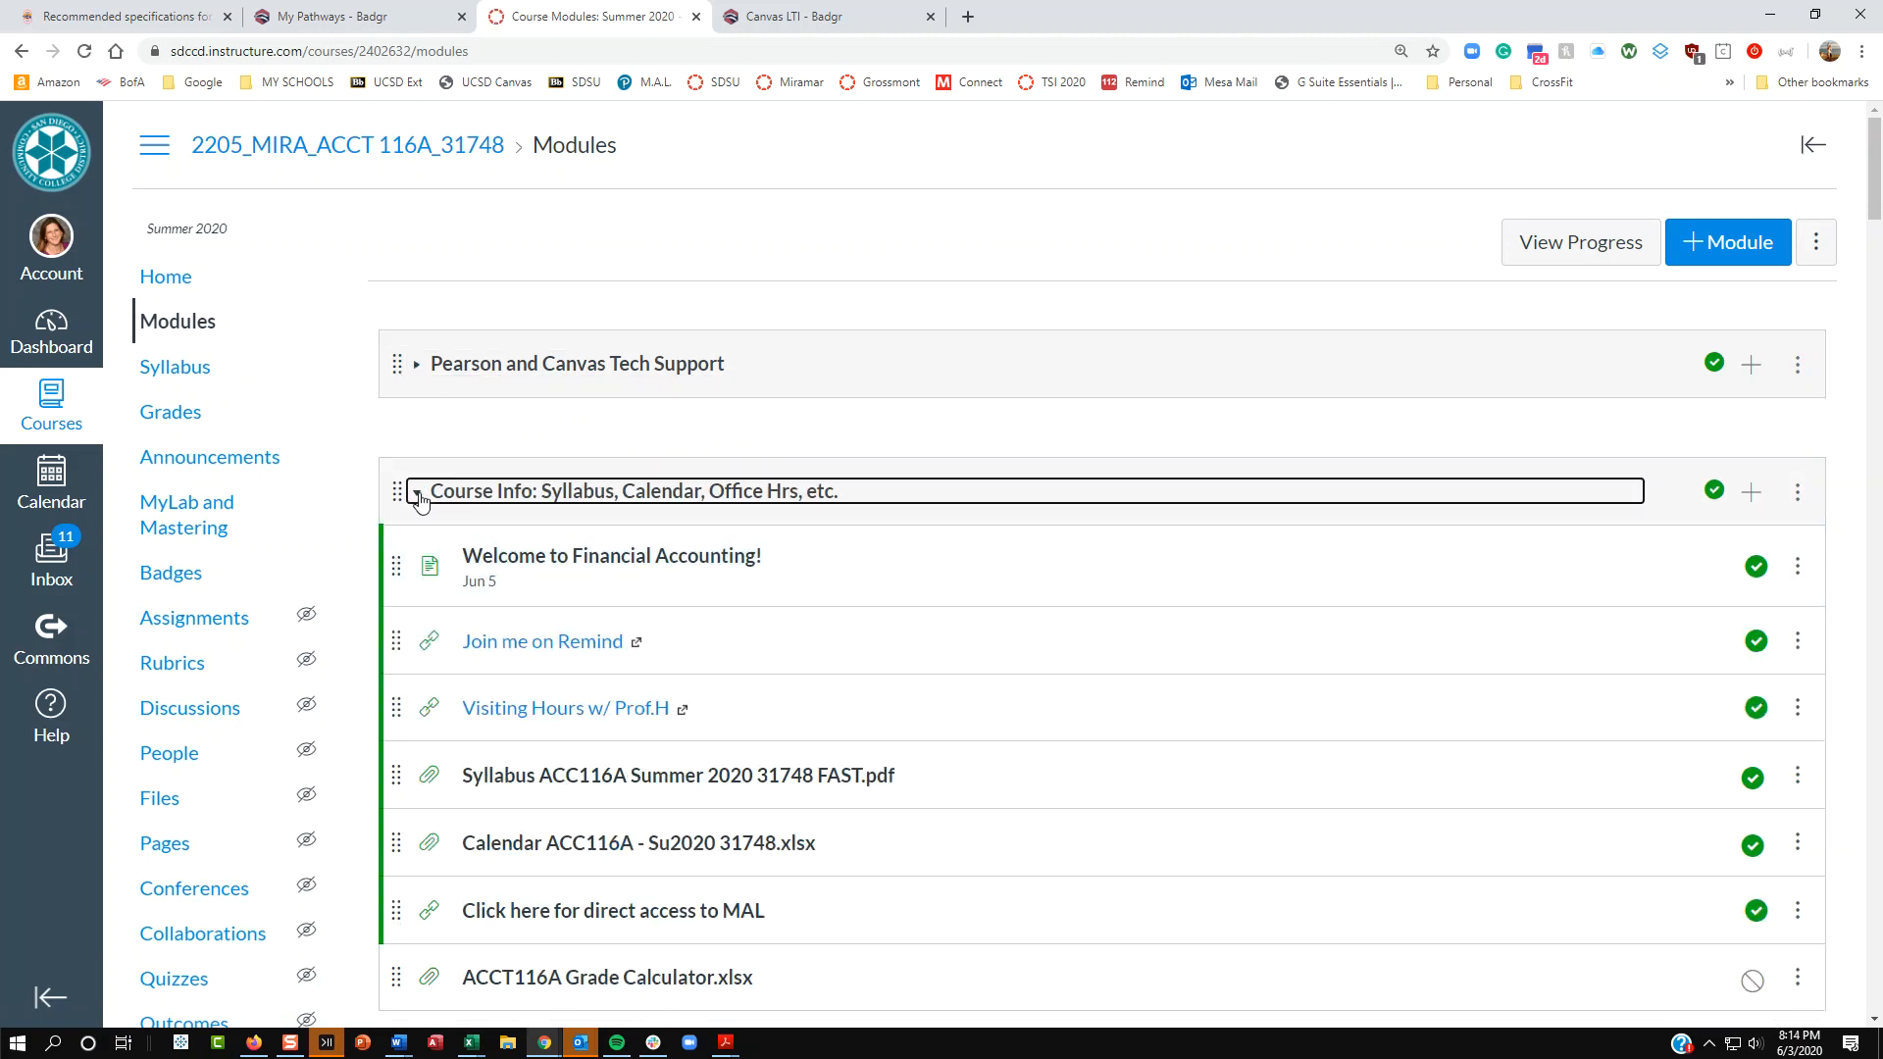
{"action": "left_click", "coordinate": [418, 744]}
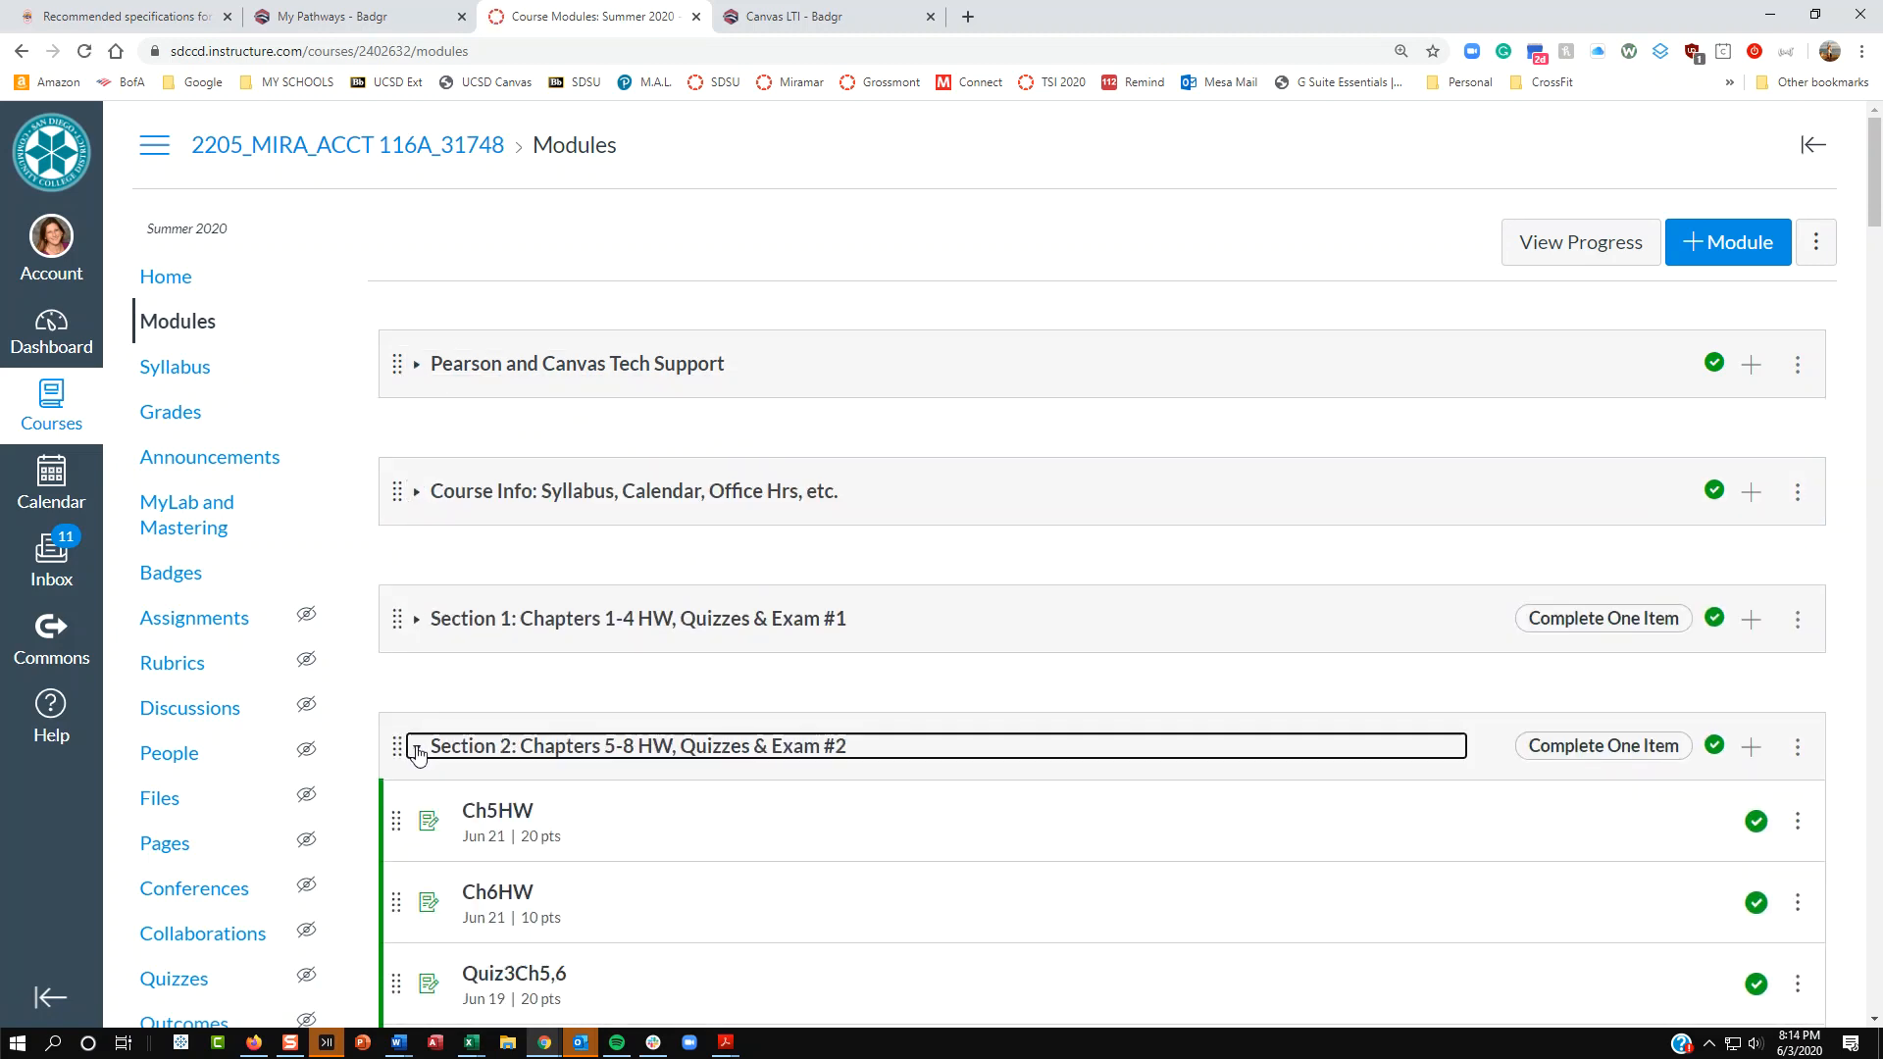
{"action": "scroll", "coordinate": [432, 706], "scroll_direction": "down", "scroll_amount": 2}
{"action": "left_click", "coordinate": [436, 686]}
{"action": "scroll", "coordinate": [667, 589], "scroll_direction": "up", "scroll_amount": 1}
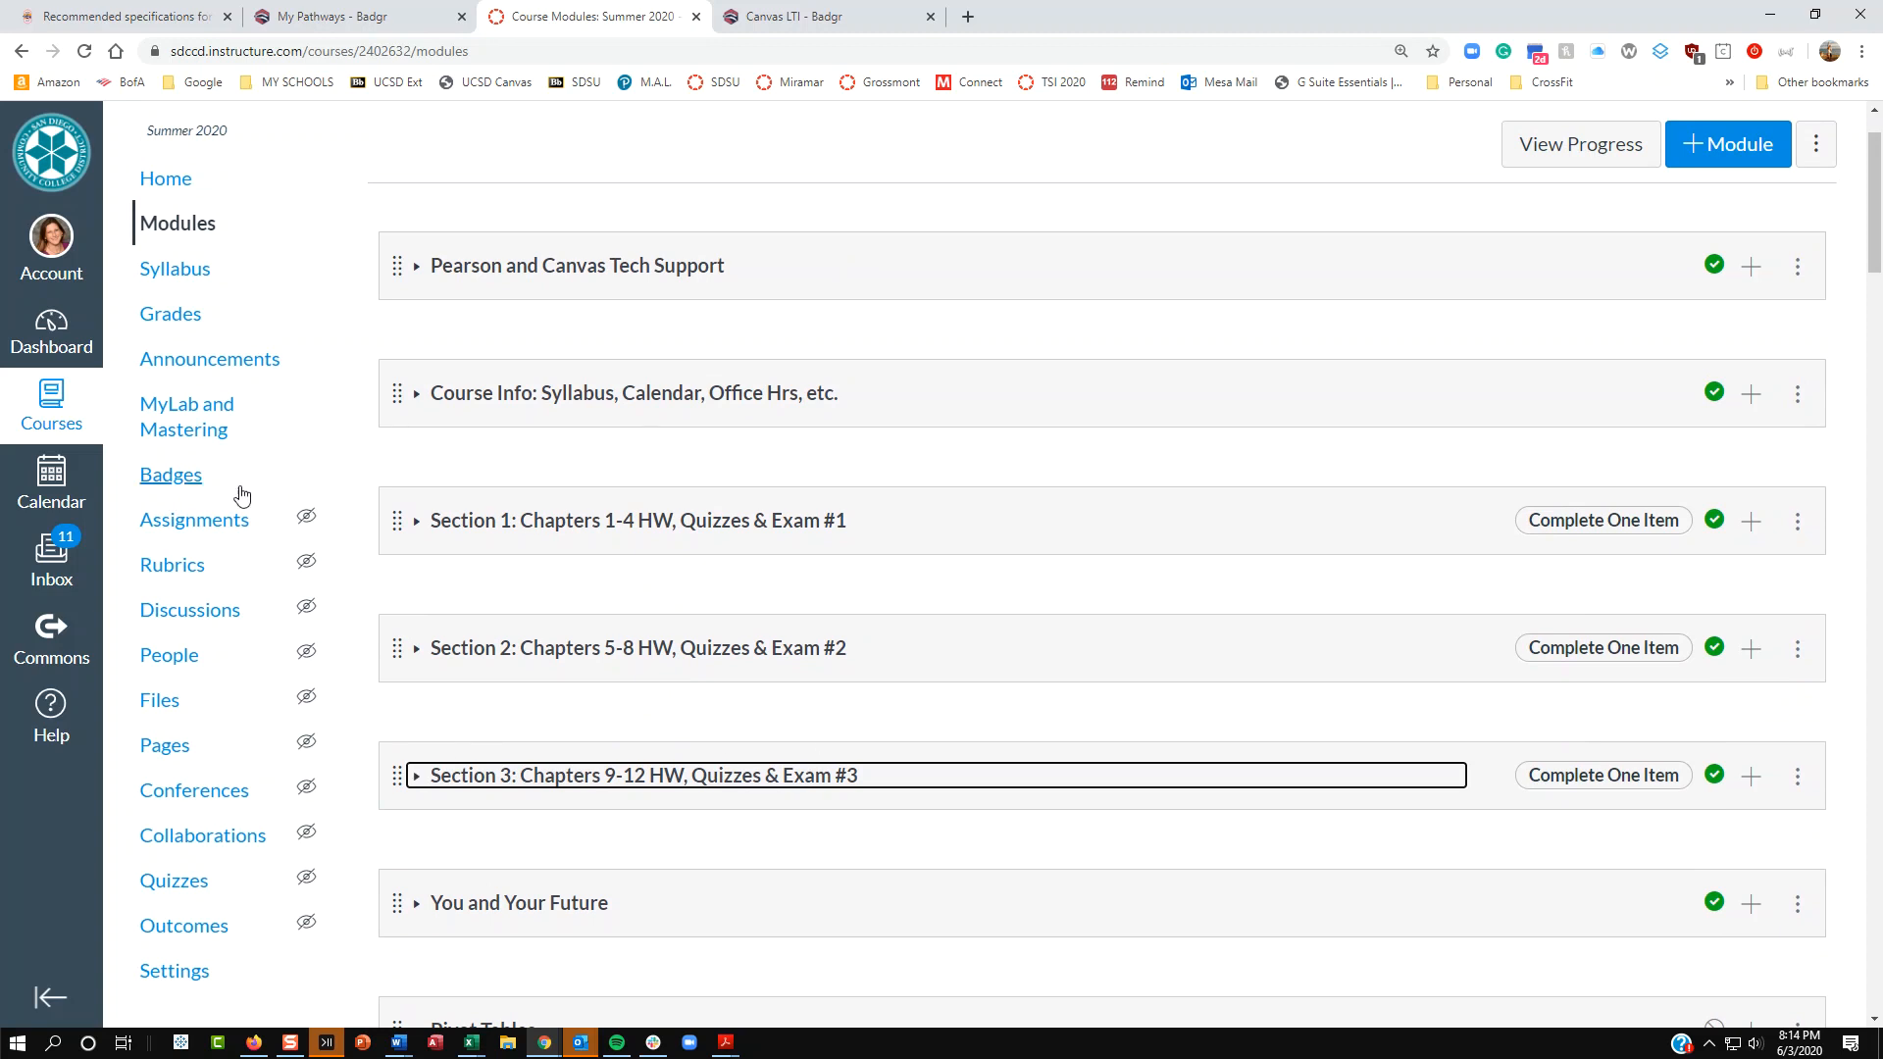
Step: Return to the course's Badges page and start a new badge for the You and Your Future module
{"action": "left_click", "coordinate": [157, 476]}
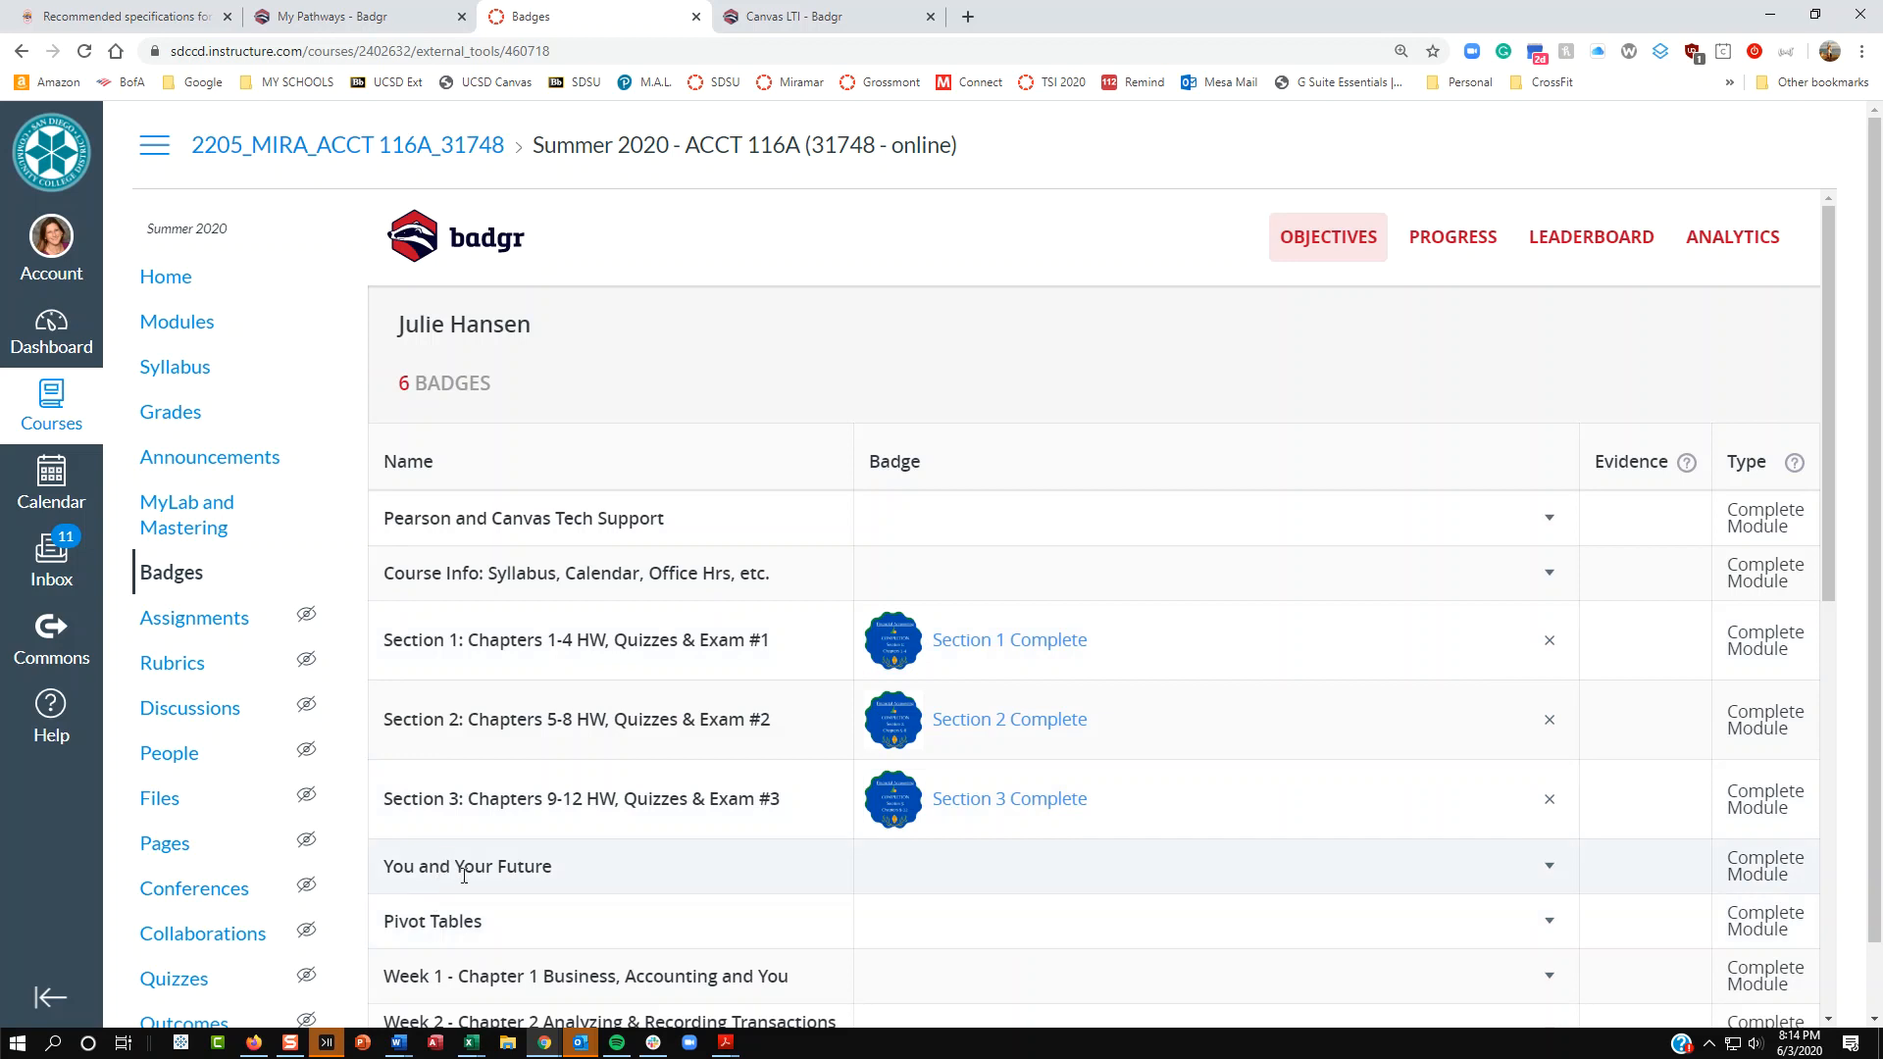
{"action": "scroll", "coordinate": [463, 876], "scroll_direction": "down", "scroll_amount": 3}
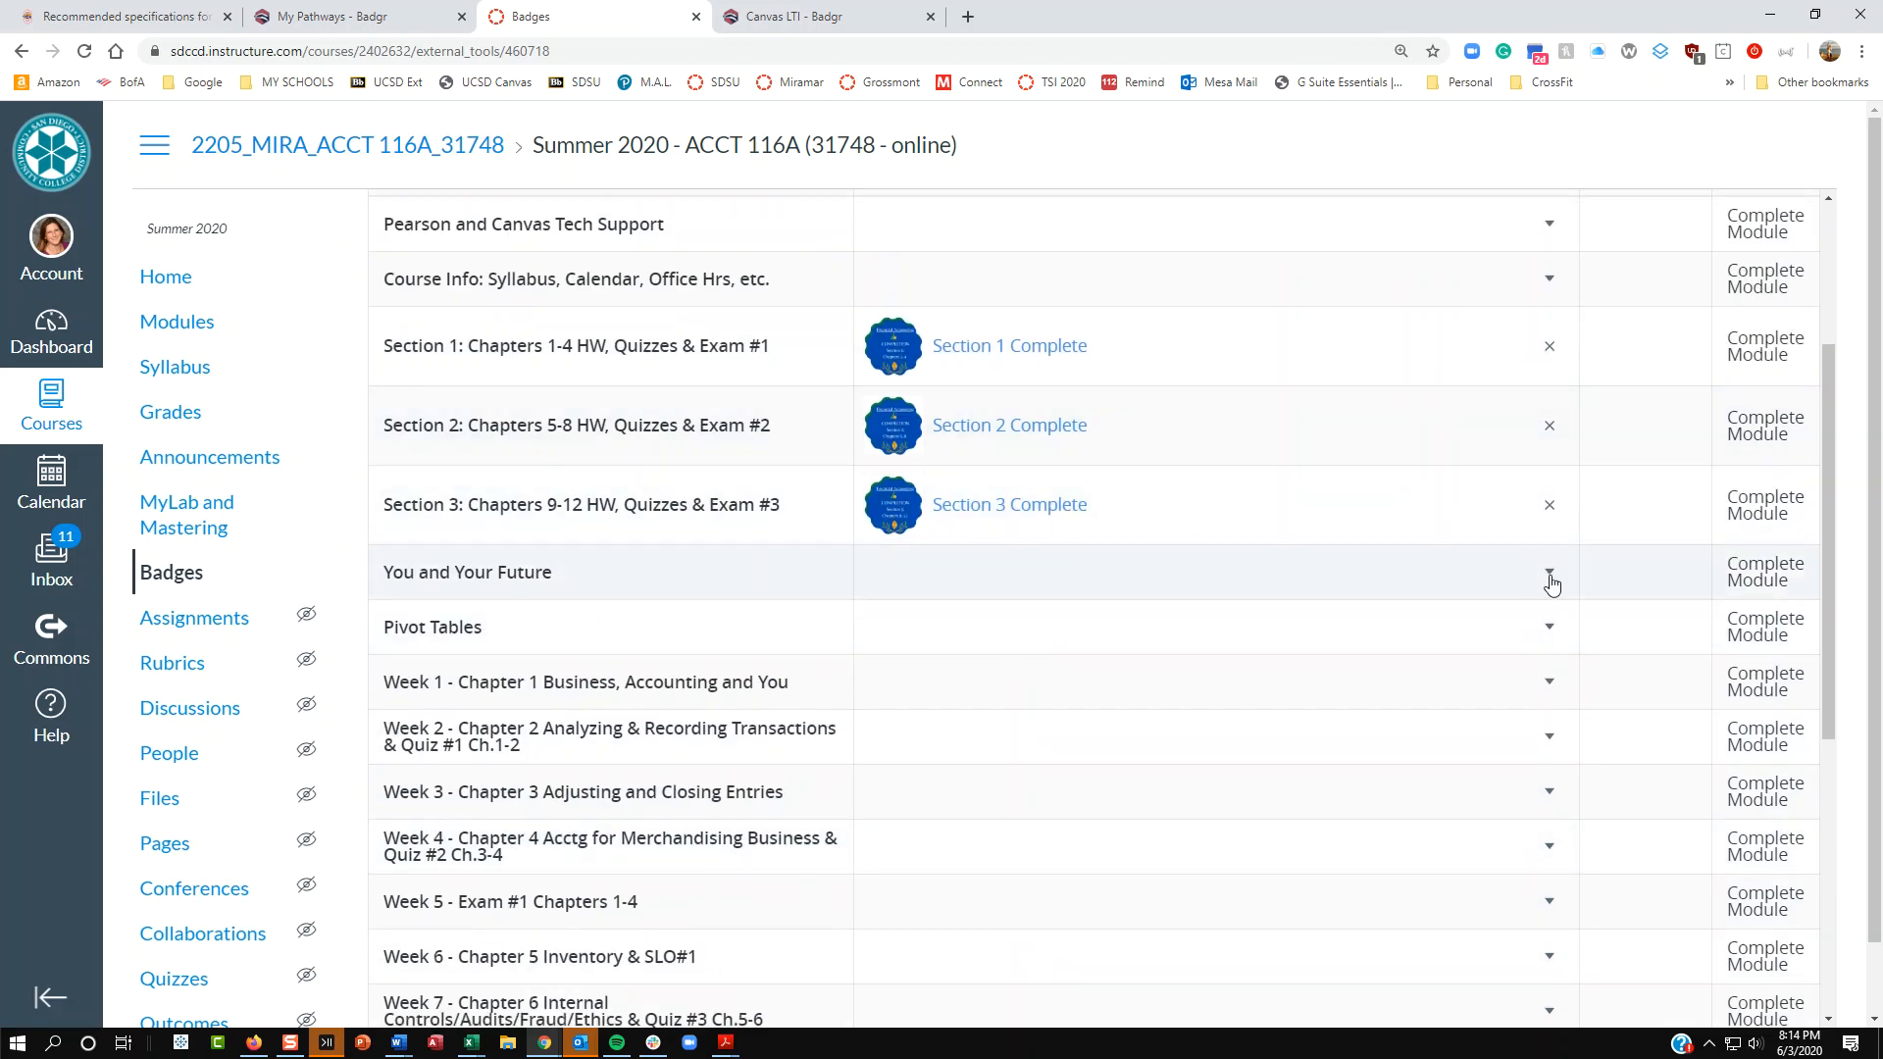
{"action": "left_click", "coordinate": [1550, 576]}
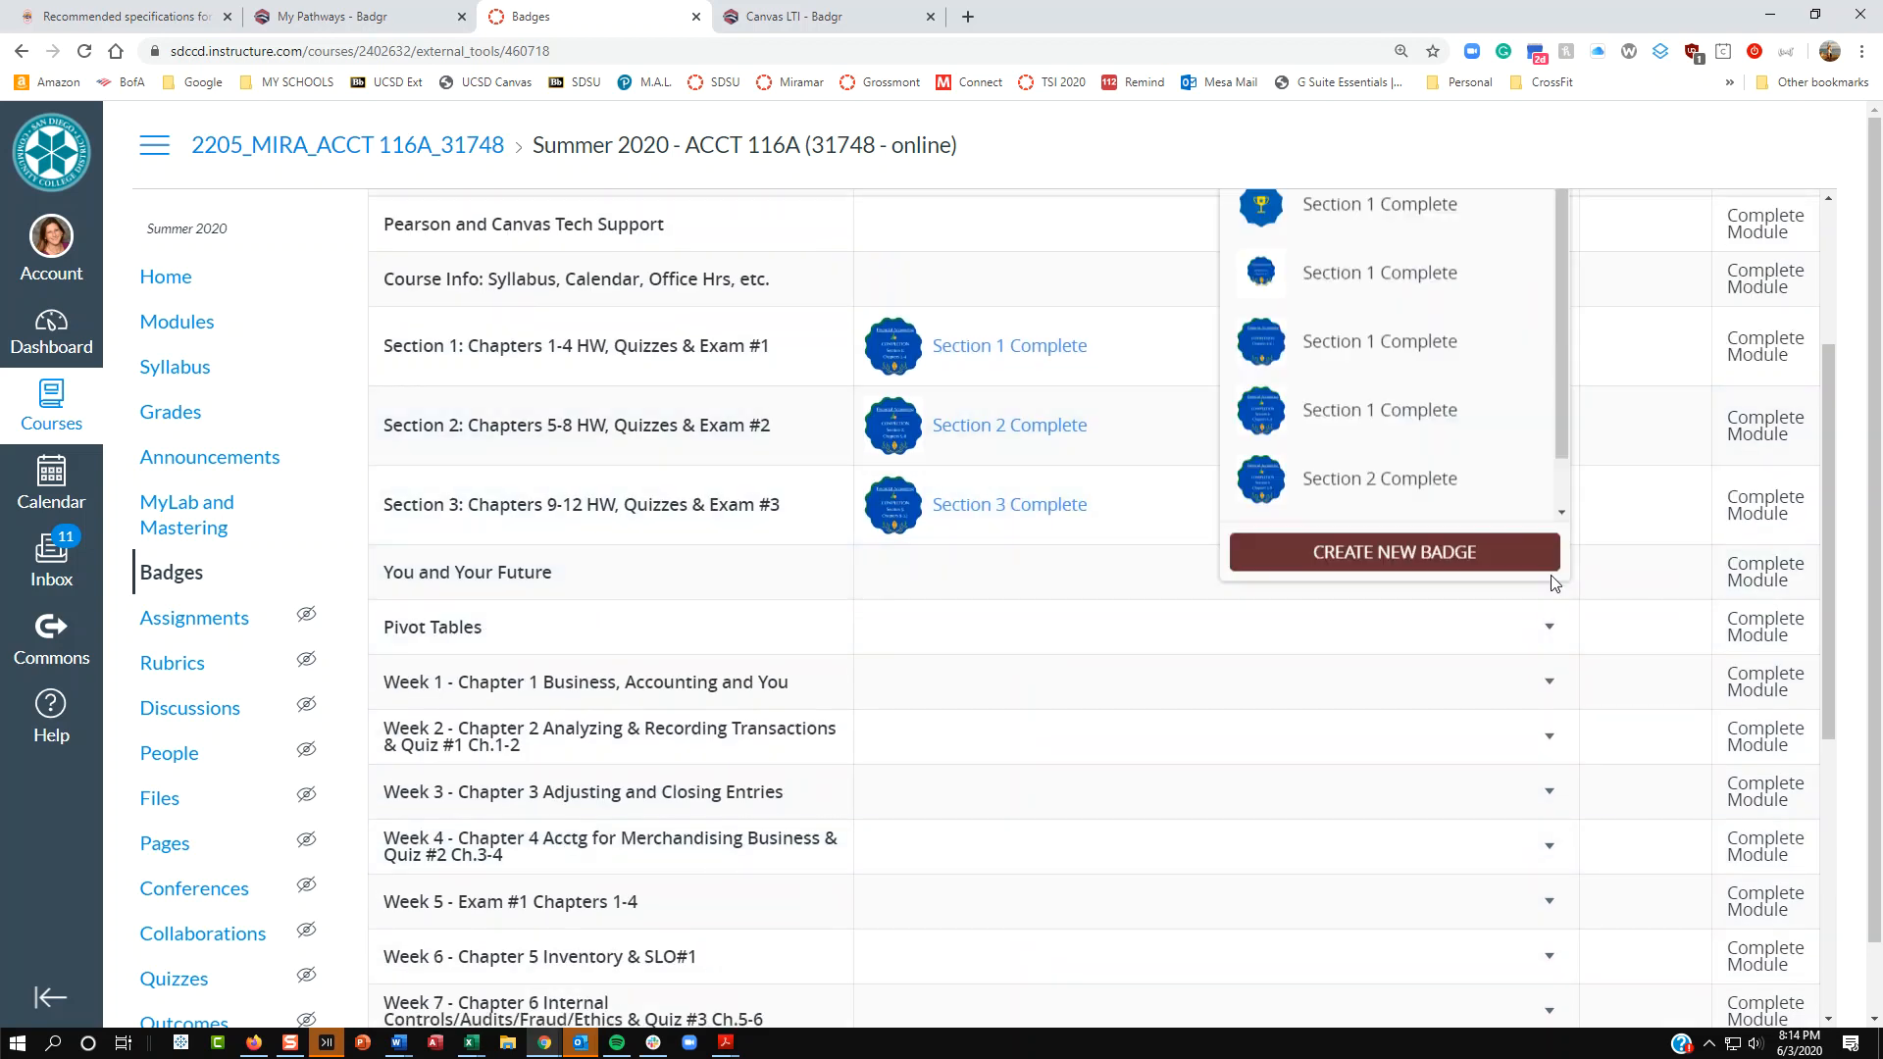
{"action": "left_click", "coordinate": [1383, 556]}
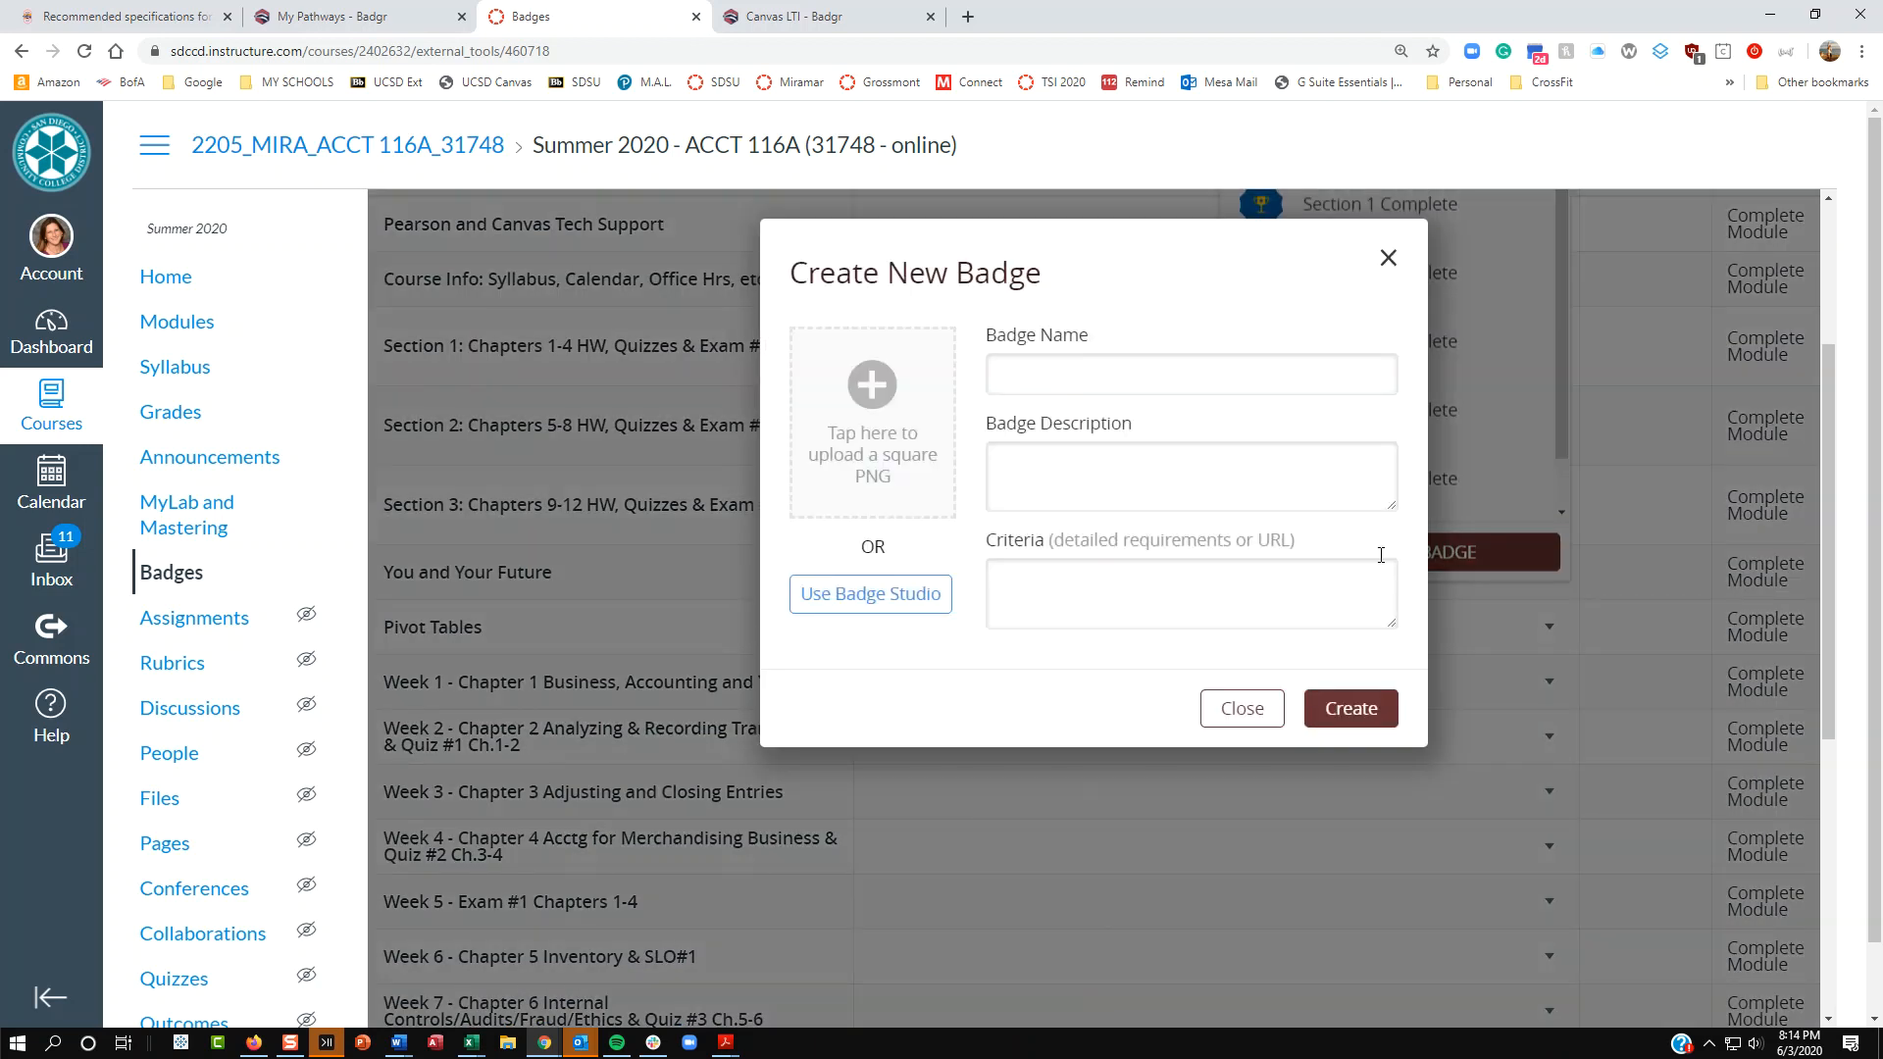
Step: Name the badge "You and Your Future" and describe it as "This the module for Career Readiness and Idea Generation"
{"action": "left_click", "coordinate": [1084, 377]}
{"action": "type", "text": "You and Your Future"}
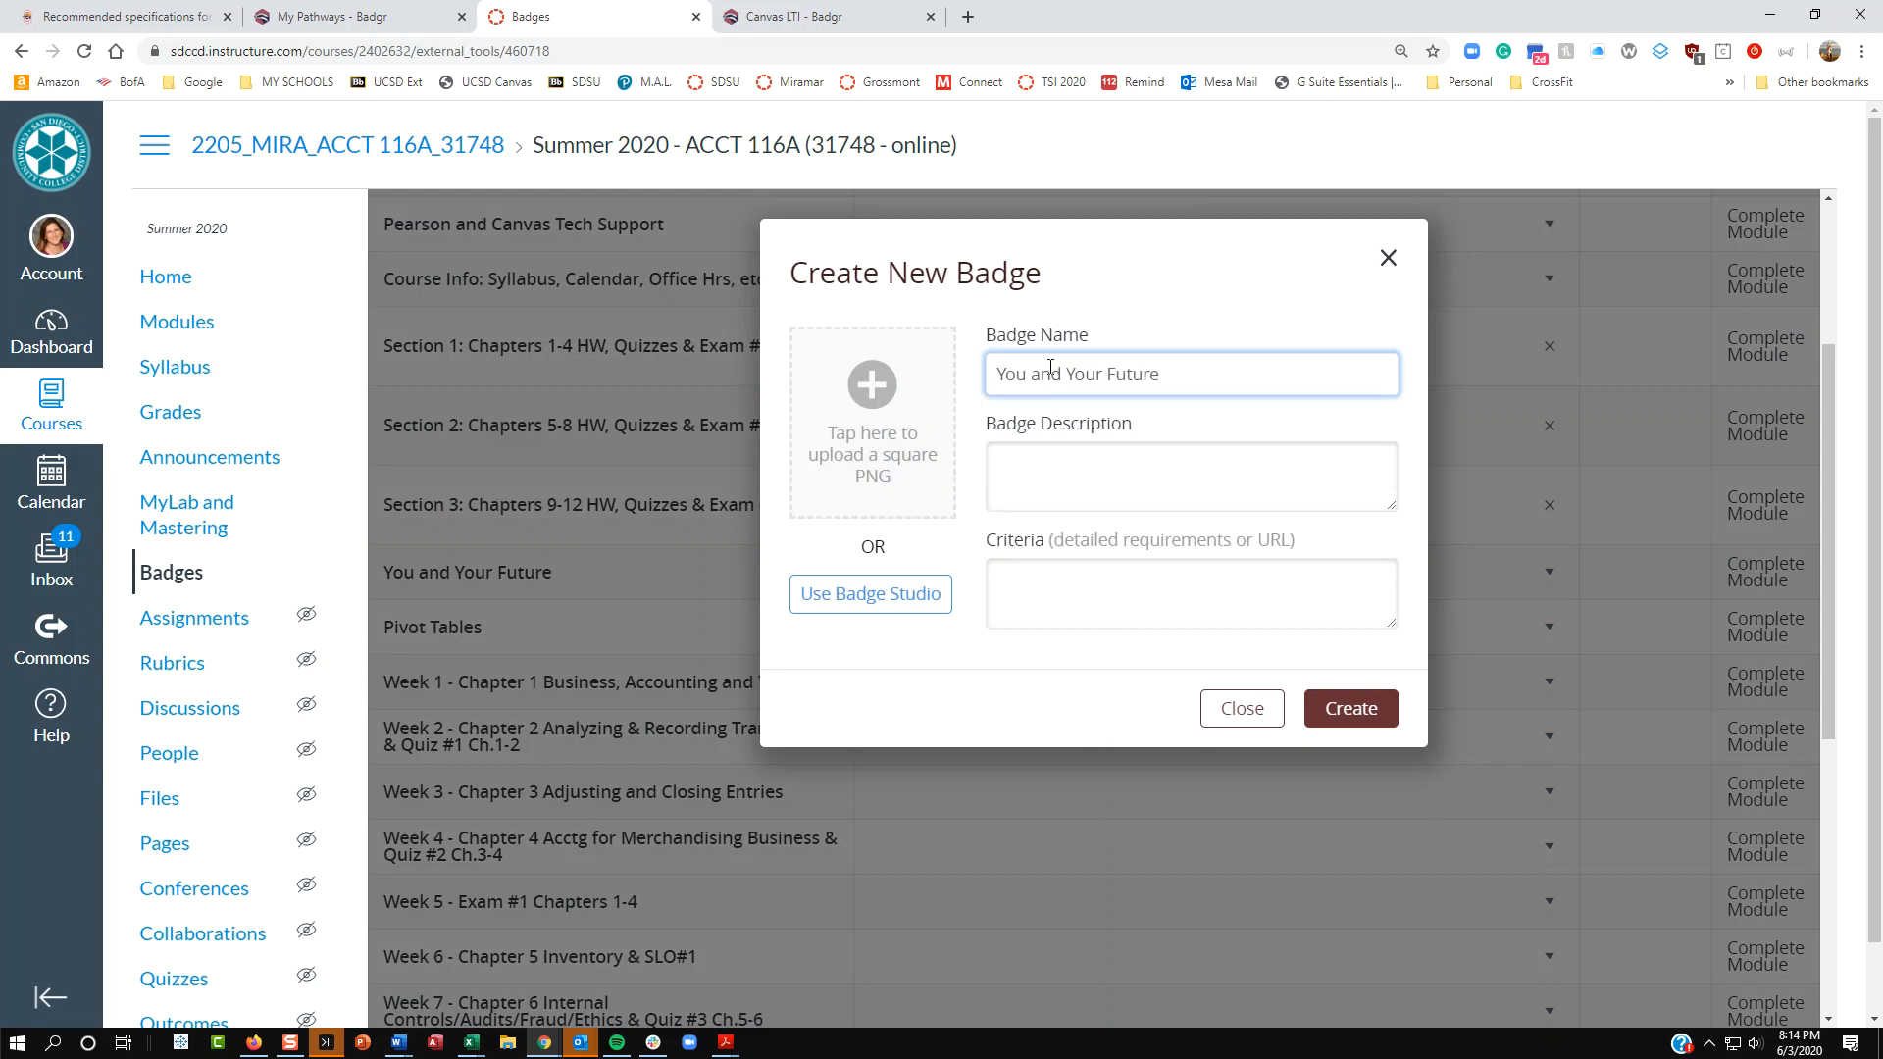
{"action": "left_click", "coordinate": [1103, 482]}
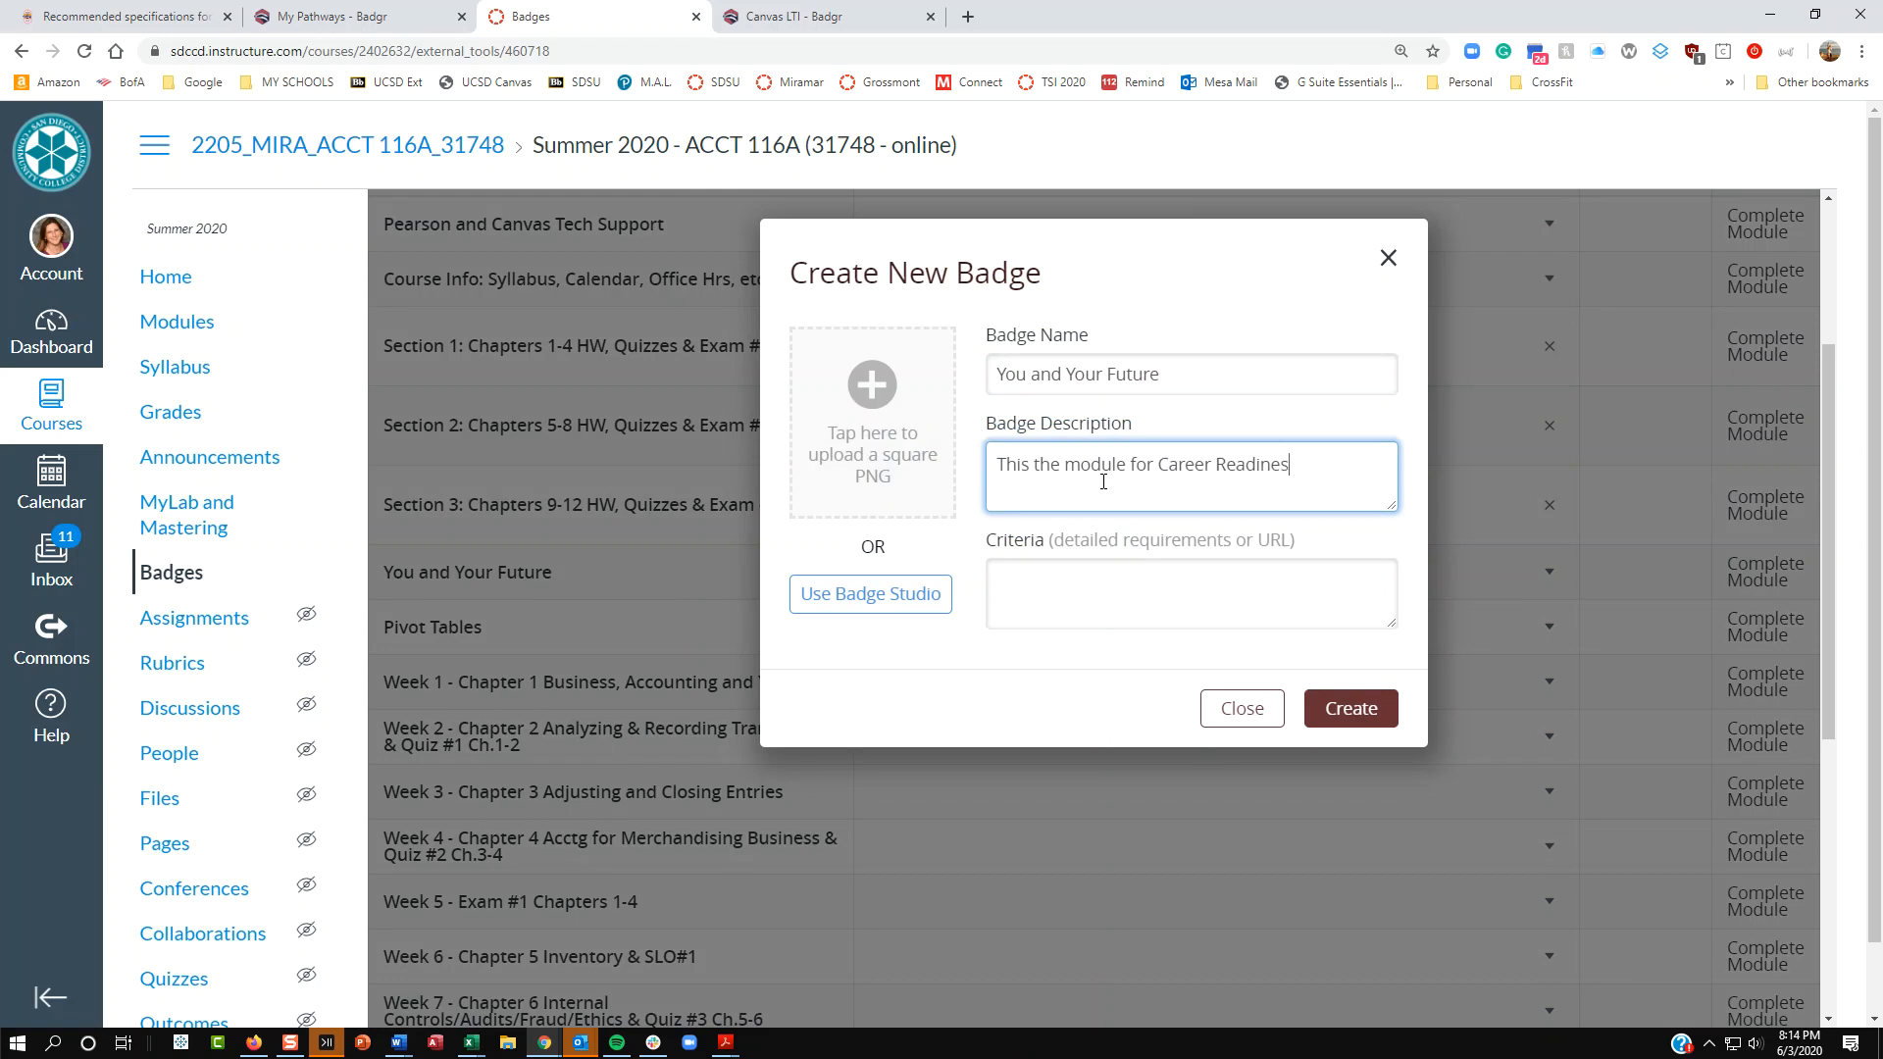
{"action": "type", "text": "Gn"}
Step: Set the badge criteria to "Move through the module and click on all the links"
{"action": "left_click", "coordinate": [1106, 575]}
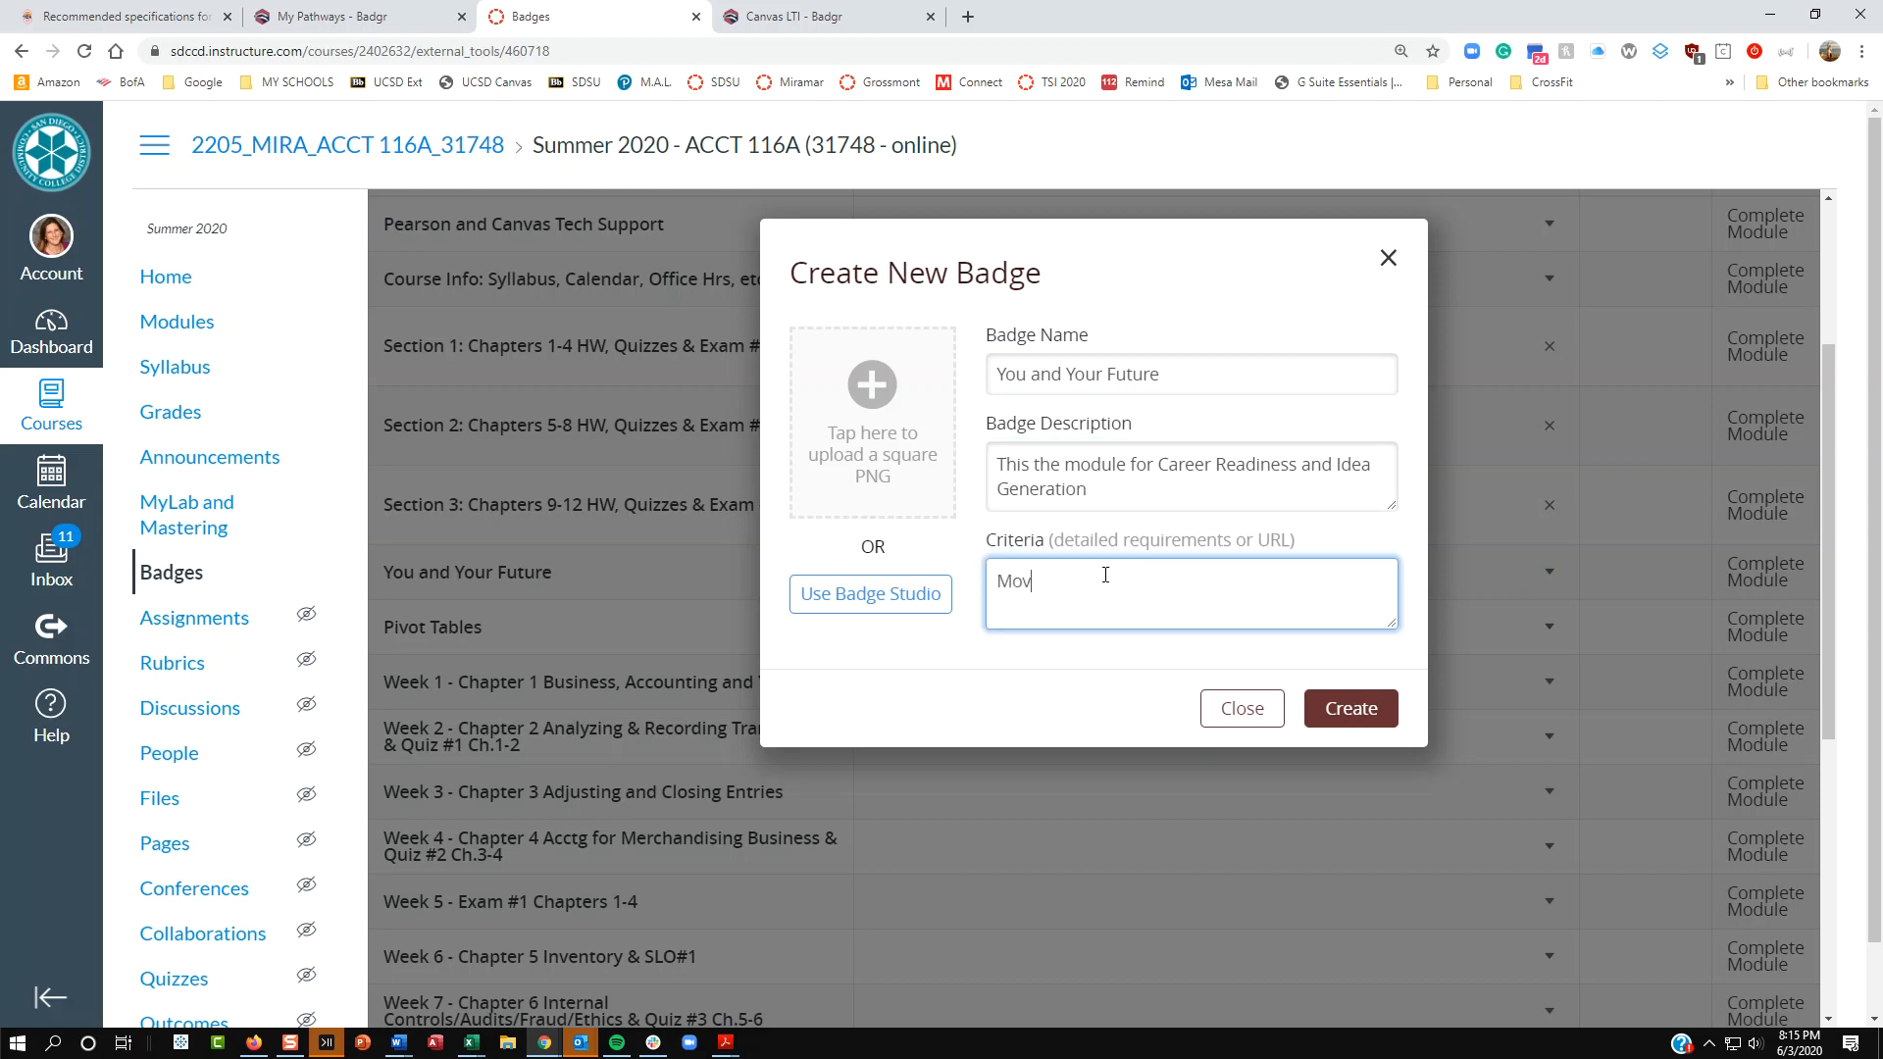
{"action": "type", "text": "Move through the module and click on all the links"}
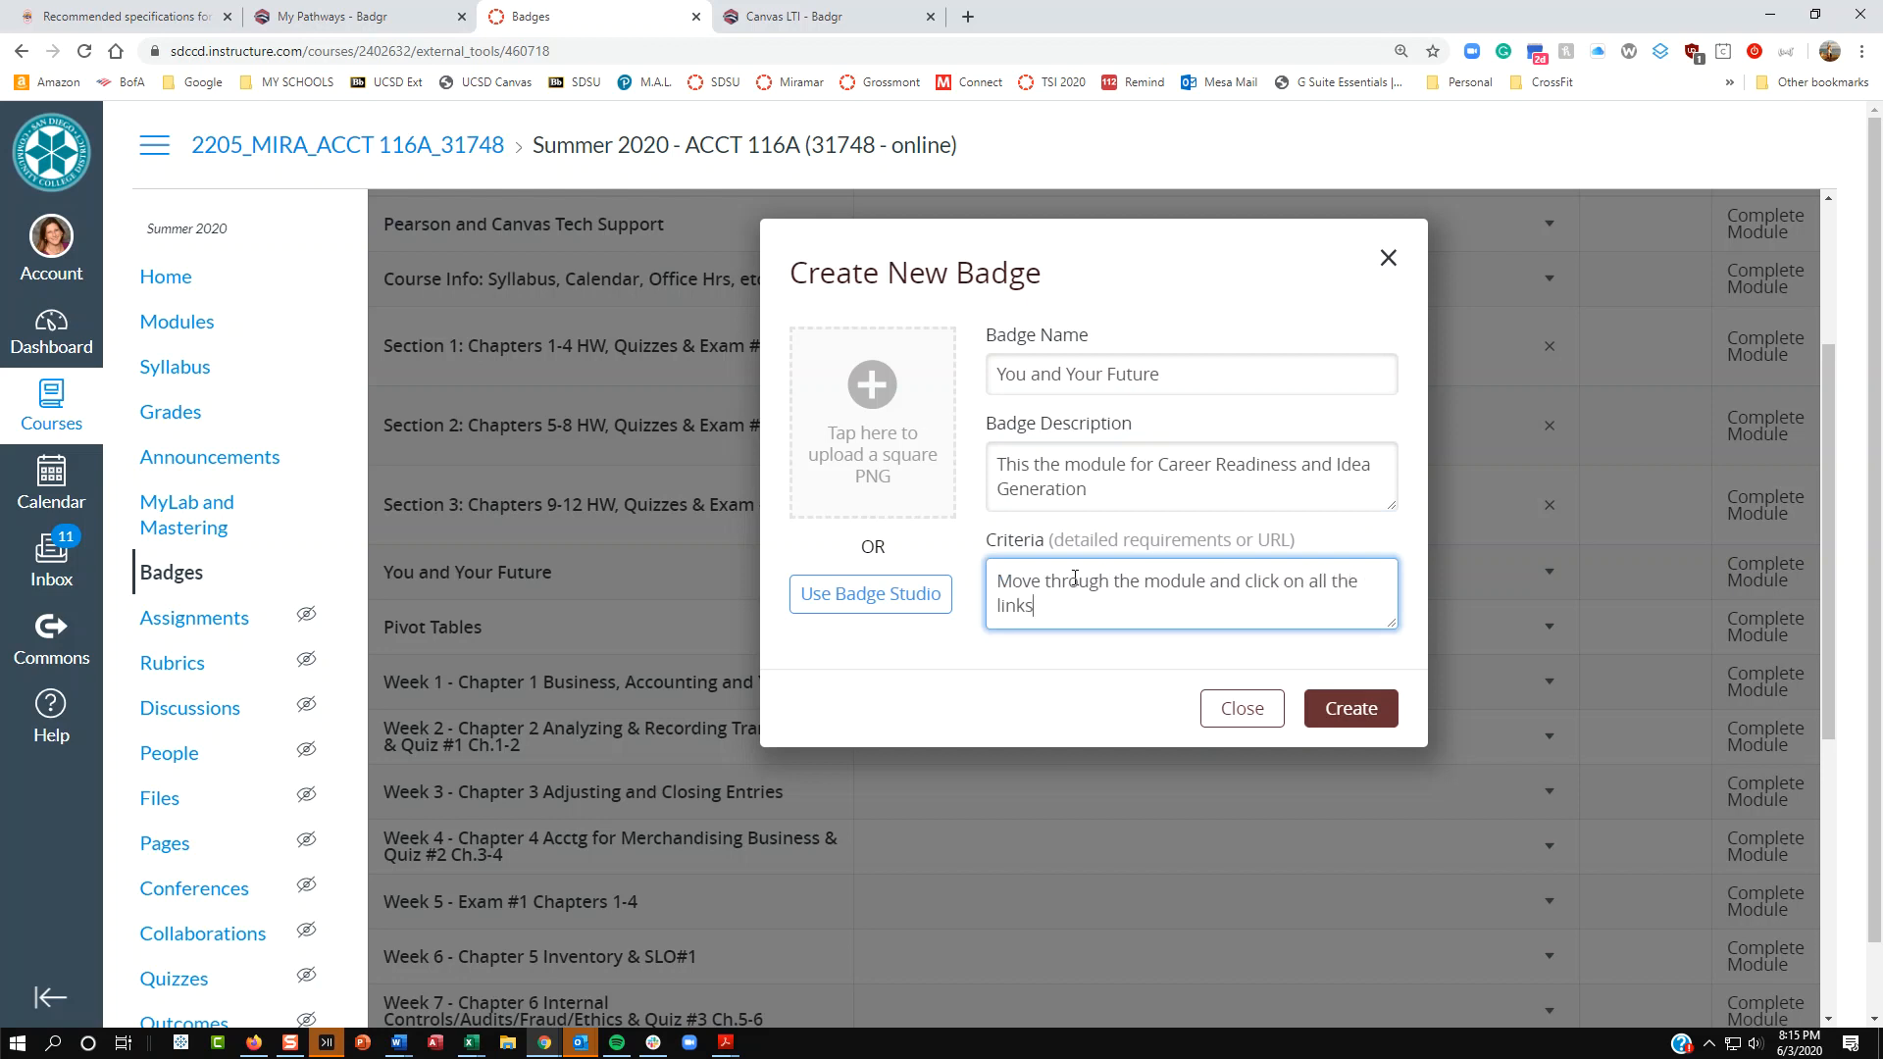
Step: Design the badge image in Badge Studio with a scalloped shape coloured green #68BC00
{"action": "left_click", "coordinate": [895, 612]}
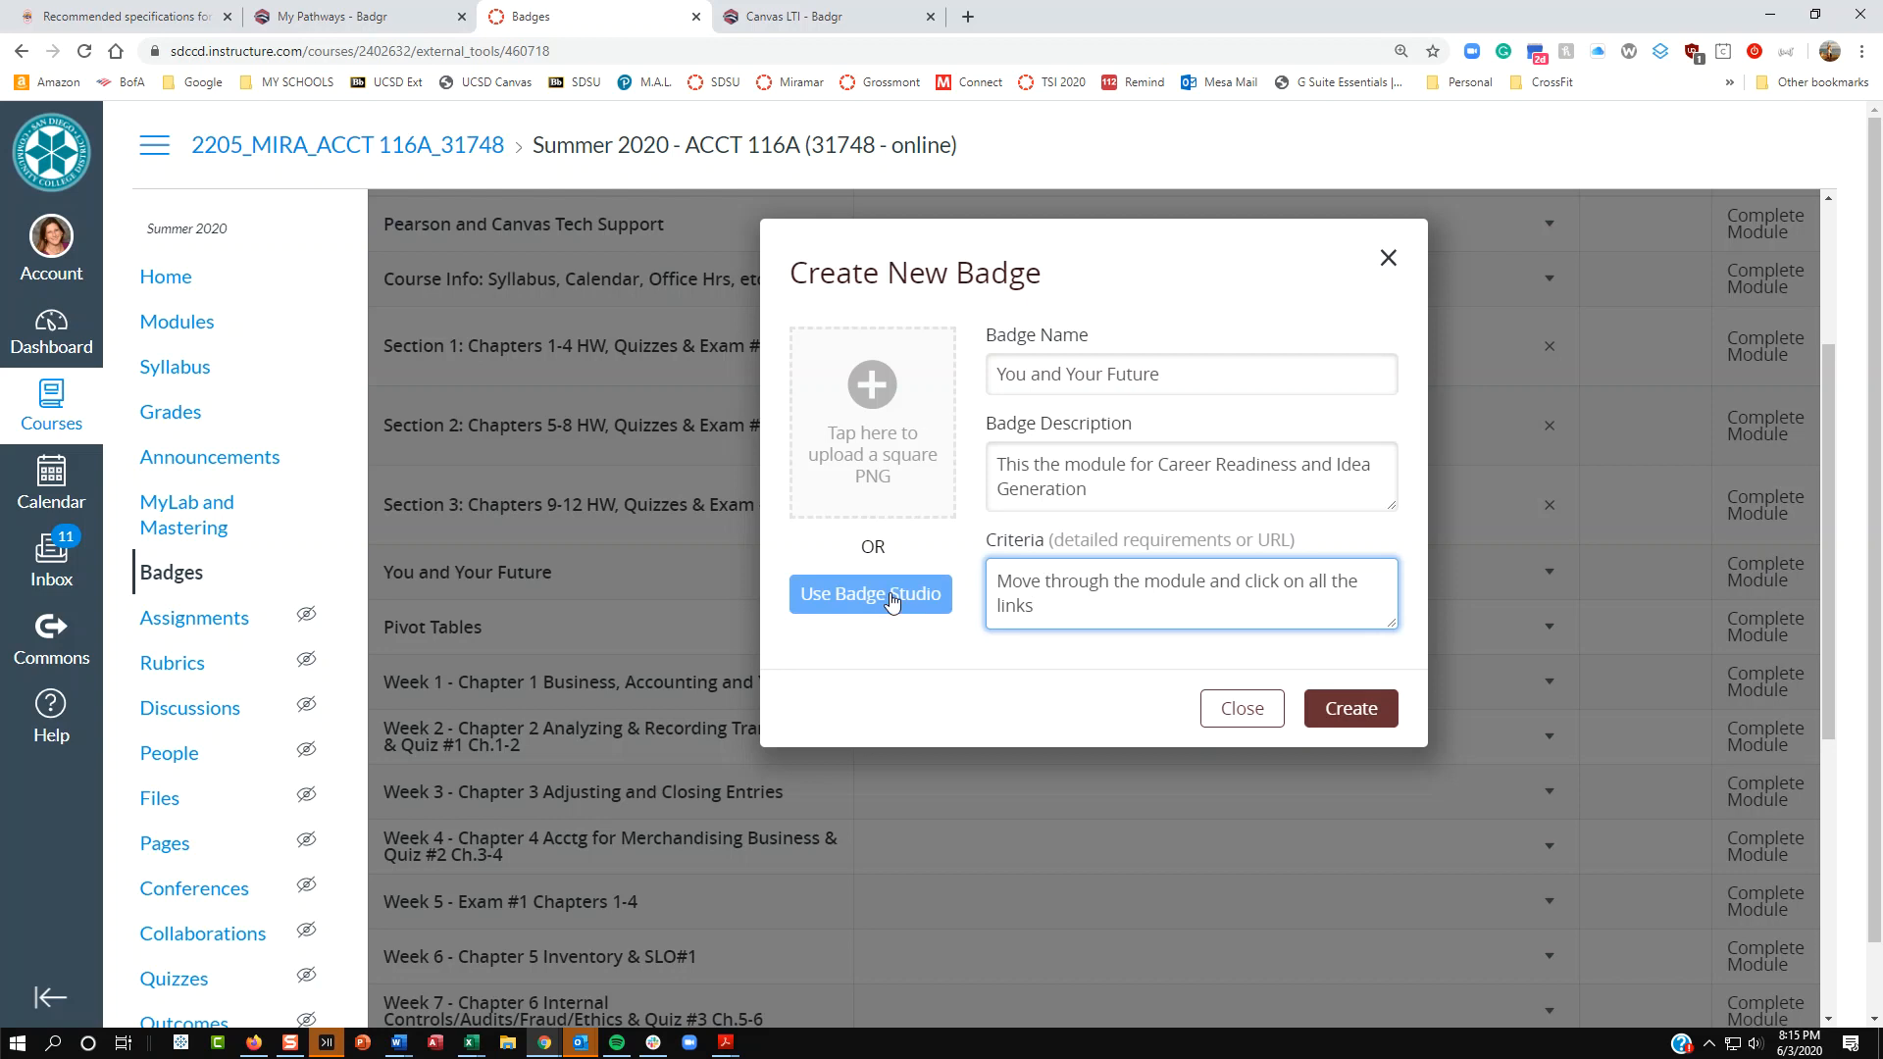
{"action": "left_click", "coordinate": [890, 614]}
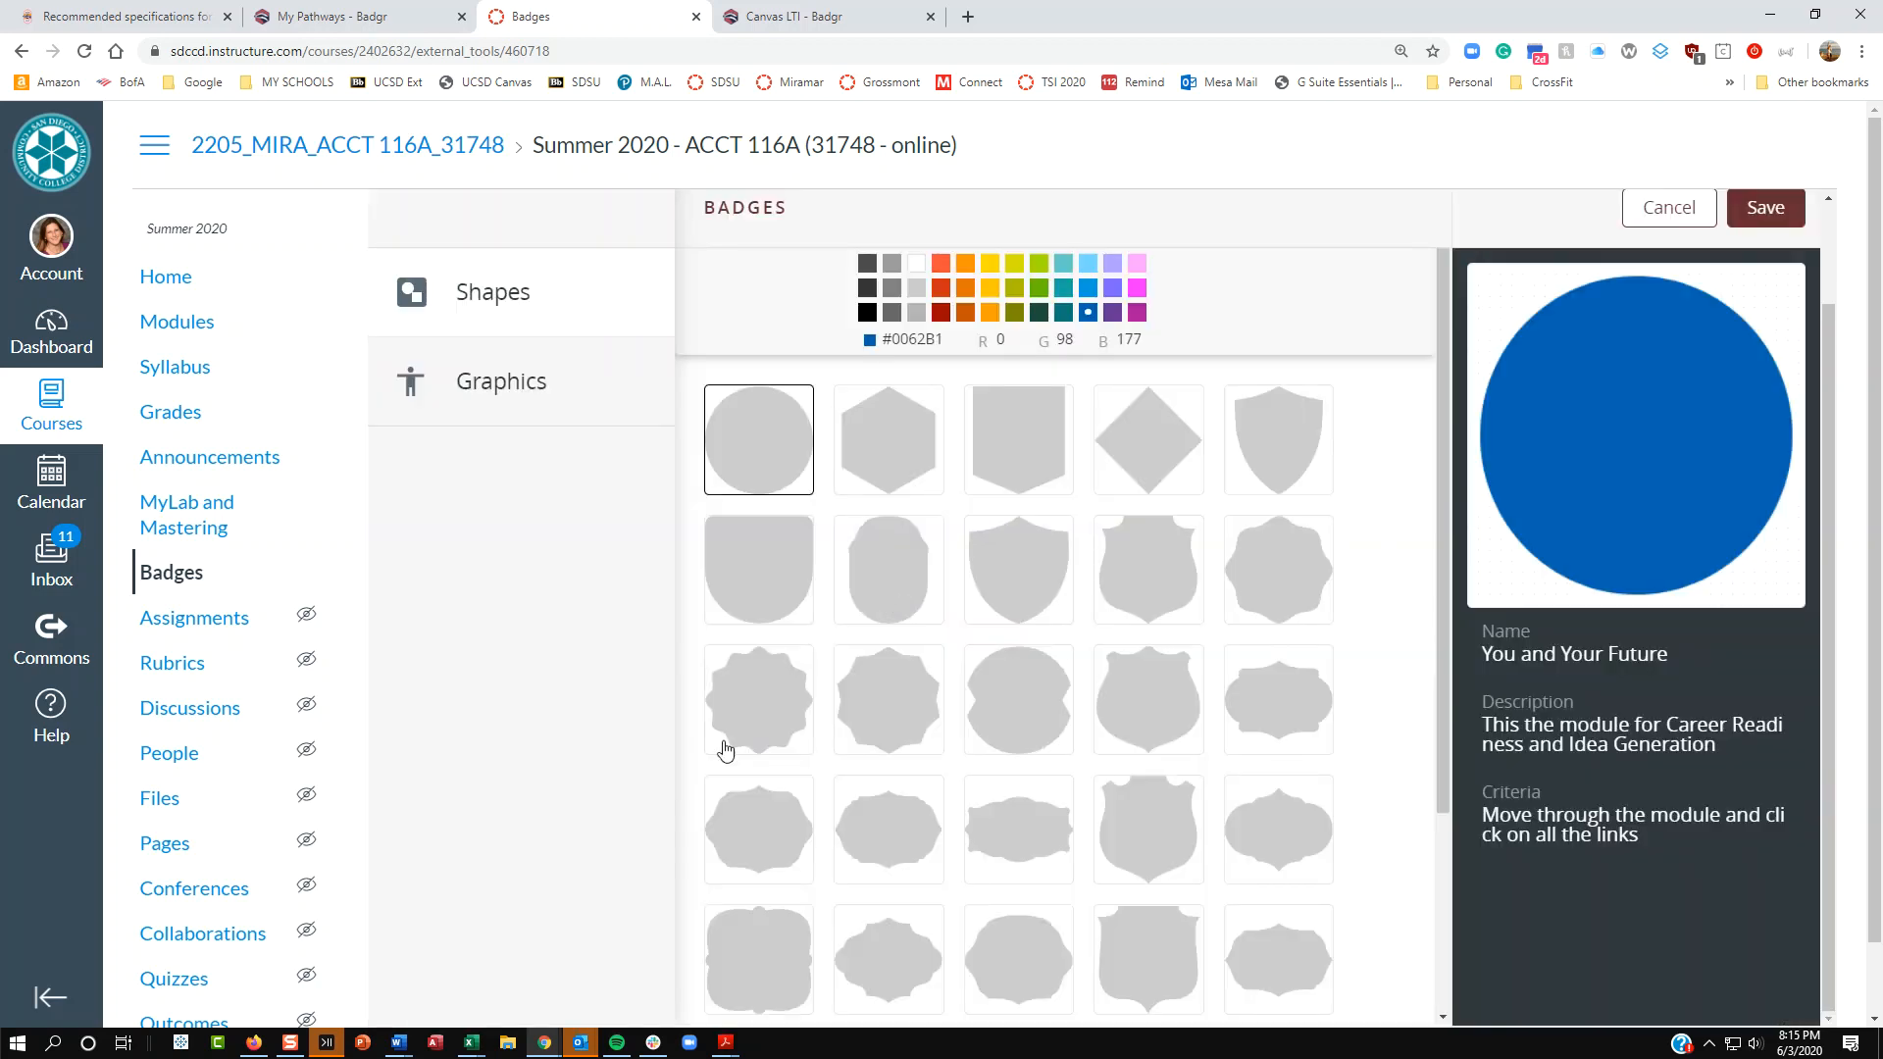
{"action": "left_click", "coordinate": [765, 711]}
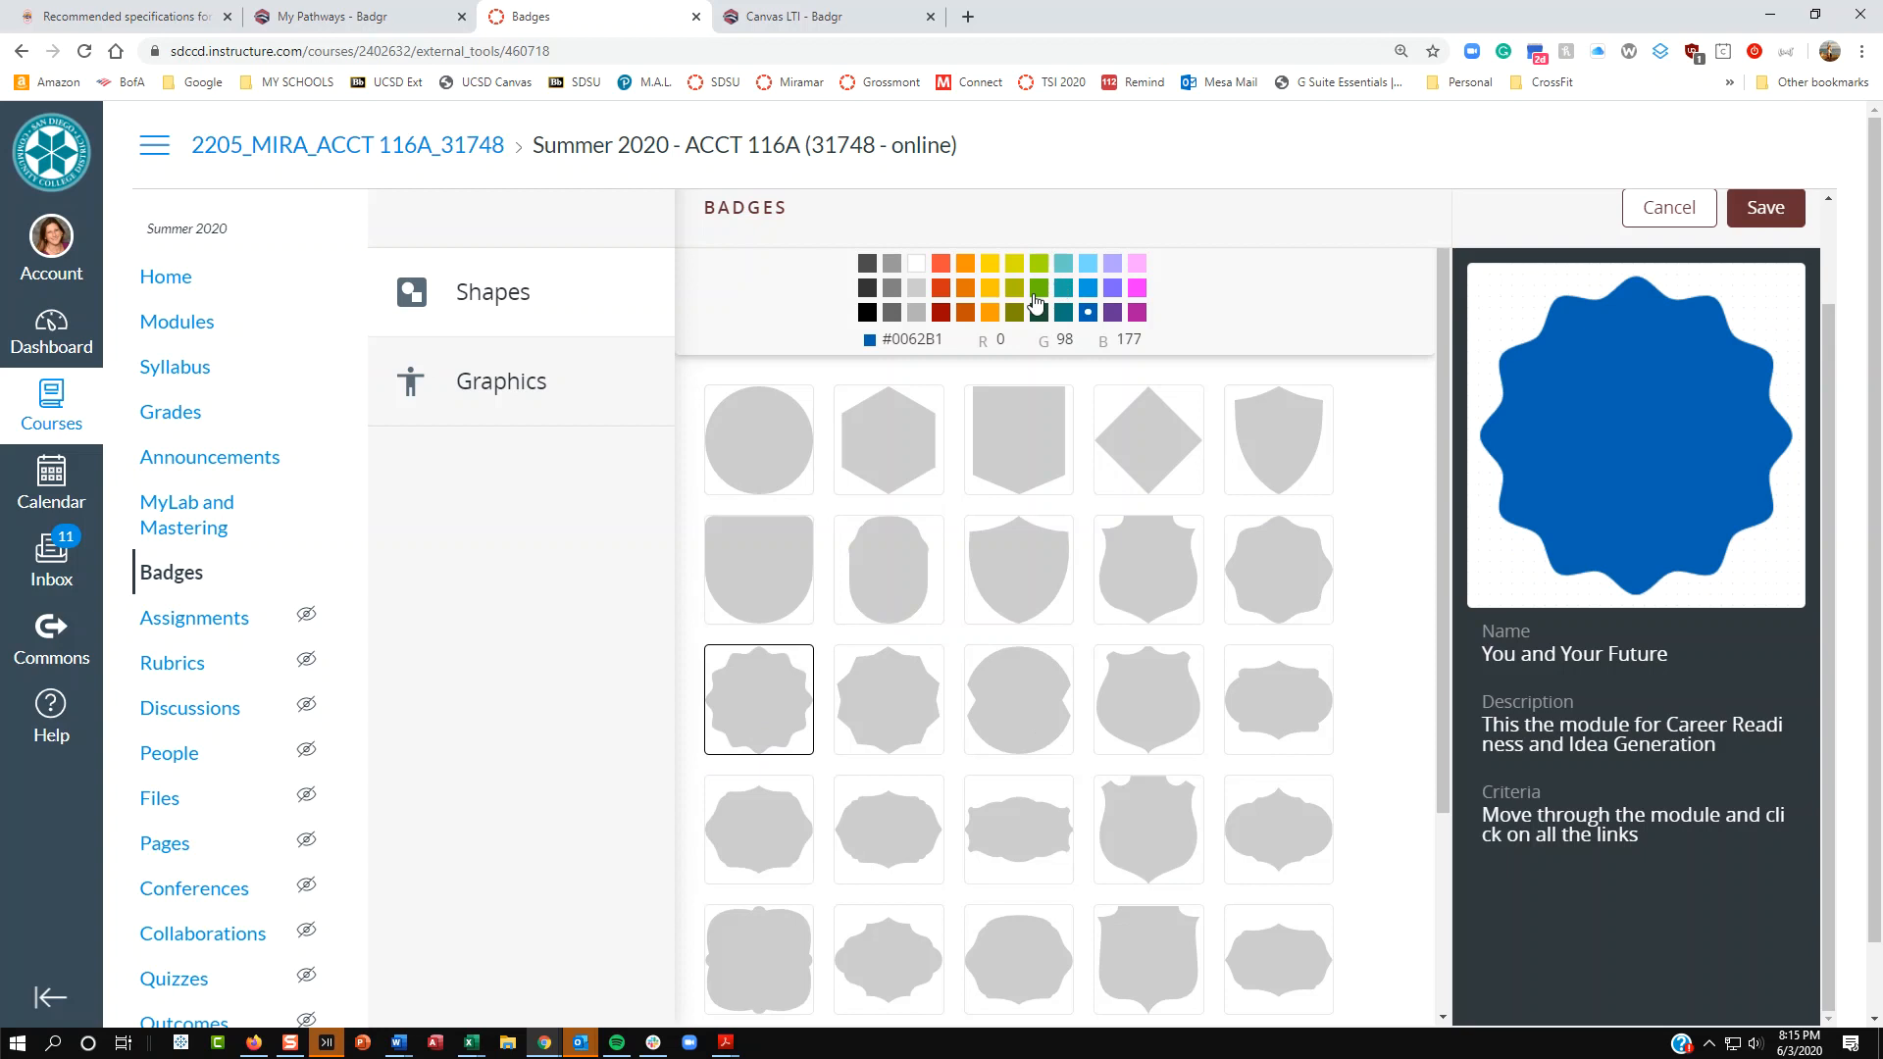
{"action": "left_click", "coordinate": [1037, 294]}
Step: Try the disc and glass graphics on the badge, and settle on the pine tree
{"action": "left_click", "coordinate": [458, 404]}
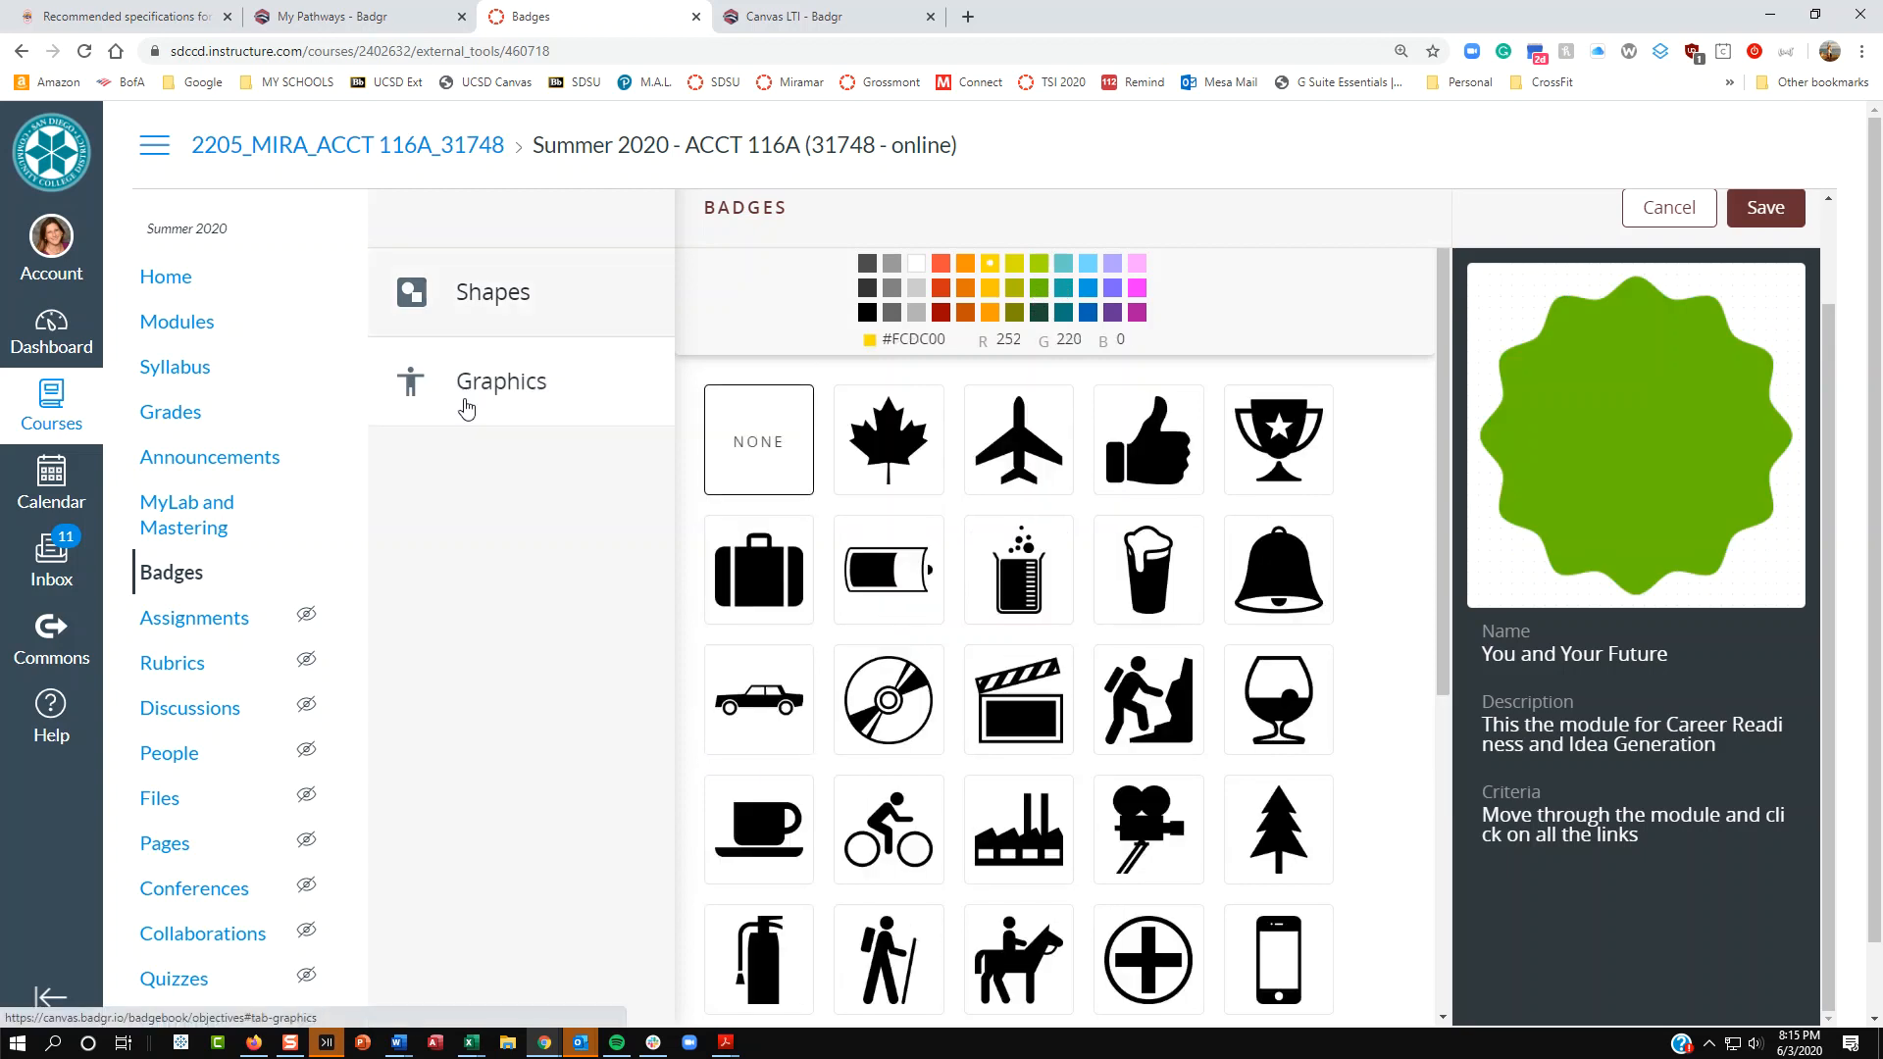
{"action": "left_click", "coordinate": [895, 695]}
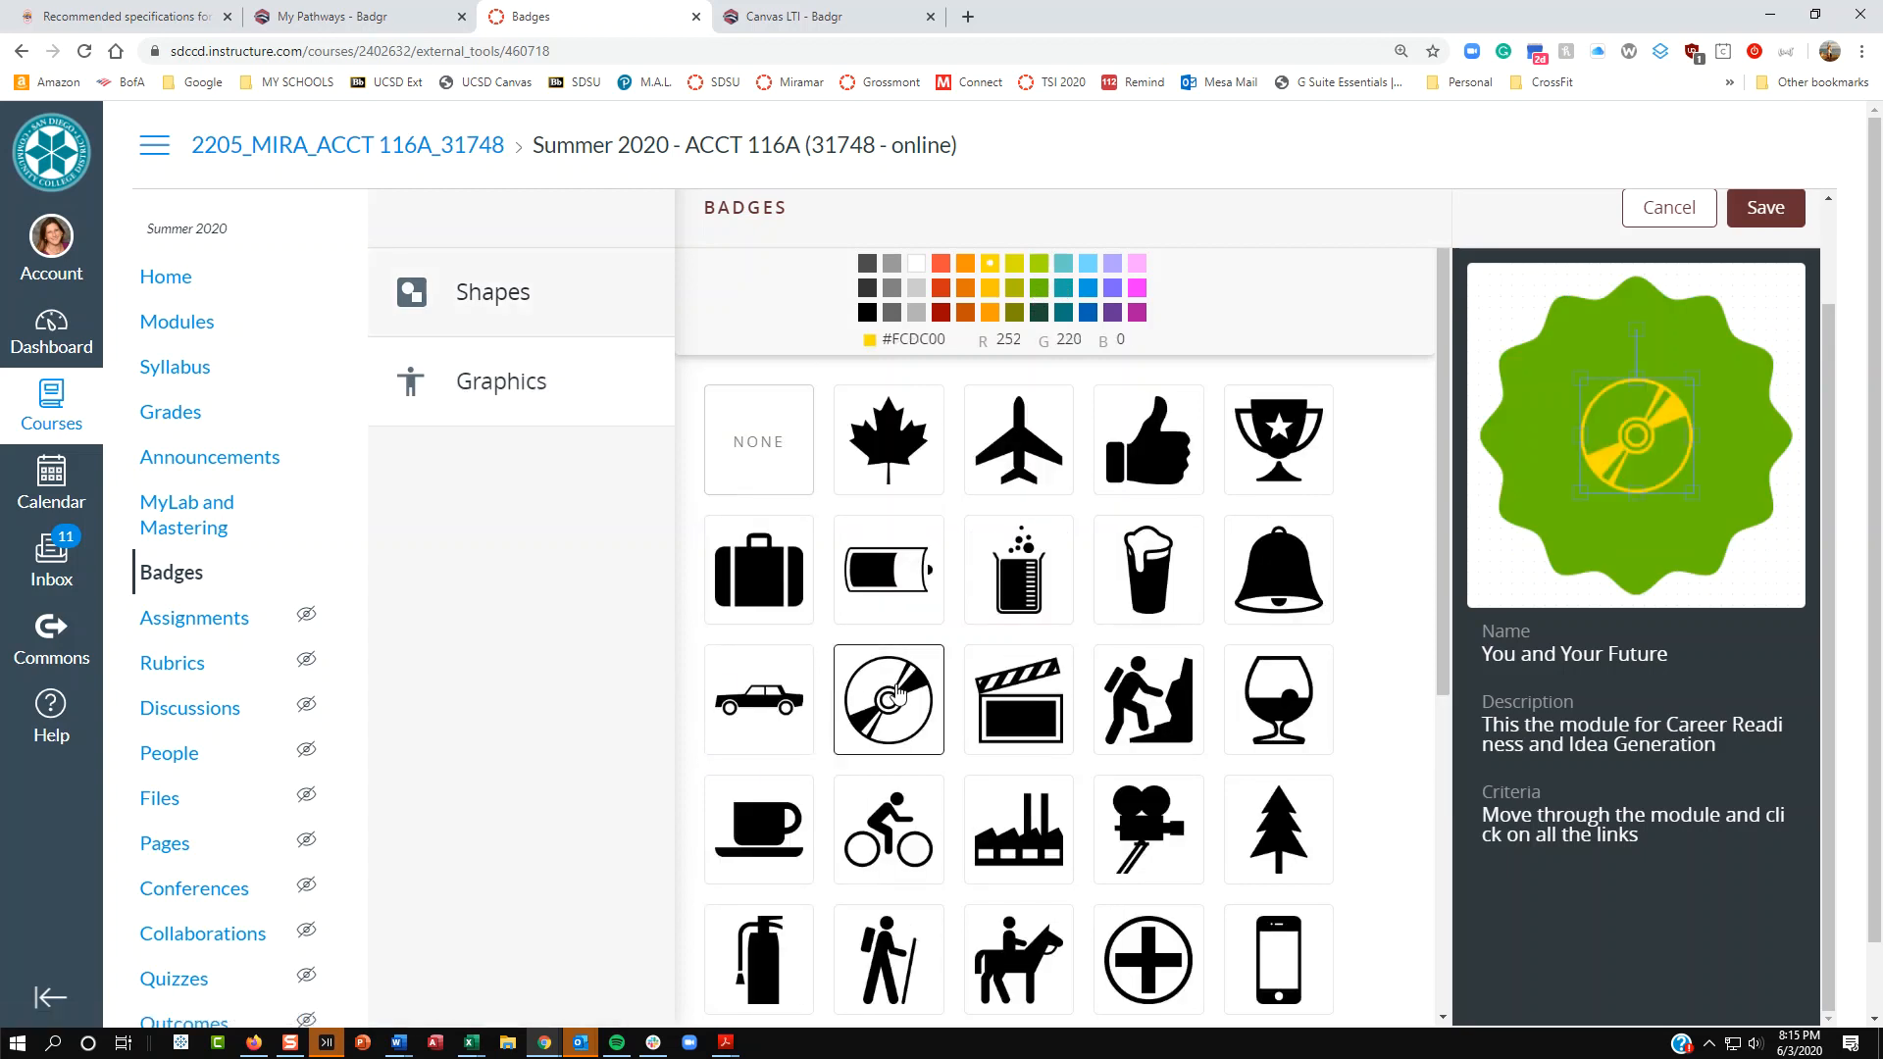
{"action": "left_click", "coordinate": [1274, 675]}
{"action": "left_click", "coordinate": [1259, 877]}
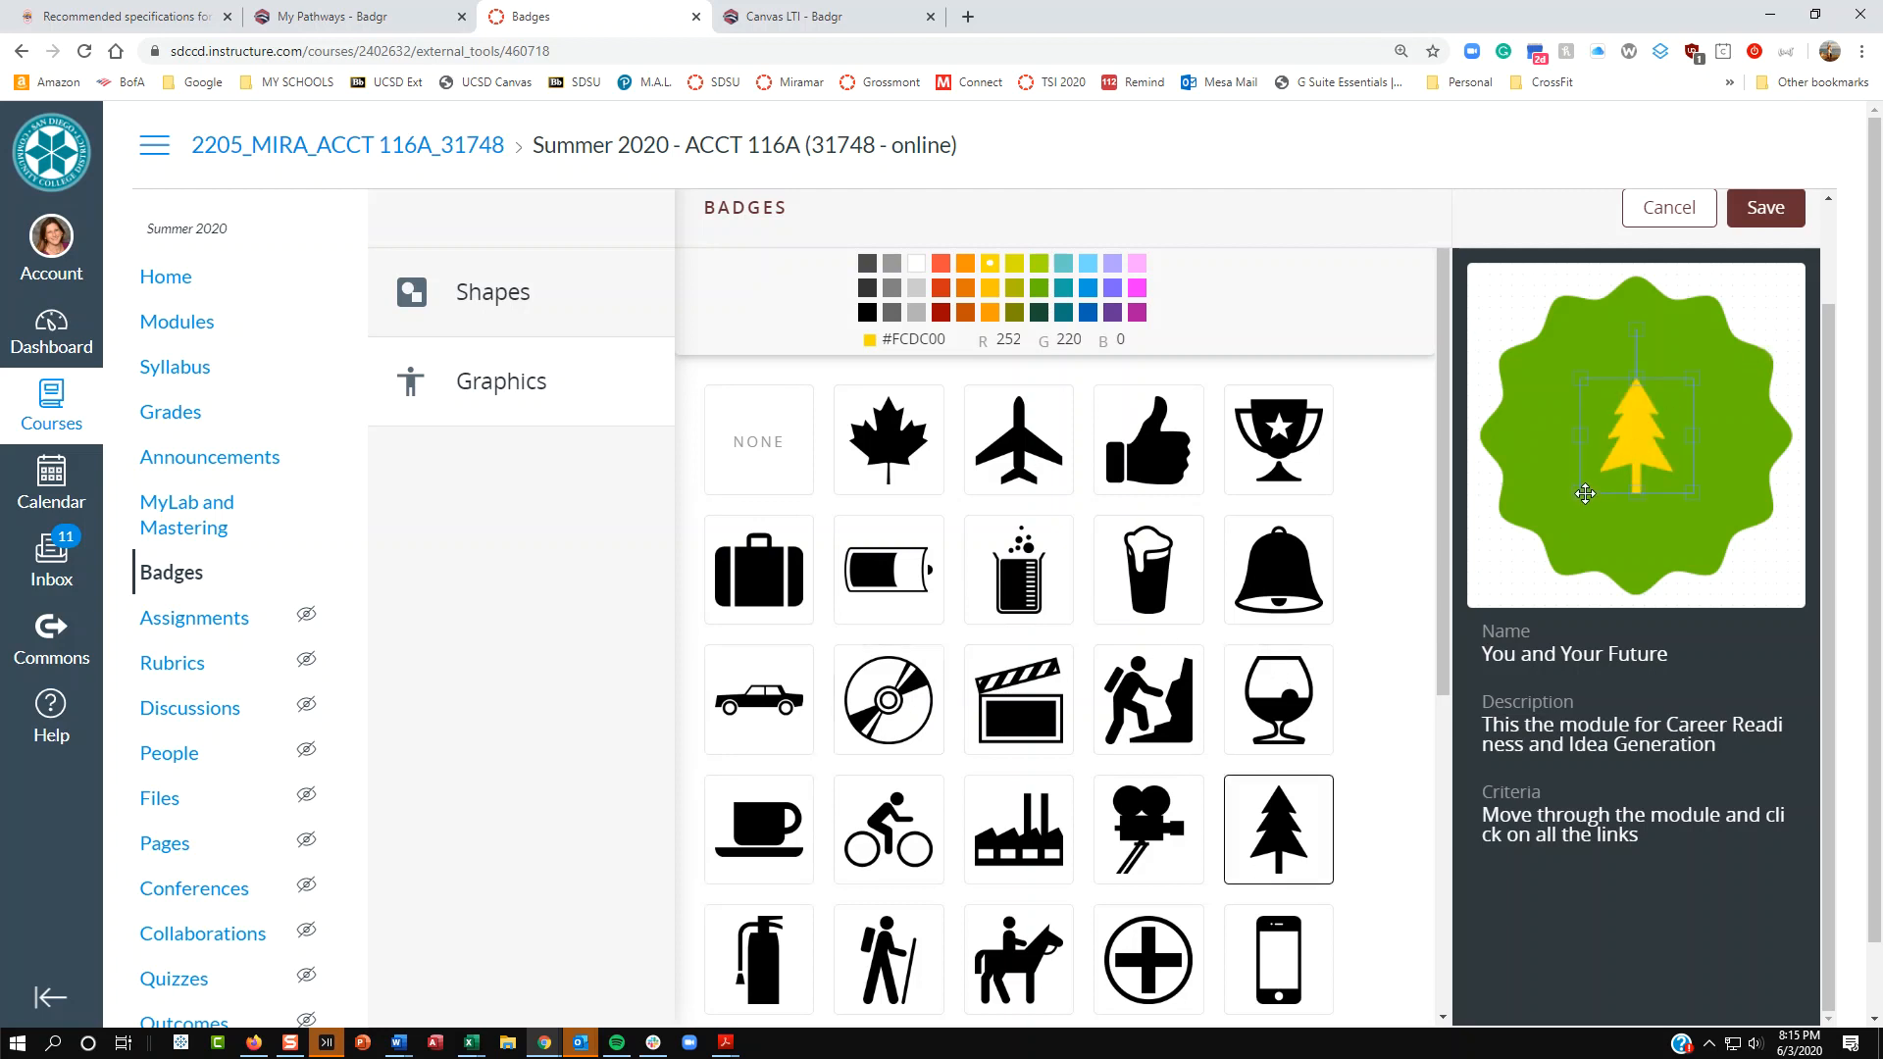
Step: Enlarge the pine tree graphic, centre it on the green badge and return to the shape choices
{"action": "left_click_drag", "start_coordinate": [1580, 494], "coordinate": [1568, 506]}
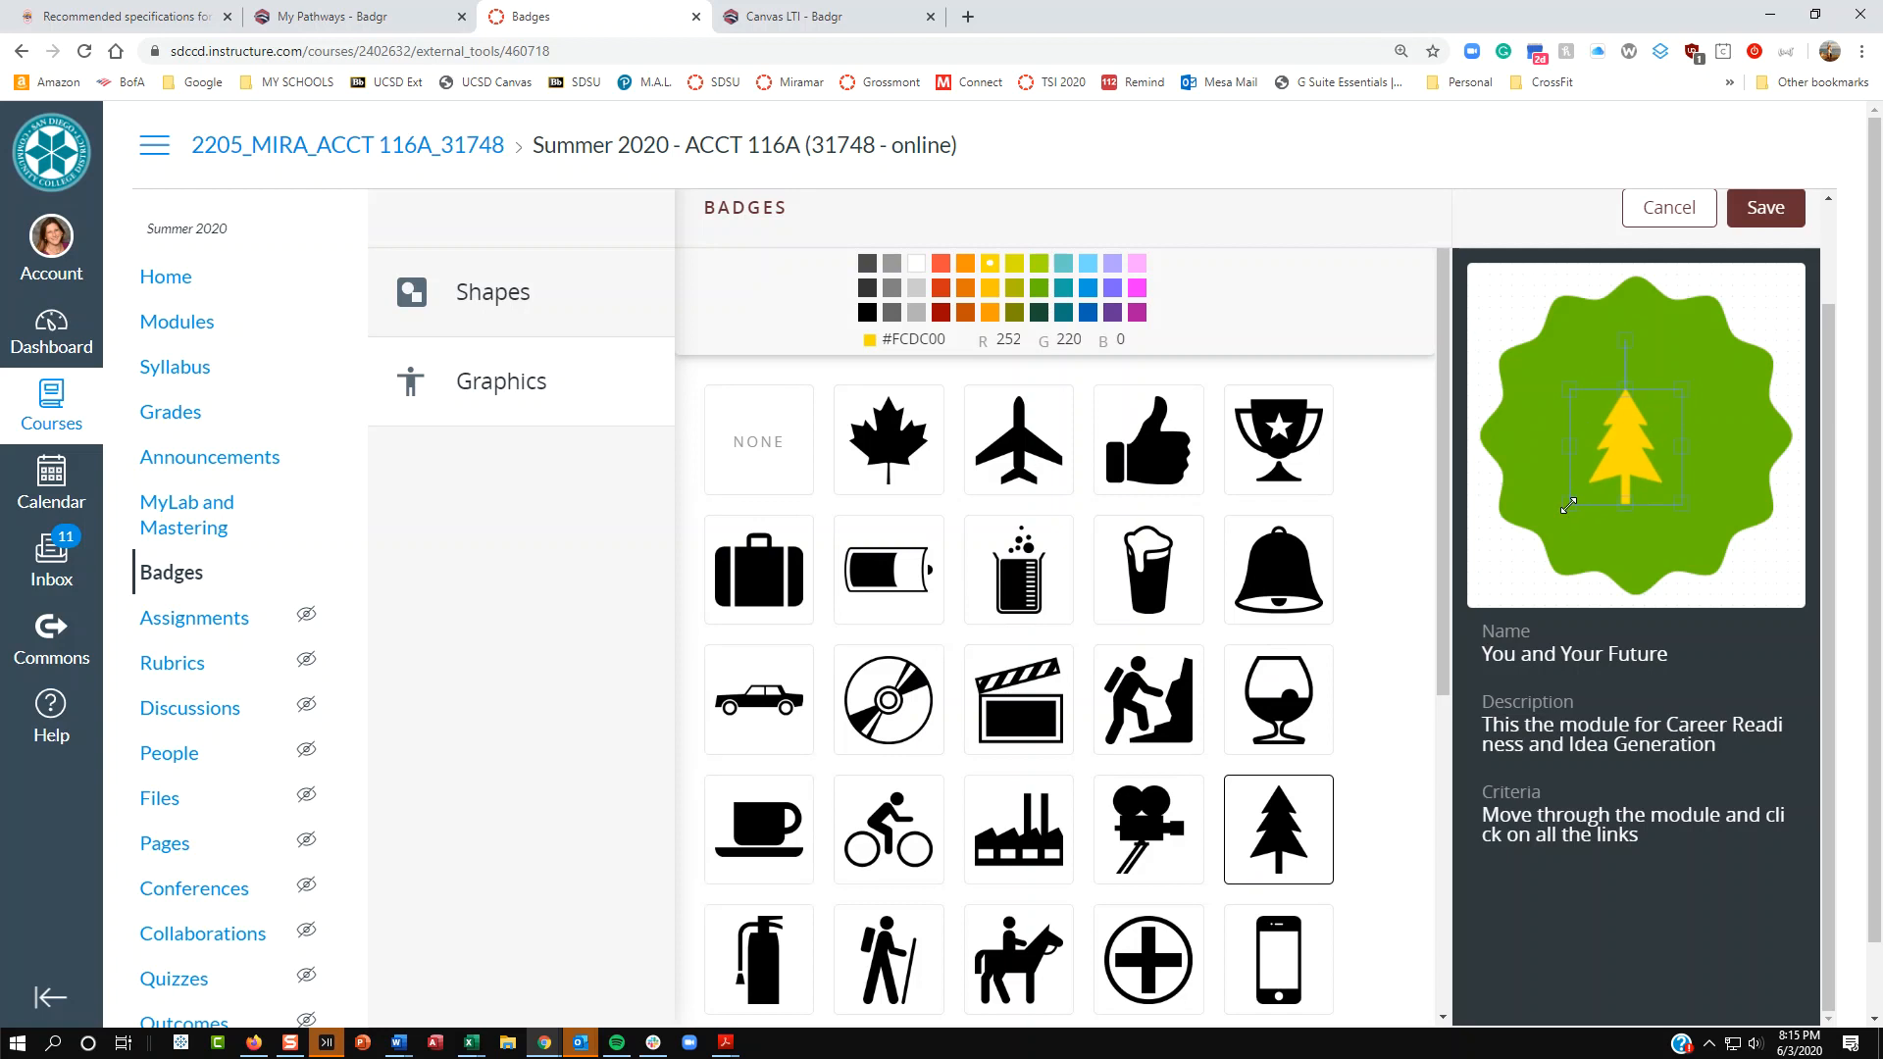
{"action": "left_click_drag", "start_coordinate": [1682, 395], "coordinate": [1726, 341]}
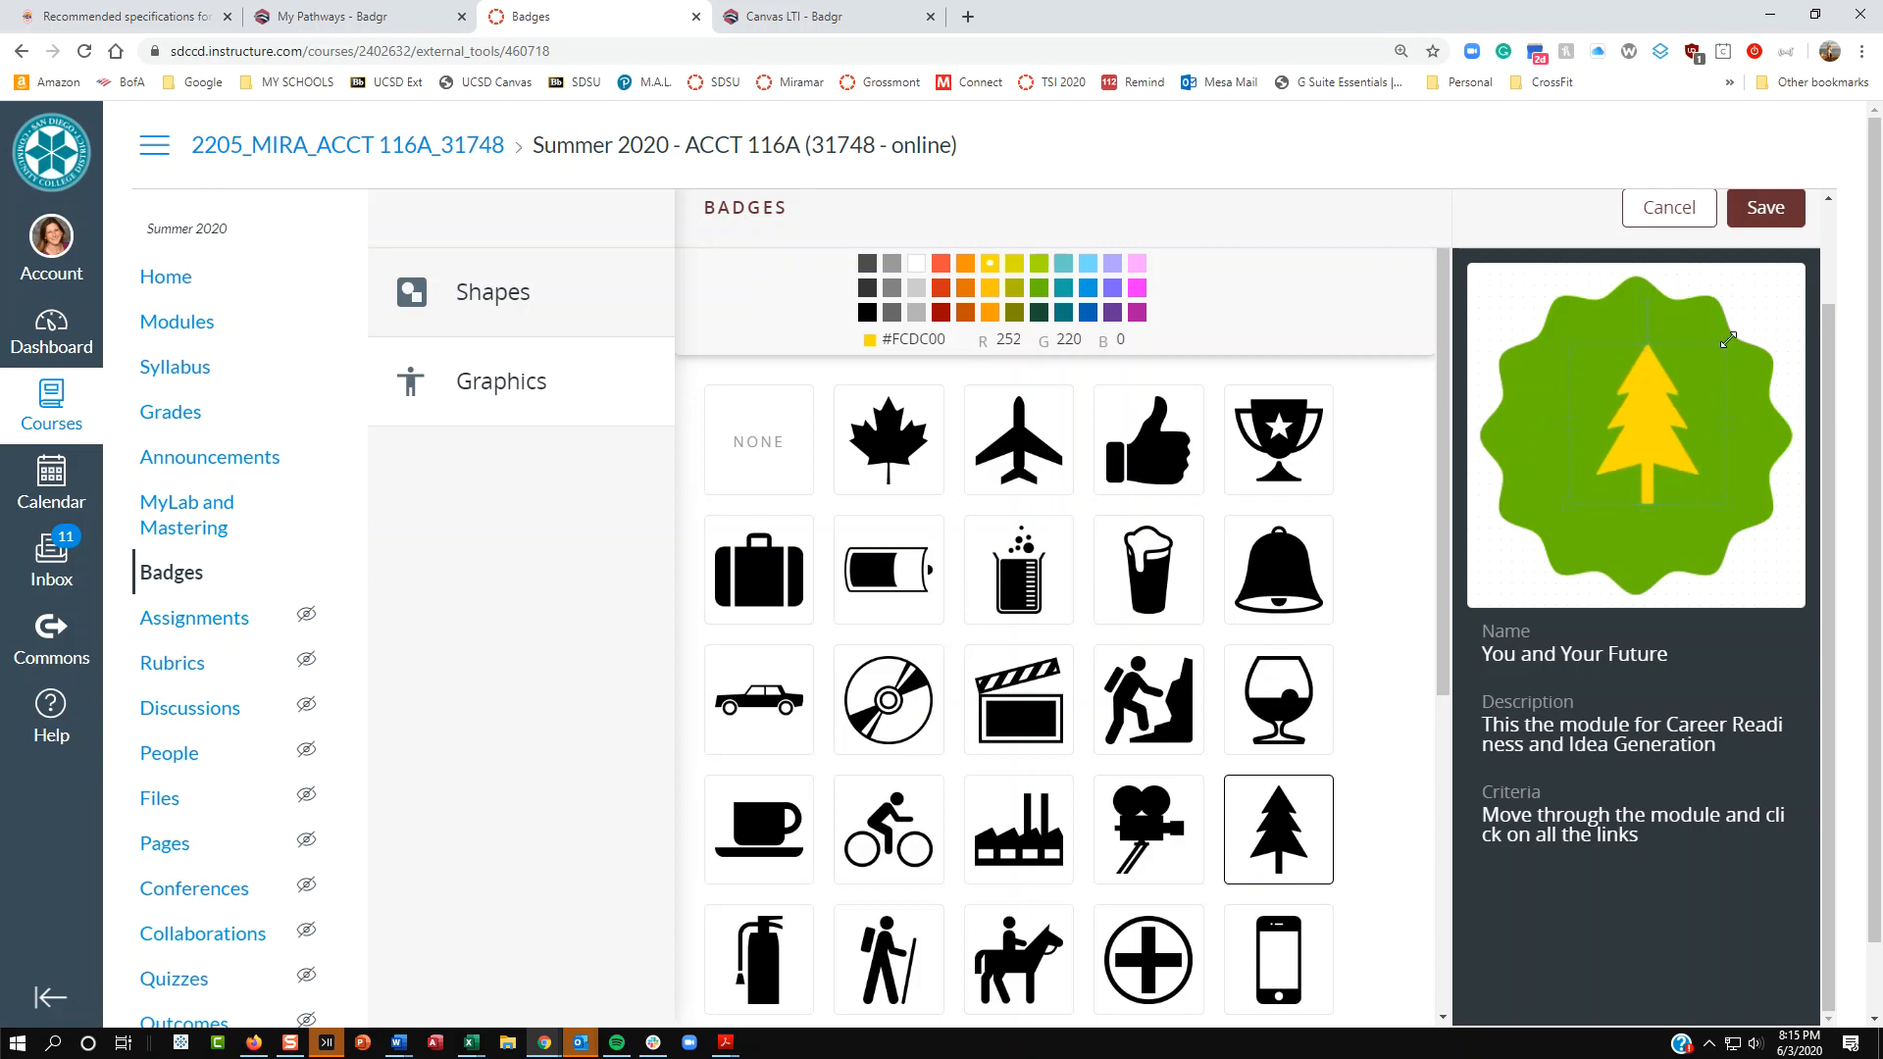
{"action": "left_click_drag", "start_coordinate": [1568, 508], "coordinate": [1528, 544]}
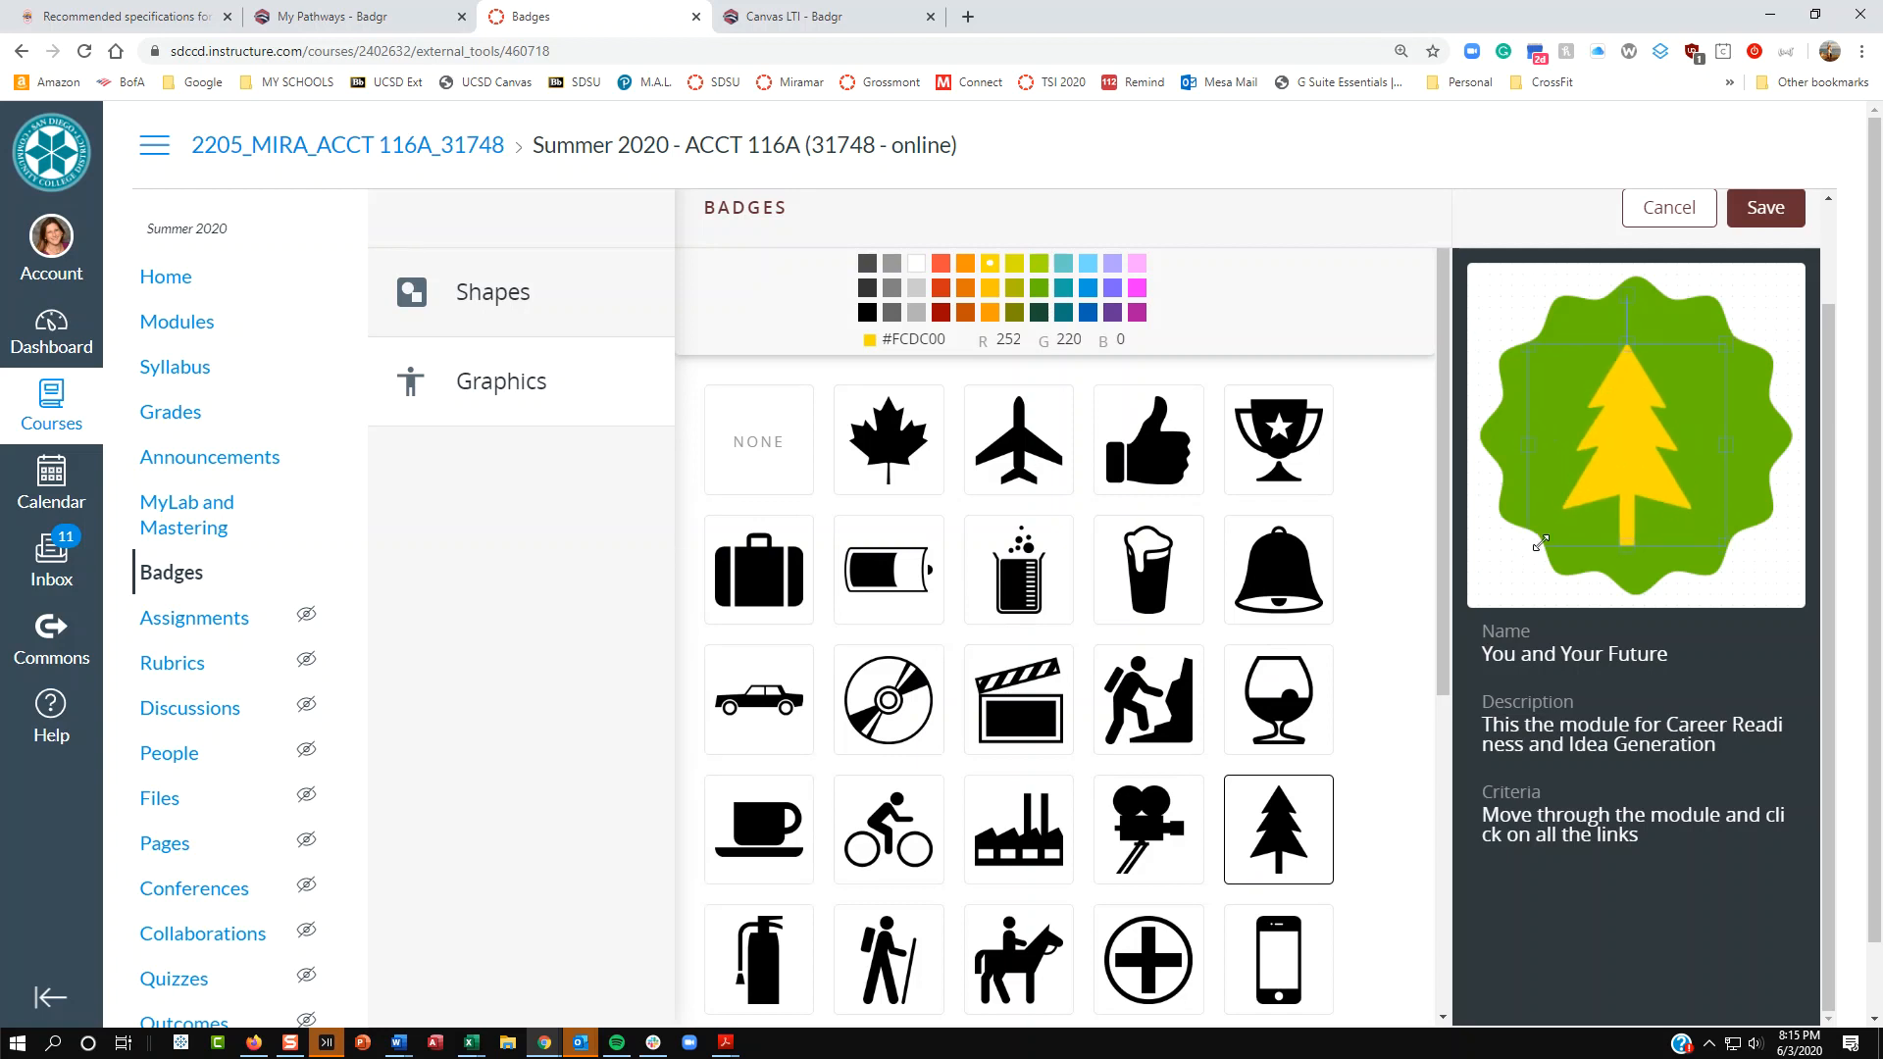
{"action": "left_click_drag", "start_coordinate": [1605, 465], "coordinate": [1616, 448]}
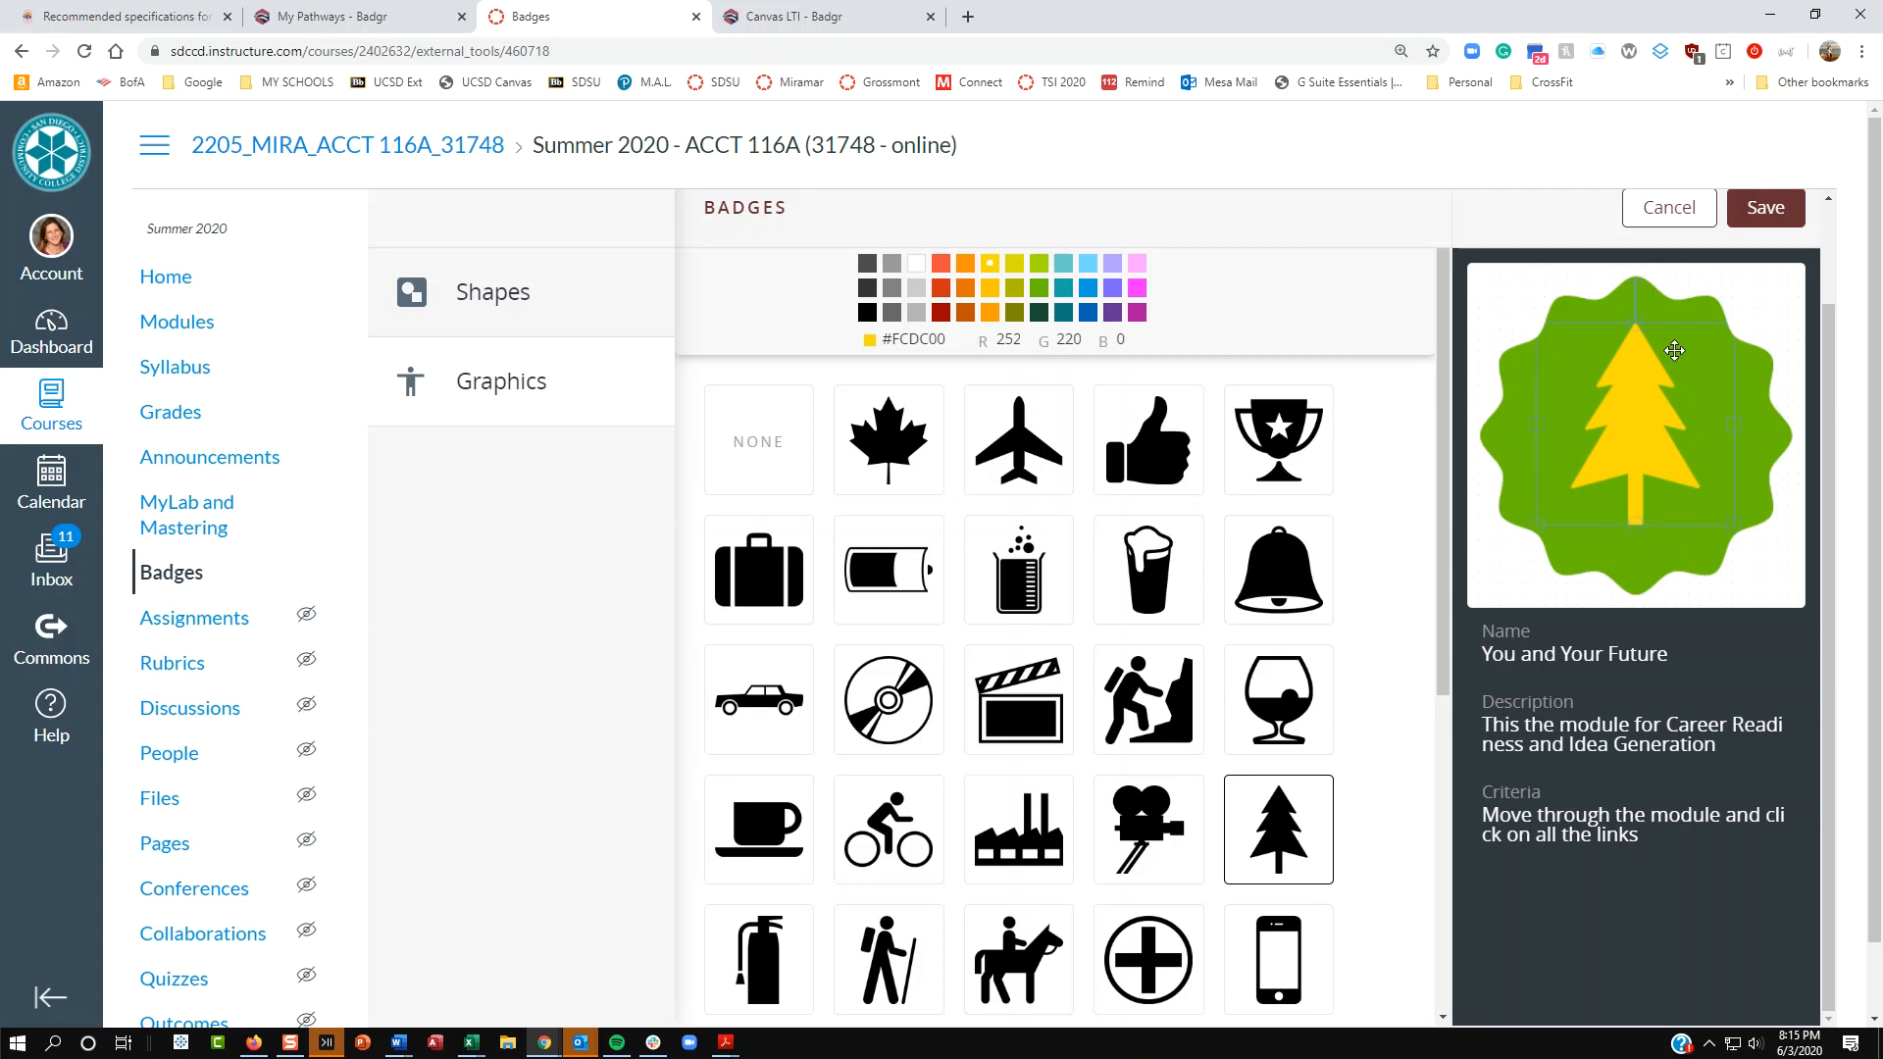
{"action": "scroll", "coordinate": [1103, 372], "scroll_direction": "up", "scroll_amount": 2}
{"action": "left_click", "coordinate": [478, 402]}
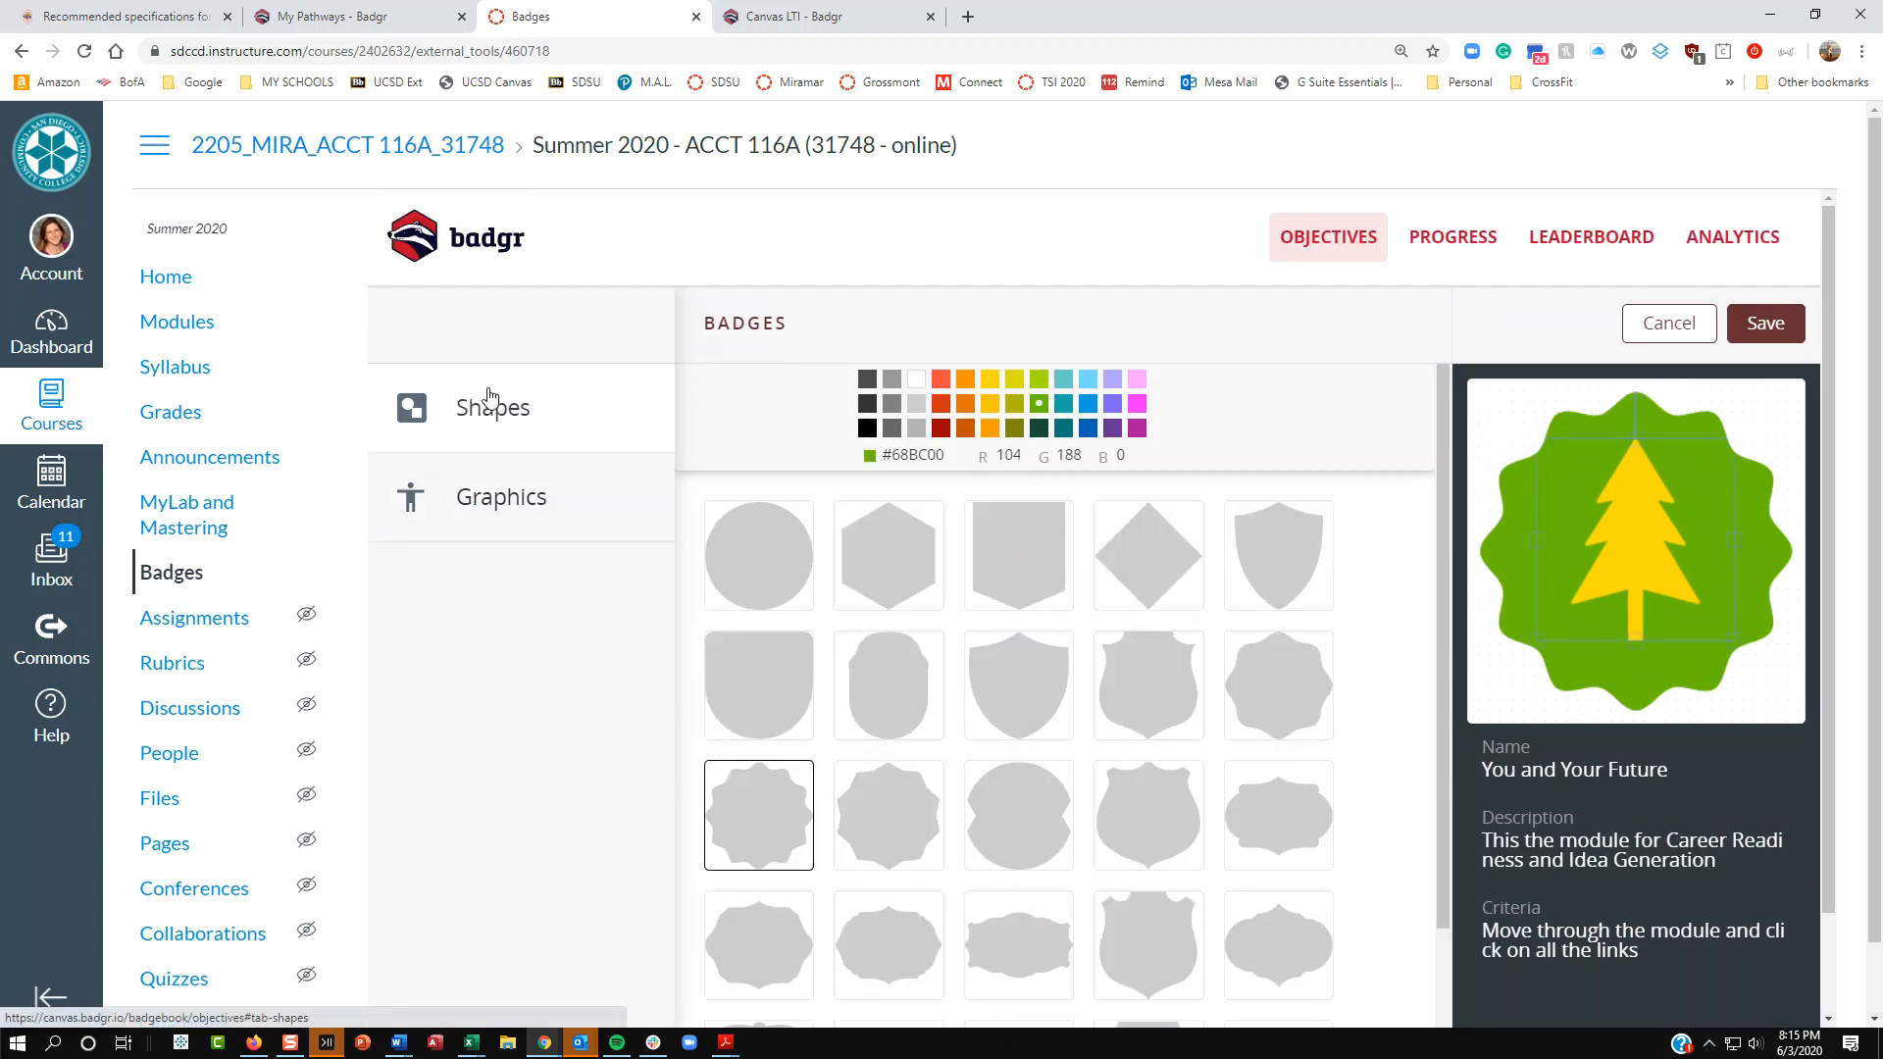
Step: Open canva.com in a new browser tab and look over the design types on its home page
{"action": "left_click", "coordinate": [969, 17]}
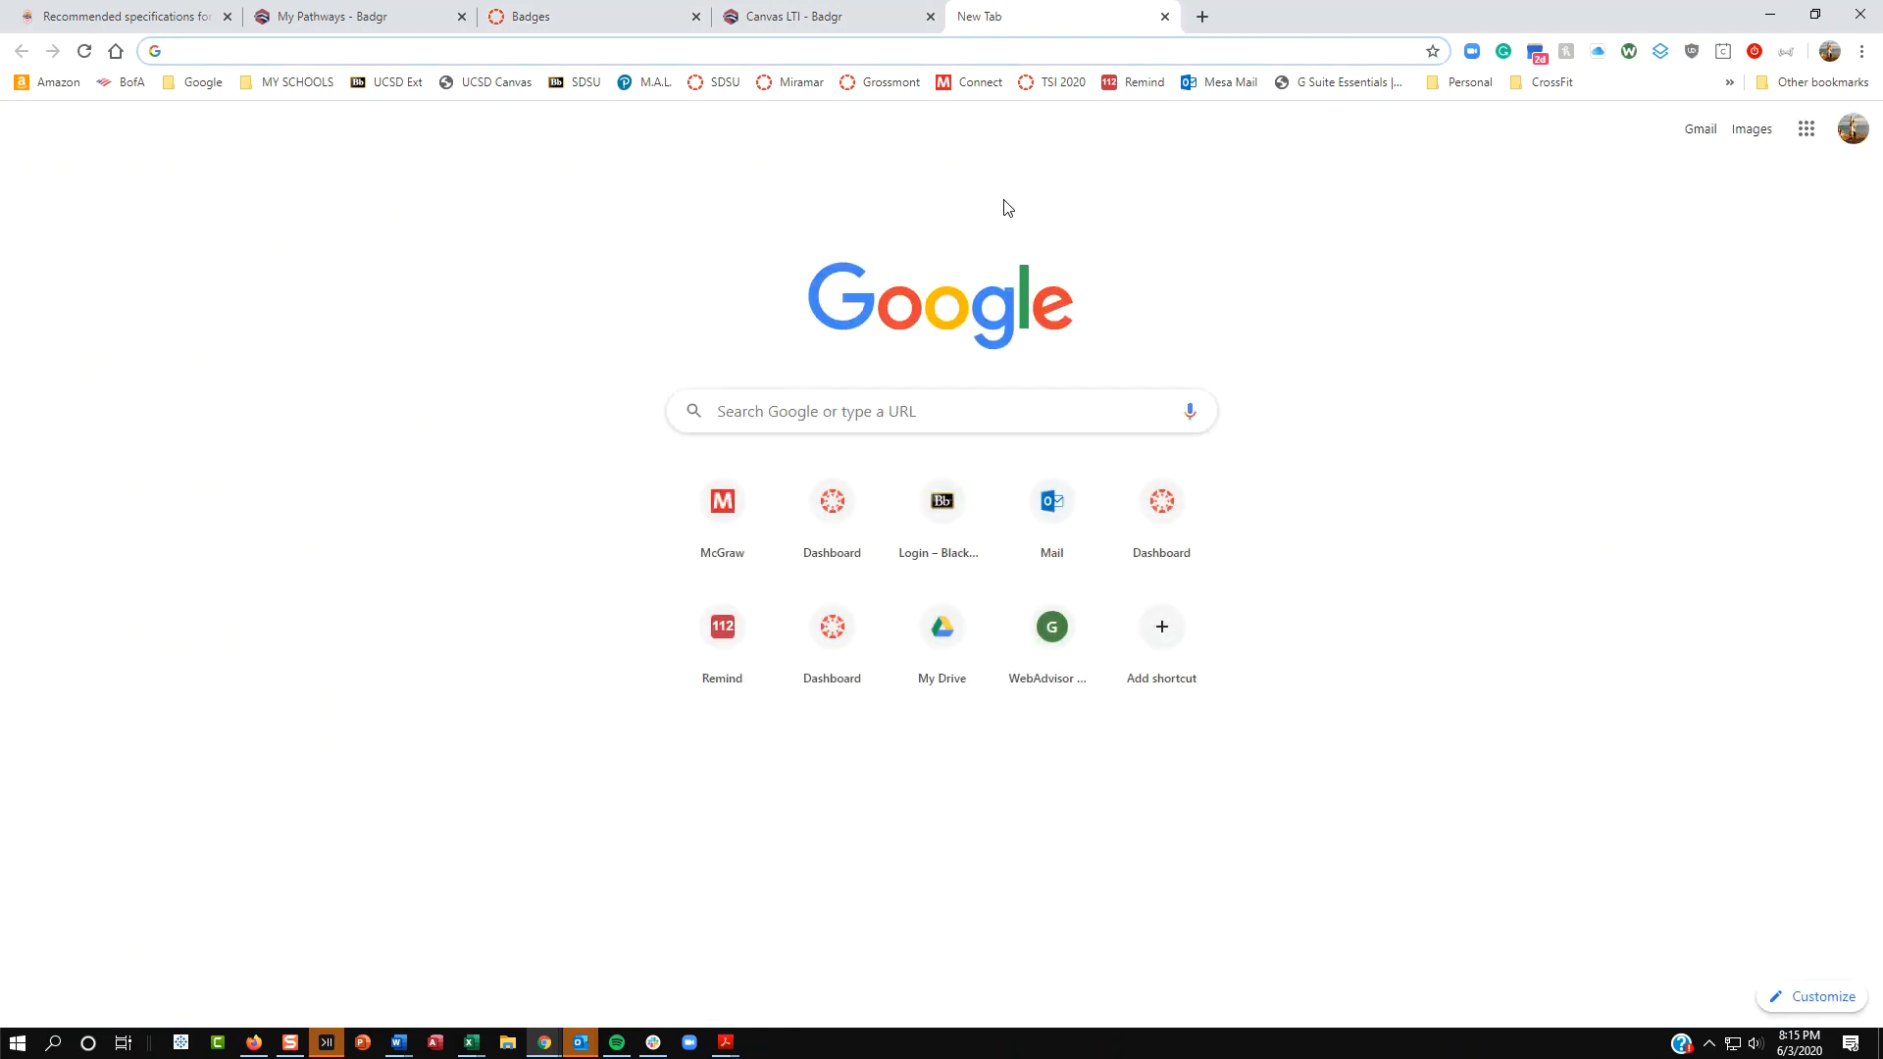
{"action": "type", "text": "c"}
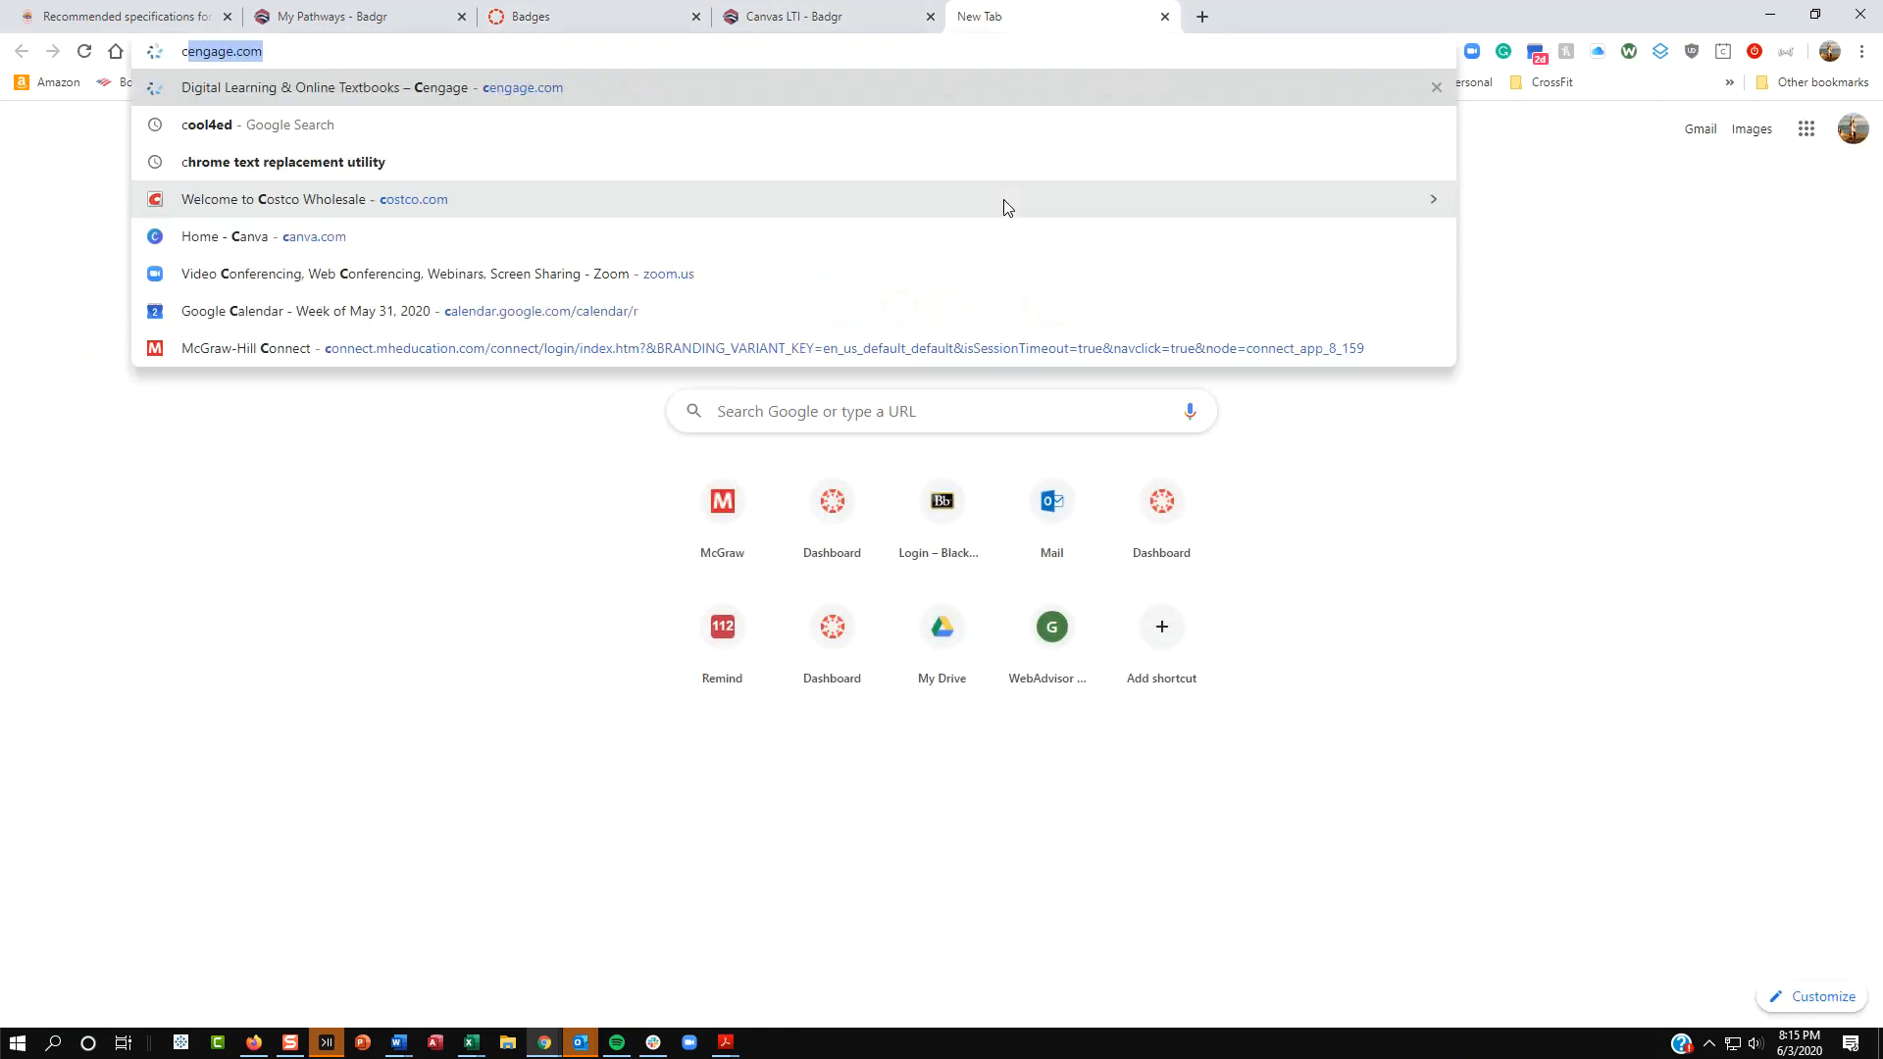
{"action": "type", "text": "anva.com"}
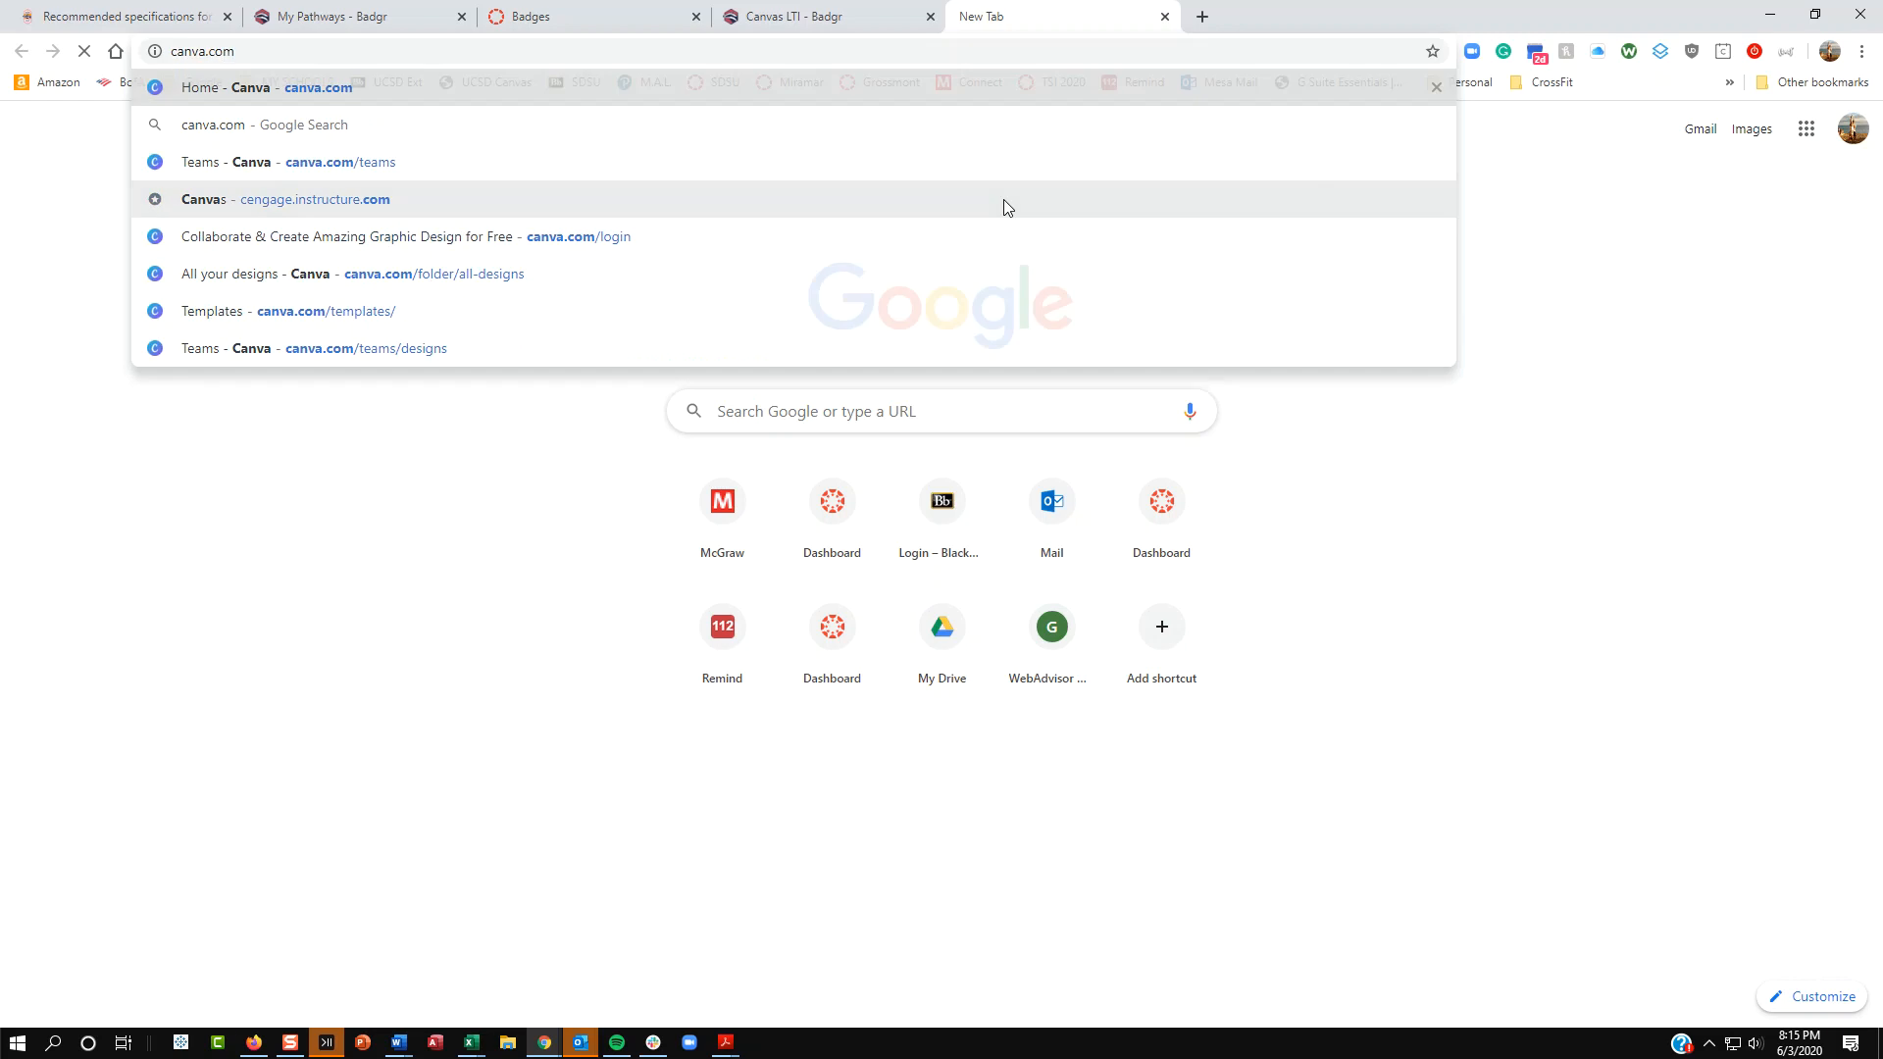
{"action": "key", "text": "Return"}
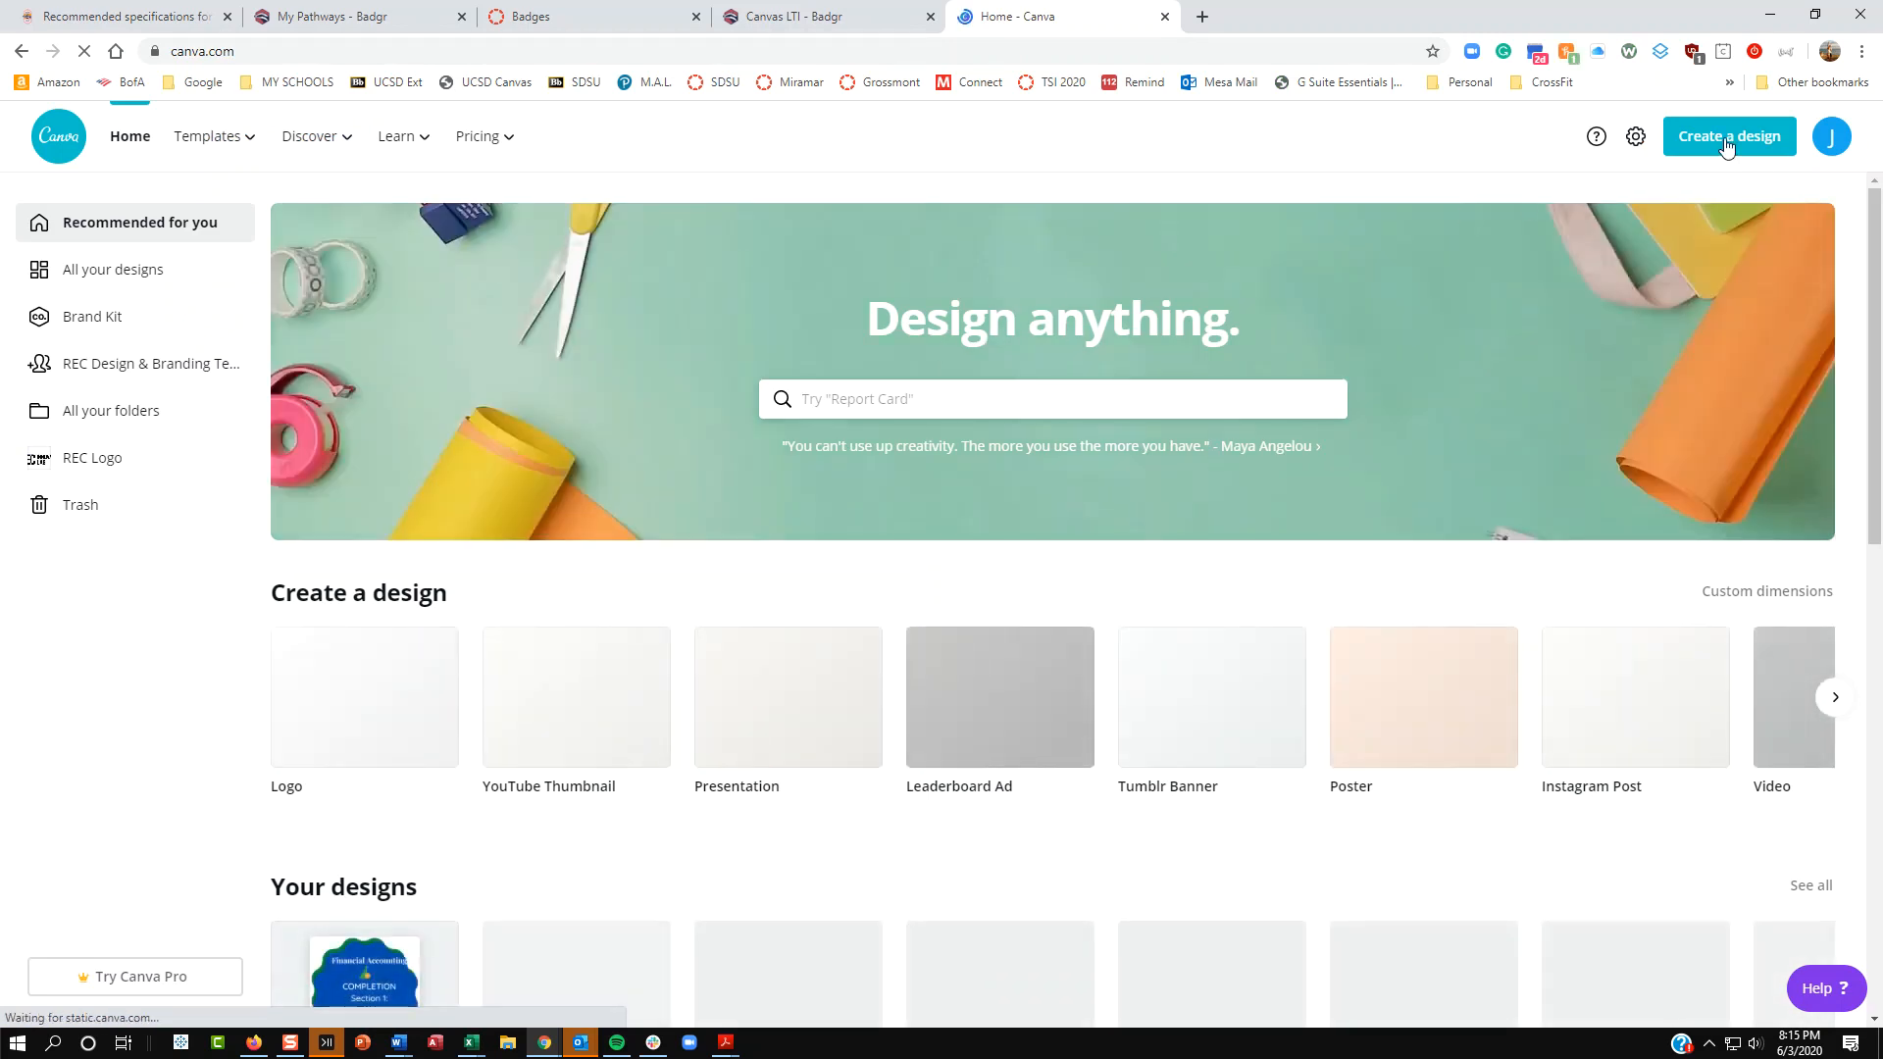
{"action": "scroll", "coordinate": [404, 996], "scroll_direction": "down", "scroll_amount": 1}
{"action": "scroll", "coordinate": [392, 932], "scroll_direction": "down", "scroll_amount": 2}
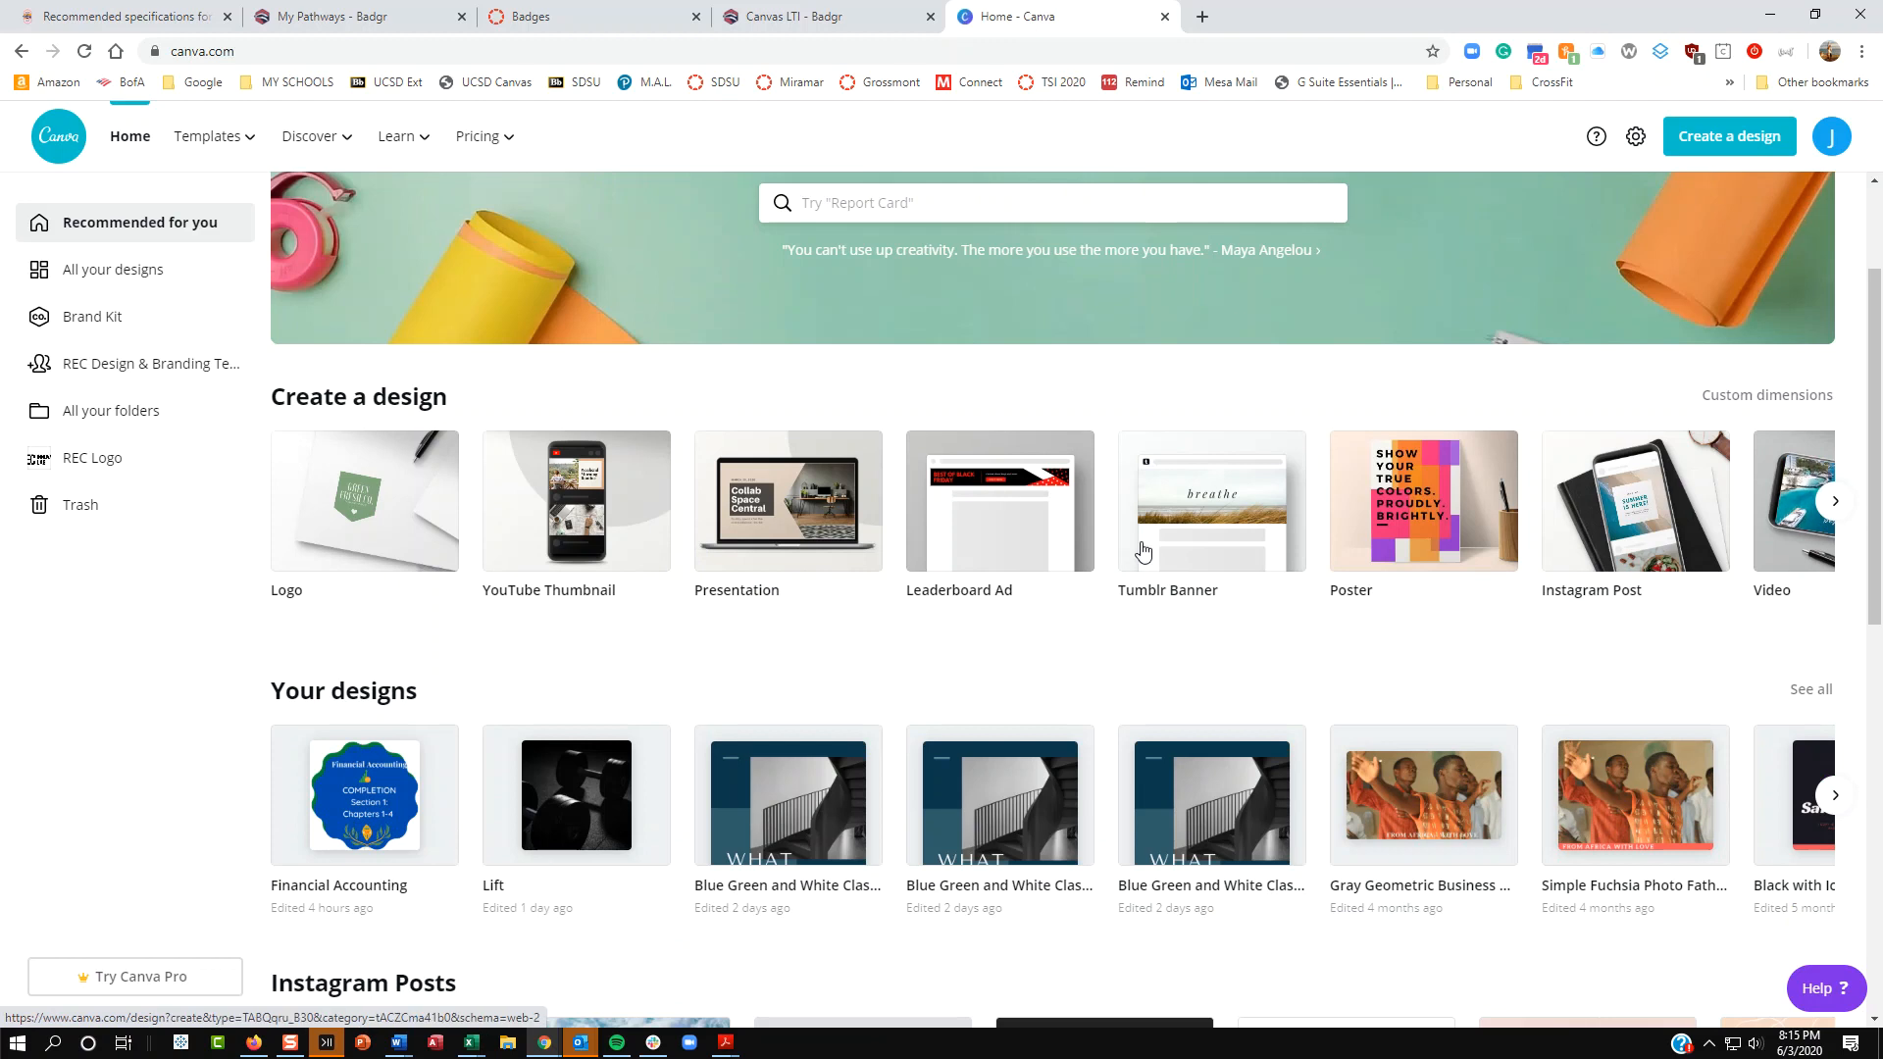
{"action": "scroll", "coordinate": [1187, 471], "scroll_direction": "up", "scroll_amount": 2}
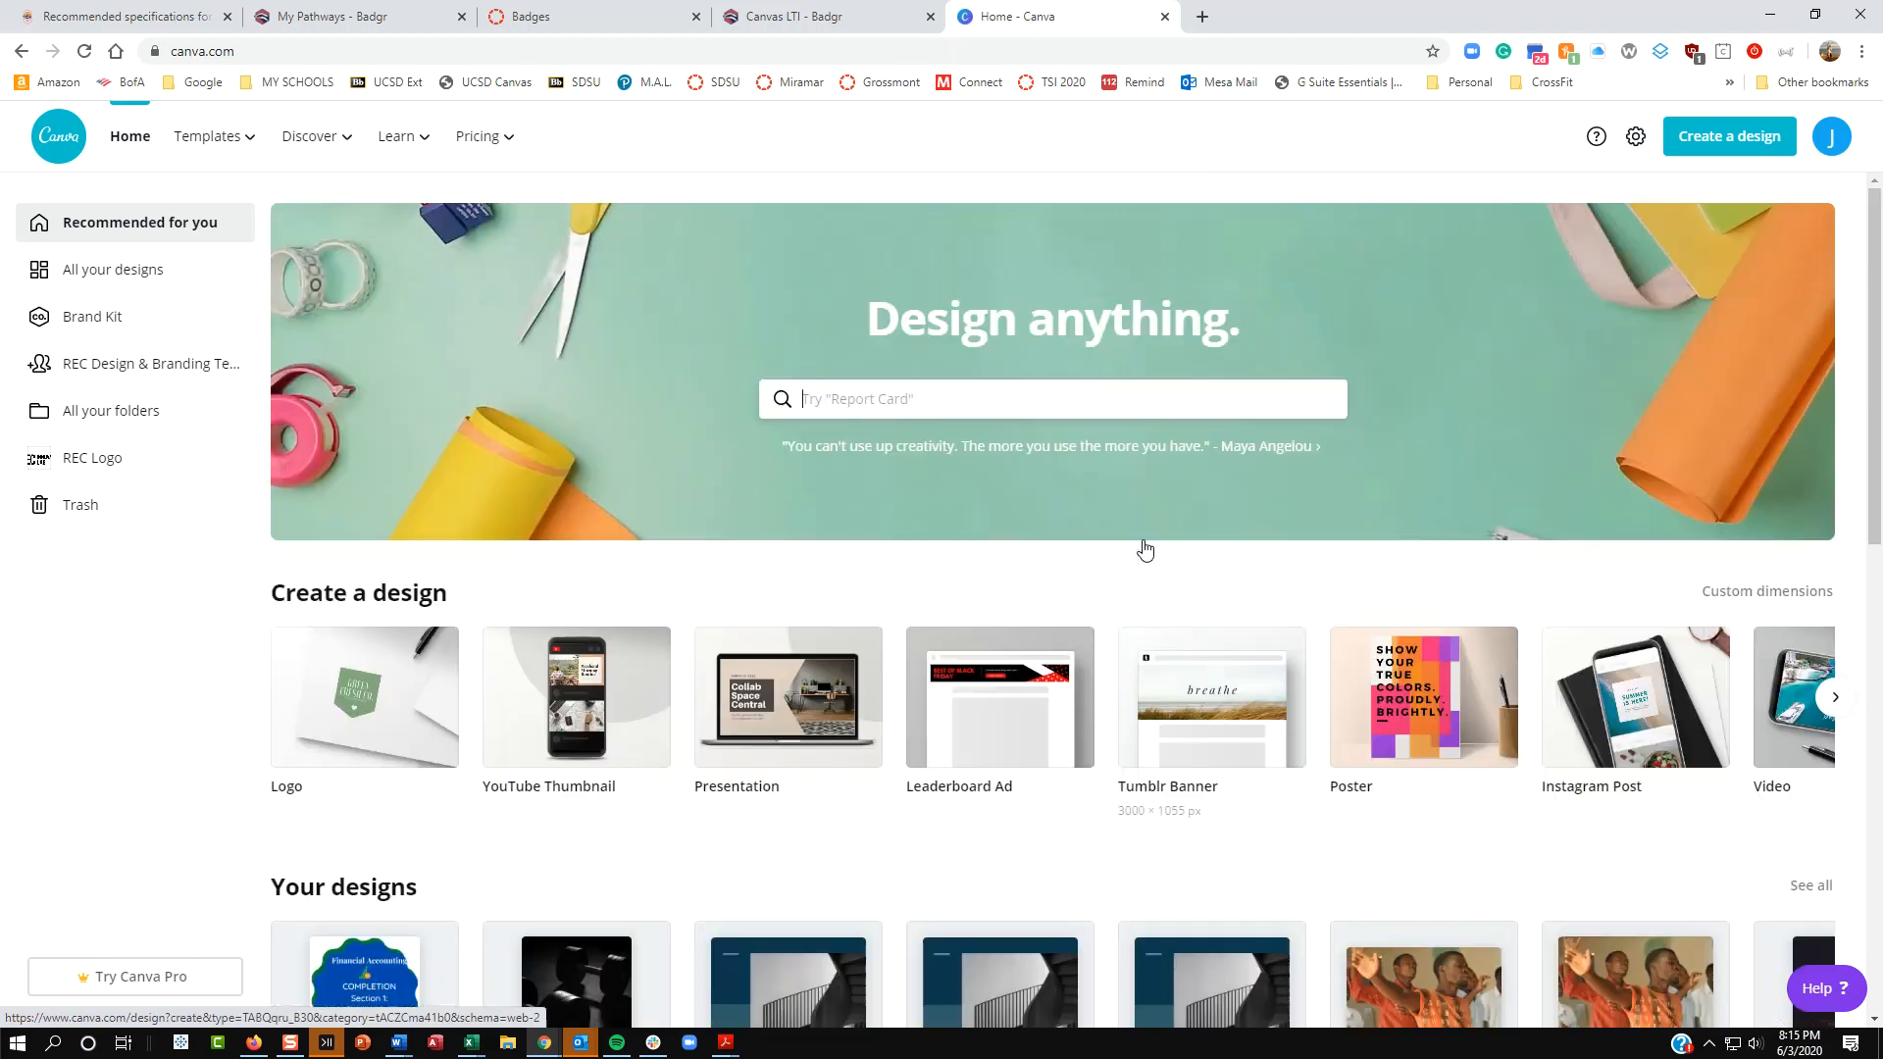
Step: Create a new custom-size design of 400 × 400 px
{"action": "left_click", "coordinate": [1700, 152]}
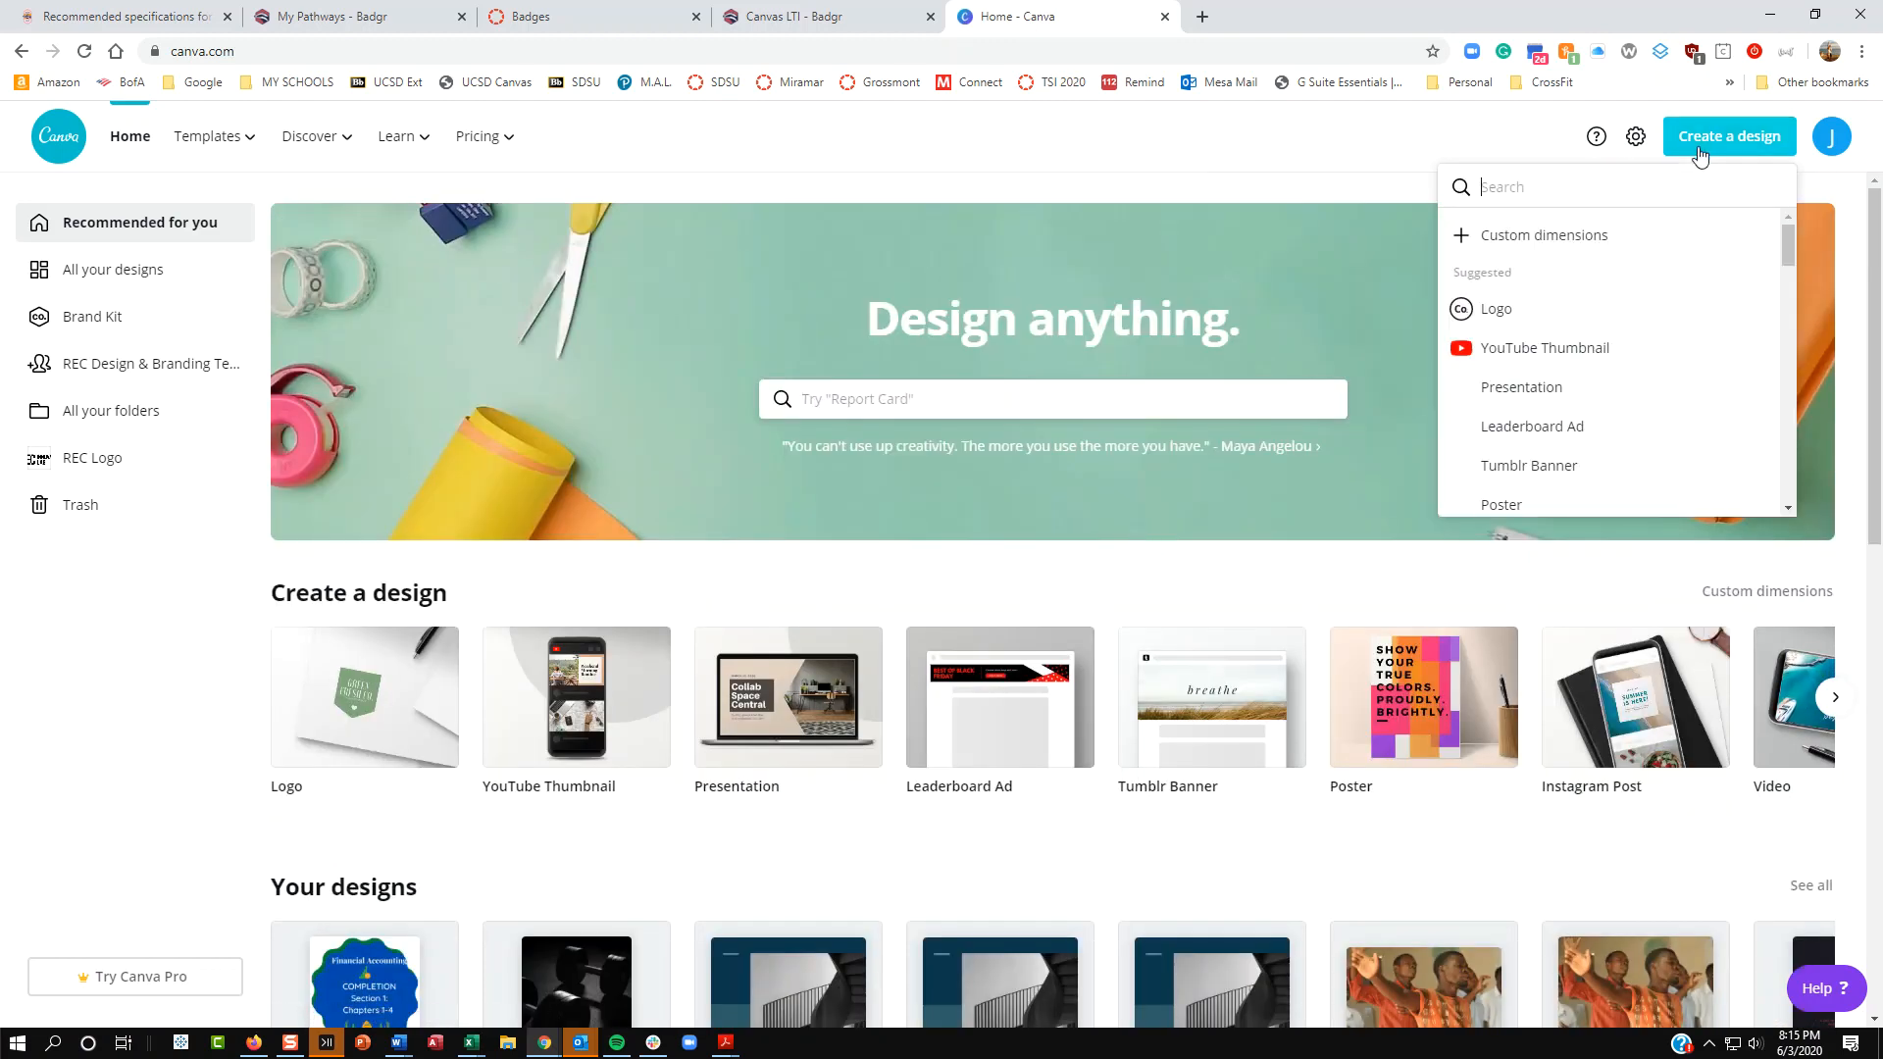
{"action": "left_click", "coordinate": [1596, 238]}
{"action": "type", "text": "400"}
{"action": "key", "text": "Tab"}
{"action": "type", "text": "4"}
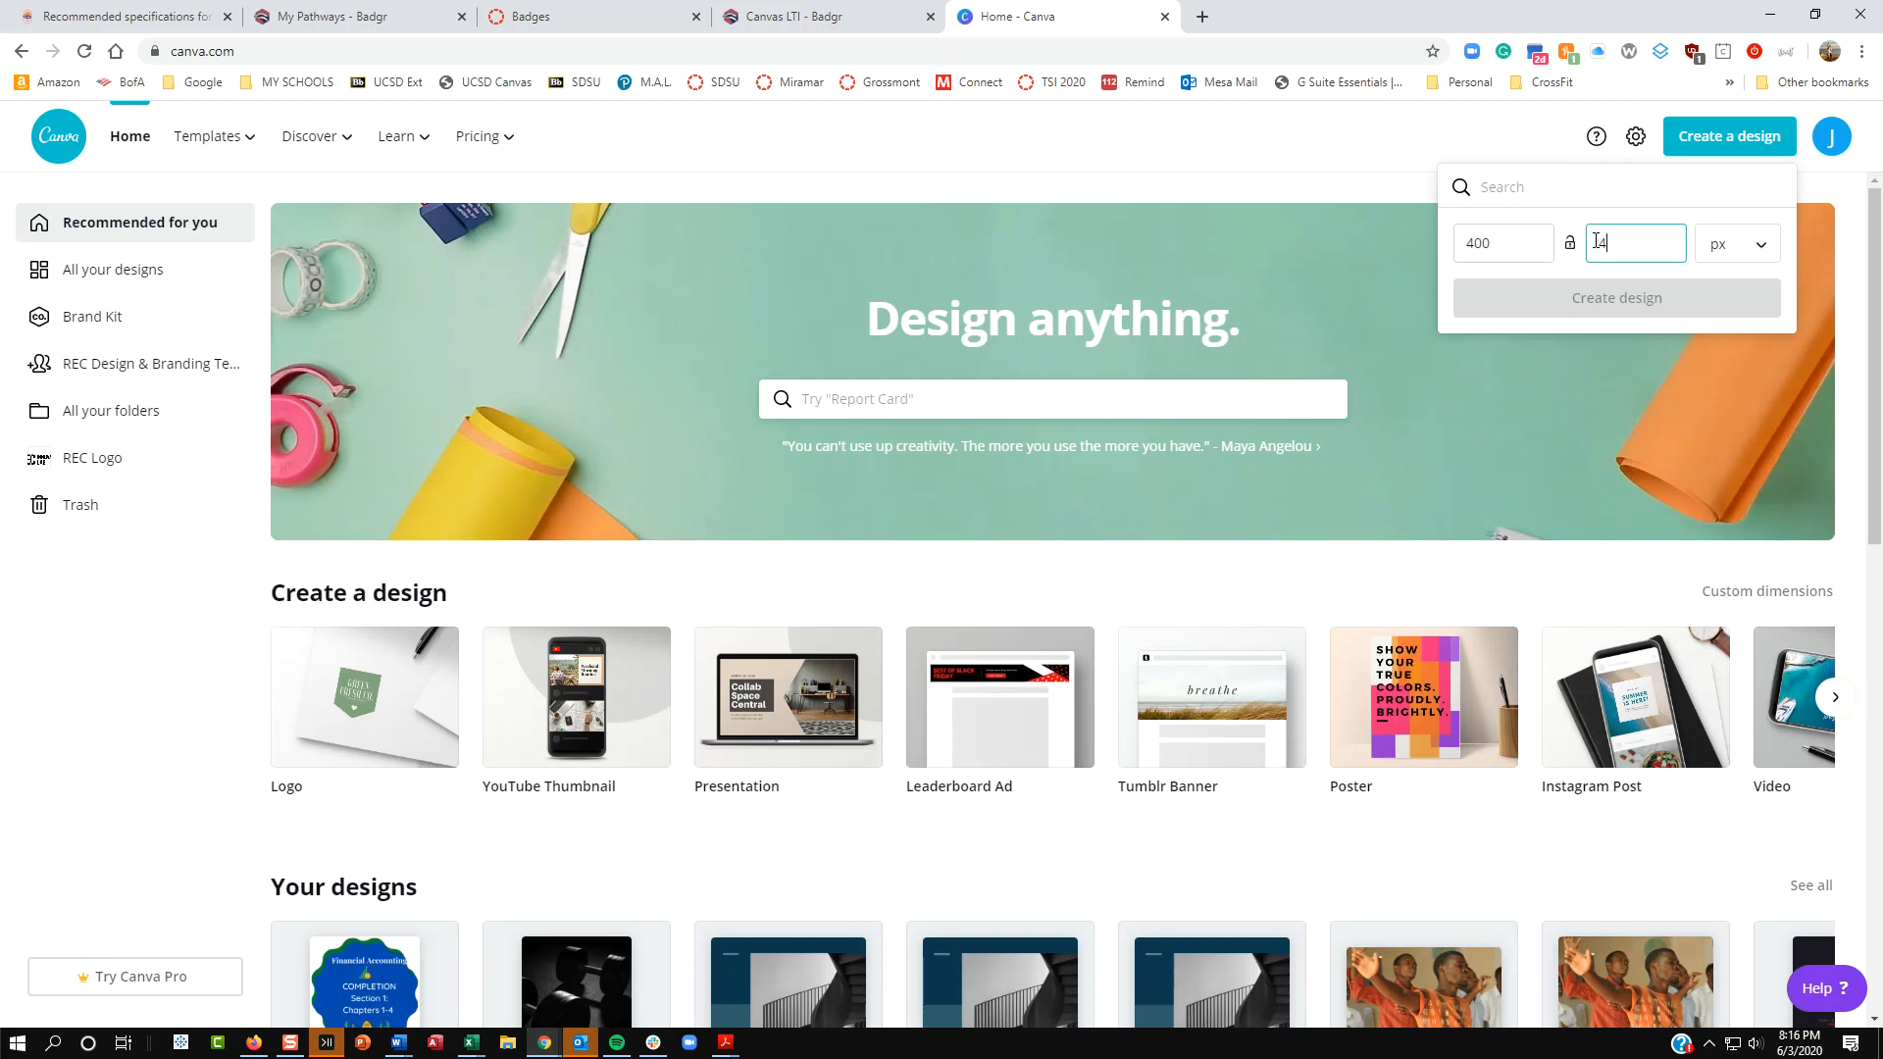
{"action": "type", "text": "00"}
{"action": "left_click", "coordinate": [1559, 299]}
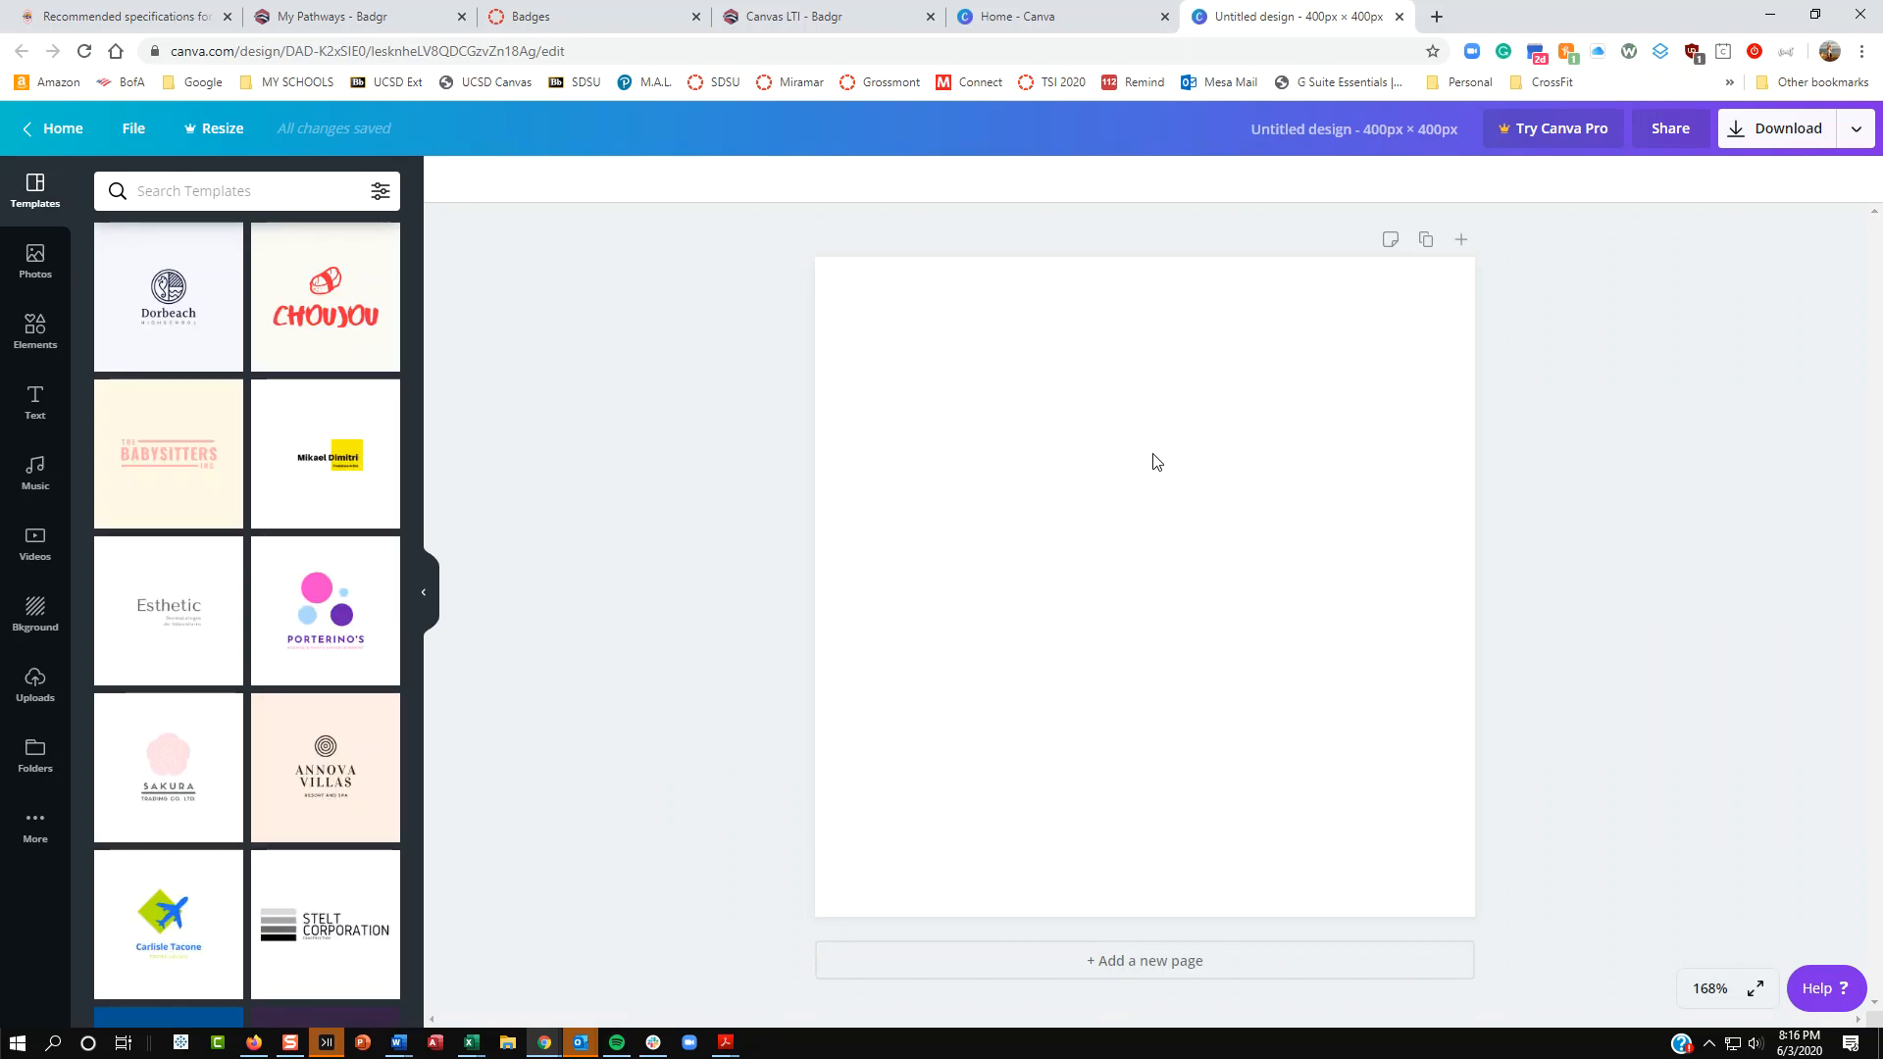
Step: Browse the frame and shape elements for an outline suited to a badge
{"action": "left_click", "coordinate": [29, 338]}
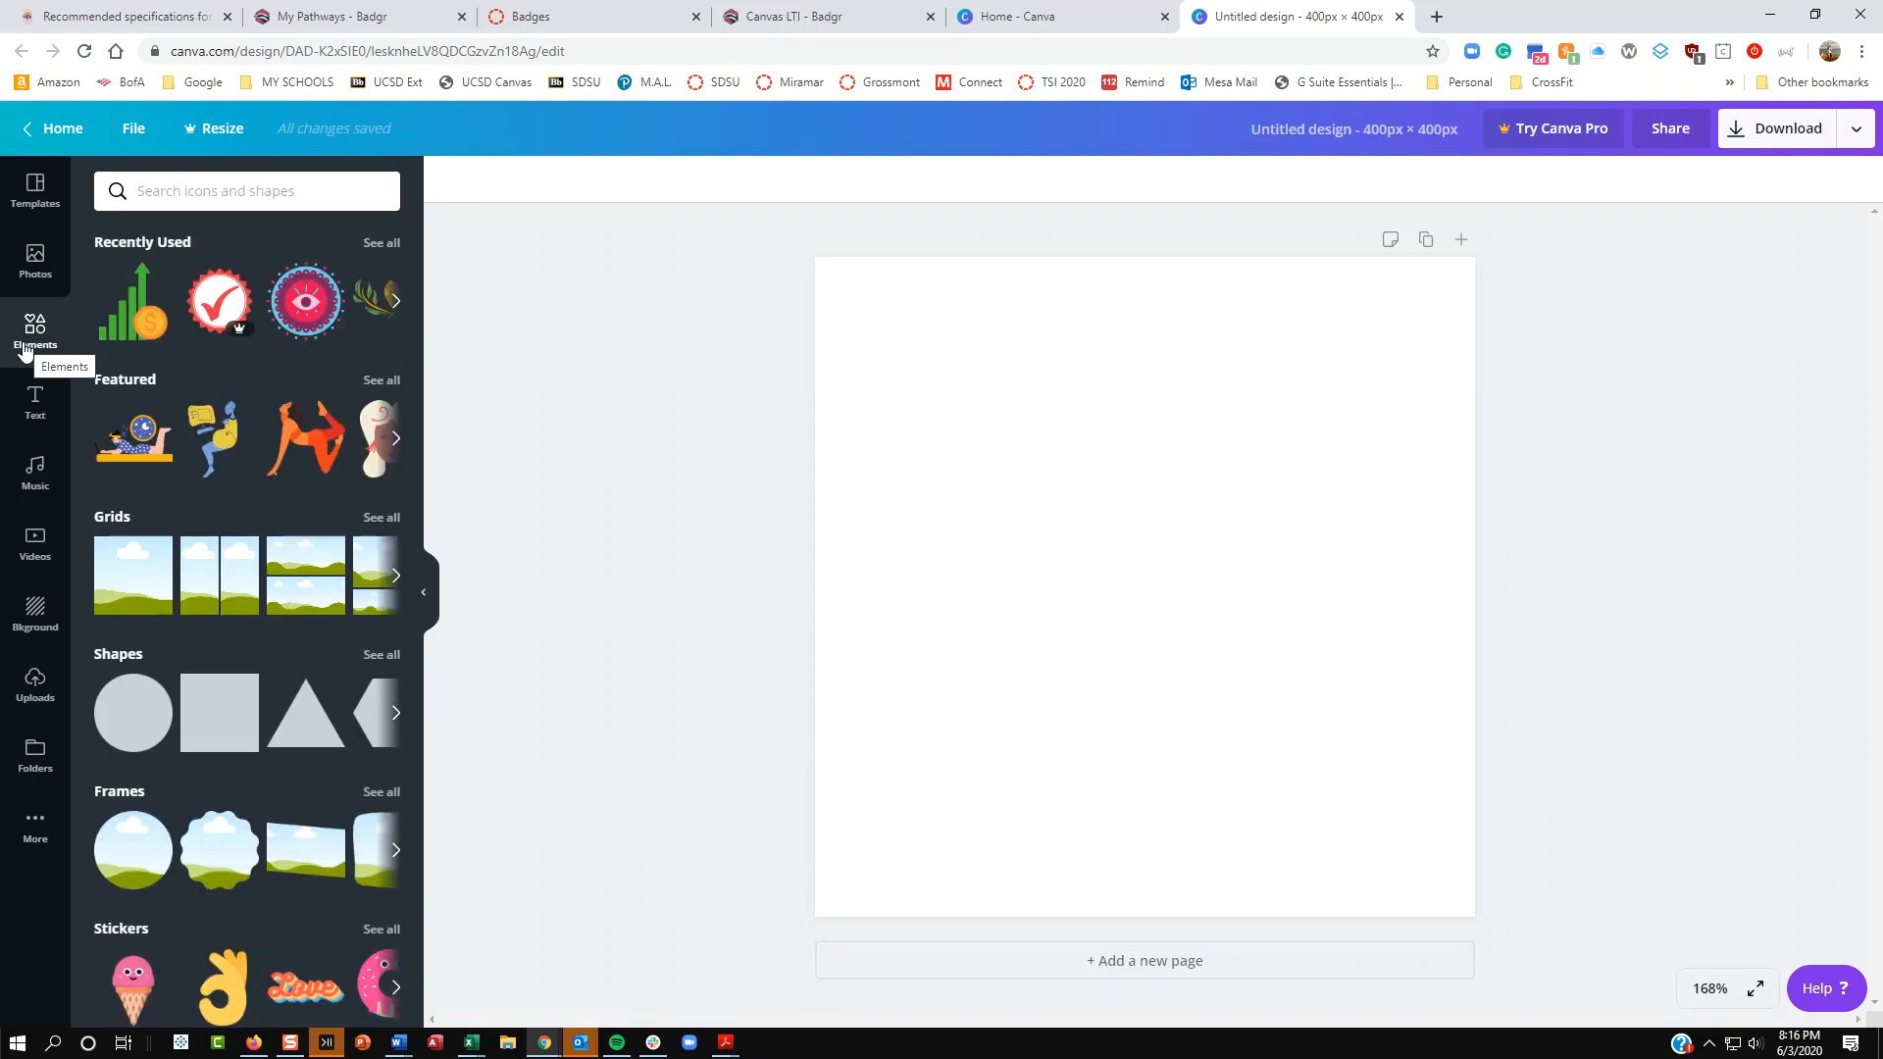
{"action": "scroll", "coordinate": [145, 452], "scroll_direction": "down", "scroll_amount": 3}
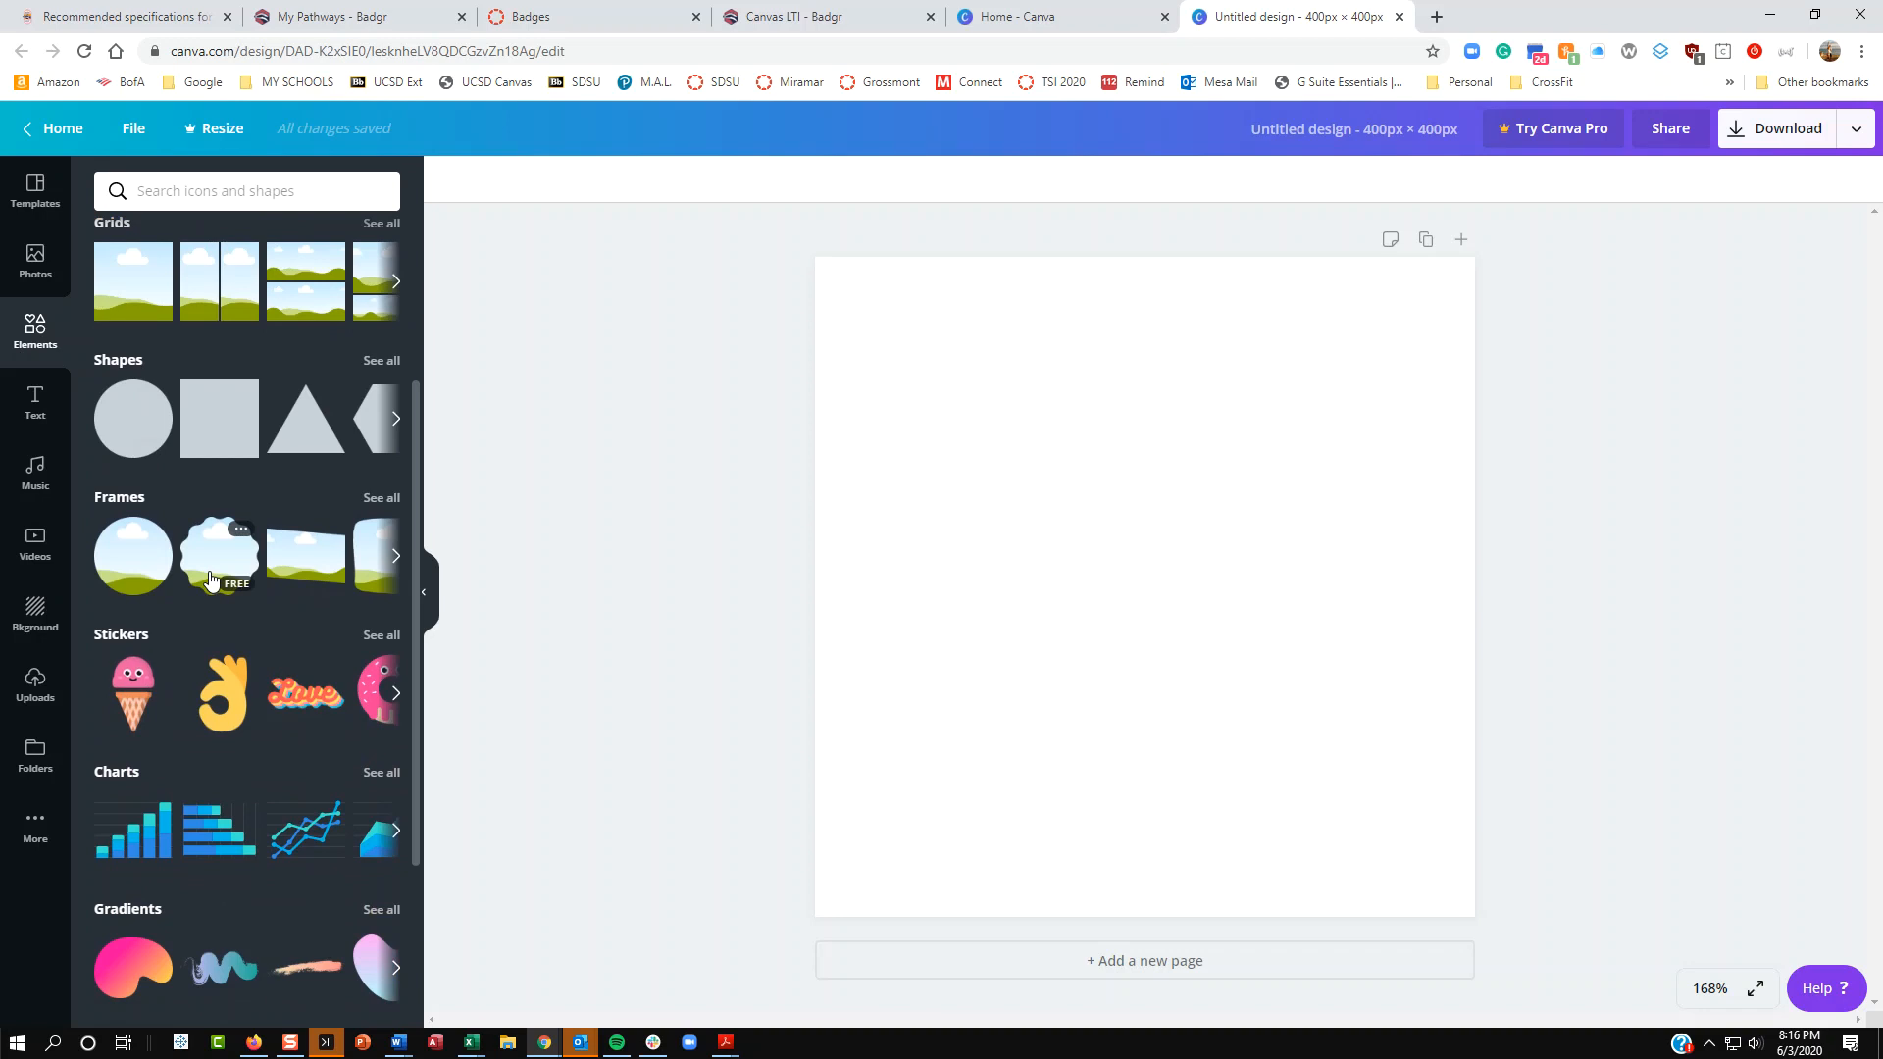
{"action": "left_click", "coordinate": [396, 557]}
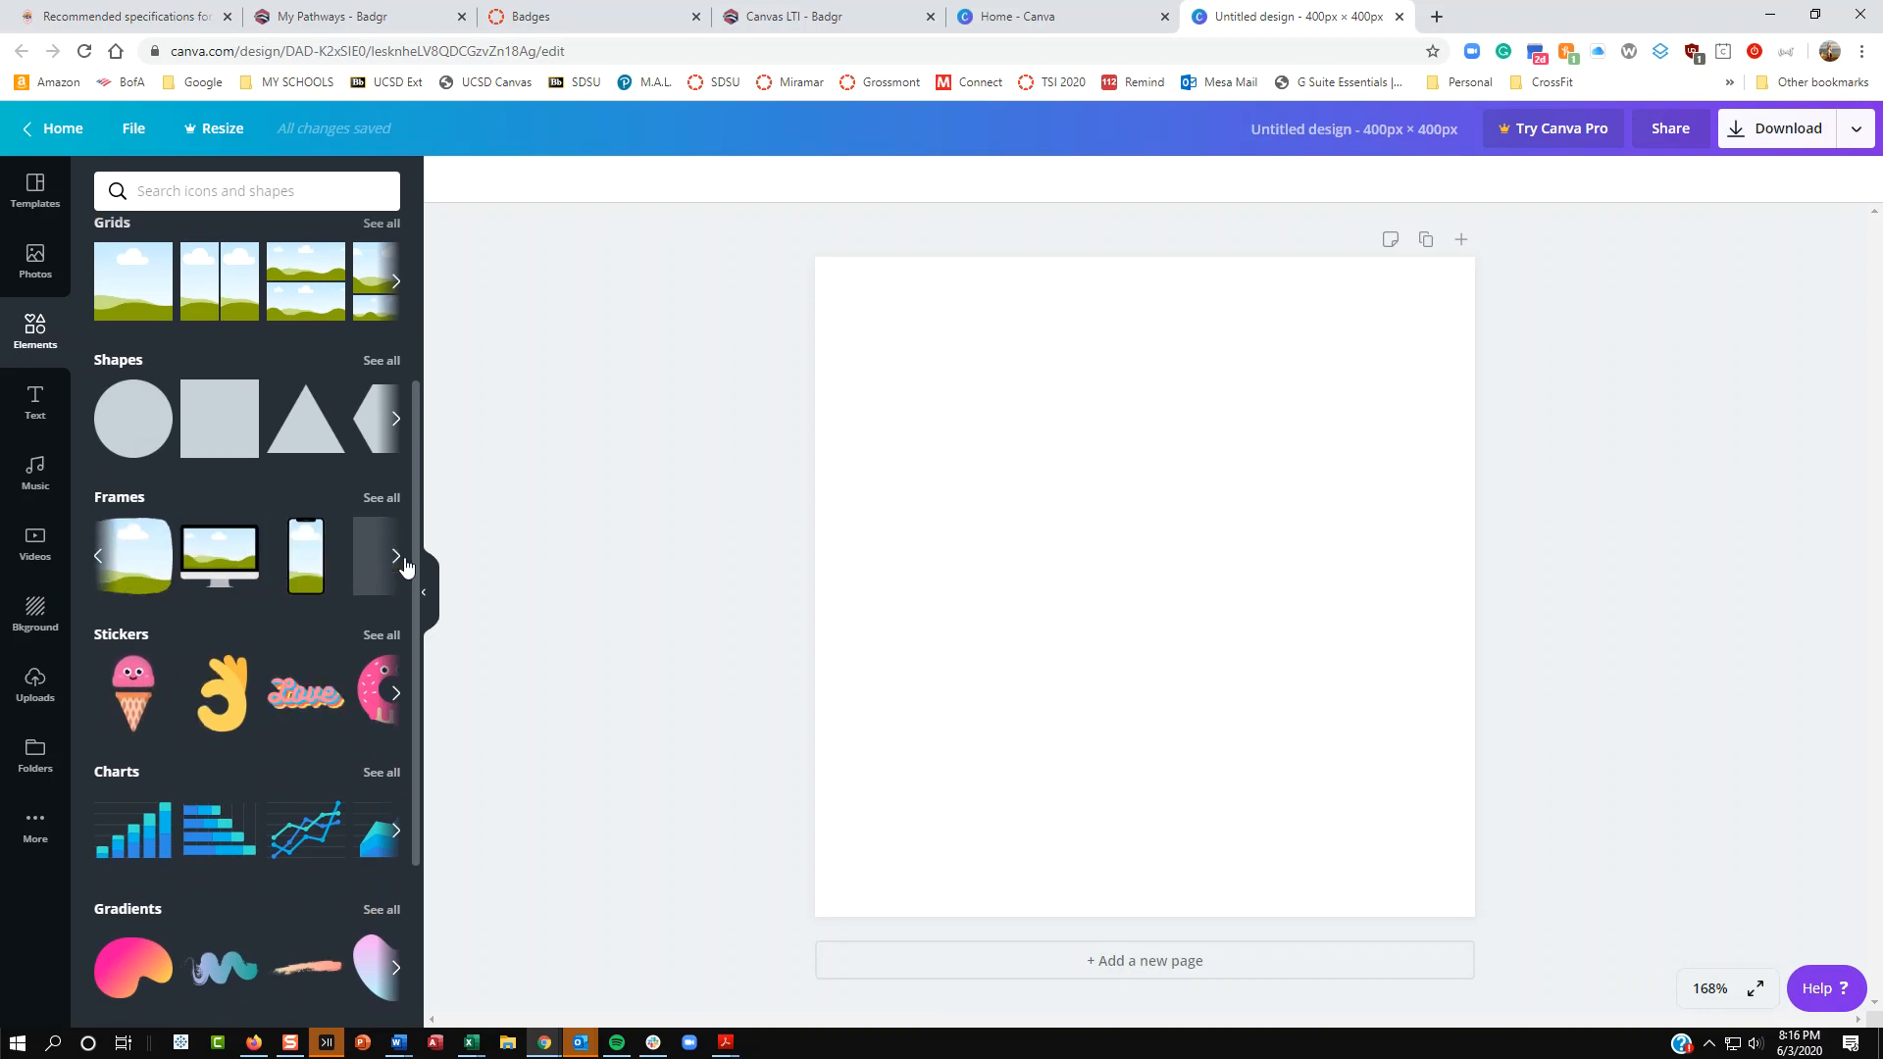
{"action": "left_click", "coordinate": [397, 557]}
{"action": "left_click", "coordinate": [406, 563]}
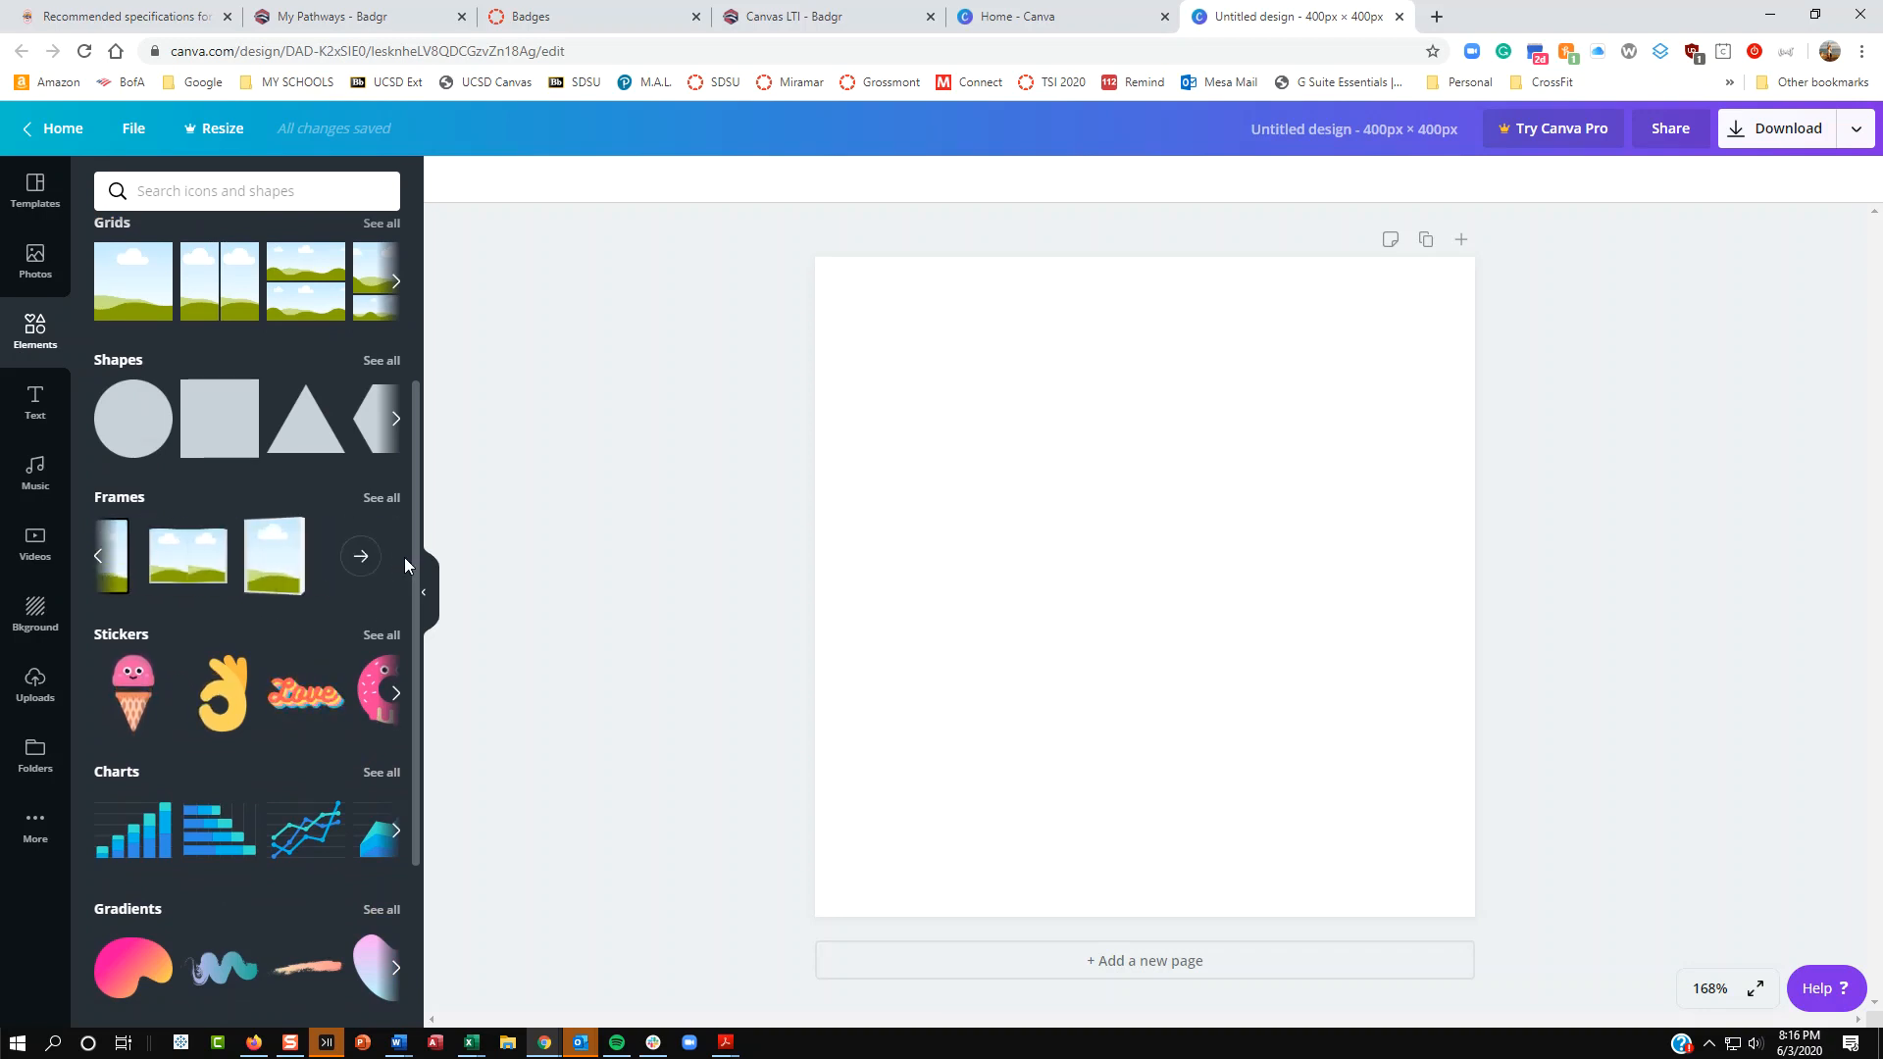
{"action": "left_click", "coordinate": [395, 421]}
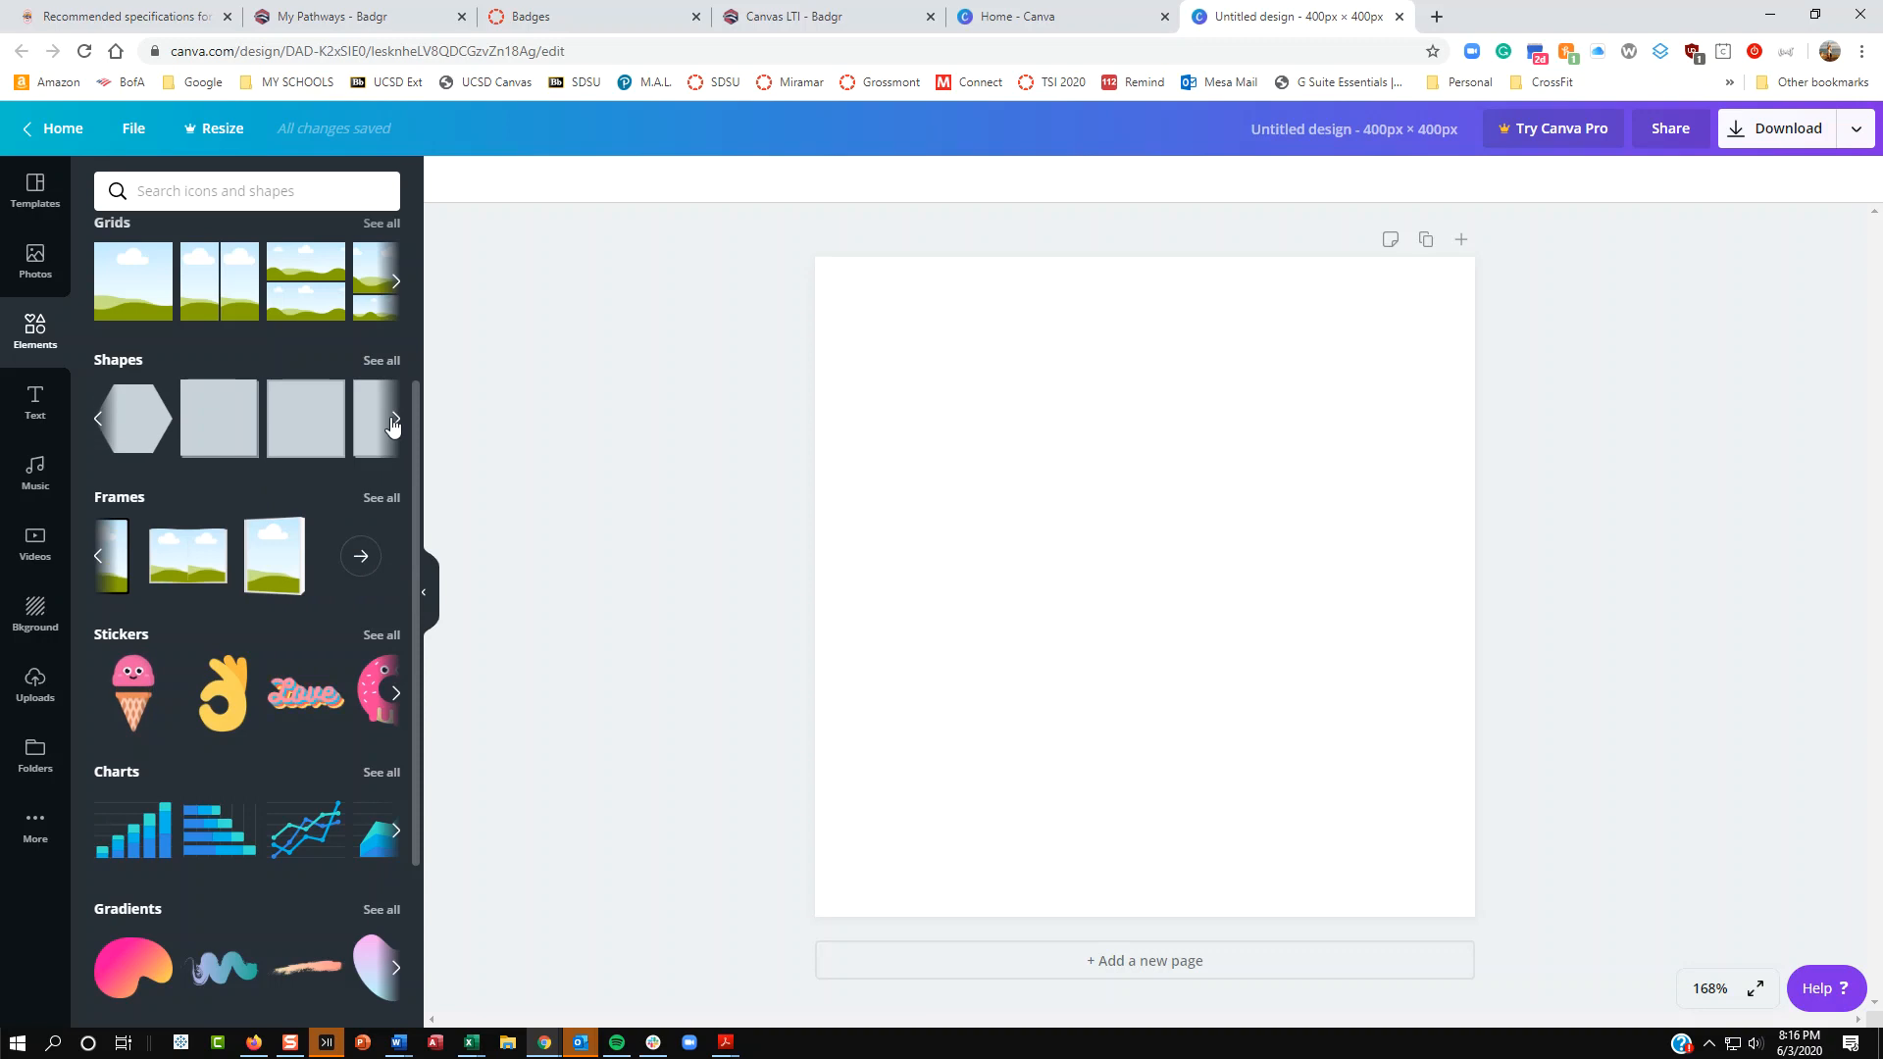
{"action": "left_click", "coordinate": [394, 422]}
{"action": "left_click", "coordinate": [395, 422]}
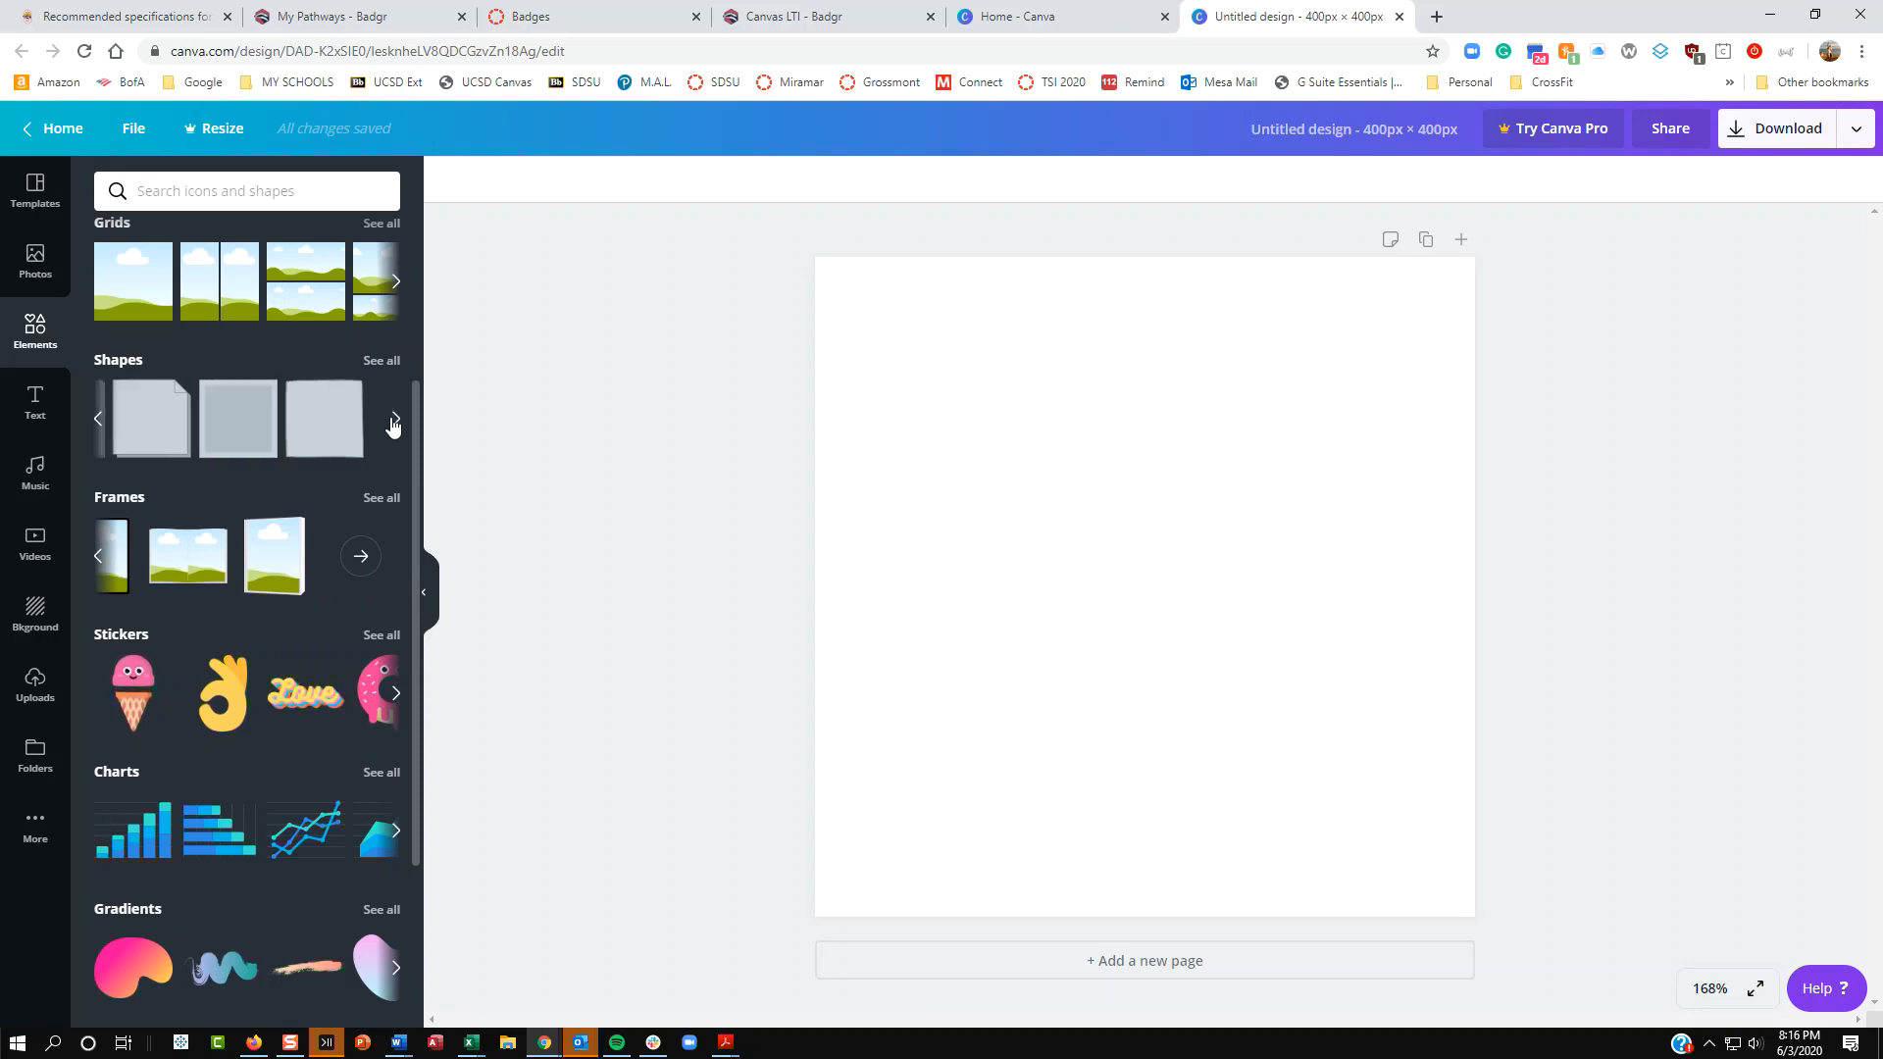
{"action": "left_click", "coordinate": [98, 419]}
{"action": "left_click", "coordinate": [98, 556]}
{"action": "left_click", "coordinate": [98, 556]}
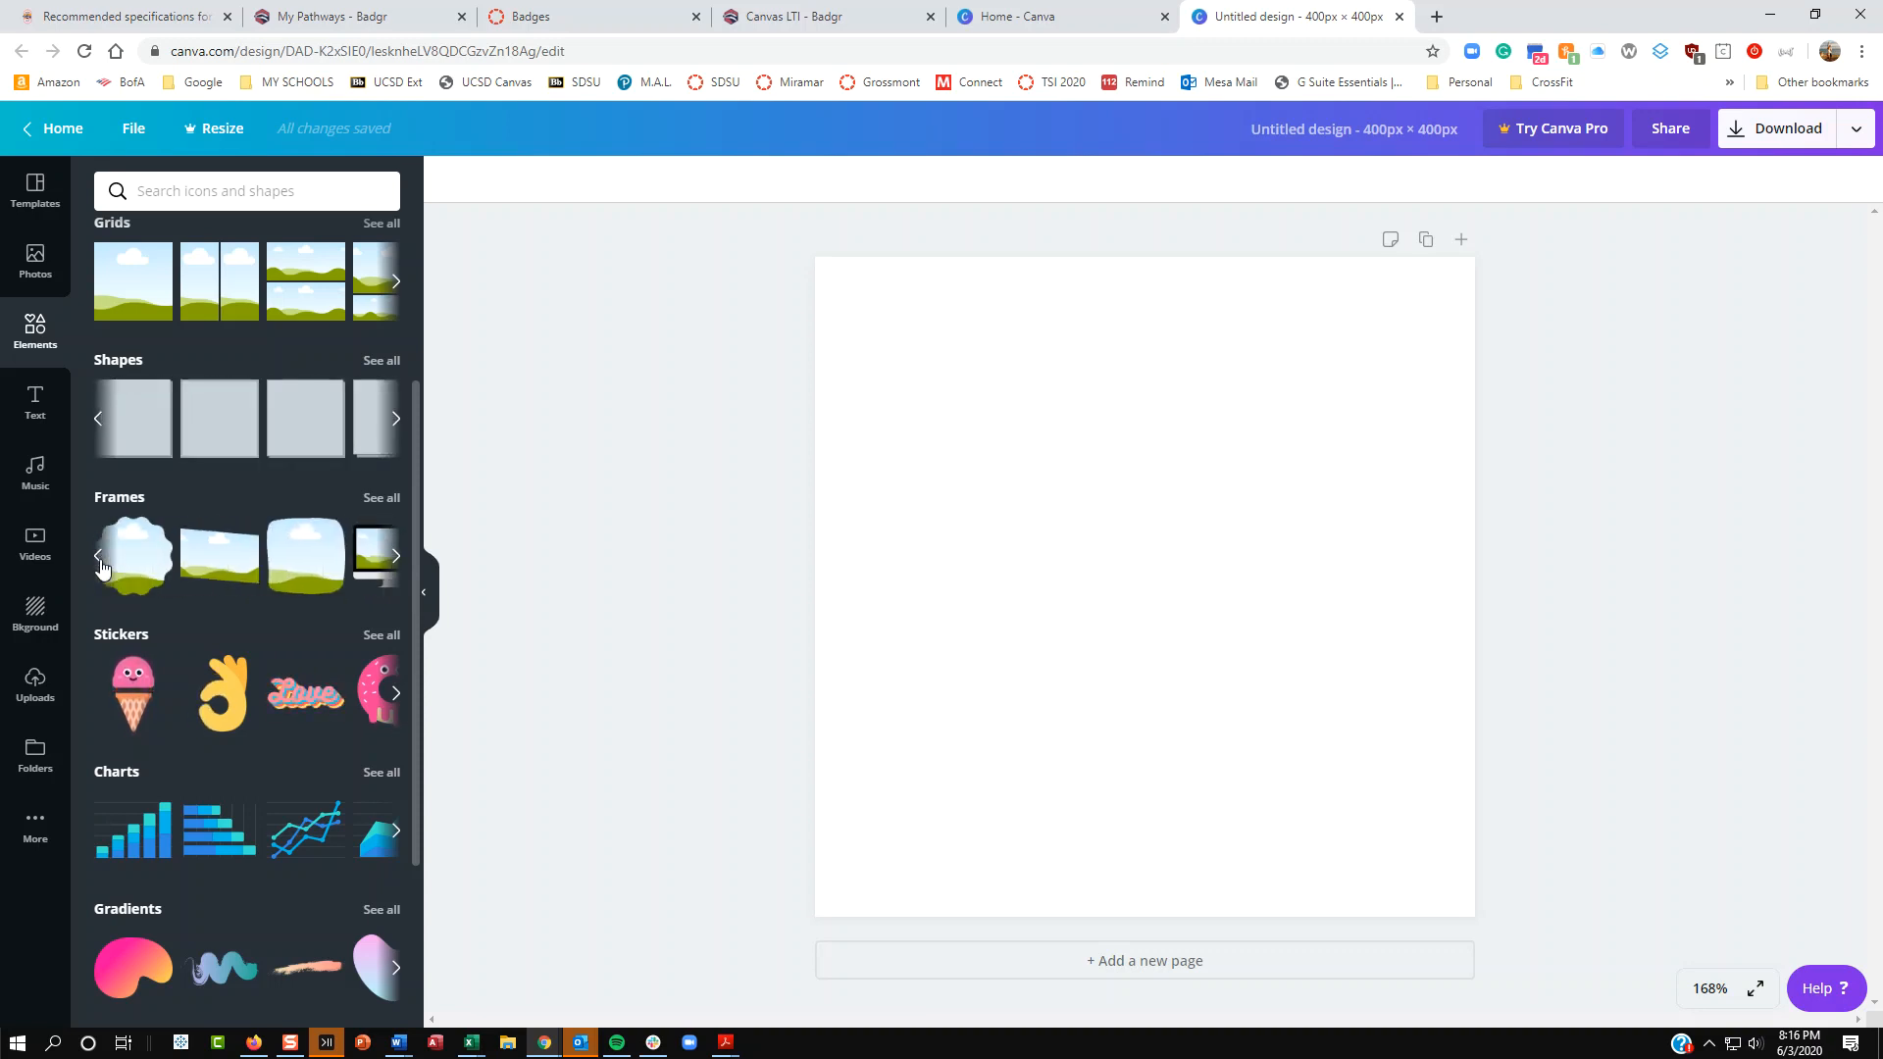
Step: Add the scalloped frame, enlarged to fill the whole page, and colour it dark blue
{"action": "left_click_drag", "start_coordinate": [125, 555], "coordinate": [858, 261]}
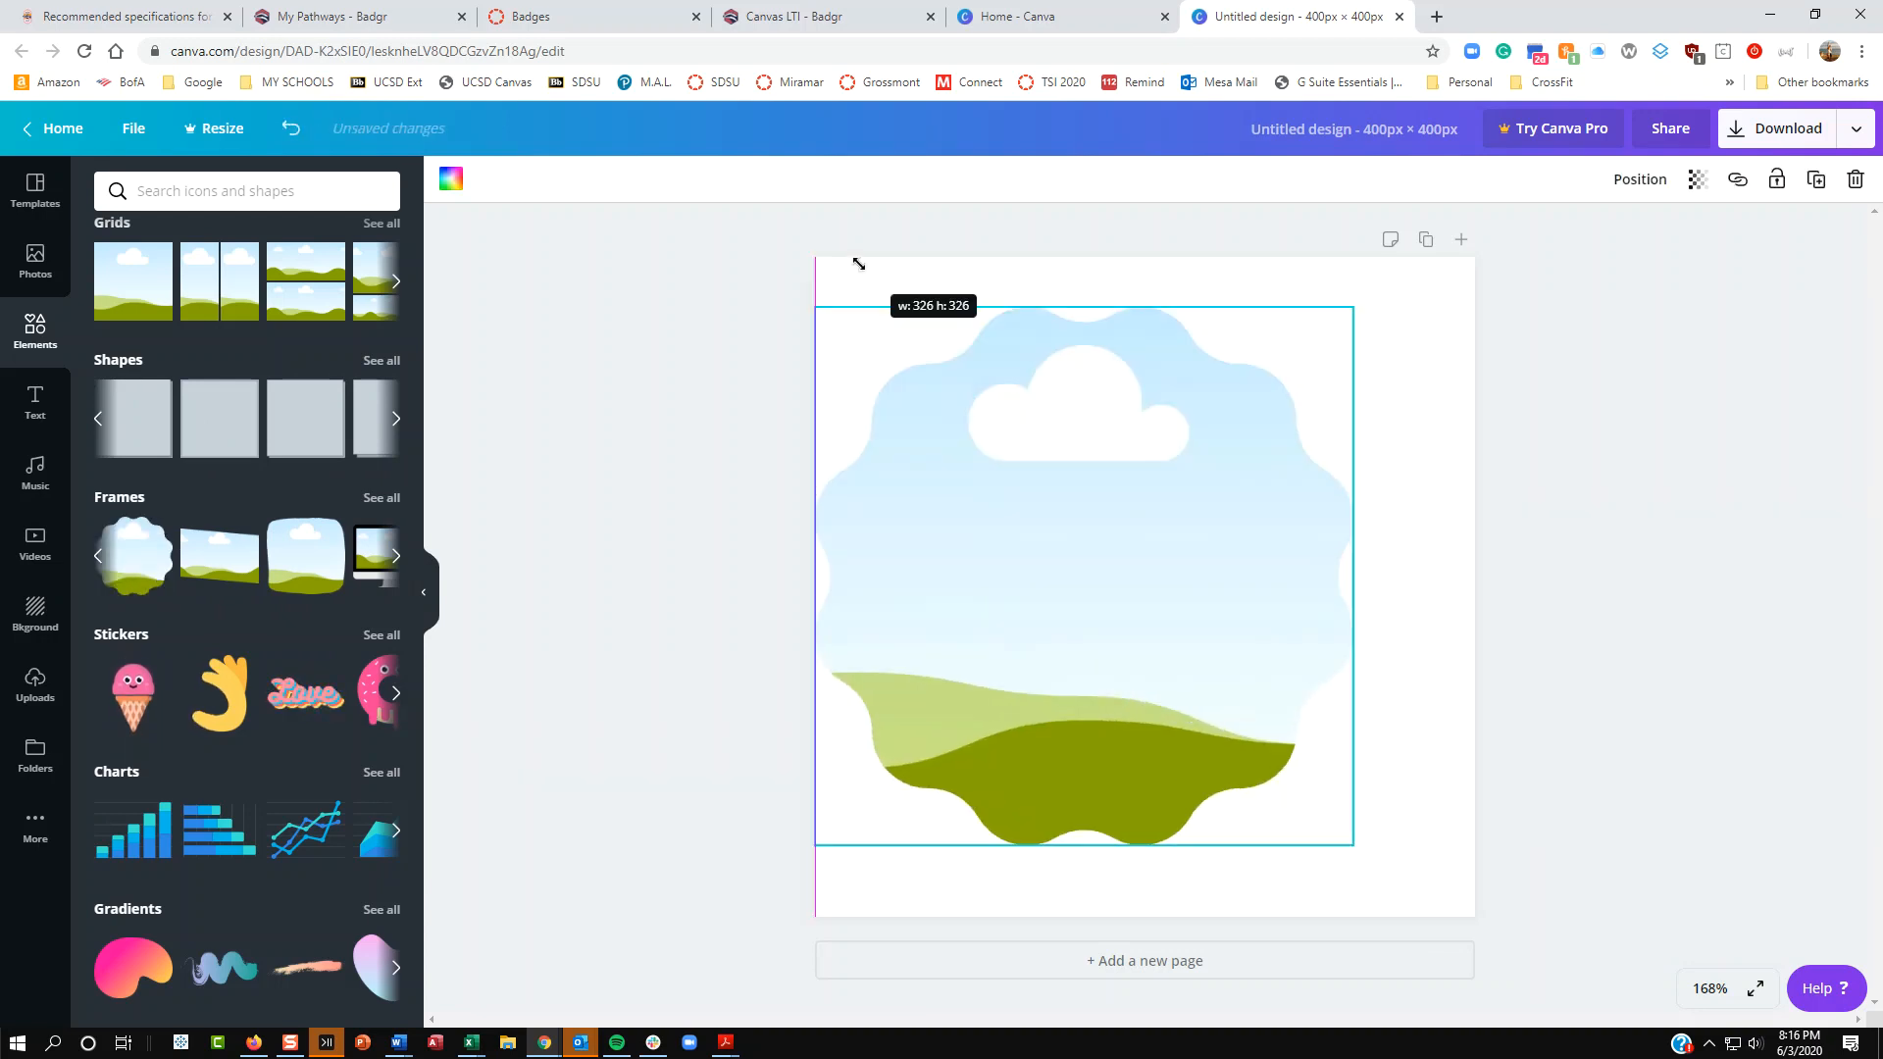
{"action": "left_click_drag", "start_coordinate": [1354, 306], "coordinate": [1387, 268]}
{"action": "mouse_move", "coordinate": [1206, 438]}
{"action": "left_mouse_down"}
{"action": "mouse_move", "coordinate": [1223, 454]}
{"action": "mouse_move", "coordinate": [1206, 446]}
{"action": "left_mouse_up"}
{"action": "left_click_drag", "start_coordinate": [1407, 839], "coordinate": [1475, 906]}
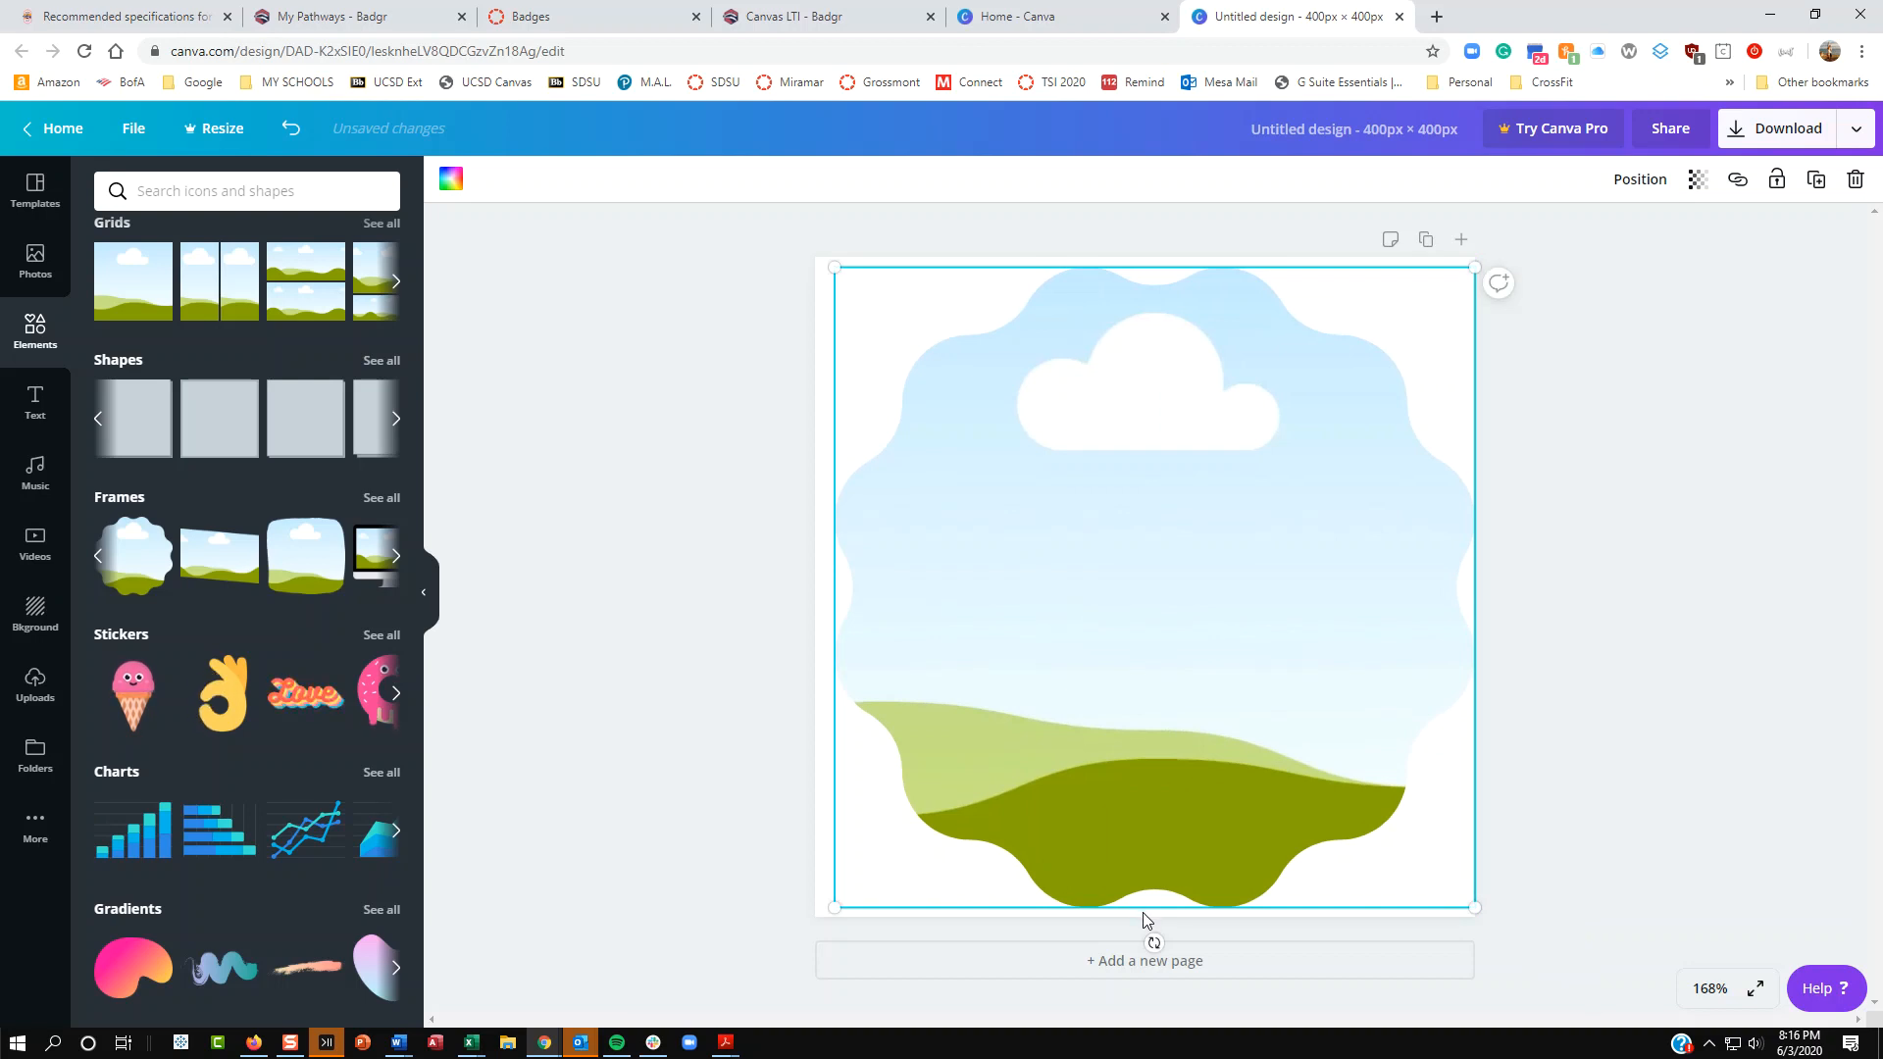
{"action": "left_click_drag", "start_coordinate": [1124, 650], "coordinate": [1105, 630]}
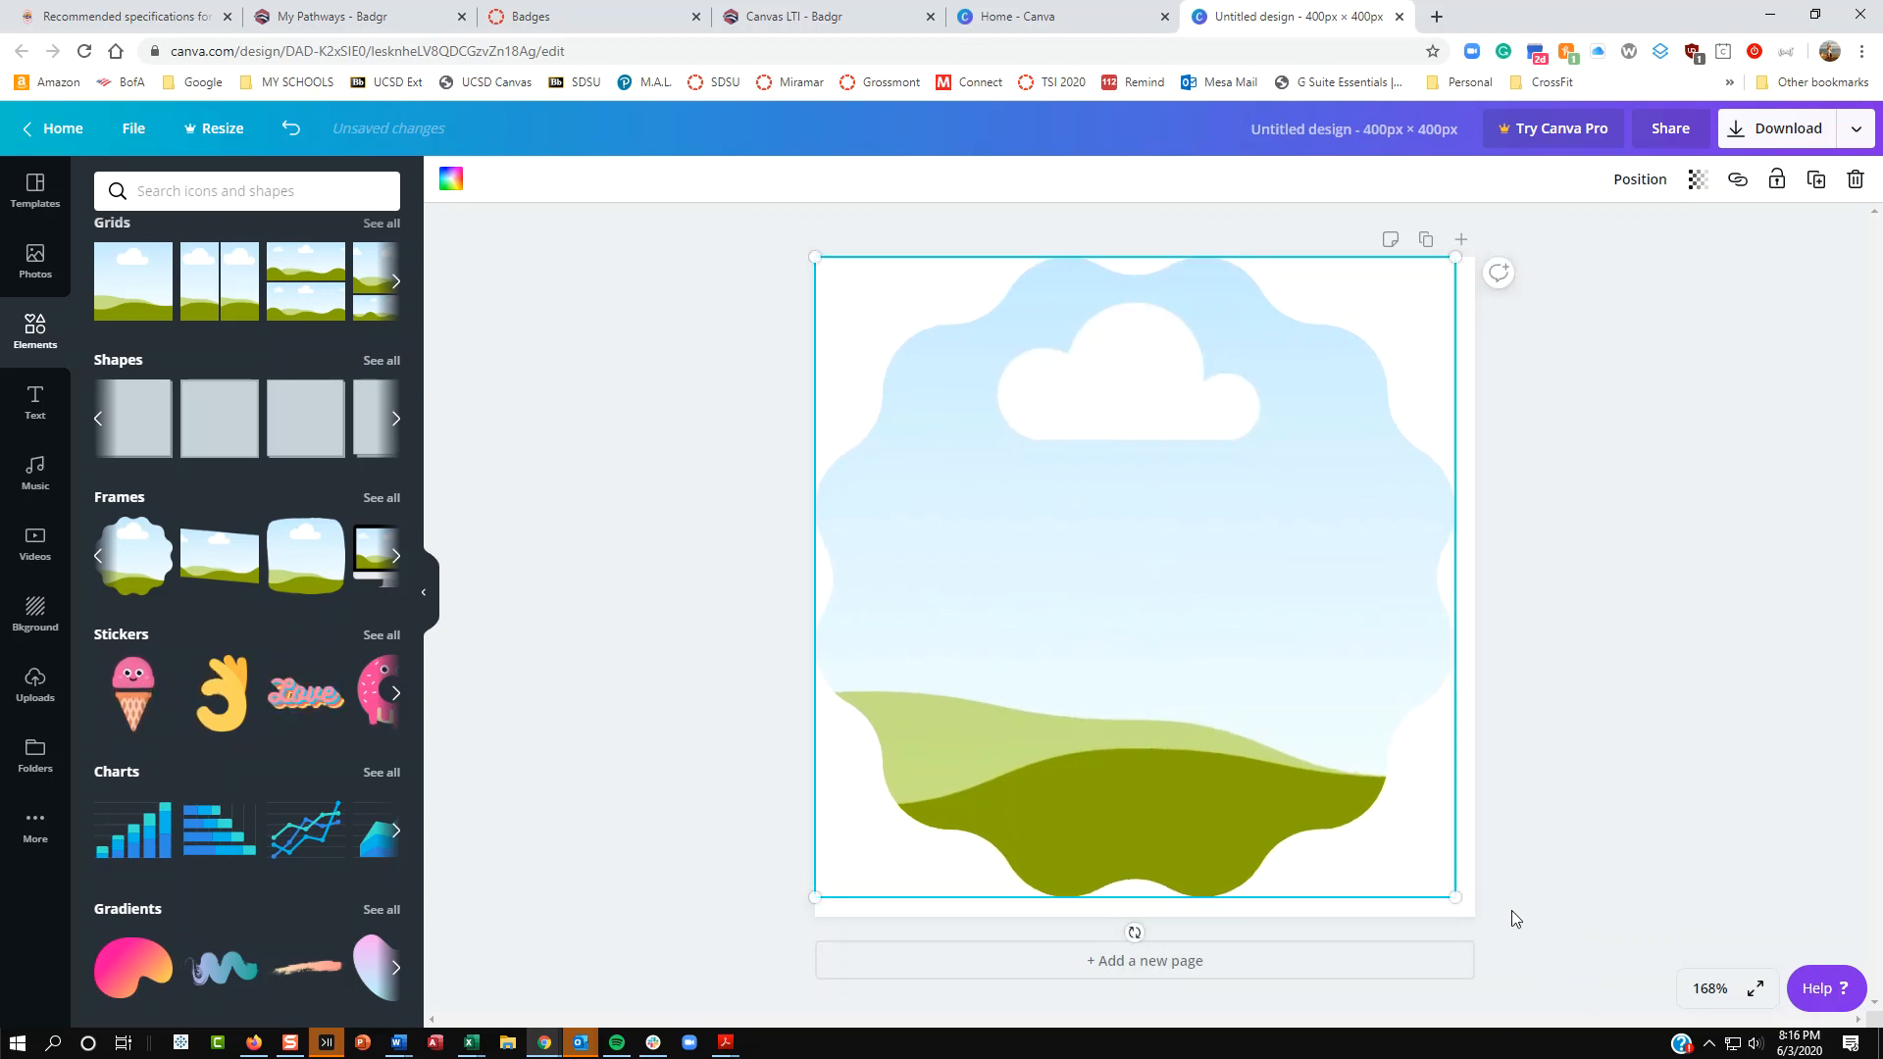
{"action": "left_click_drag", "start_coordinate": [1453, 899], "coordinate": [1474, 916]}
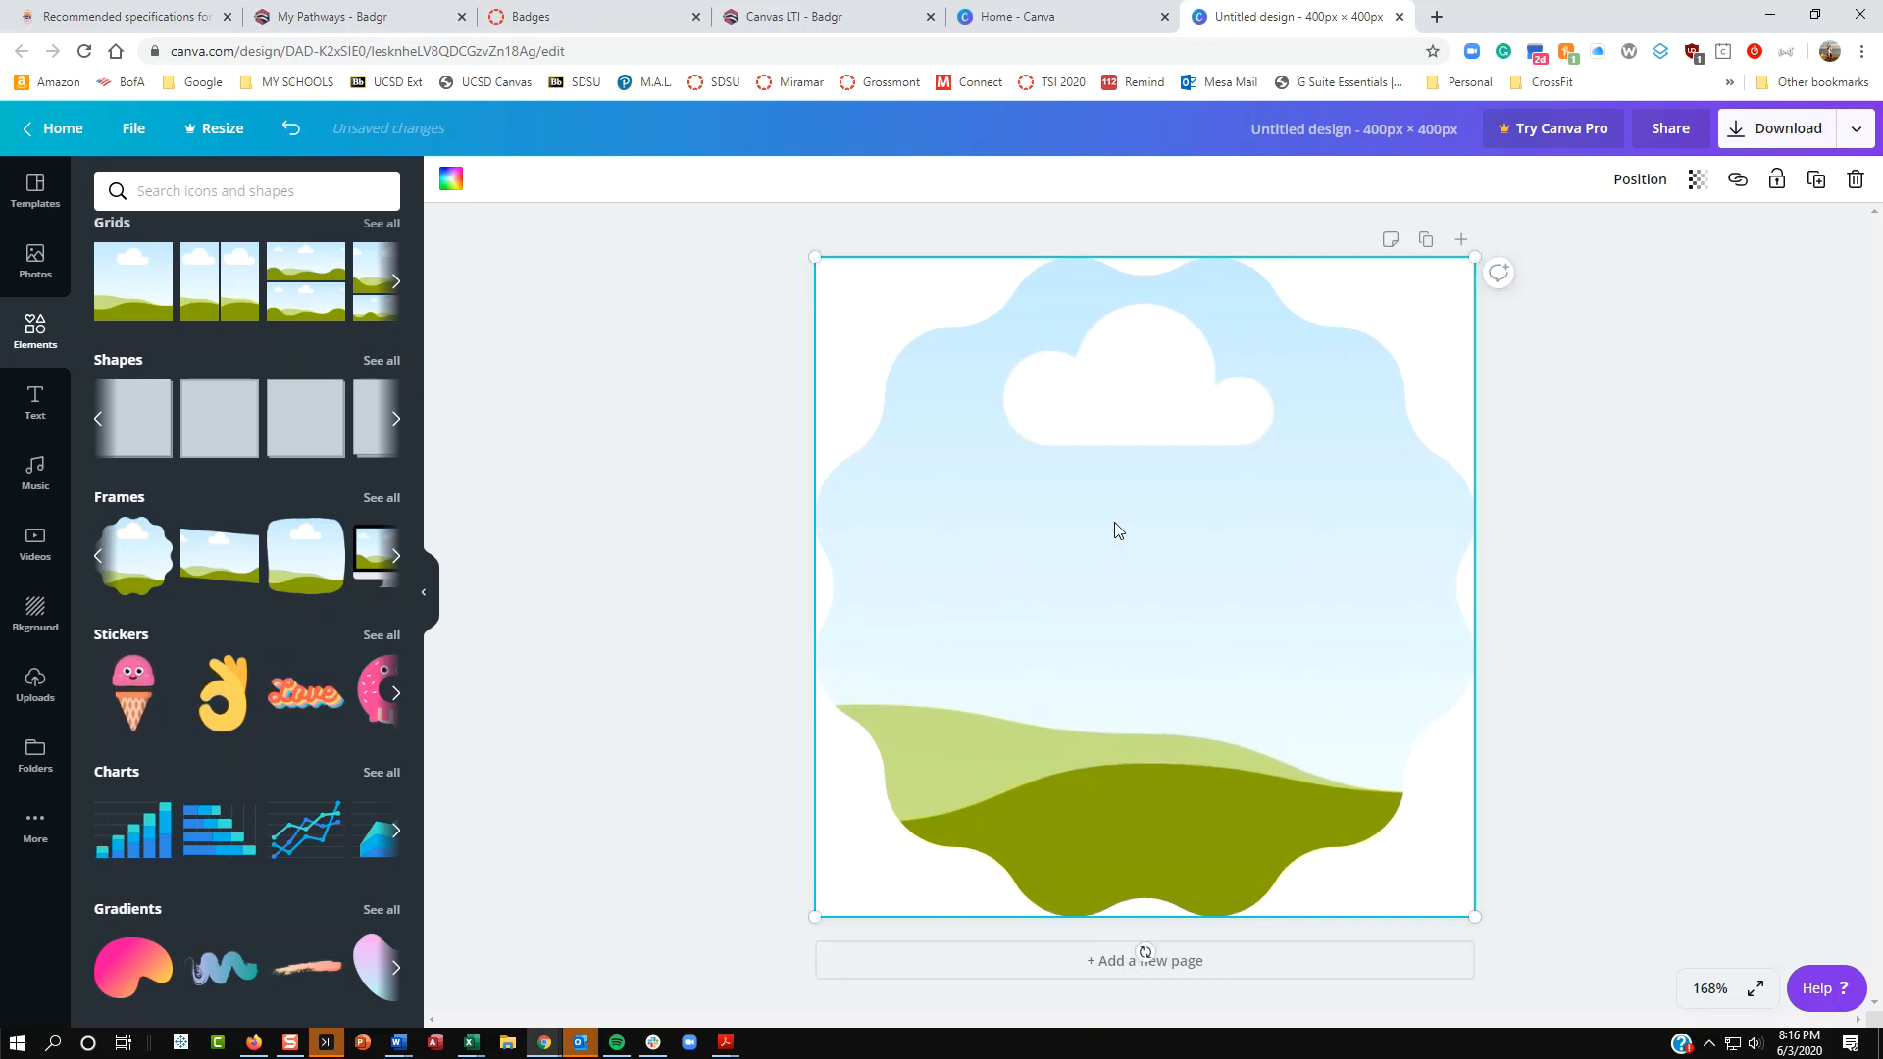
{"action": "left_click", "coordinate": [450, 179]}
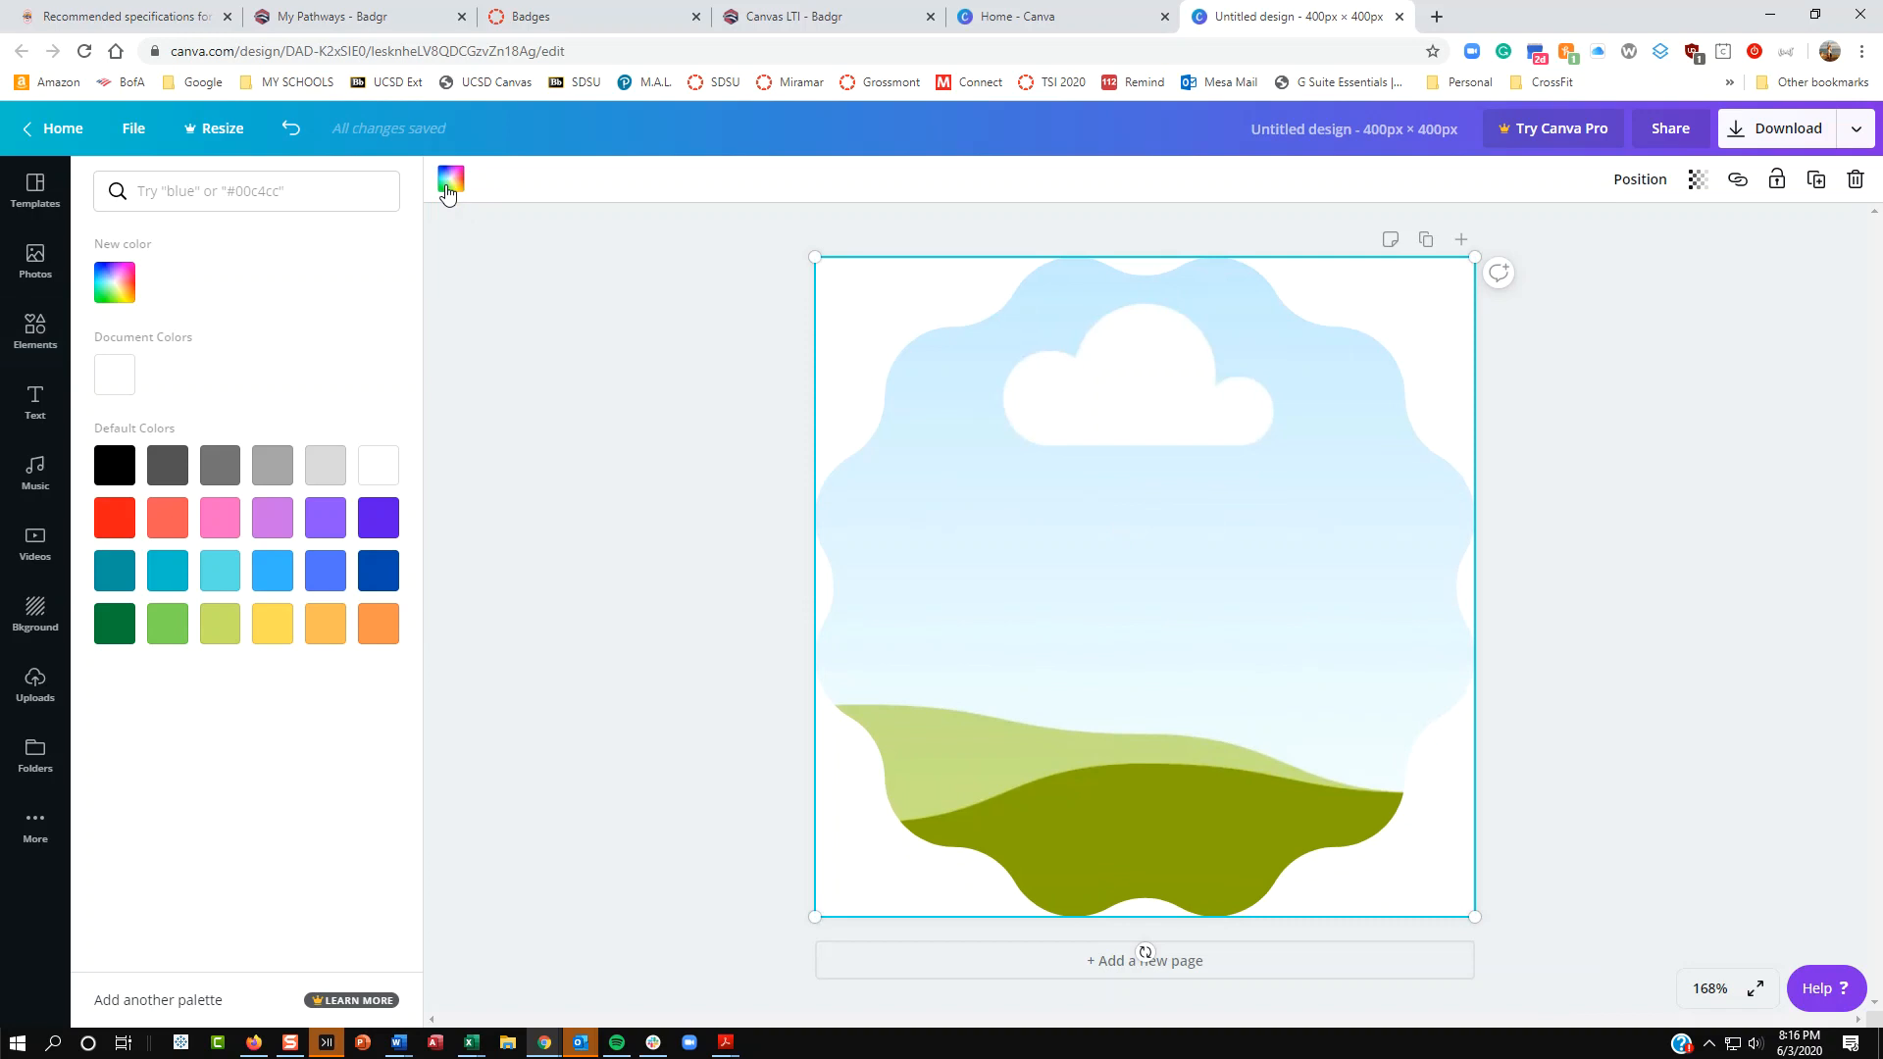
{"action": "left_click", "coordinate": [379, 570]}
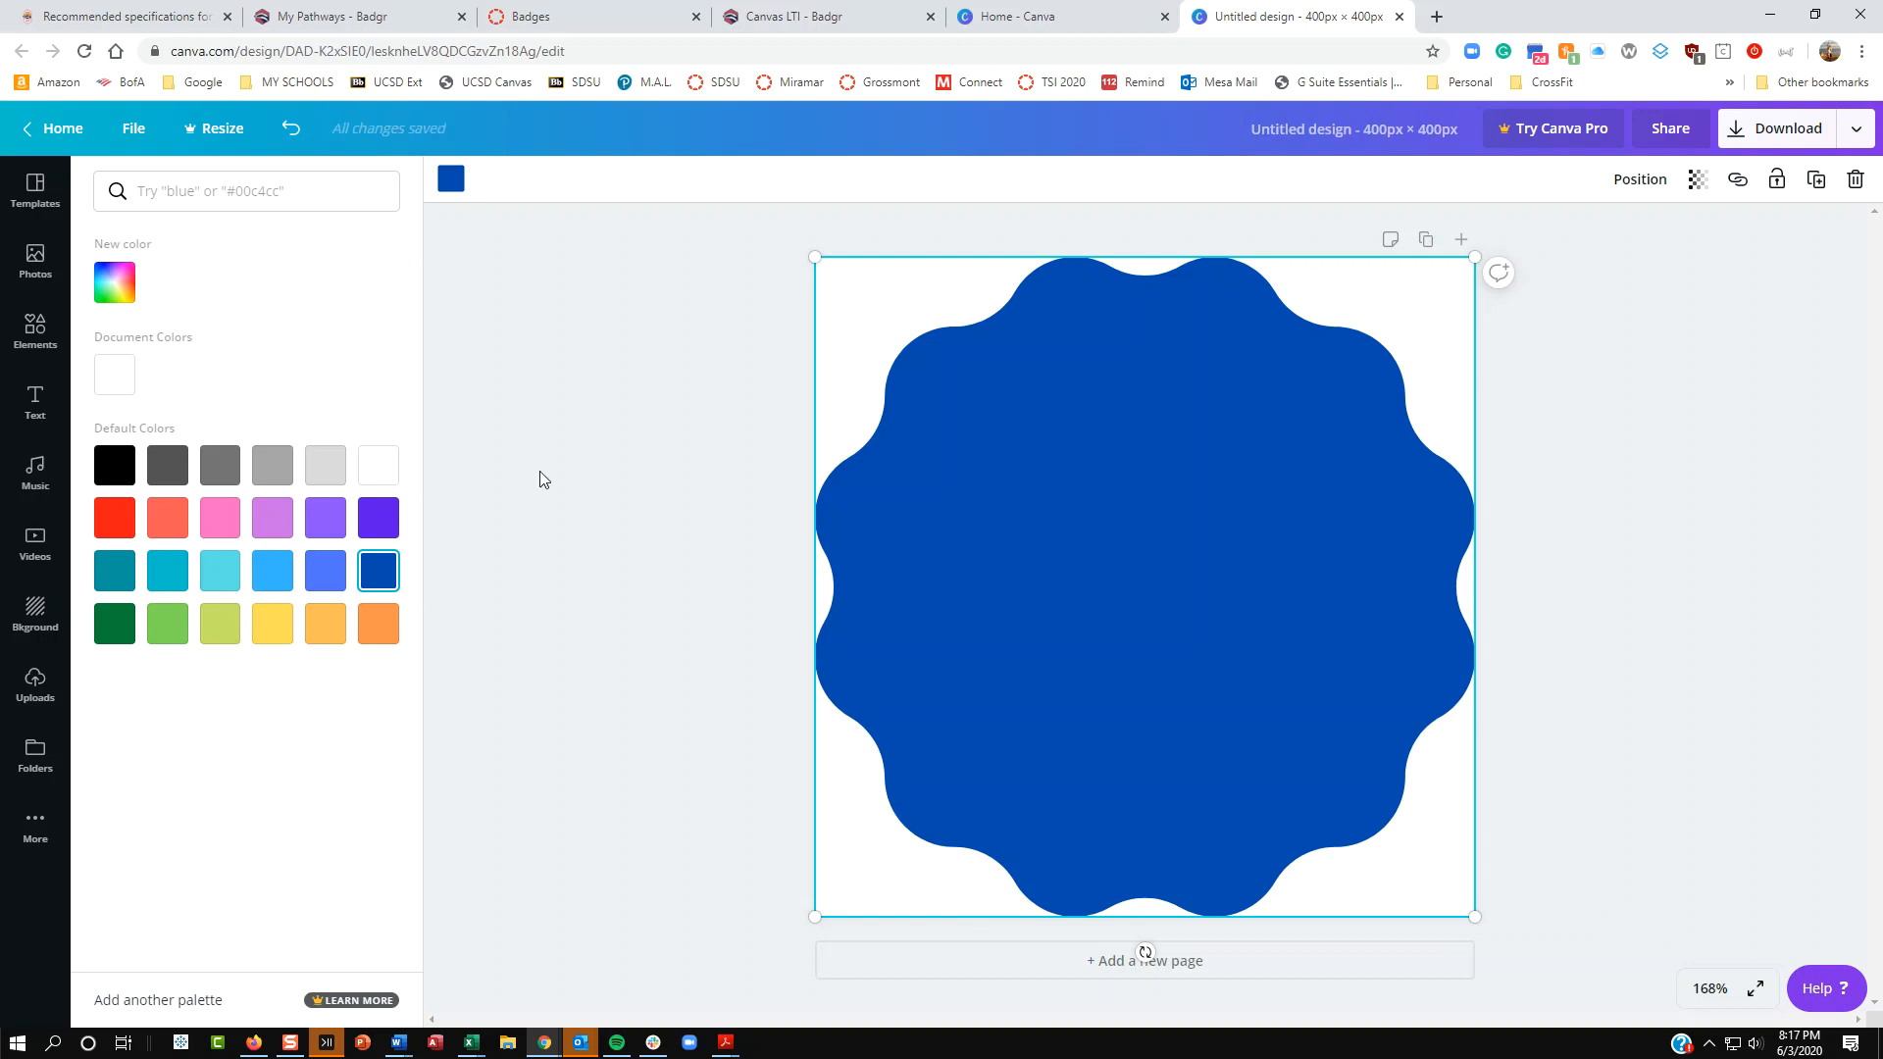
Step: Add the wavy brush-stroke gradient across the lower part of the blue badge and enlarge it
{"action": "left_click", "coordinate": [37, 338]}
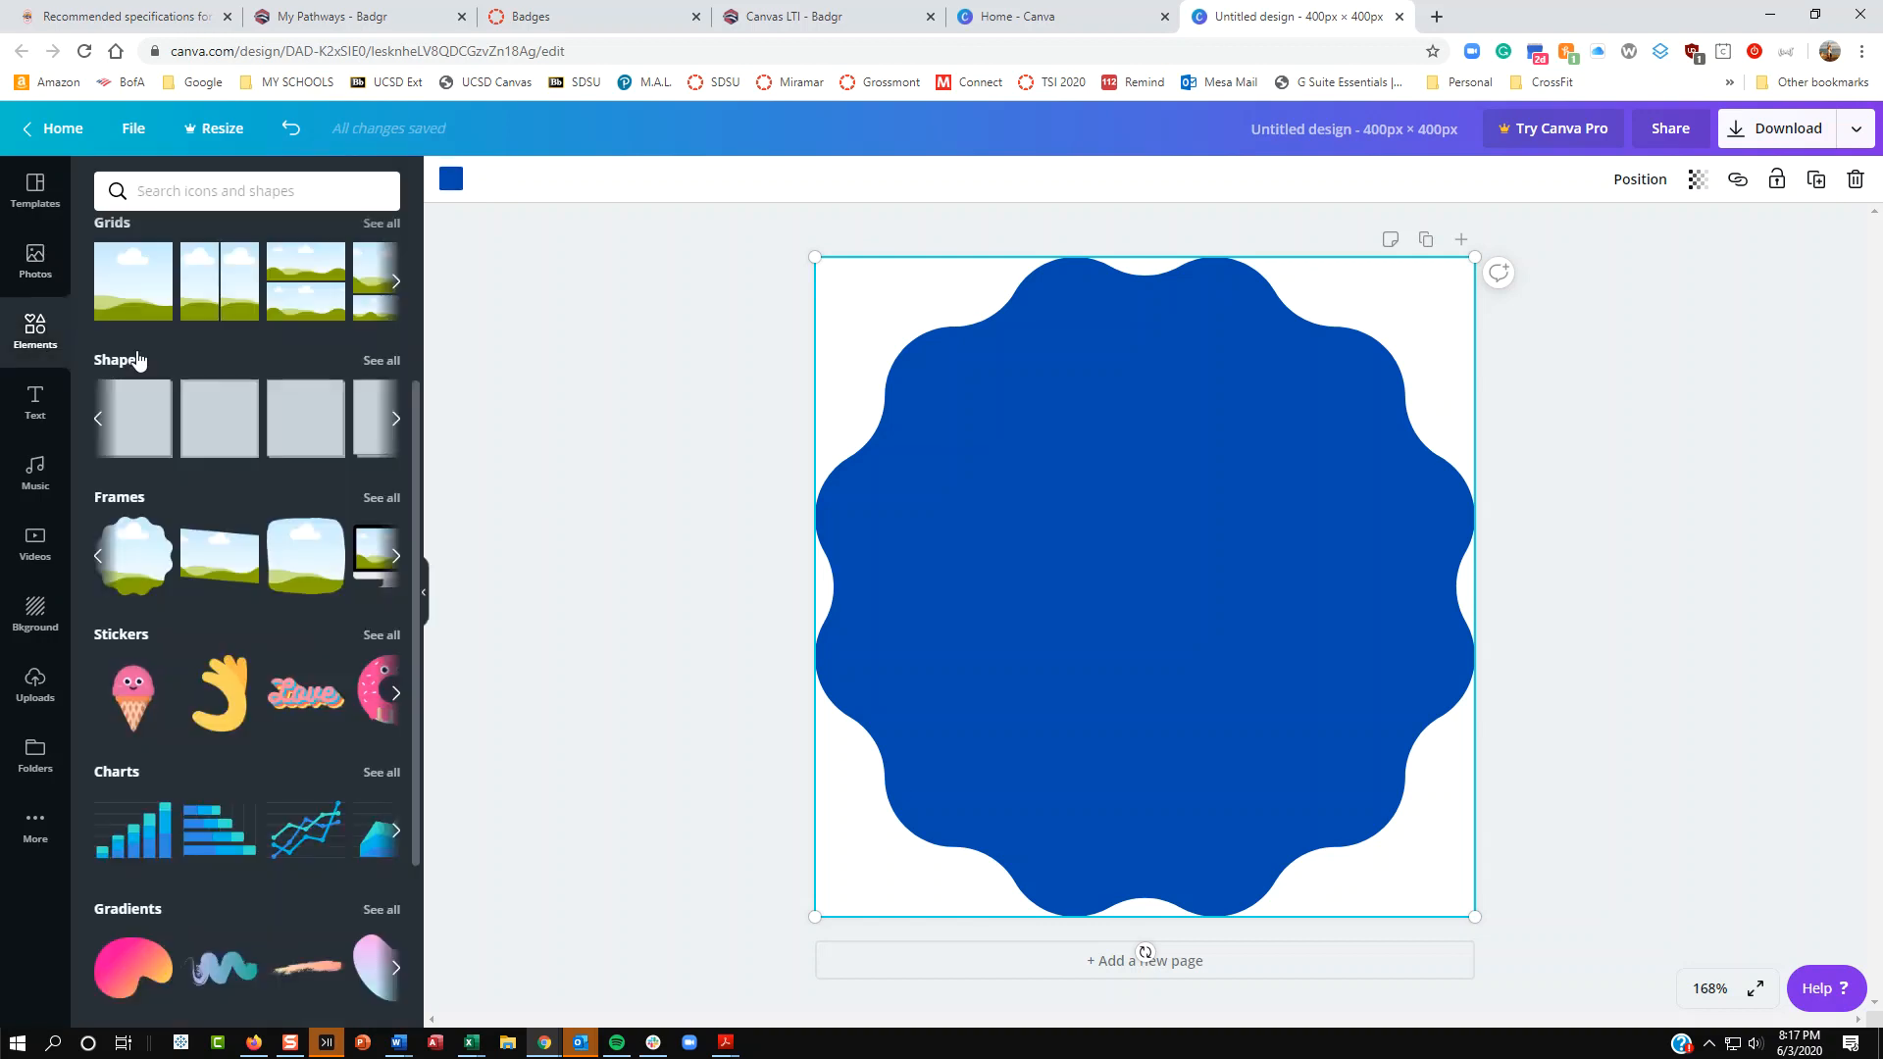
{"action": "left_click", "coordinate": [37, 275]}
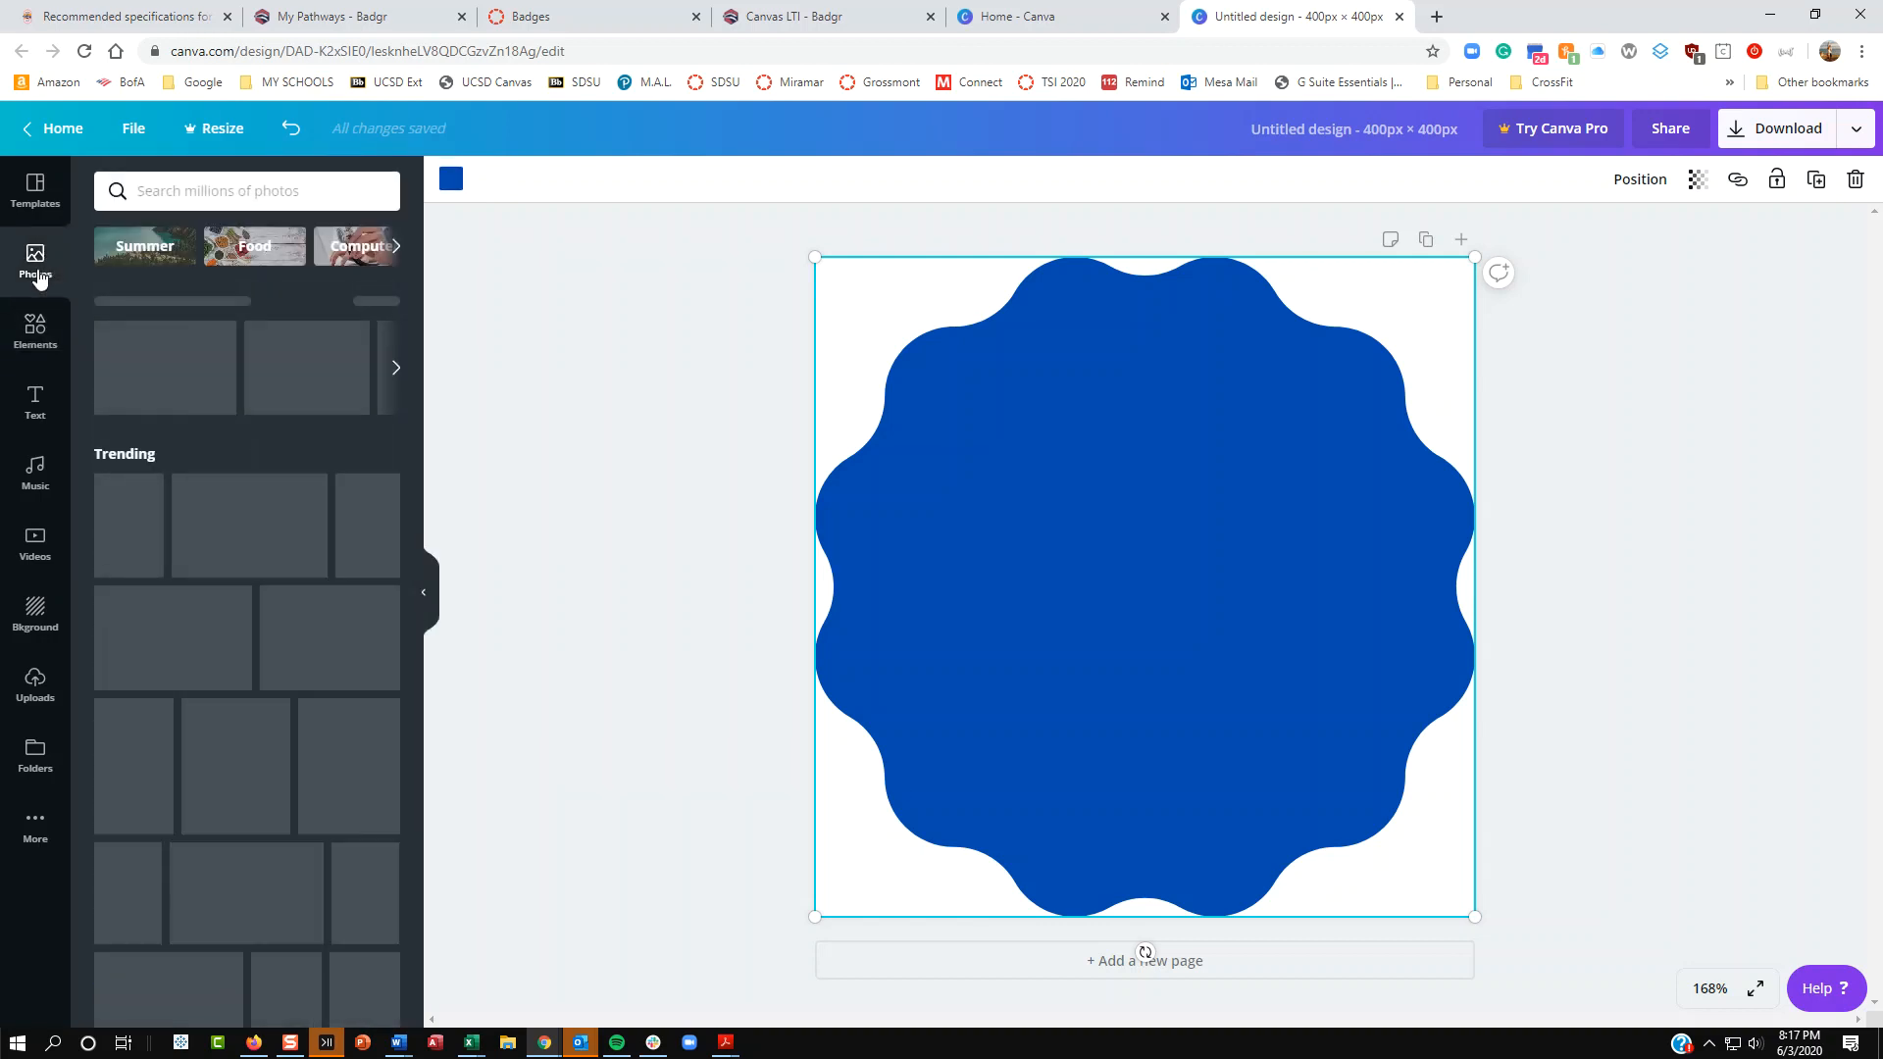
{"action": "left_click", "coordinate": [35, 332]}
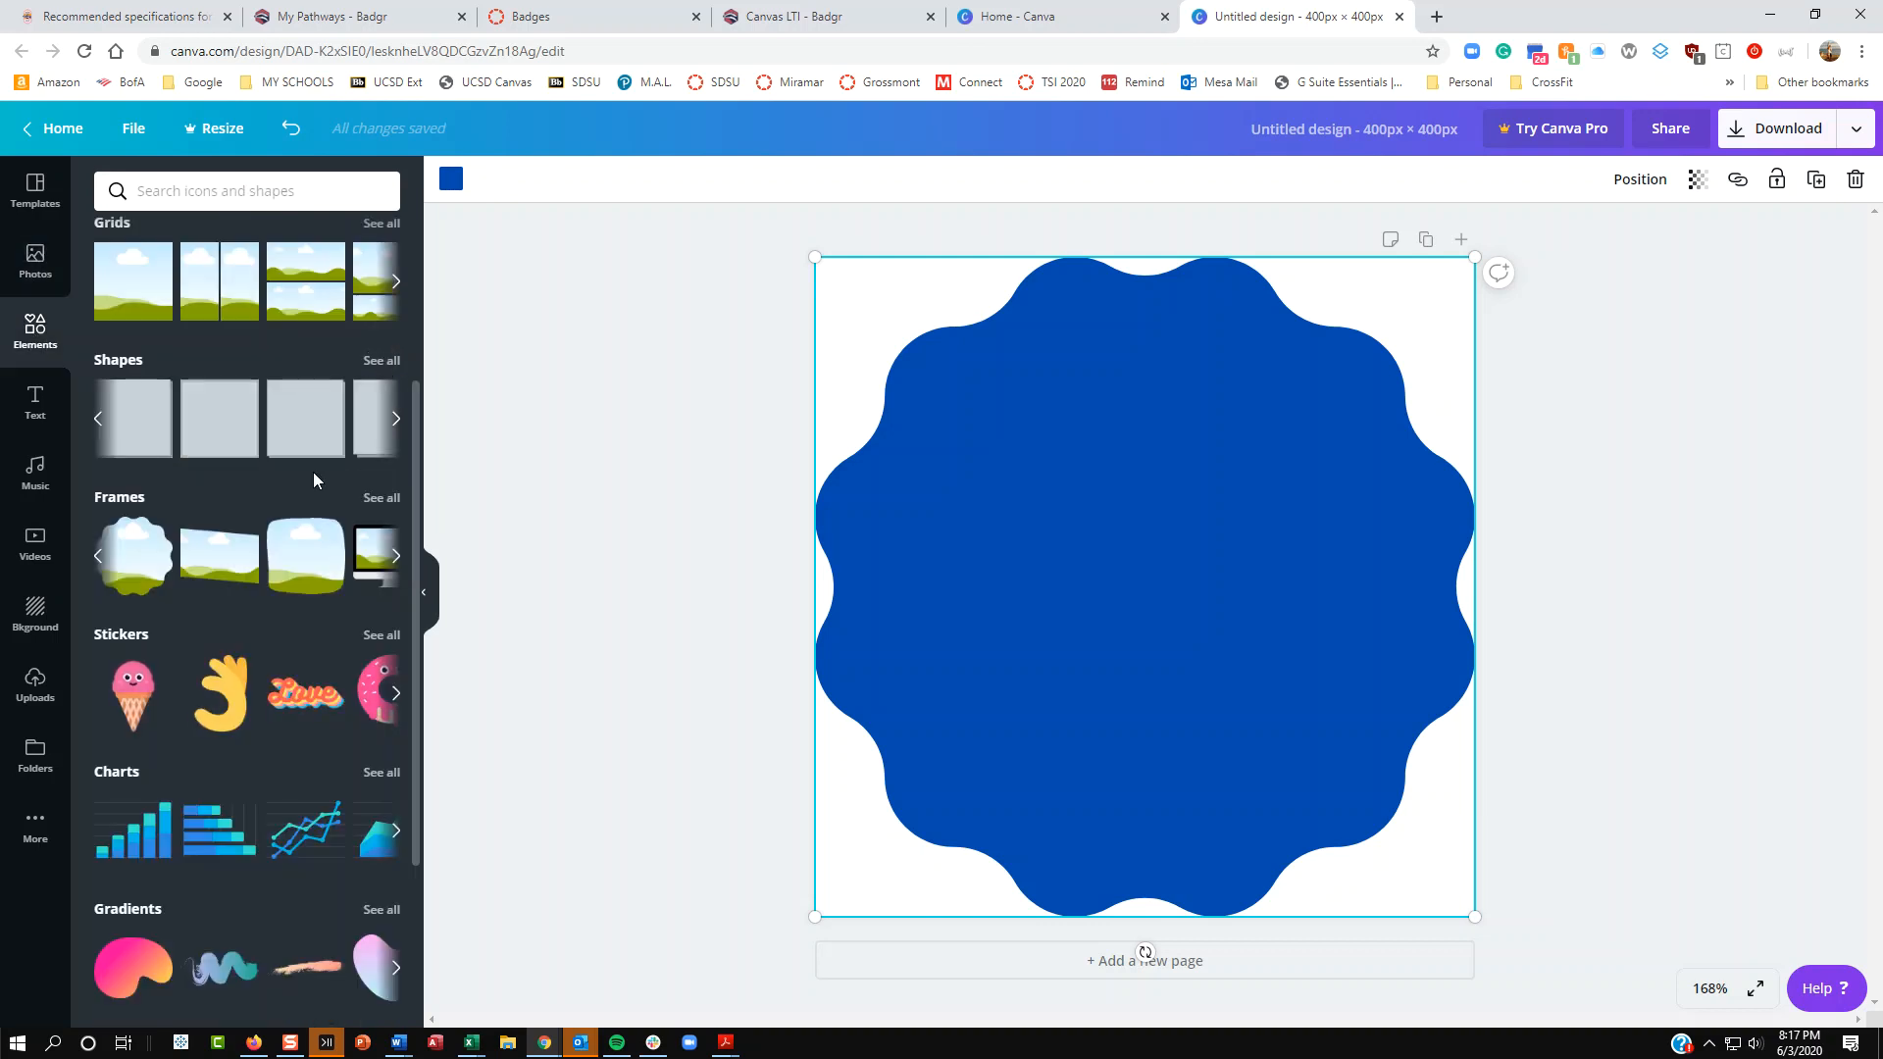
{"action": "scroll", "coordinate": [314, 472], "scroll_direction": "down", "scroll_amount": 2}
{"action": "scroll", "coordinate": [282, 615], "scroll_direction": "down", "scroll_amount": 3}
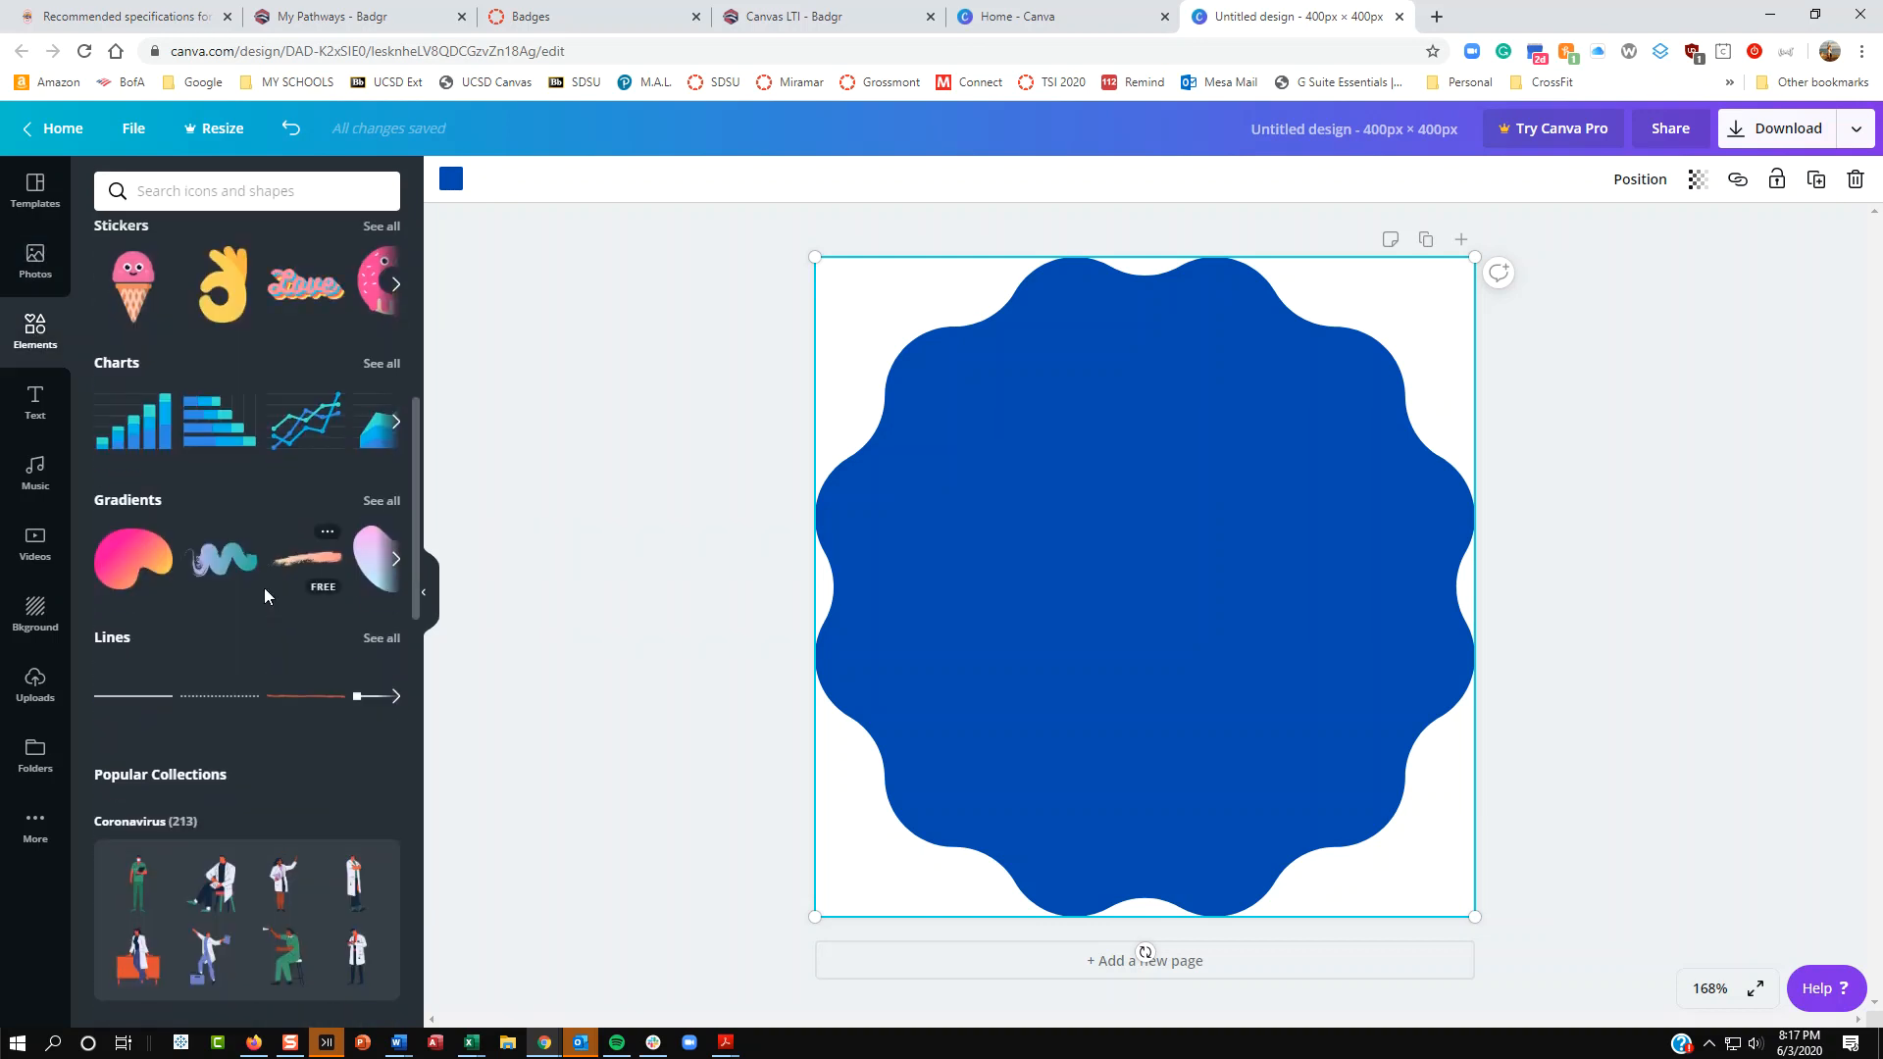
{"action": "mouse_move", "coordinate": [217, 493]}
{"action": "left_mouse_down"}
{"action": "mouse_move", "coordinate": [1044, 845]}
{"action": "mouse_move", "coordinate": [1079, 798]}
{"action": "mouse_move", "coordinate": [985, 802]}
{"action": "left_mouse_up"}
{"action": "left_click_drag", "start_coordinate": [1252, 753], "coordinate": [1520, 822]}
{"action": "left_click_drag", "start_coordinate": [1197, 778], "coordinate": [1206, 813]}
{"action": "left_click", "coordinate": [1429, 870]}
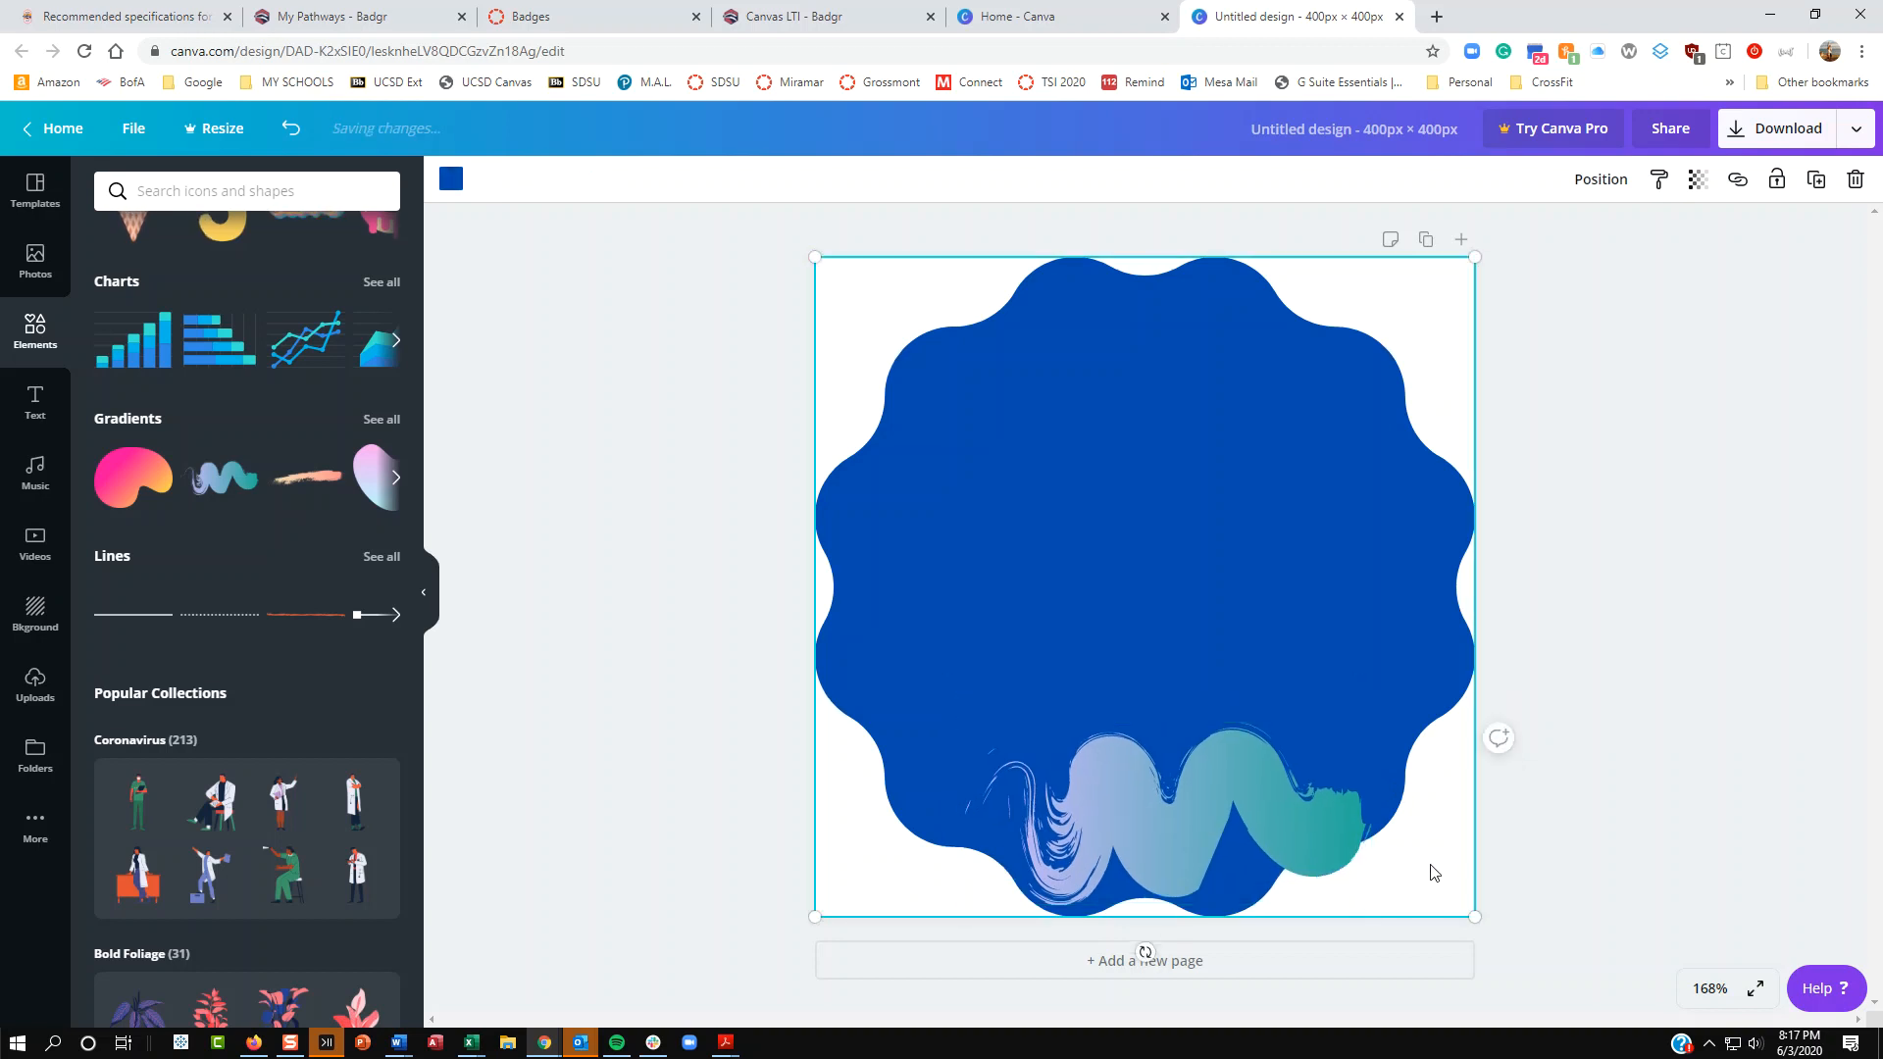
Step: Try the doctor with the tablet from the Coronavirus collection, and replace it with the arm-raising doctor at the badge's left side
{"action": "left_click", "coordinate": [396, 479]}
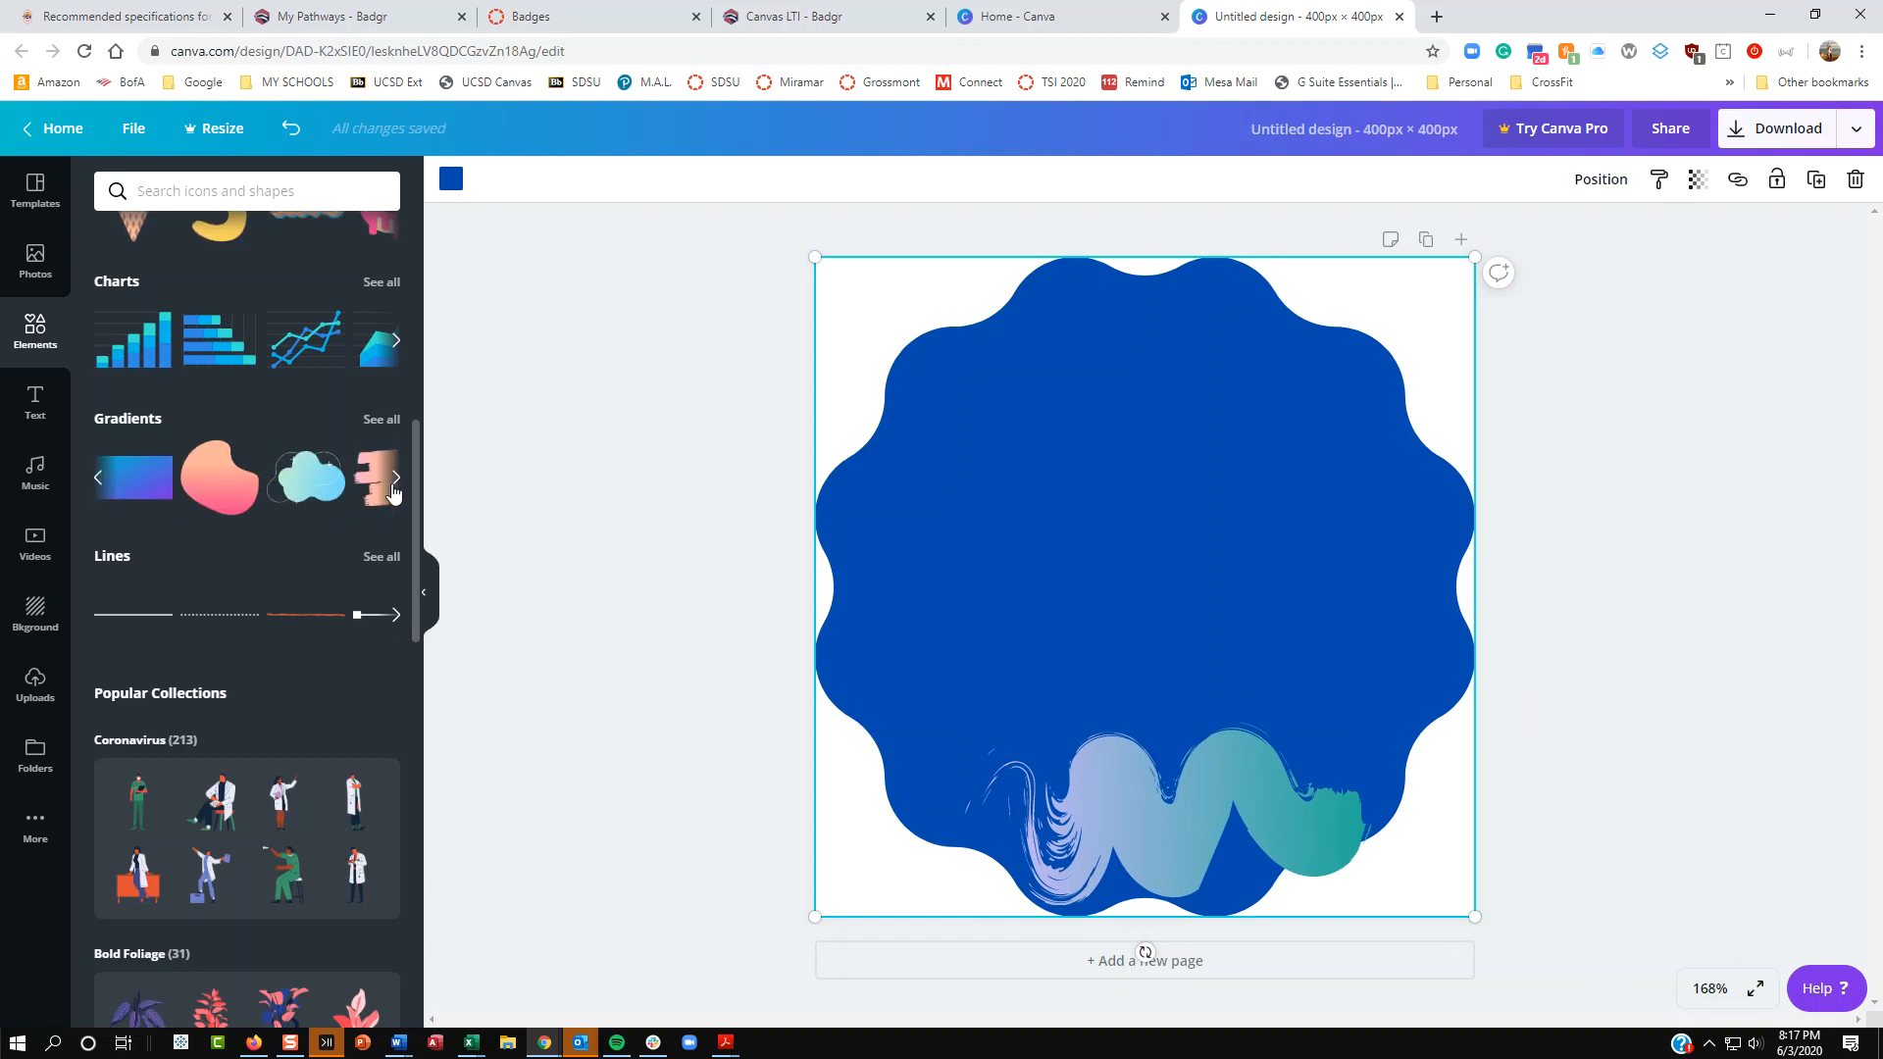
{"action": "scroll", "coordinate": [282, 740], "scroll_direction": "down", "scroll_amount": 4}
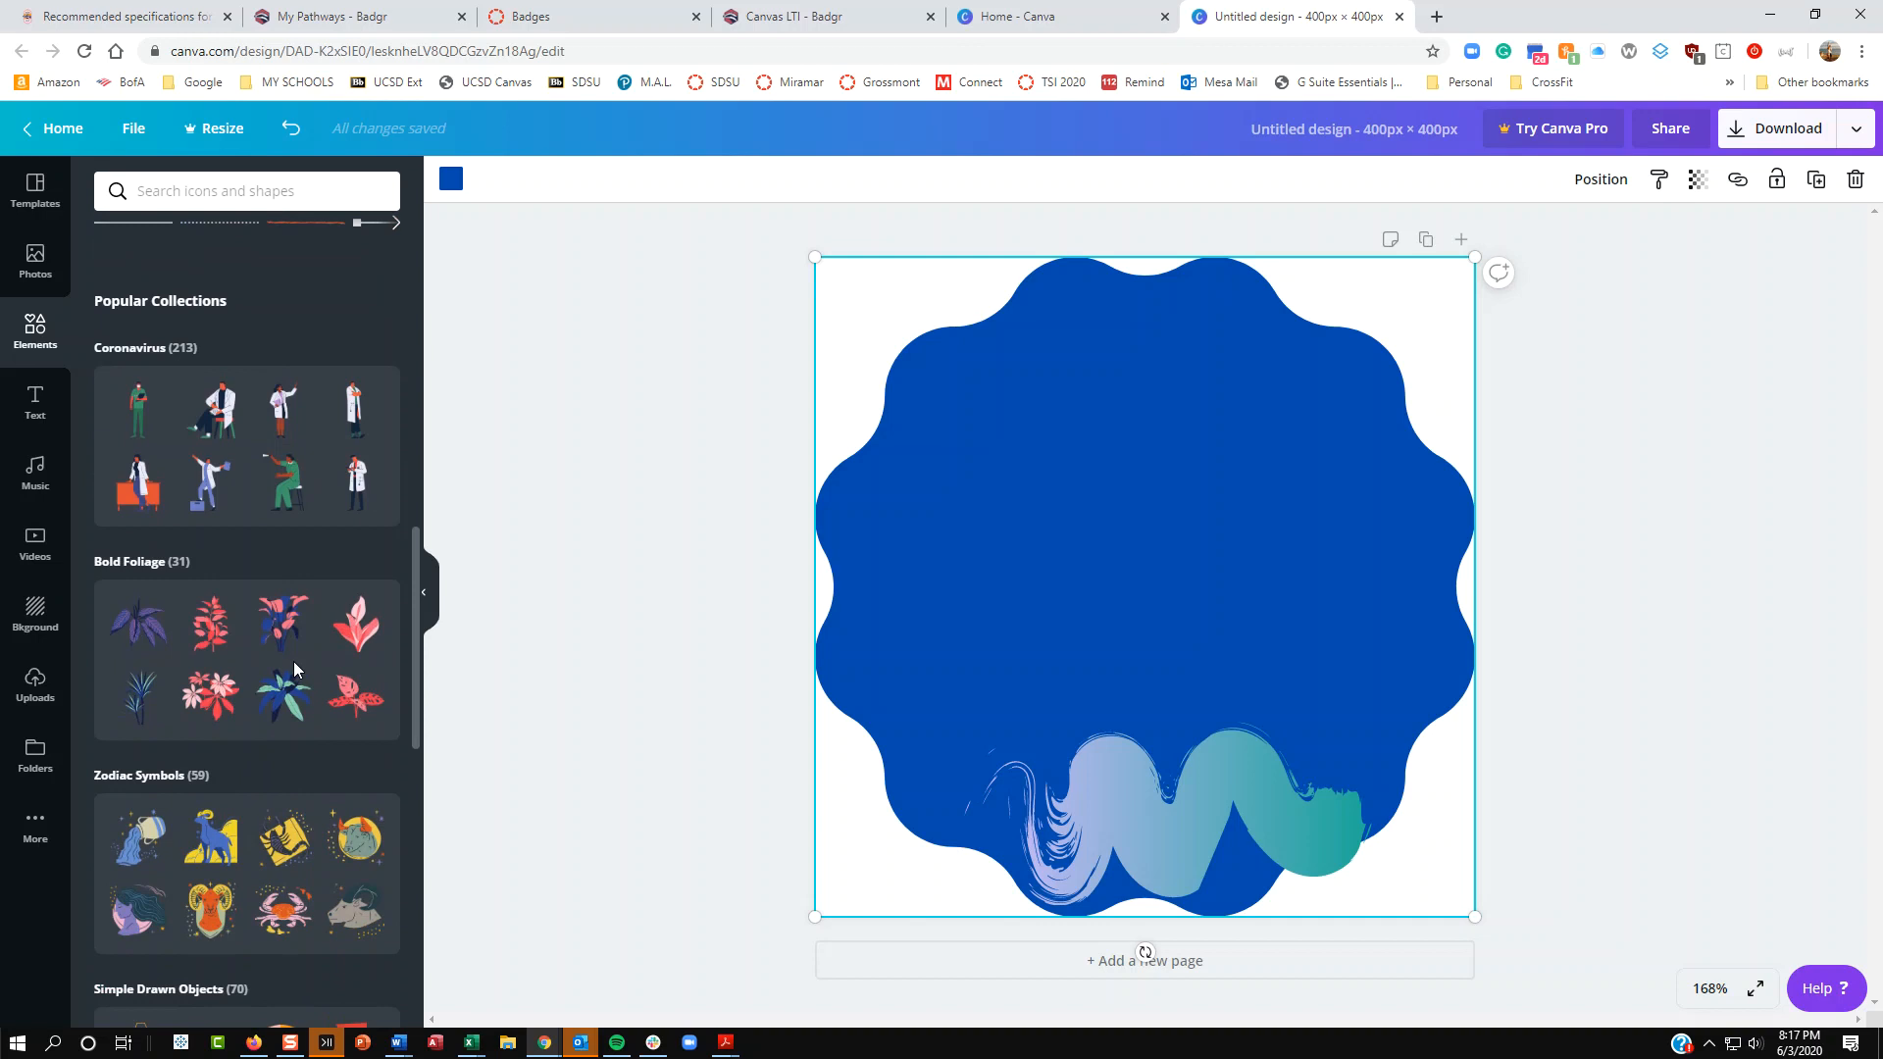
{"action": "left_click_drag", "start_coordinate": [360, 488], "coordinate": [1117, 389]}
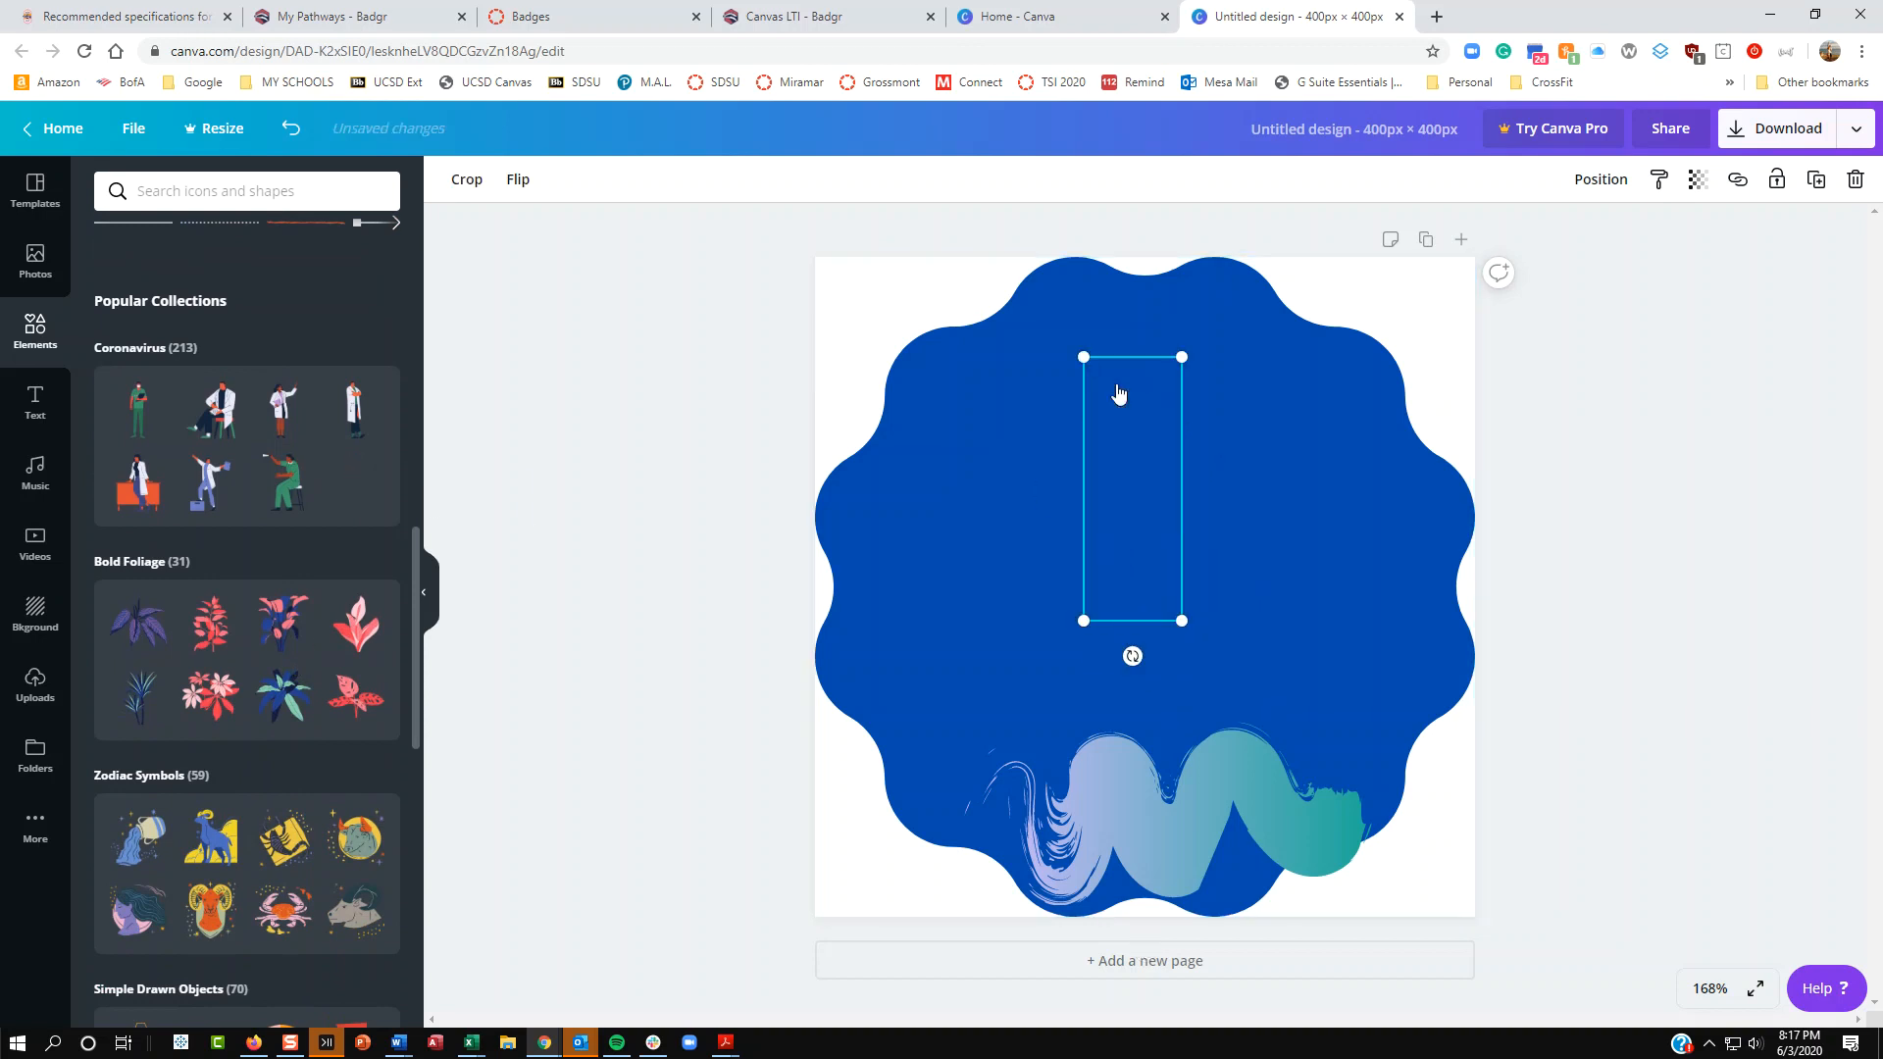
{"action": "left_click_drag", "start_coordinate": [1138, 458], "coordinate": [970, 534]}
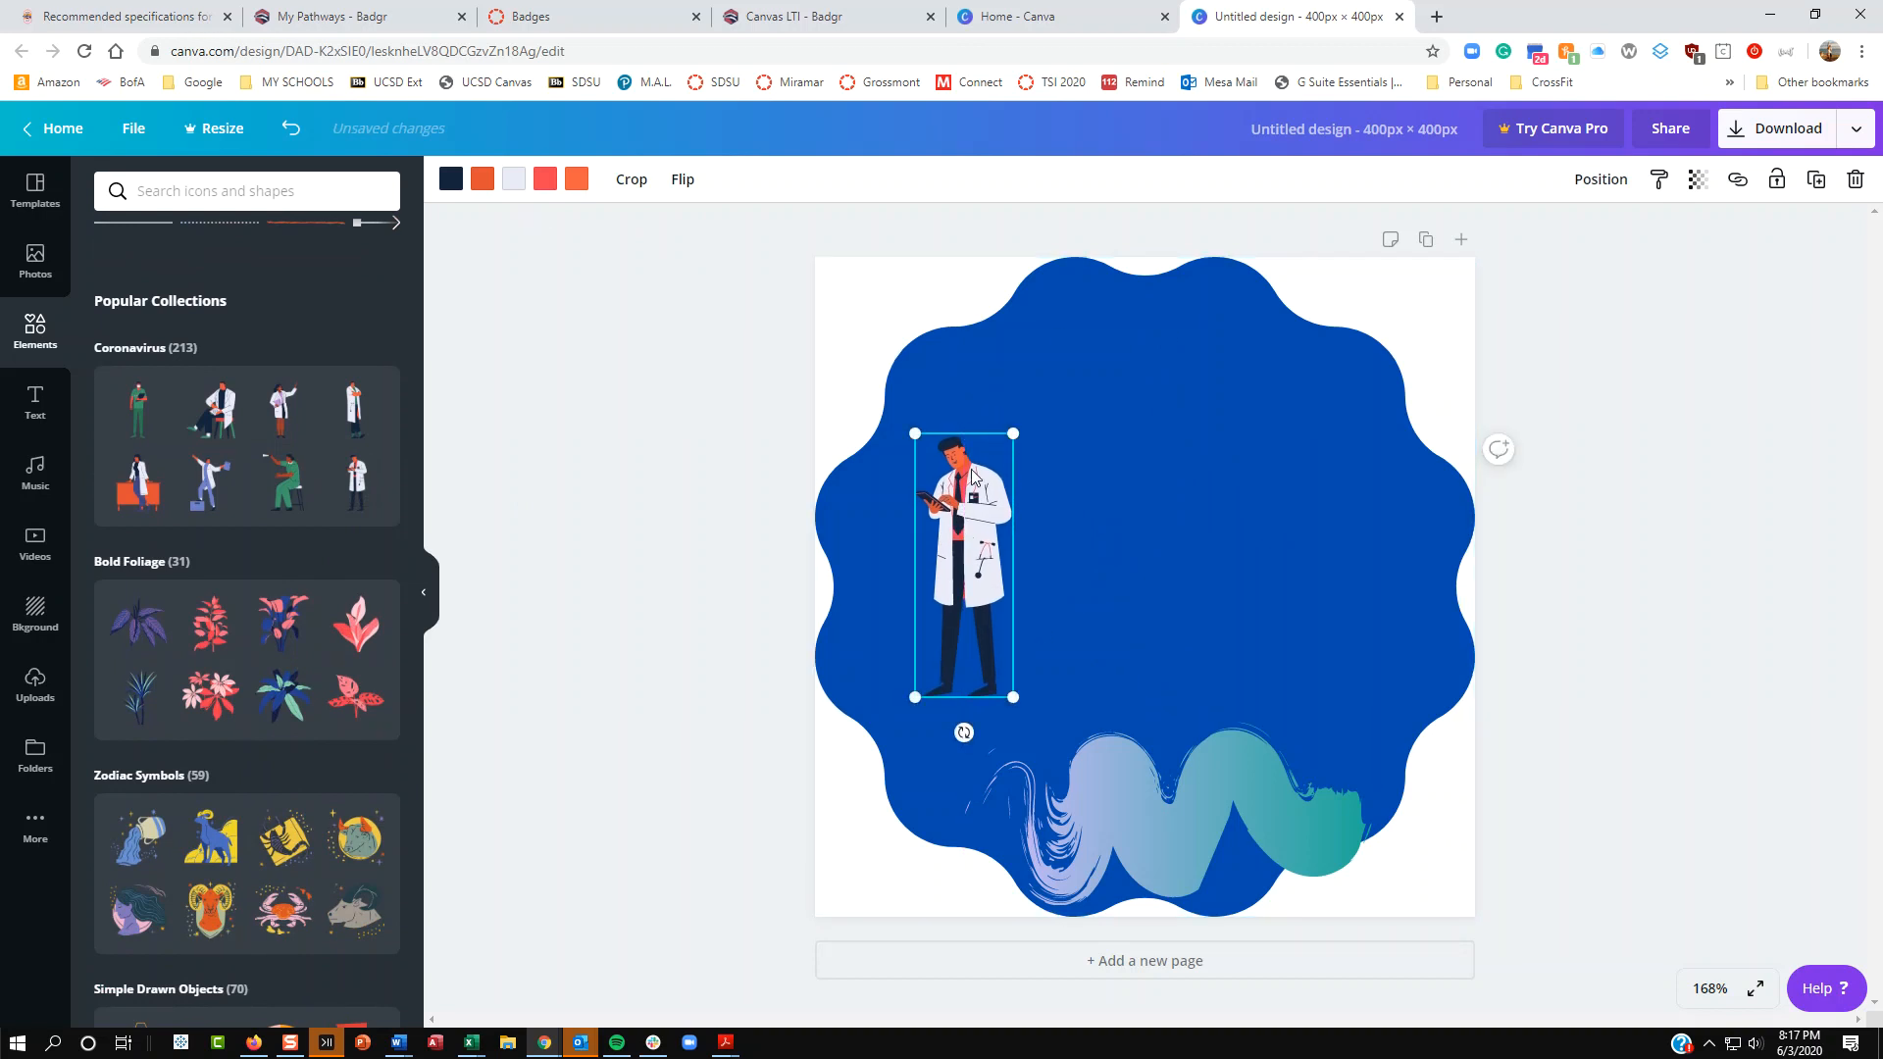
{"action": "key", "text": "Delete"}
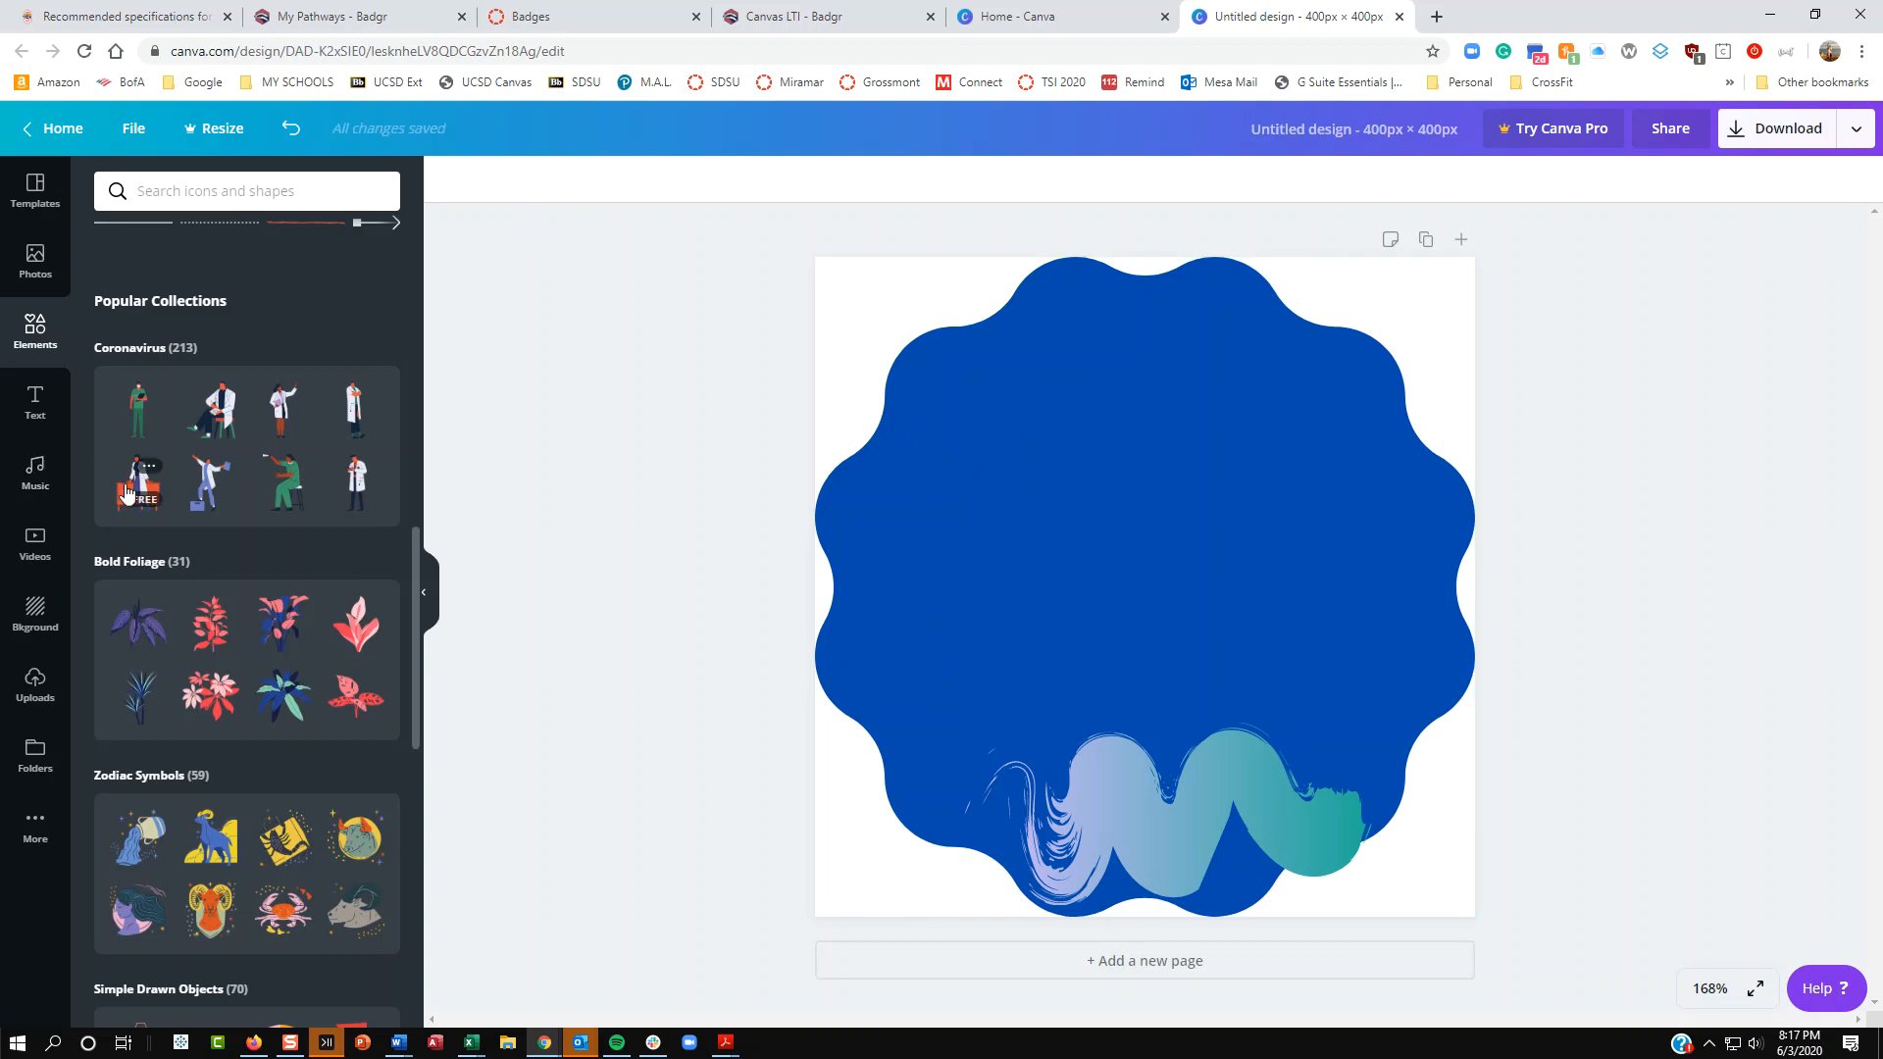
{"action": "left_click_drag", "start_coordinate": [280, 402], "coordinate": [888, 495]}
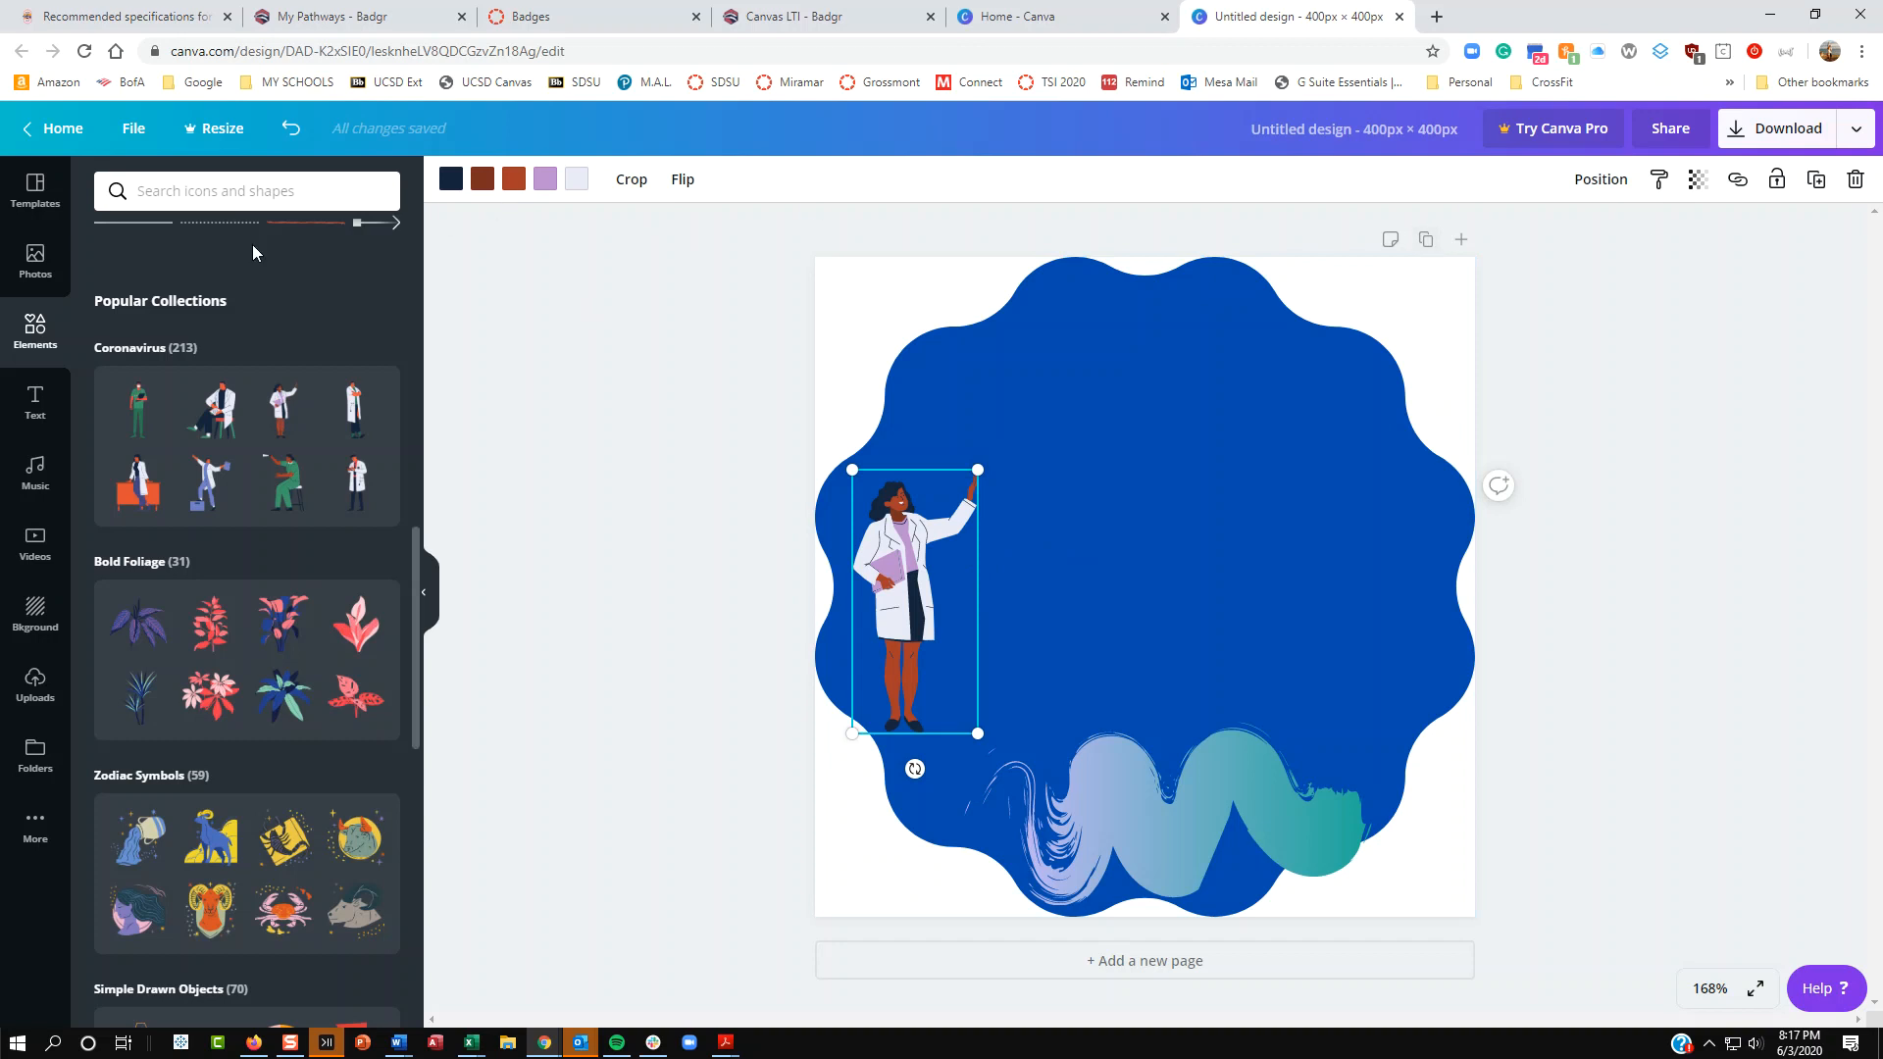
Step: Add a heading across the upper part of the badge that reads "You & Your Future"
{"action": "left_click", "coordinate": [34, 416]}
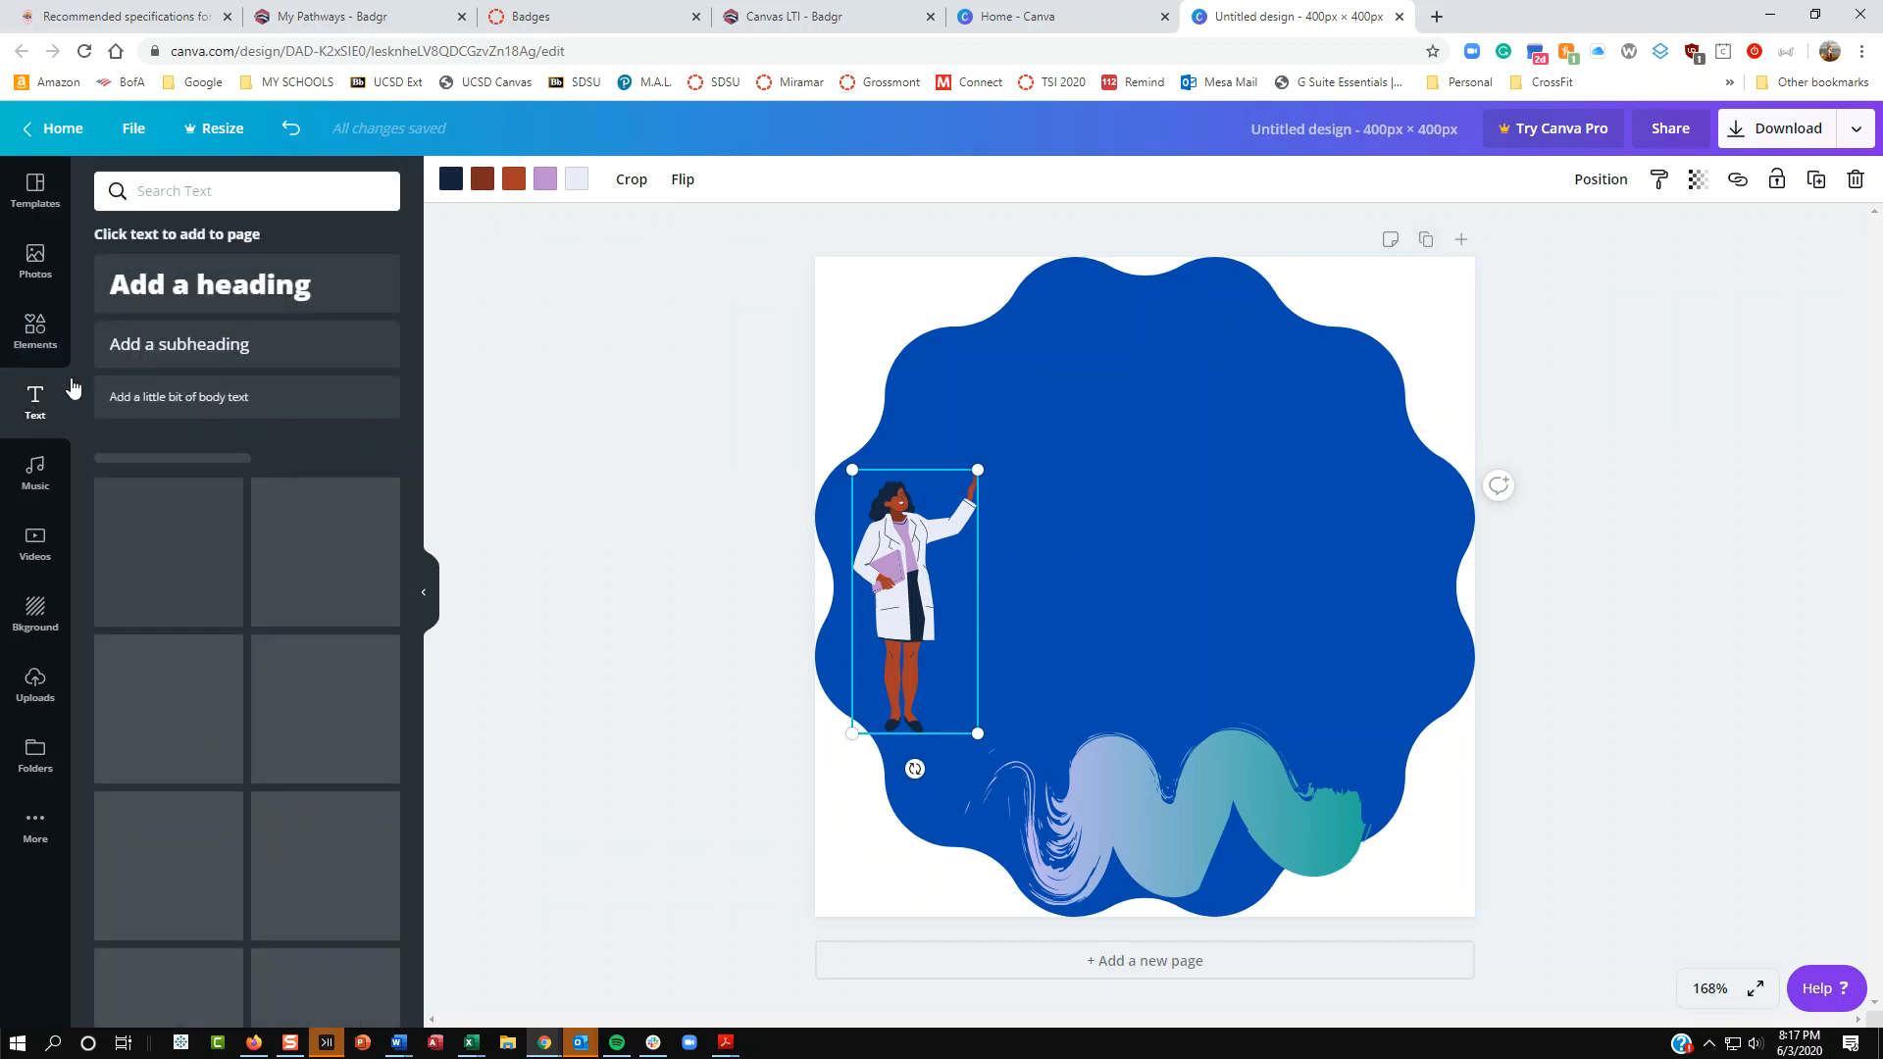
{"action": "left_click", "coordinate": [210, 287]}
{"action": "left_click", "coordinate": [1167, 590]}
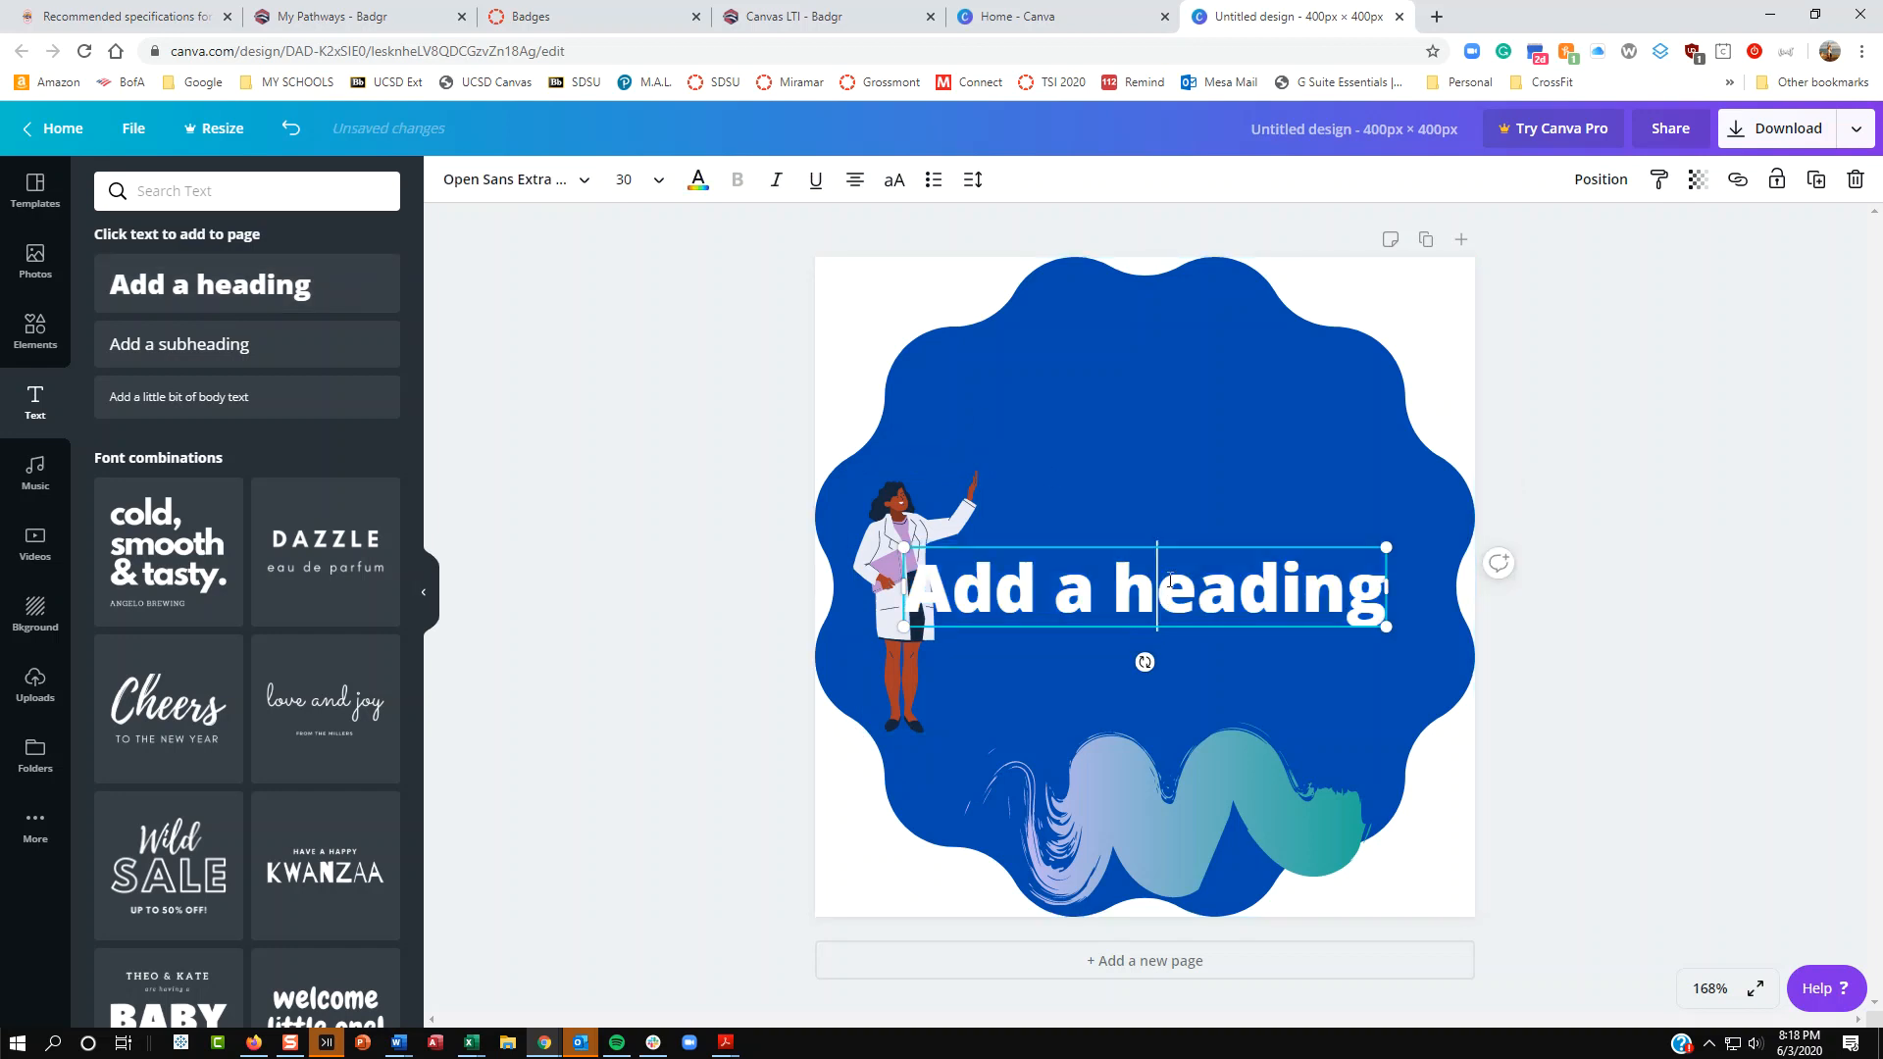
{"action": "left_click_drag", "start_coordinate": [1183, 545], "coordinate": [1182, 387]}
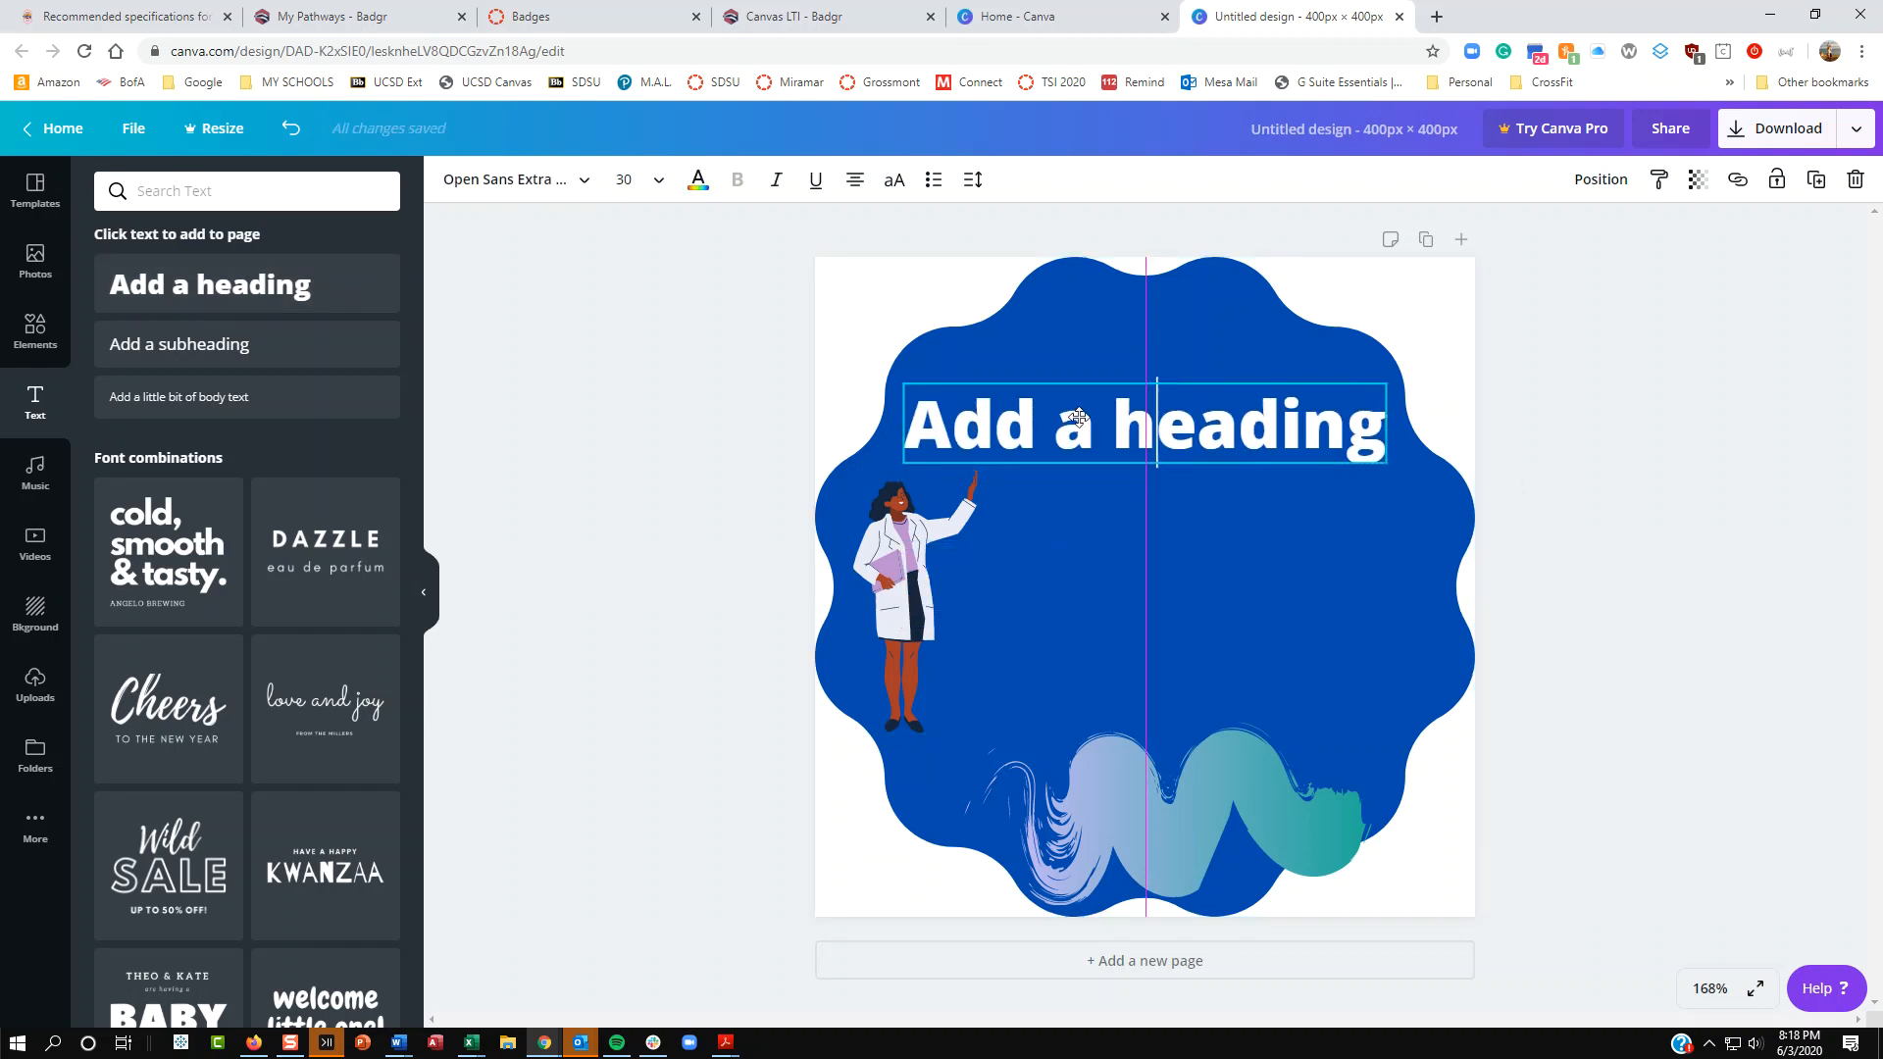
{"action": "left_click_drag", "start_coordinate": [918, 417], "coordinate": [1410, 414]}
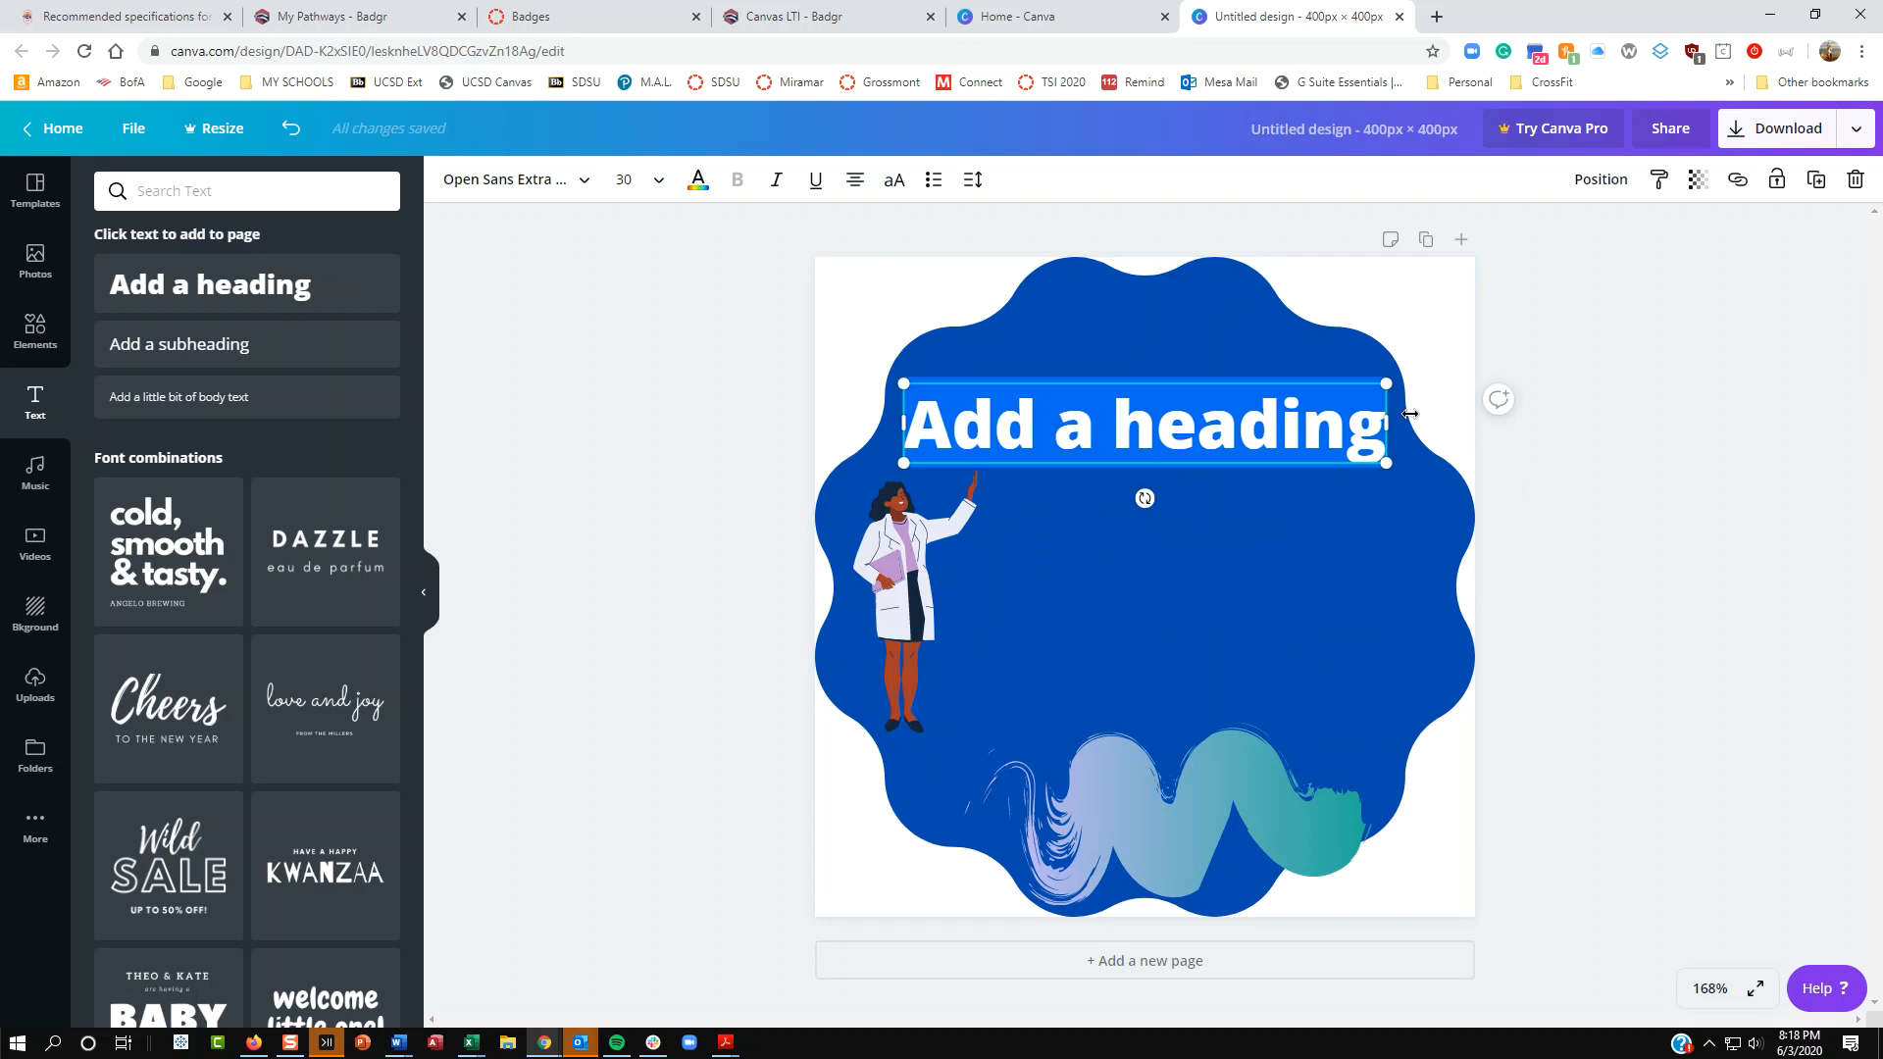
{"action": "type", "text": "You"}
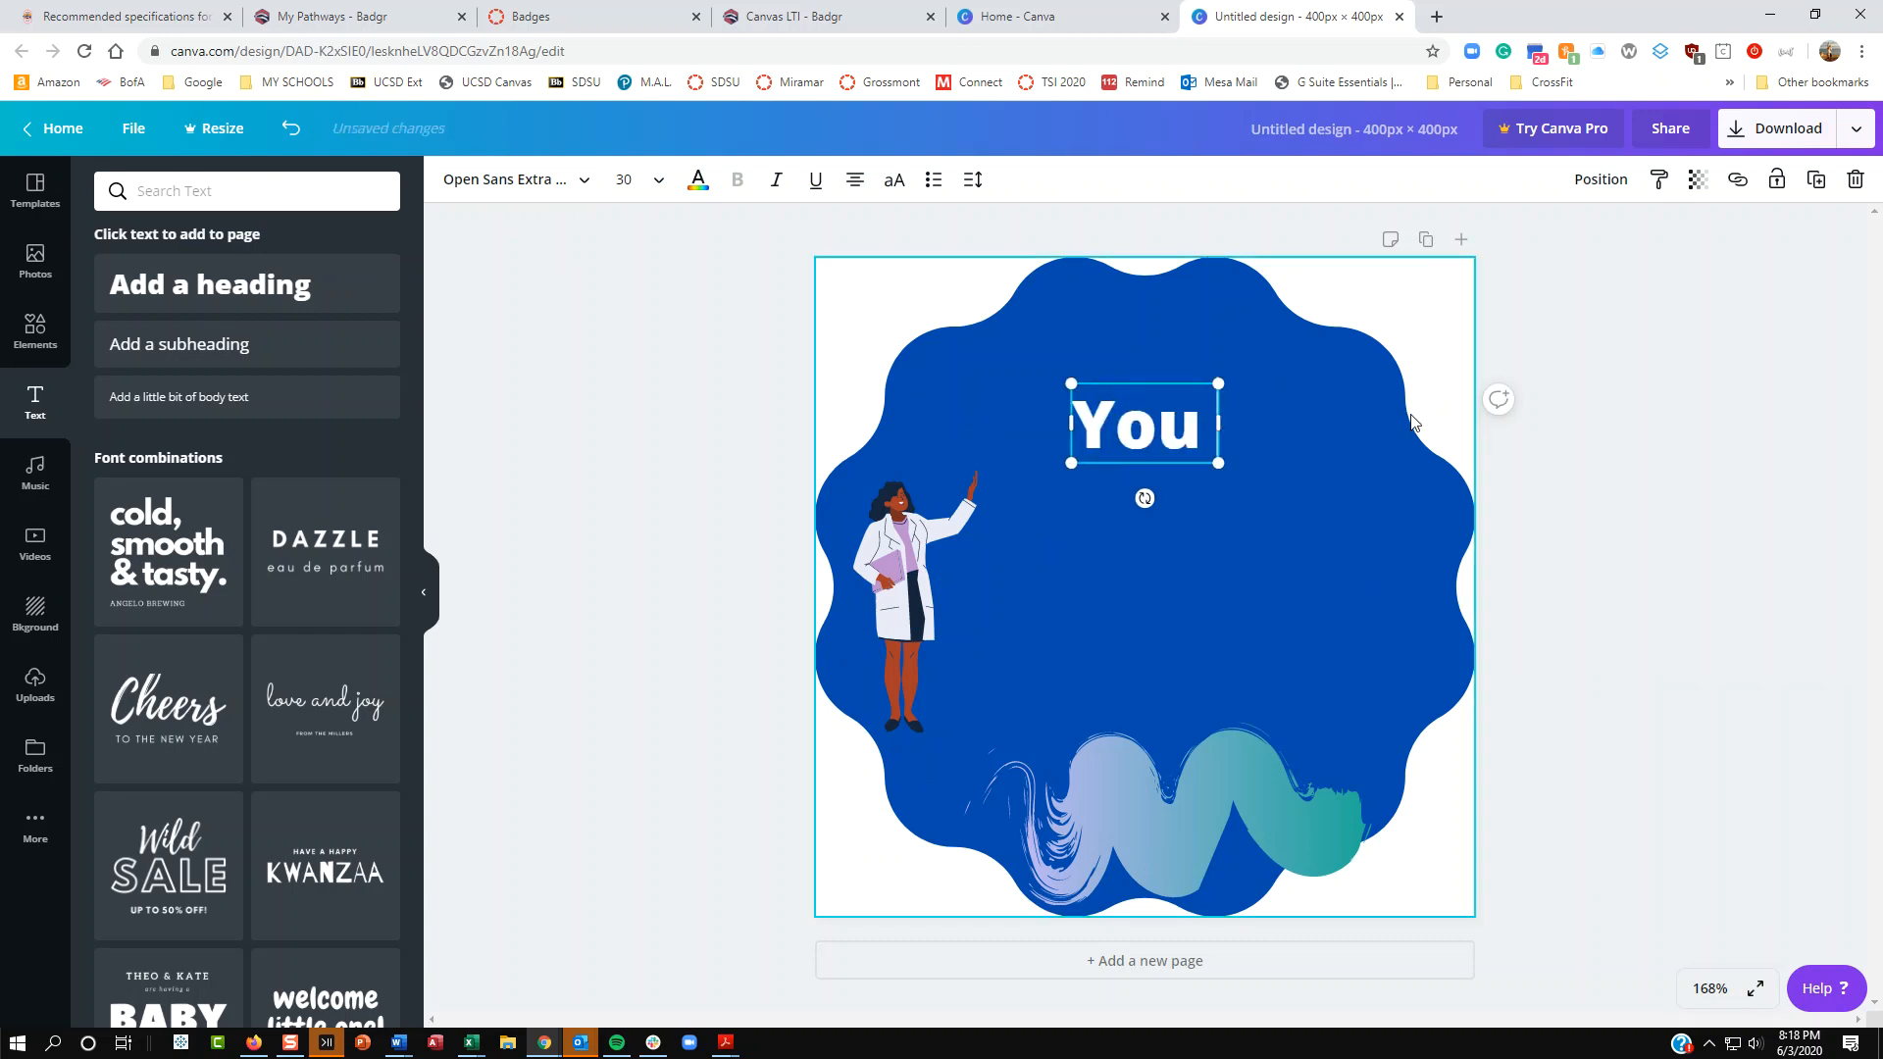
{"action": "type", "text": " & Your"}
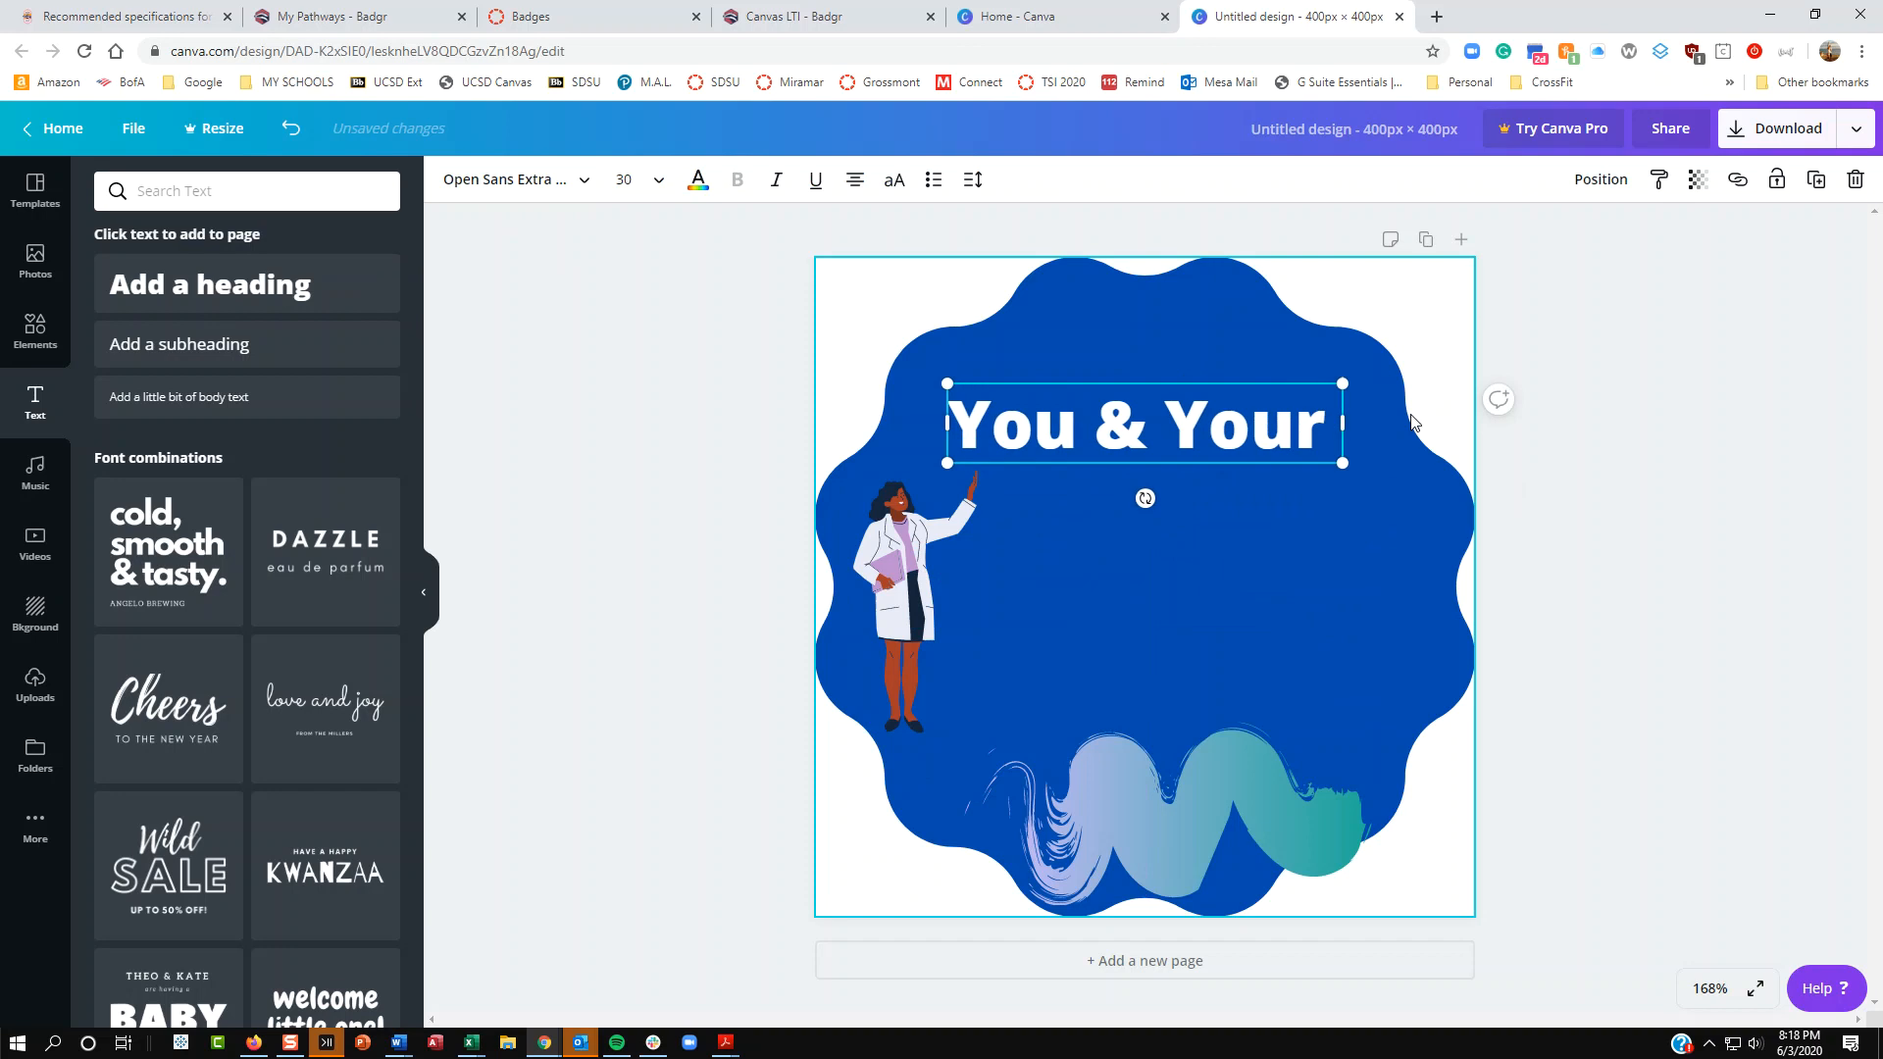
{"action": "type", "text": " Future"}
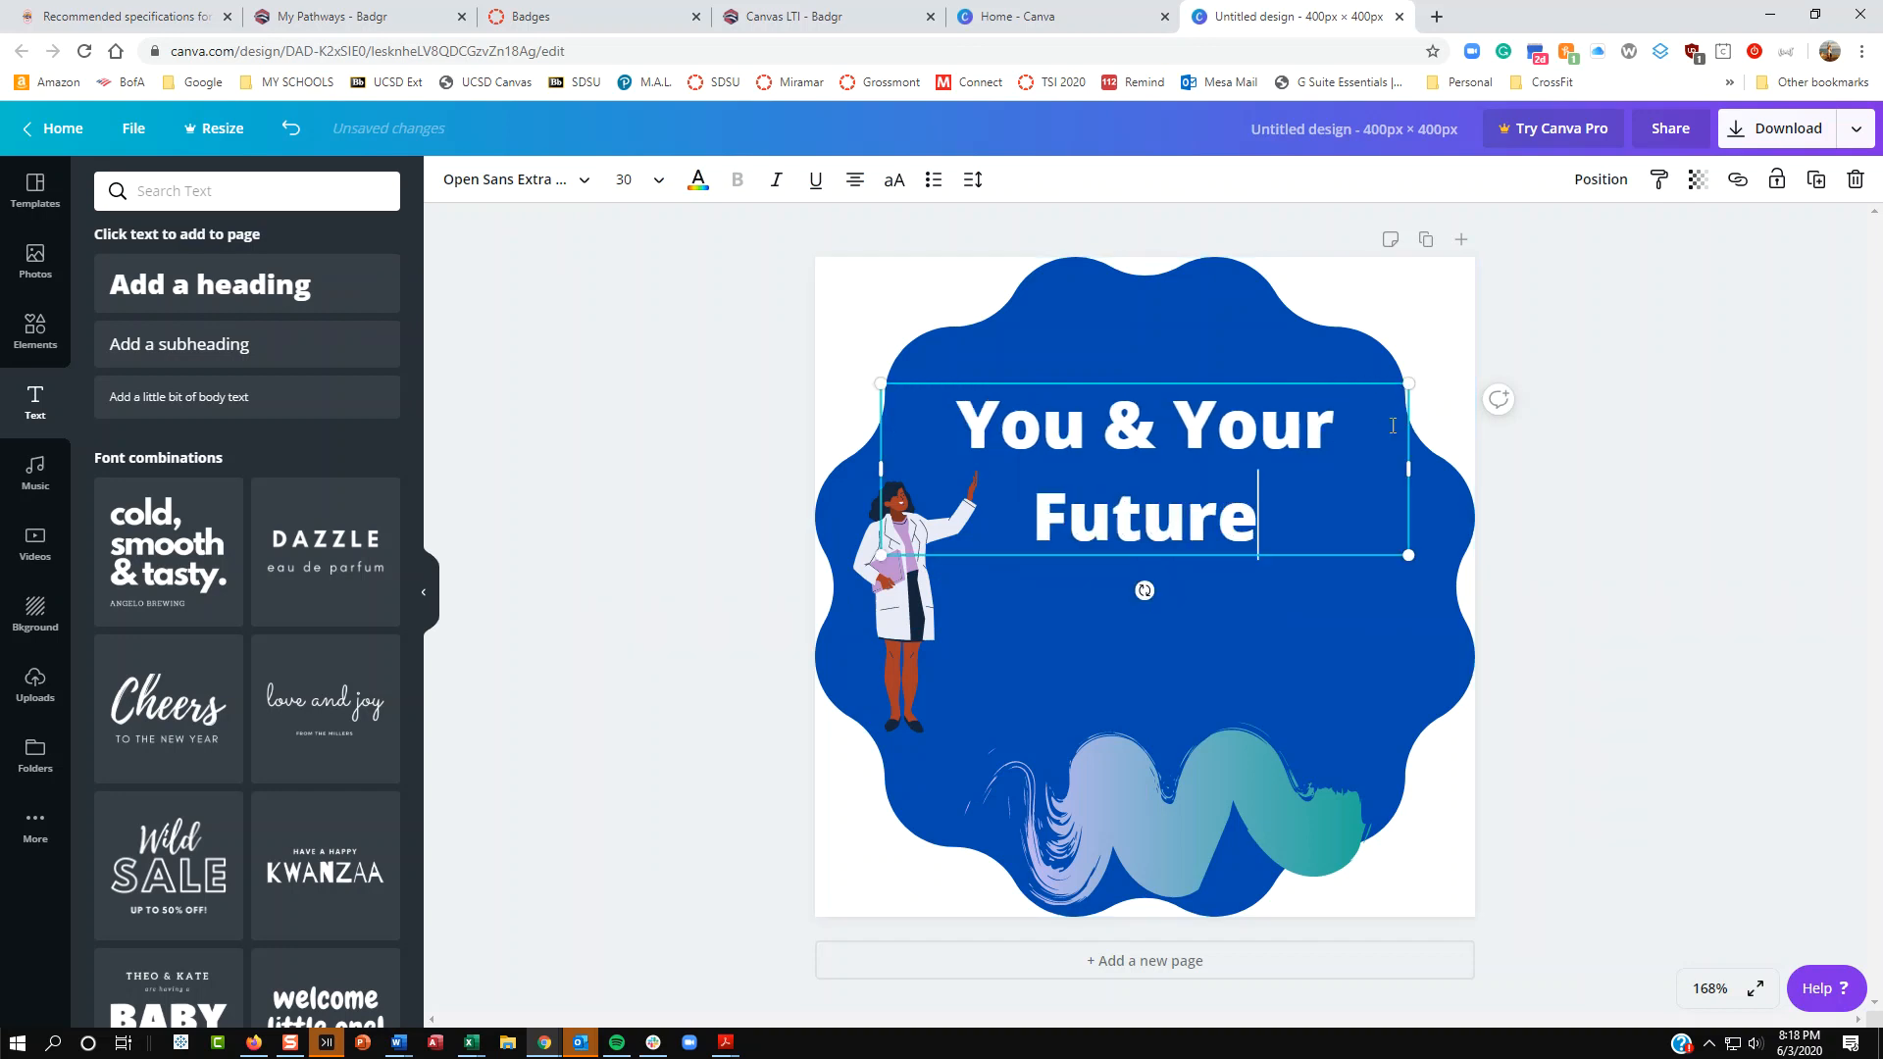
{"action": "left_click", "coordinate": [1306, 623]}
{"action": "left_click", "coordinate": [971, 420]}
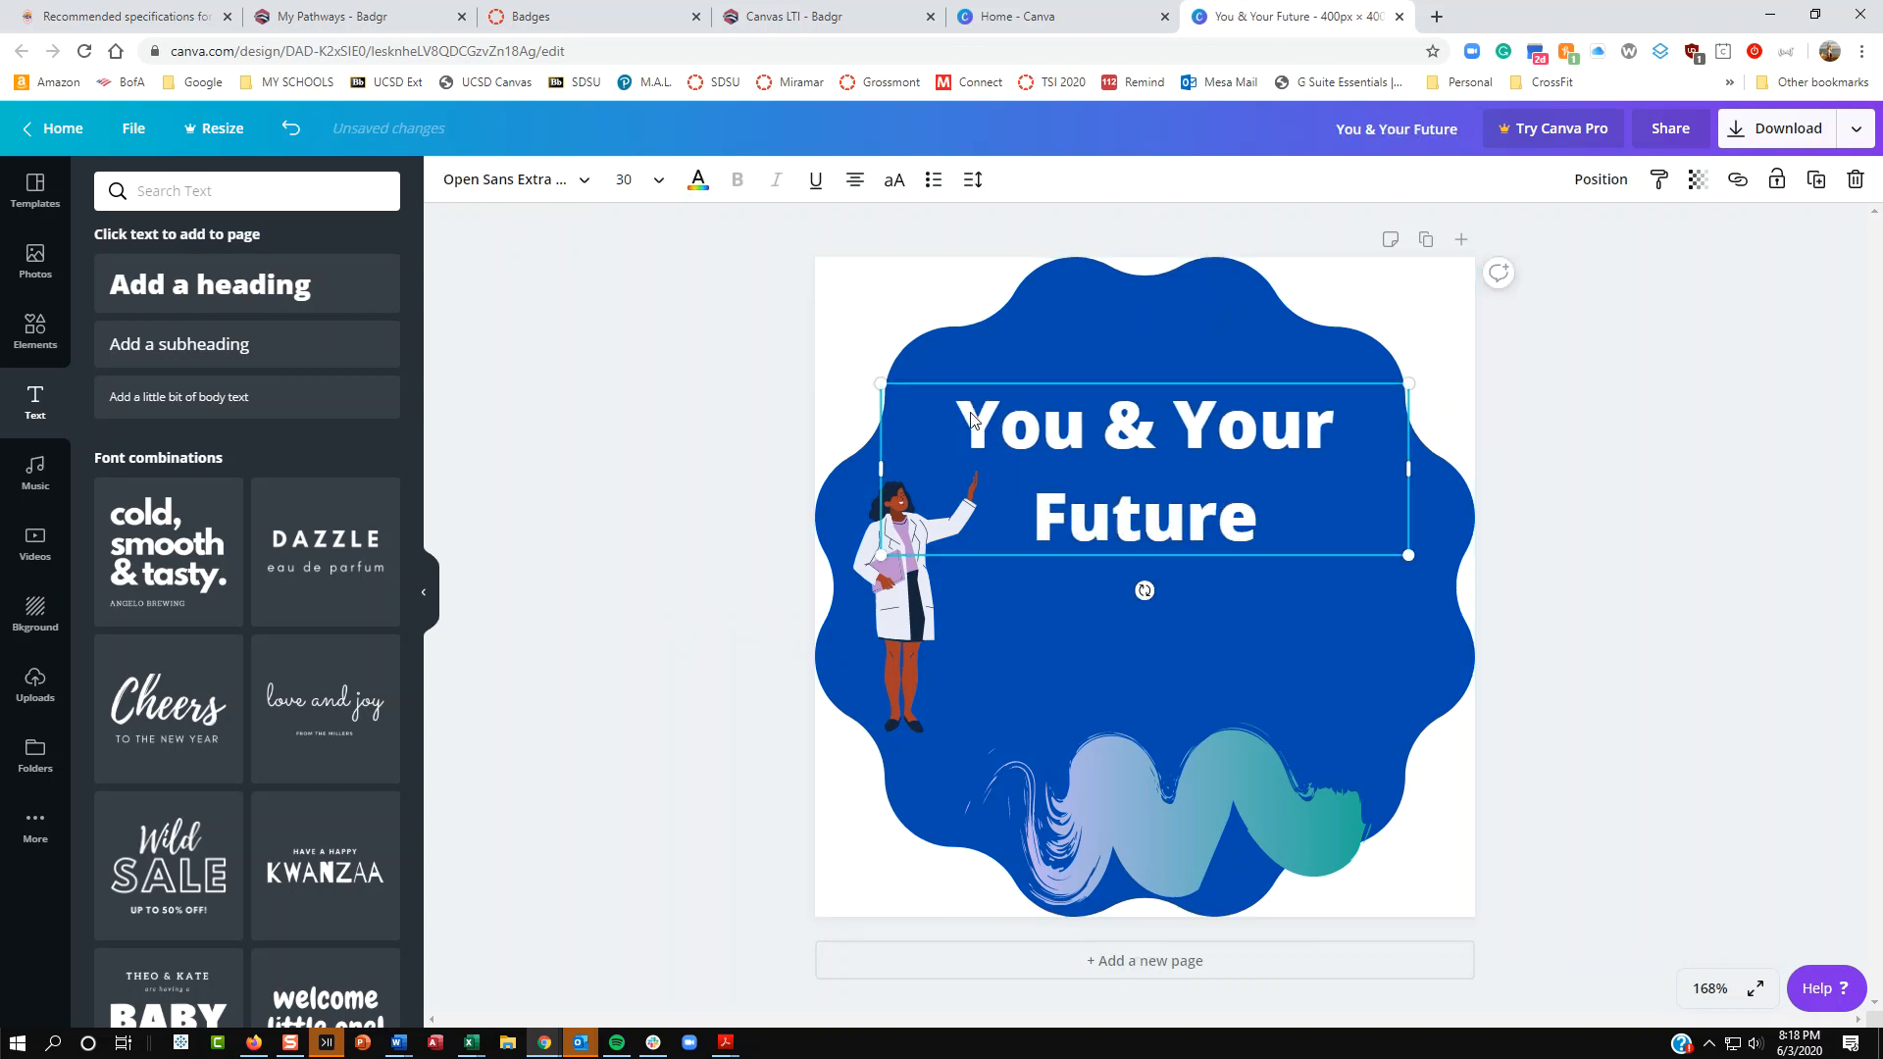
Step: Insert "COMPLETION:" followed by a blank line above "You & Your Future" in the badge heading
{"action": "left_click", "coordinate": [971, 422]}
{"action": "type", "text": "COMPLETION:"}
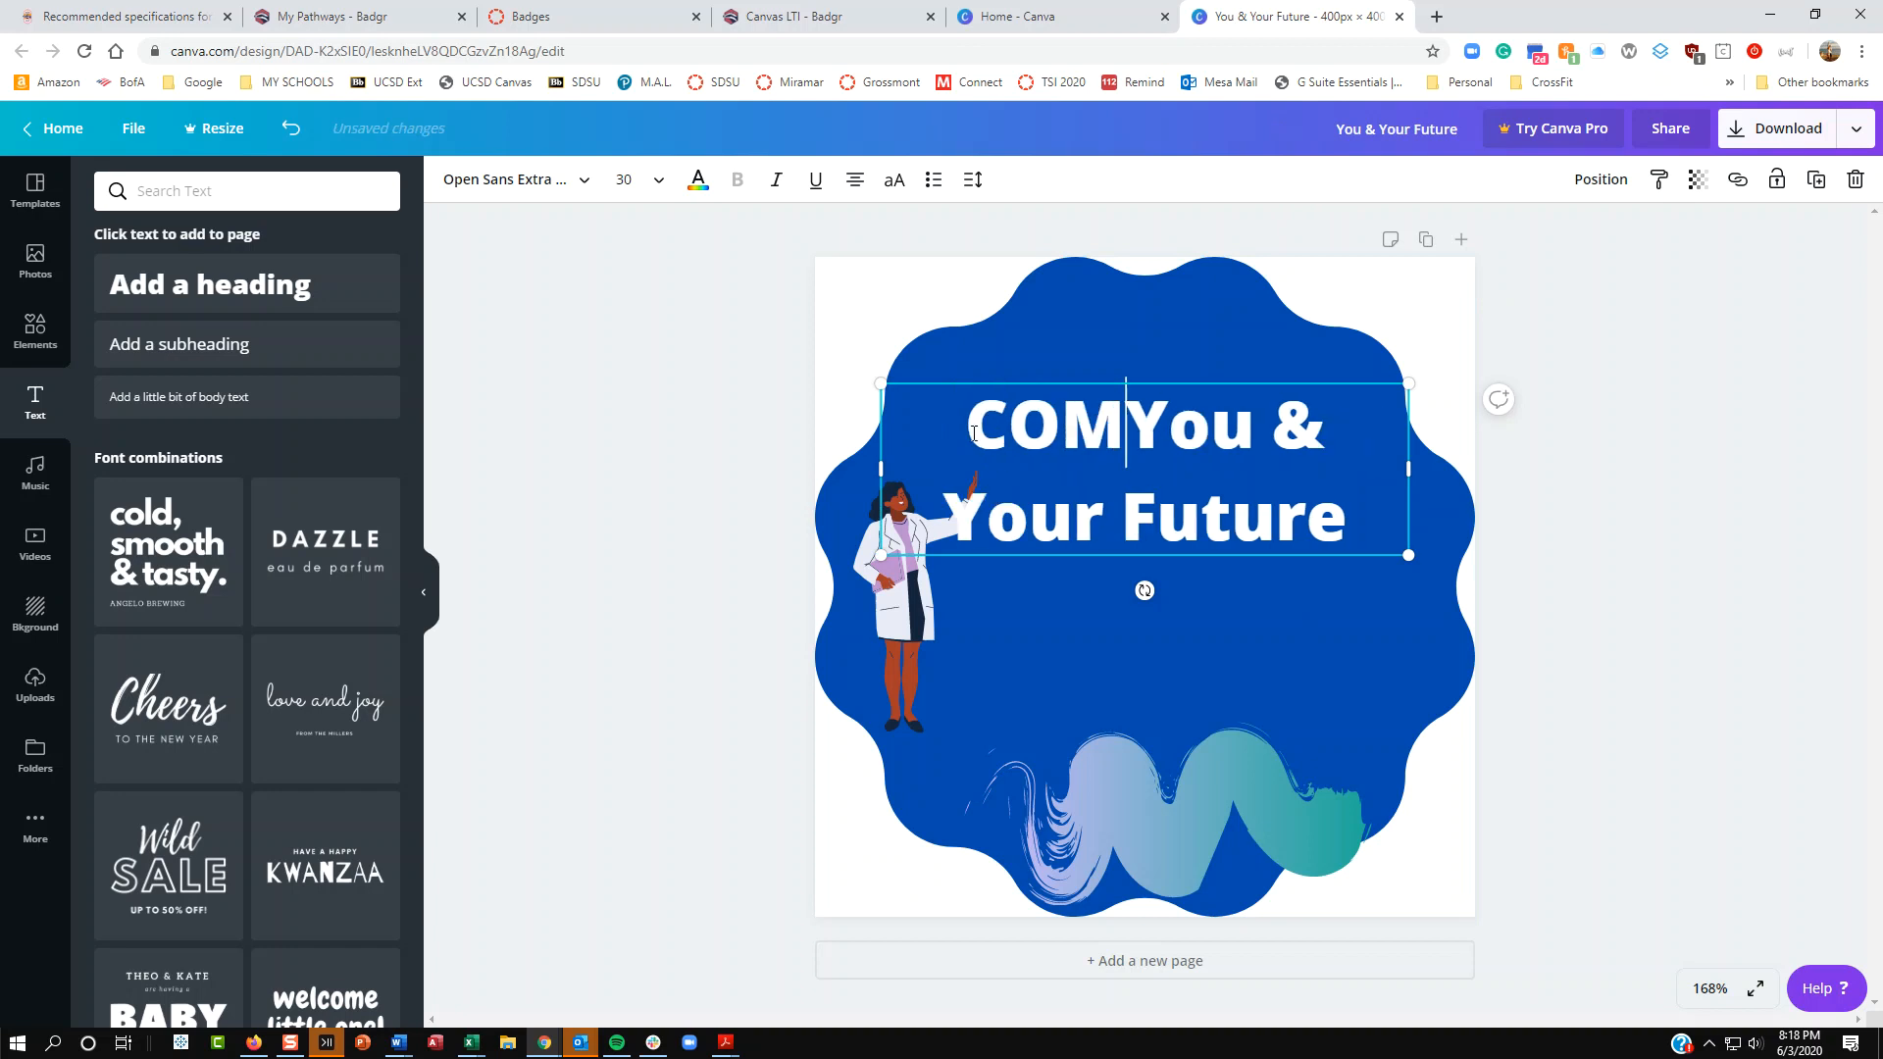
{"action": "key", "text": "Return"}
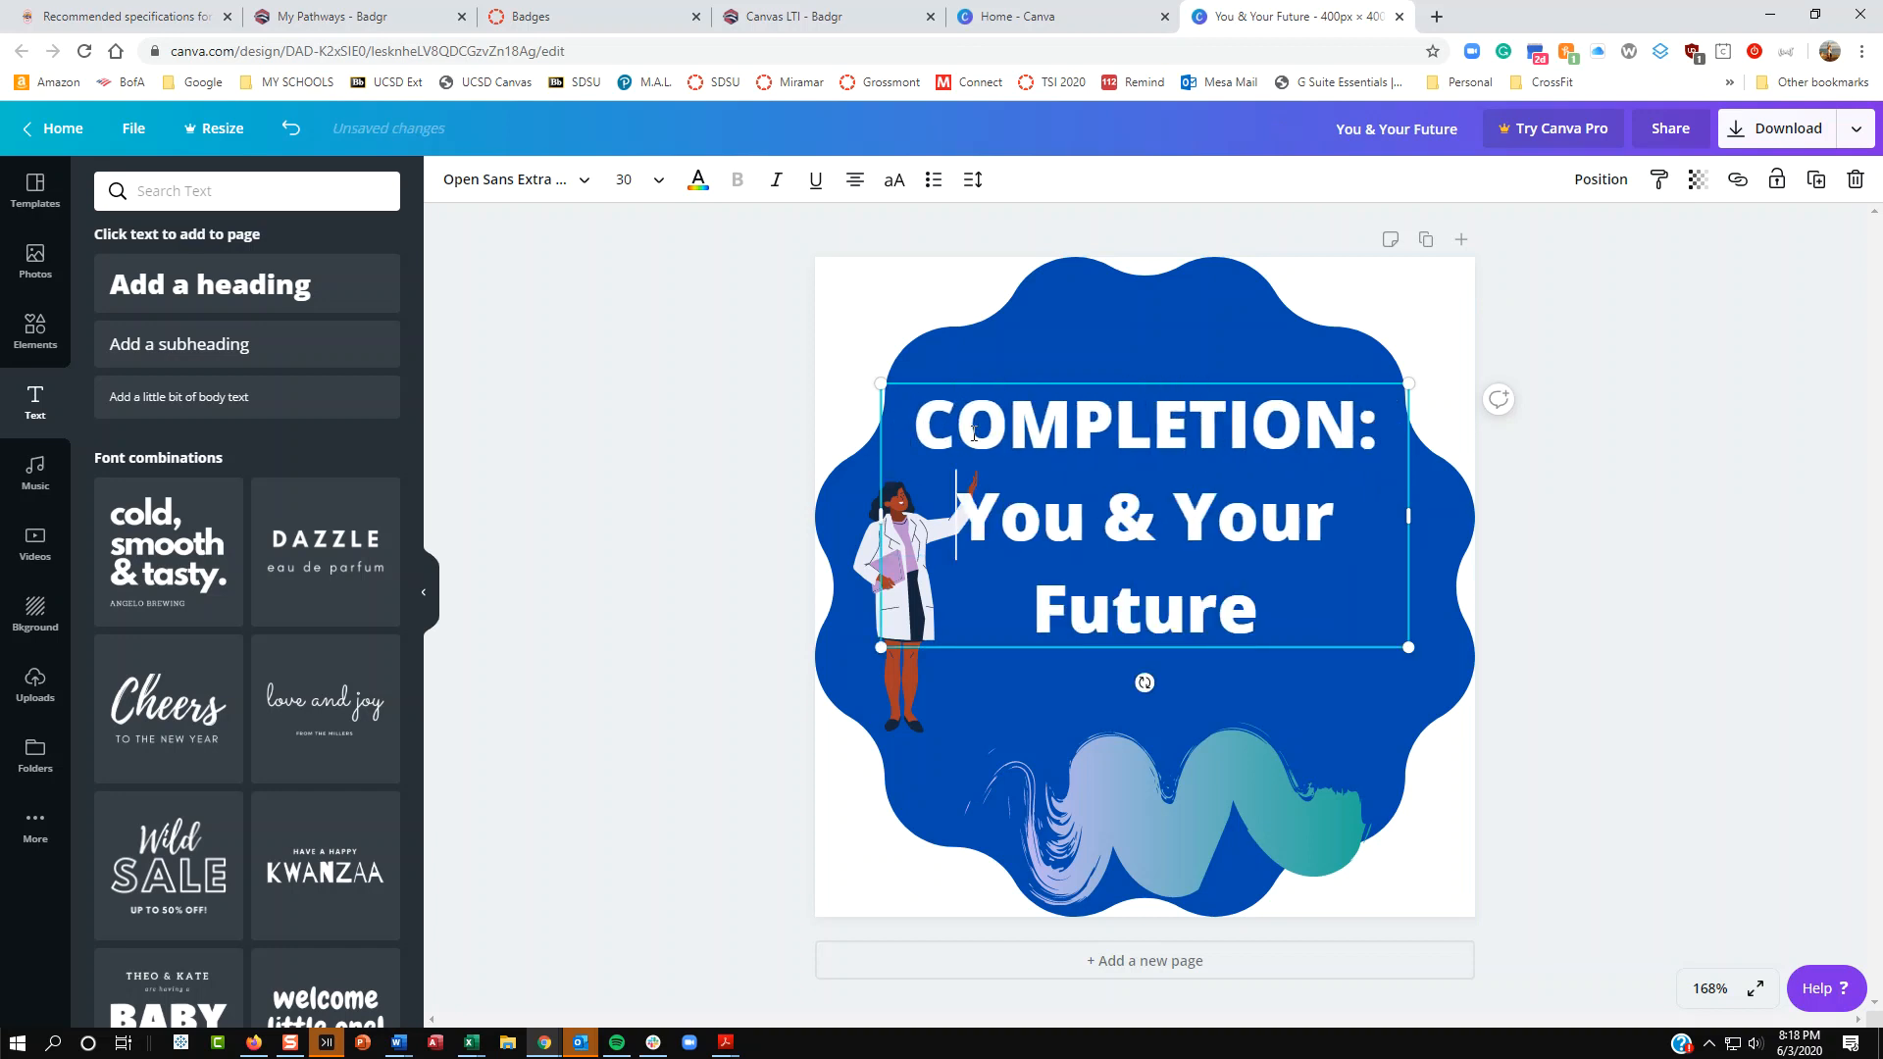
{"action": "key", "text": "Return"}
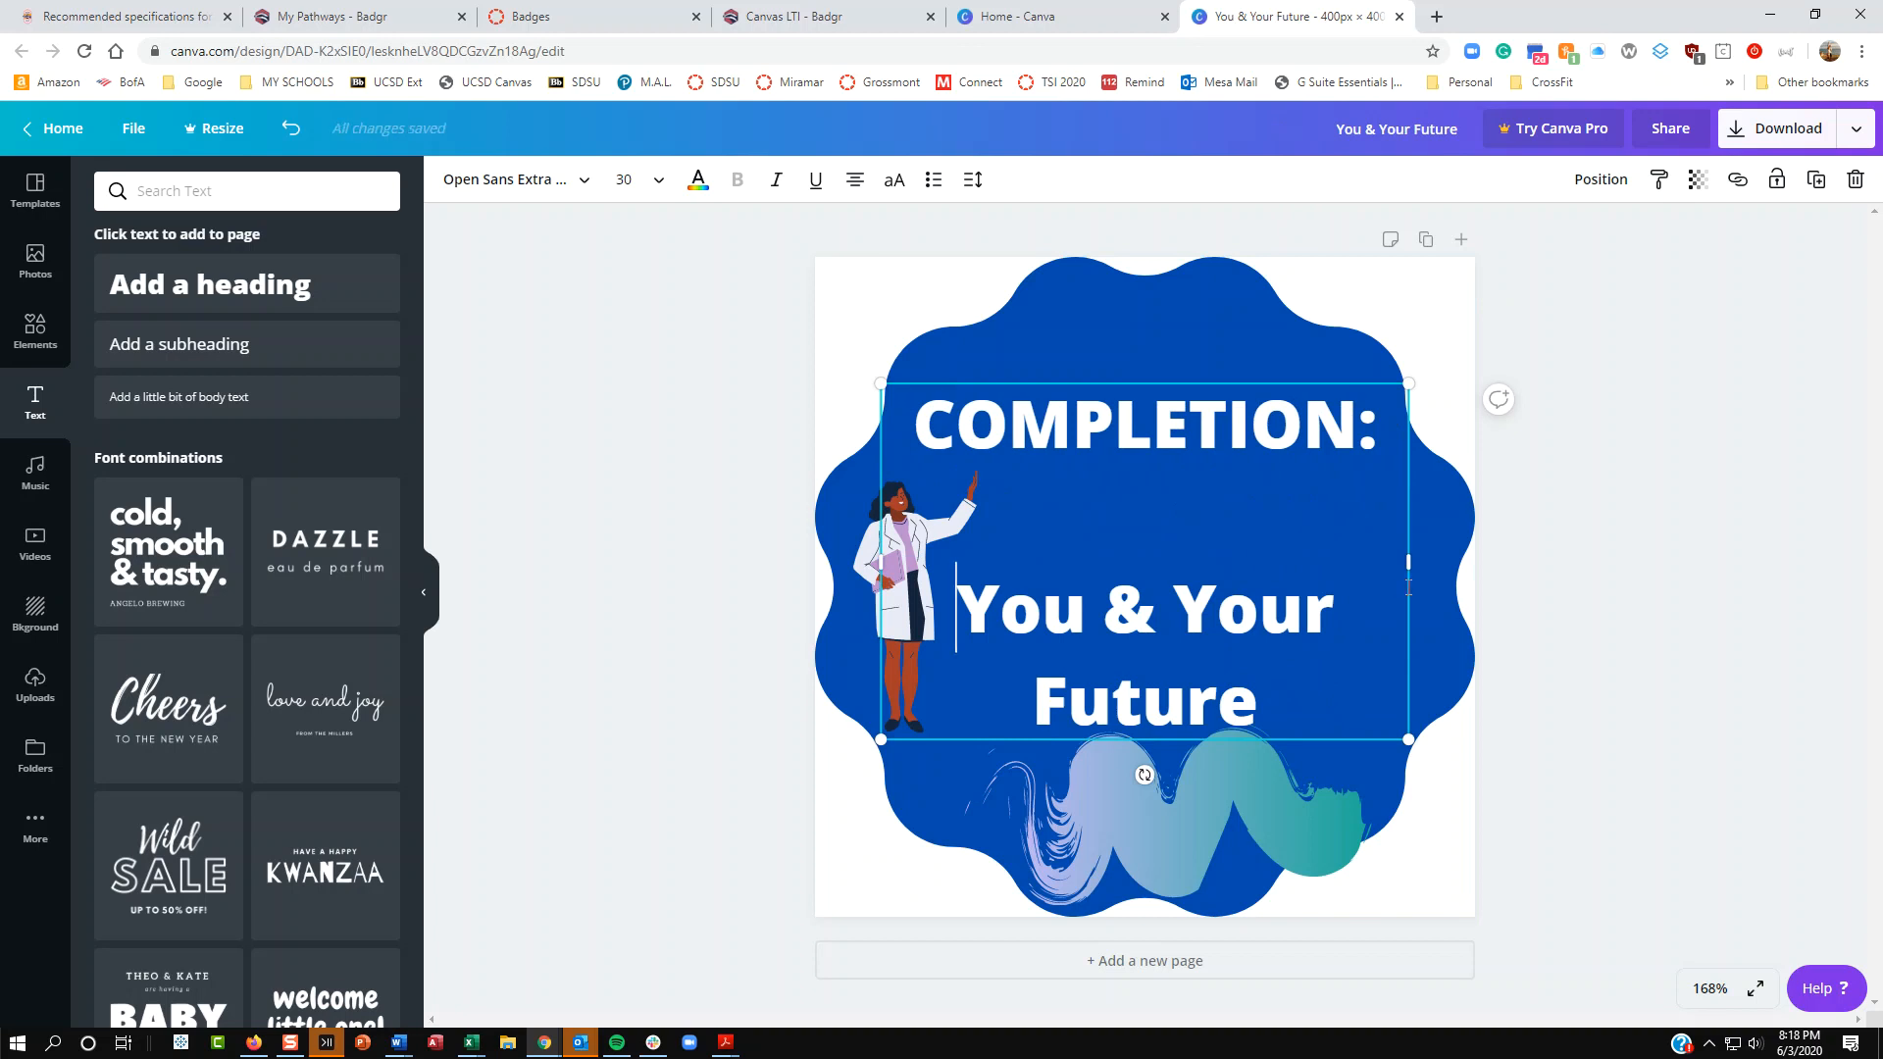
Step: Change the font of the "COMPLETION:" line to Oswald
{"action": "left_click_drag", "start_coordinate": [914, 424], "coordinate": [1379, 425]}
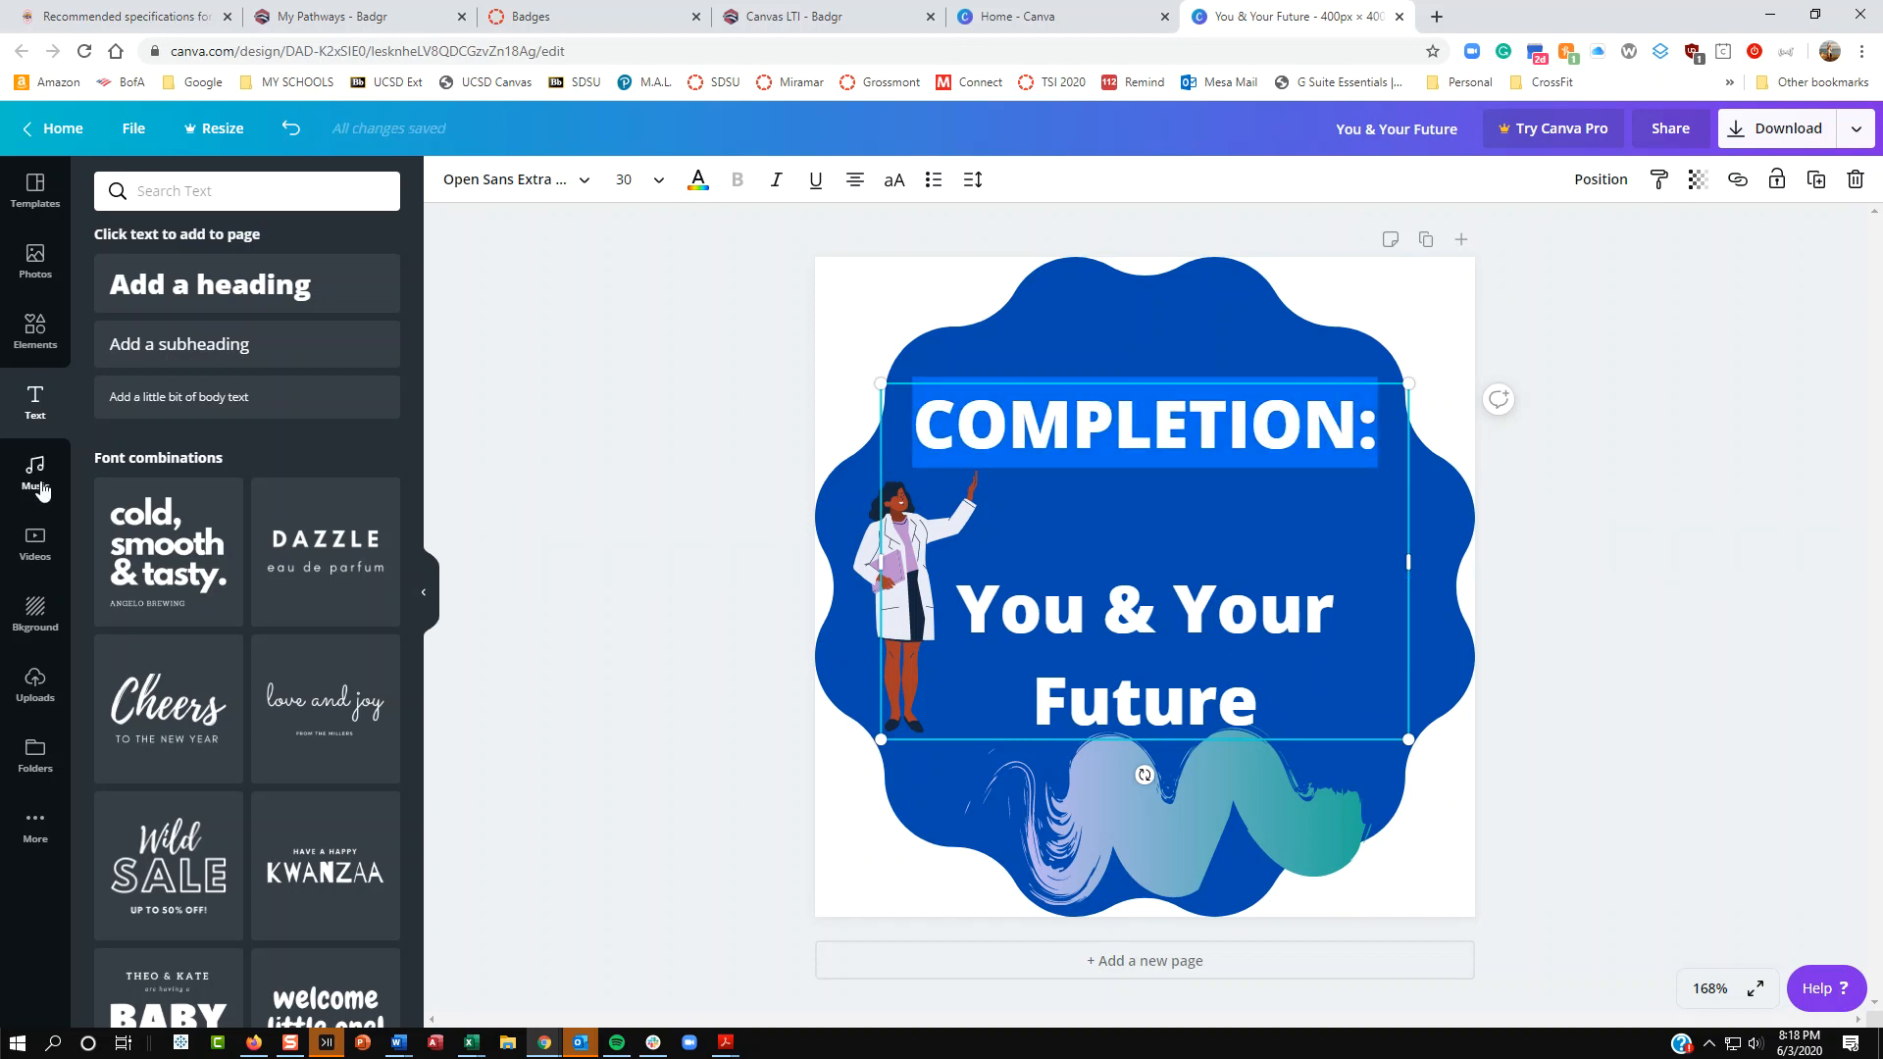
{"action": "left_click", "coordinate": [588, 182]}
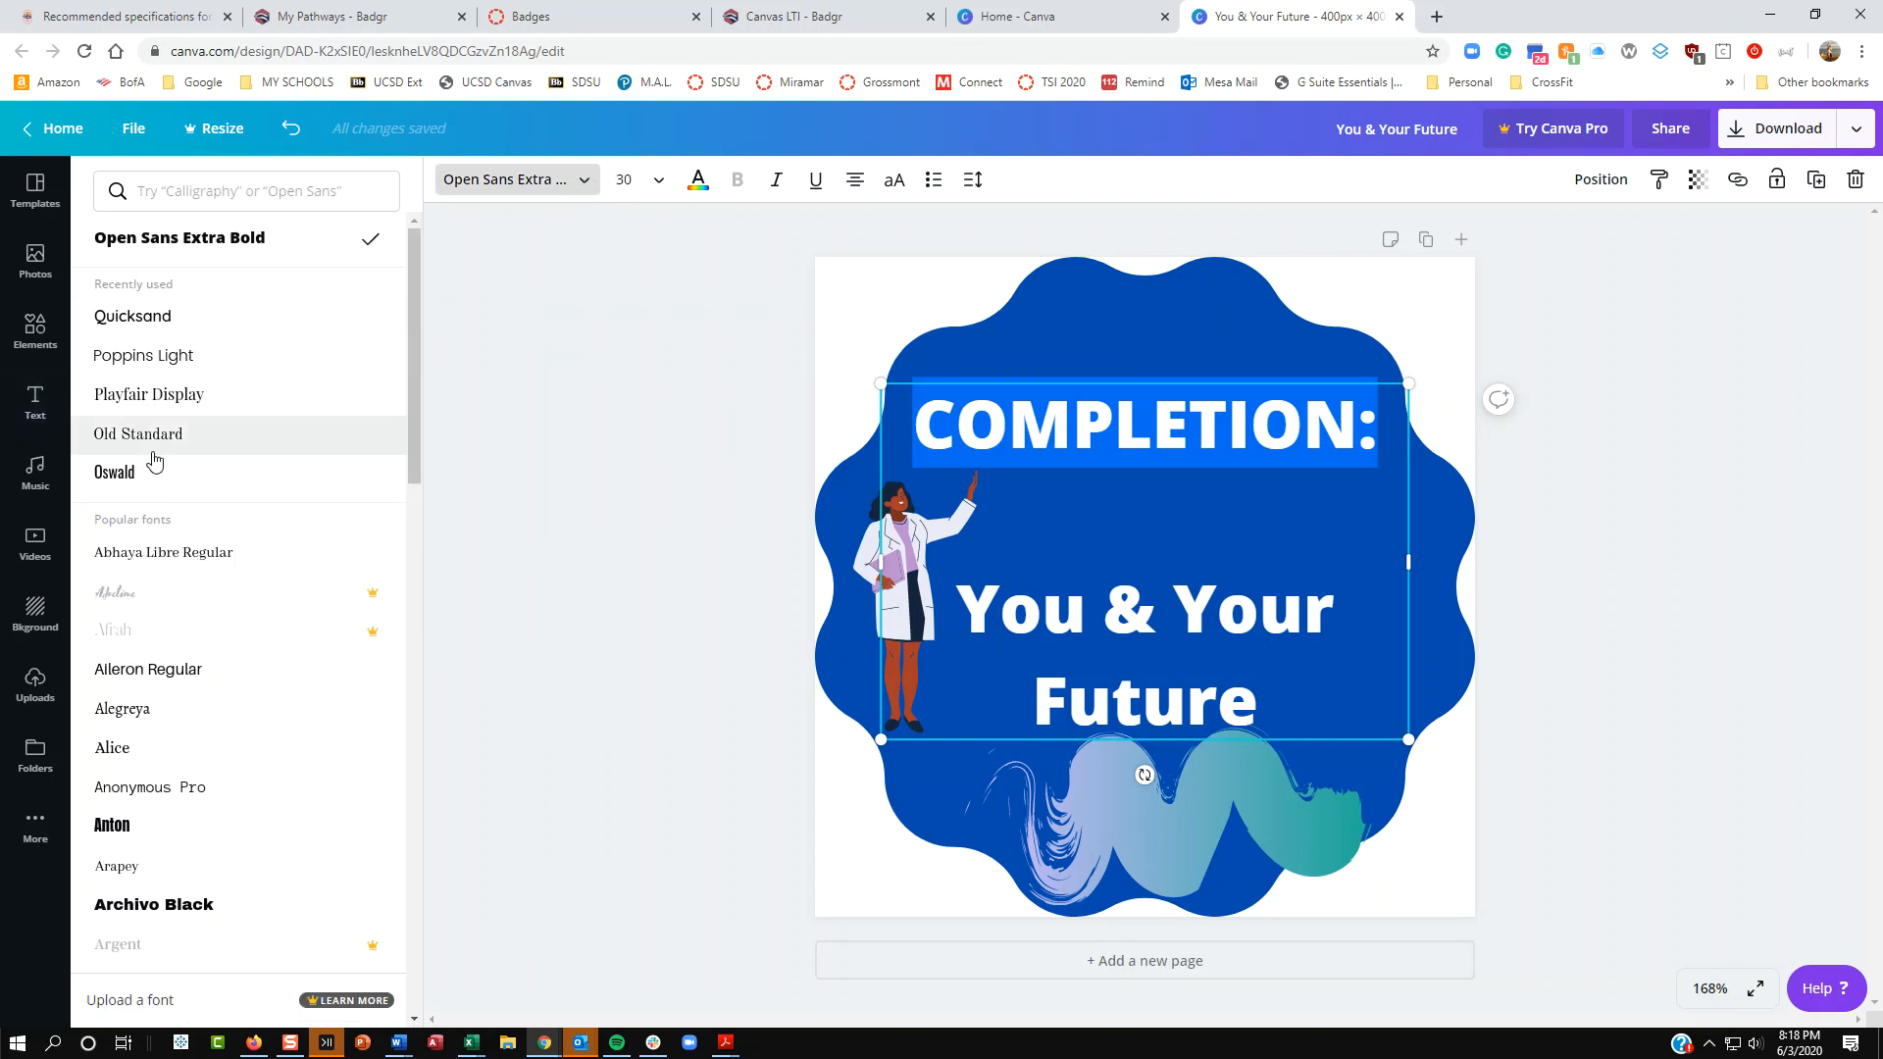
{"action": "left_click", "coordinate": [150, 480]}
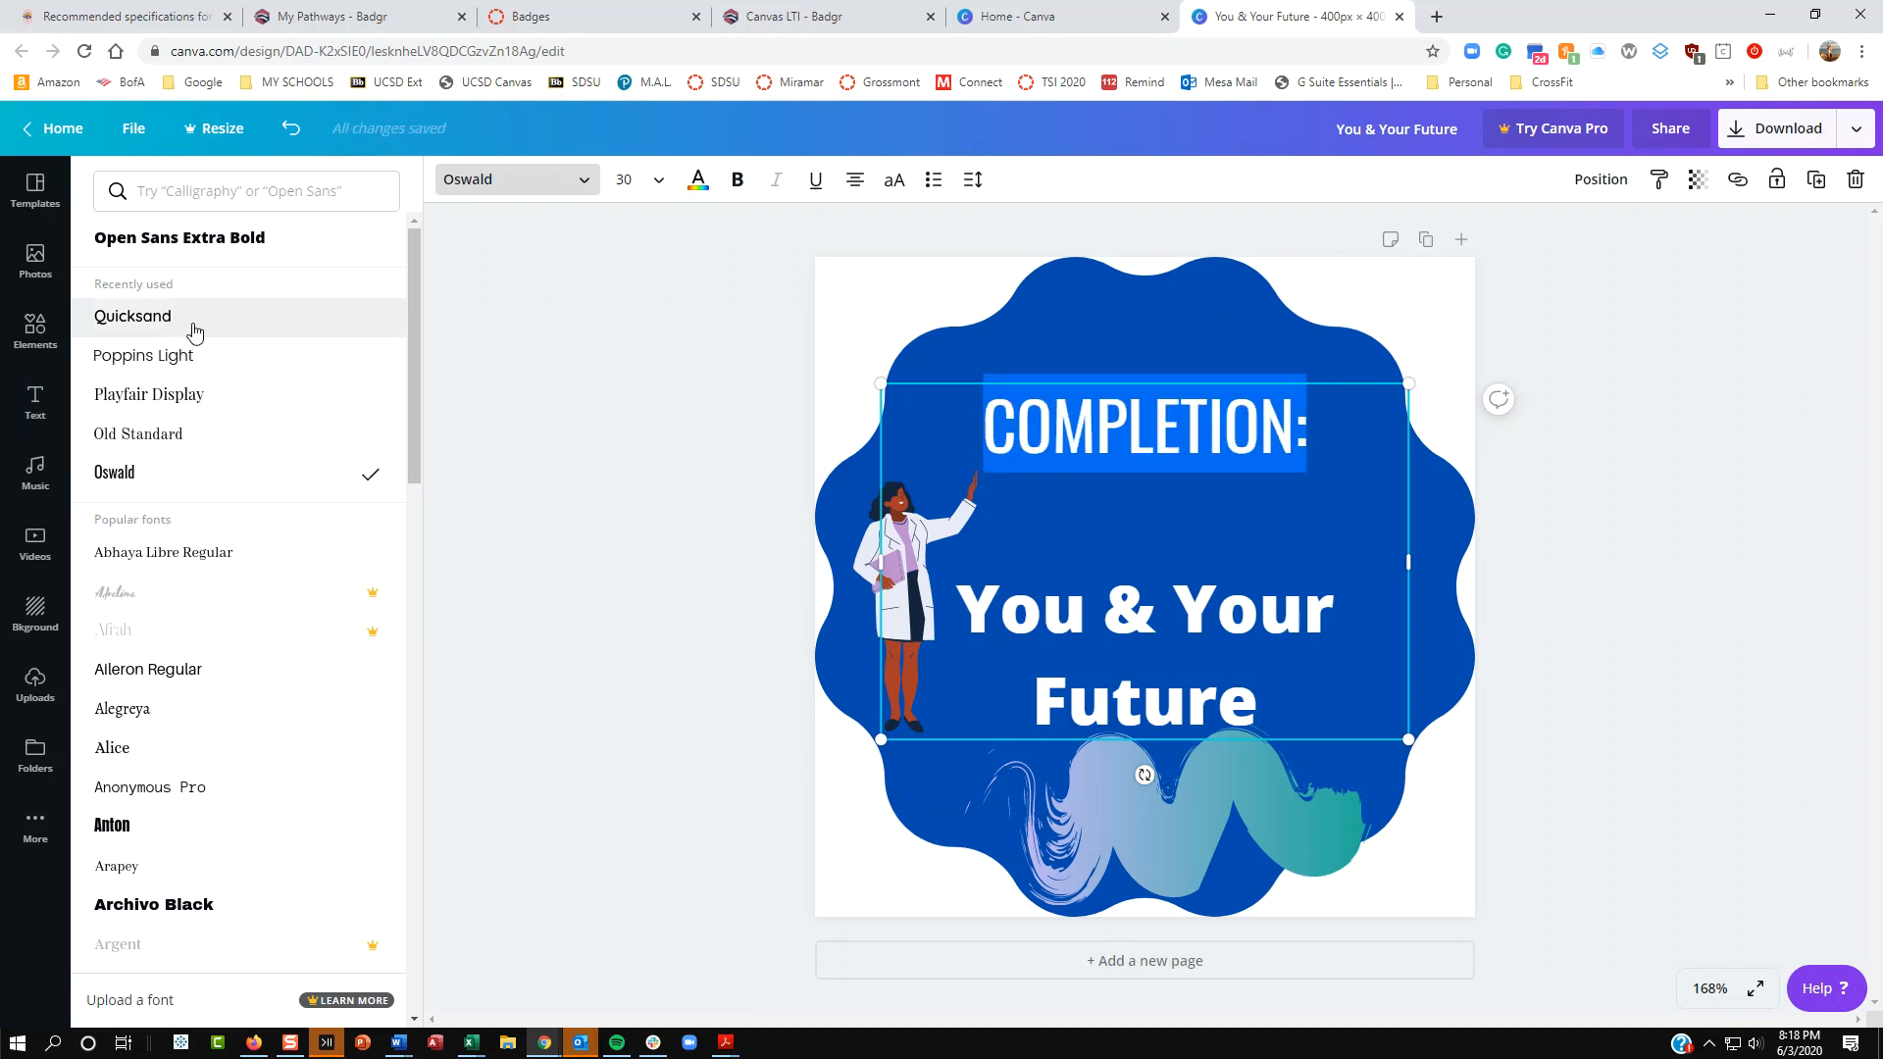
Step: Try Quicksand on the "You & Your Future" text, and set its font to Eczar SemiBold
{"action": "left_click_drag", "start_coordinate": [980, 613], "coordinate": [1259, 721]}
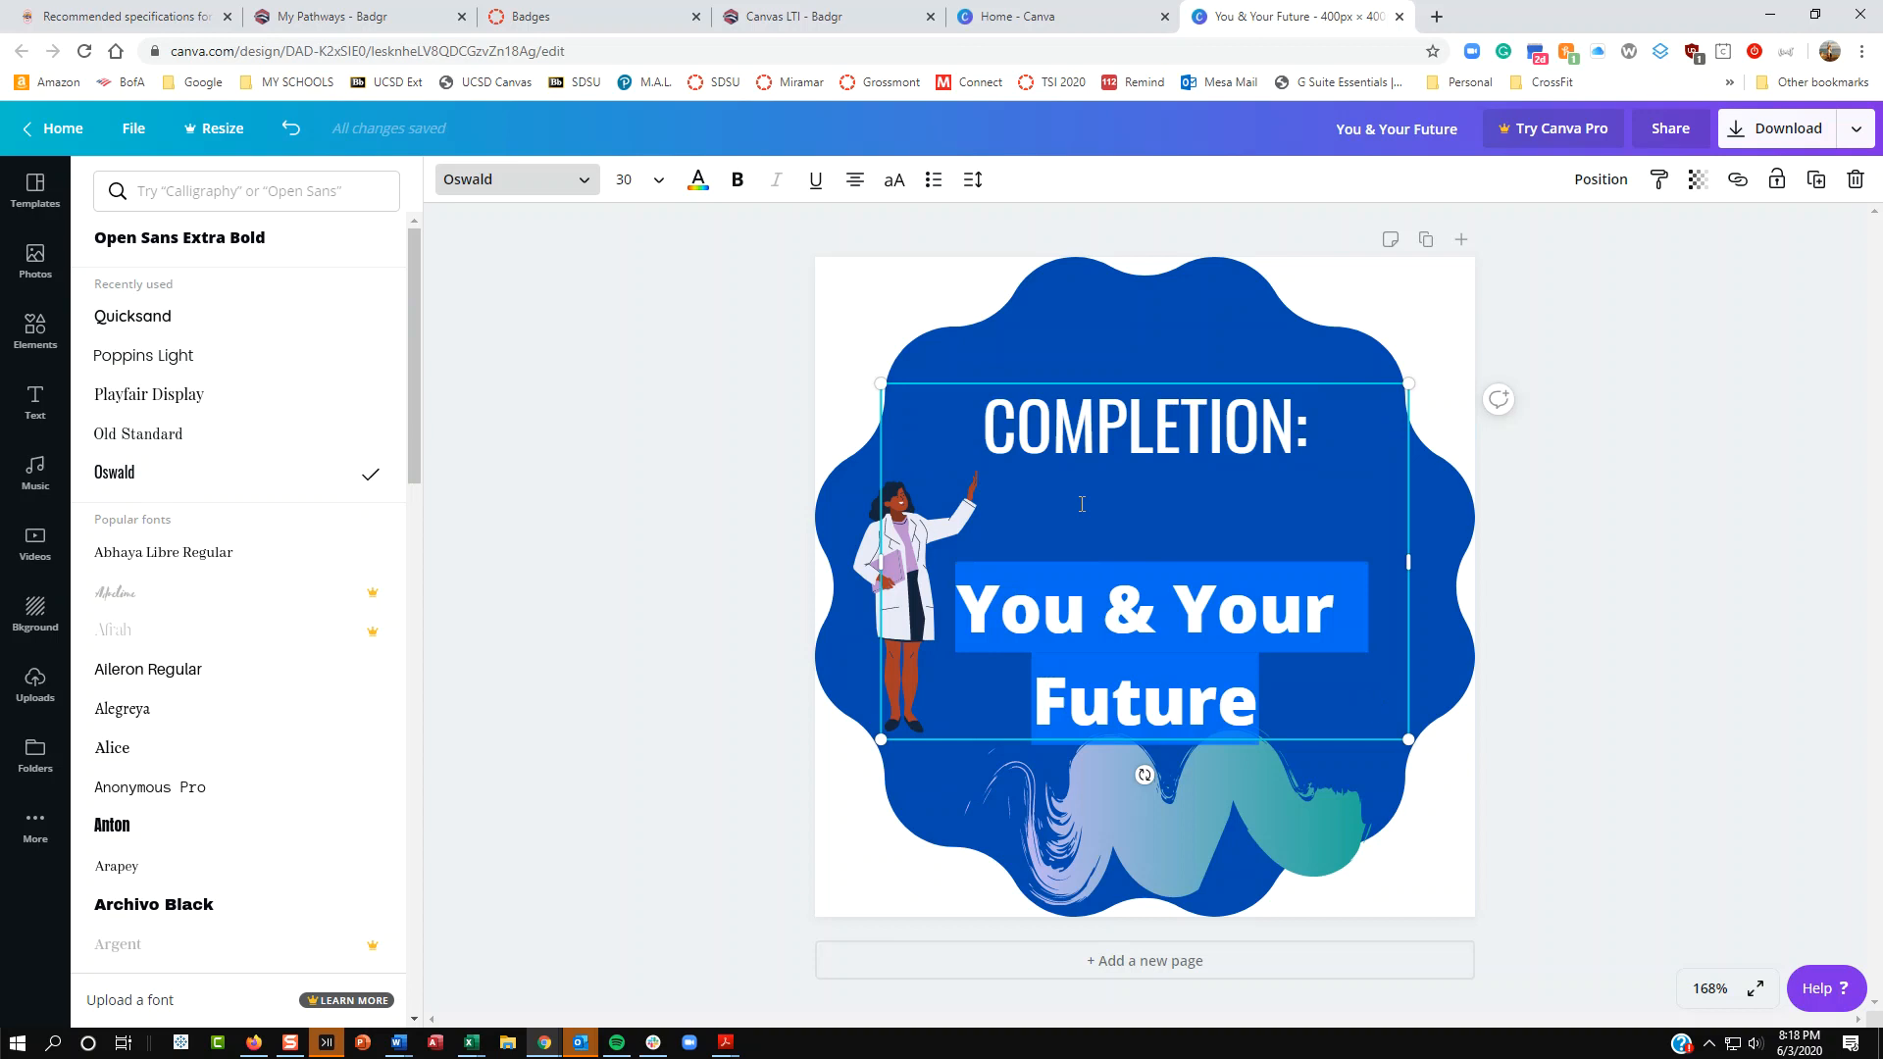
{"action": "left_click", "coordinate": [165, 331]}
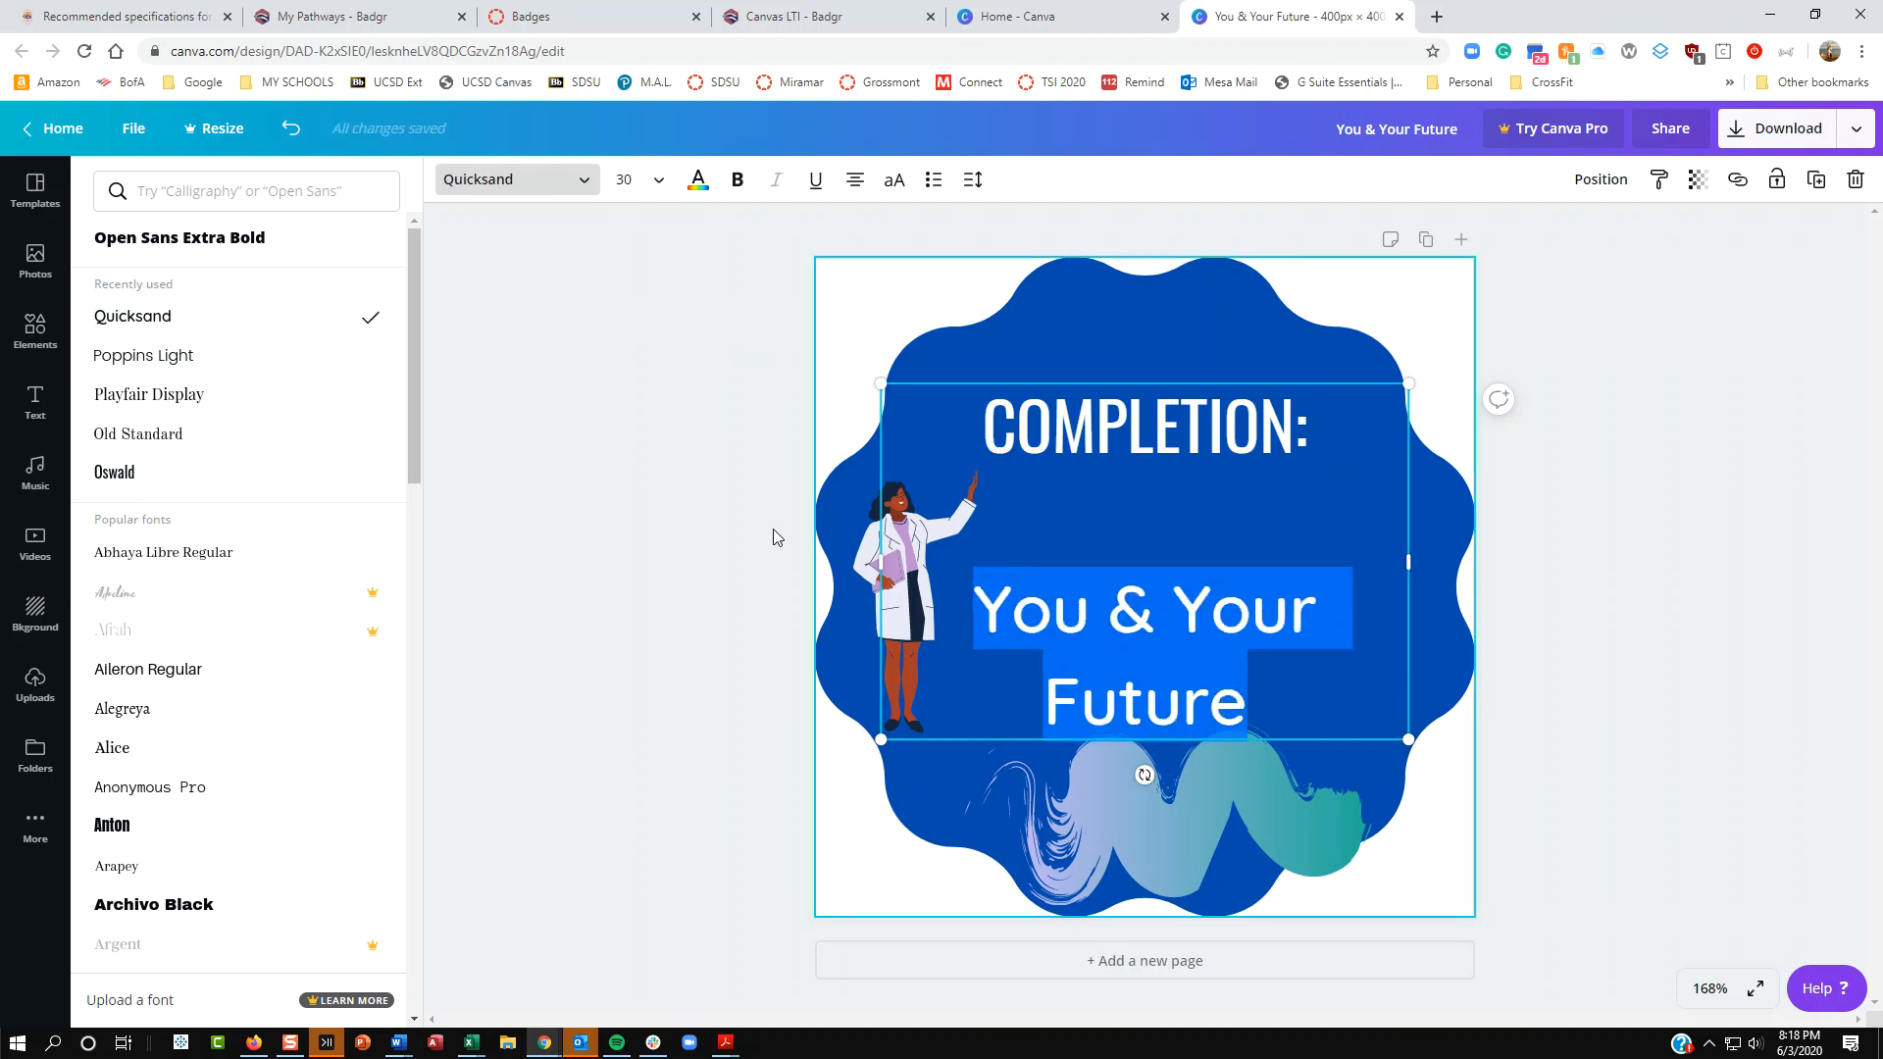
{"action": "scroll", "coordinate": [262, 726], "scroll_direction": "down", "scroll_amount": 10}
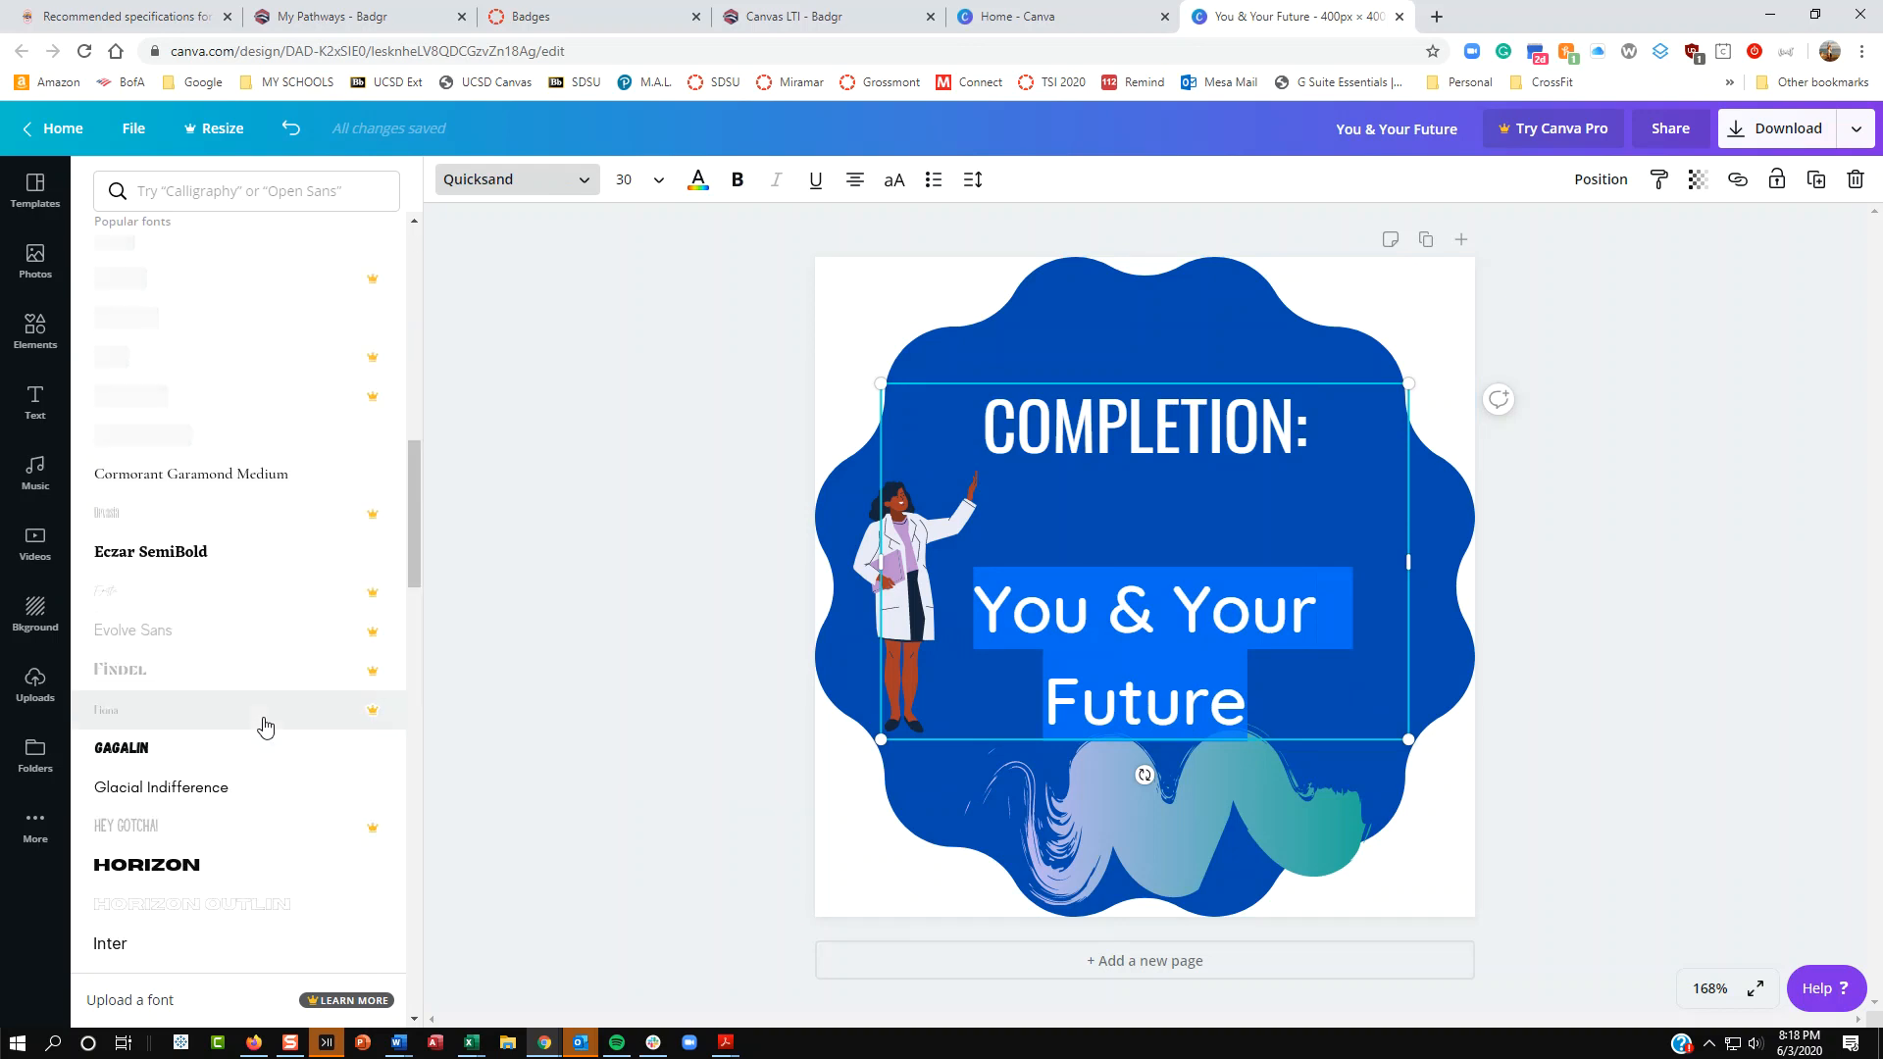
{"action": "left_click", "coordinate": [247, 563]}
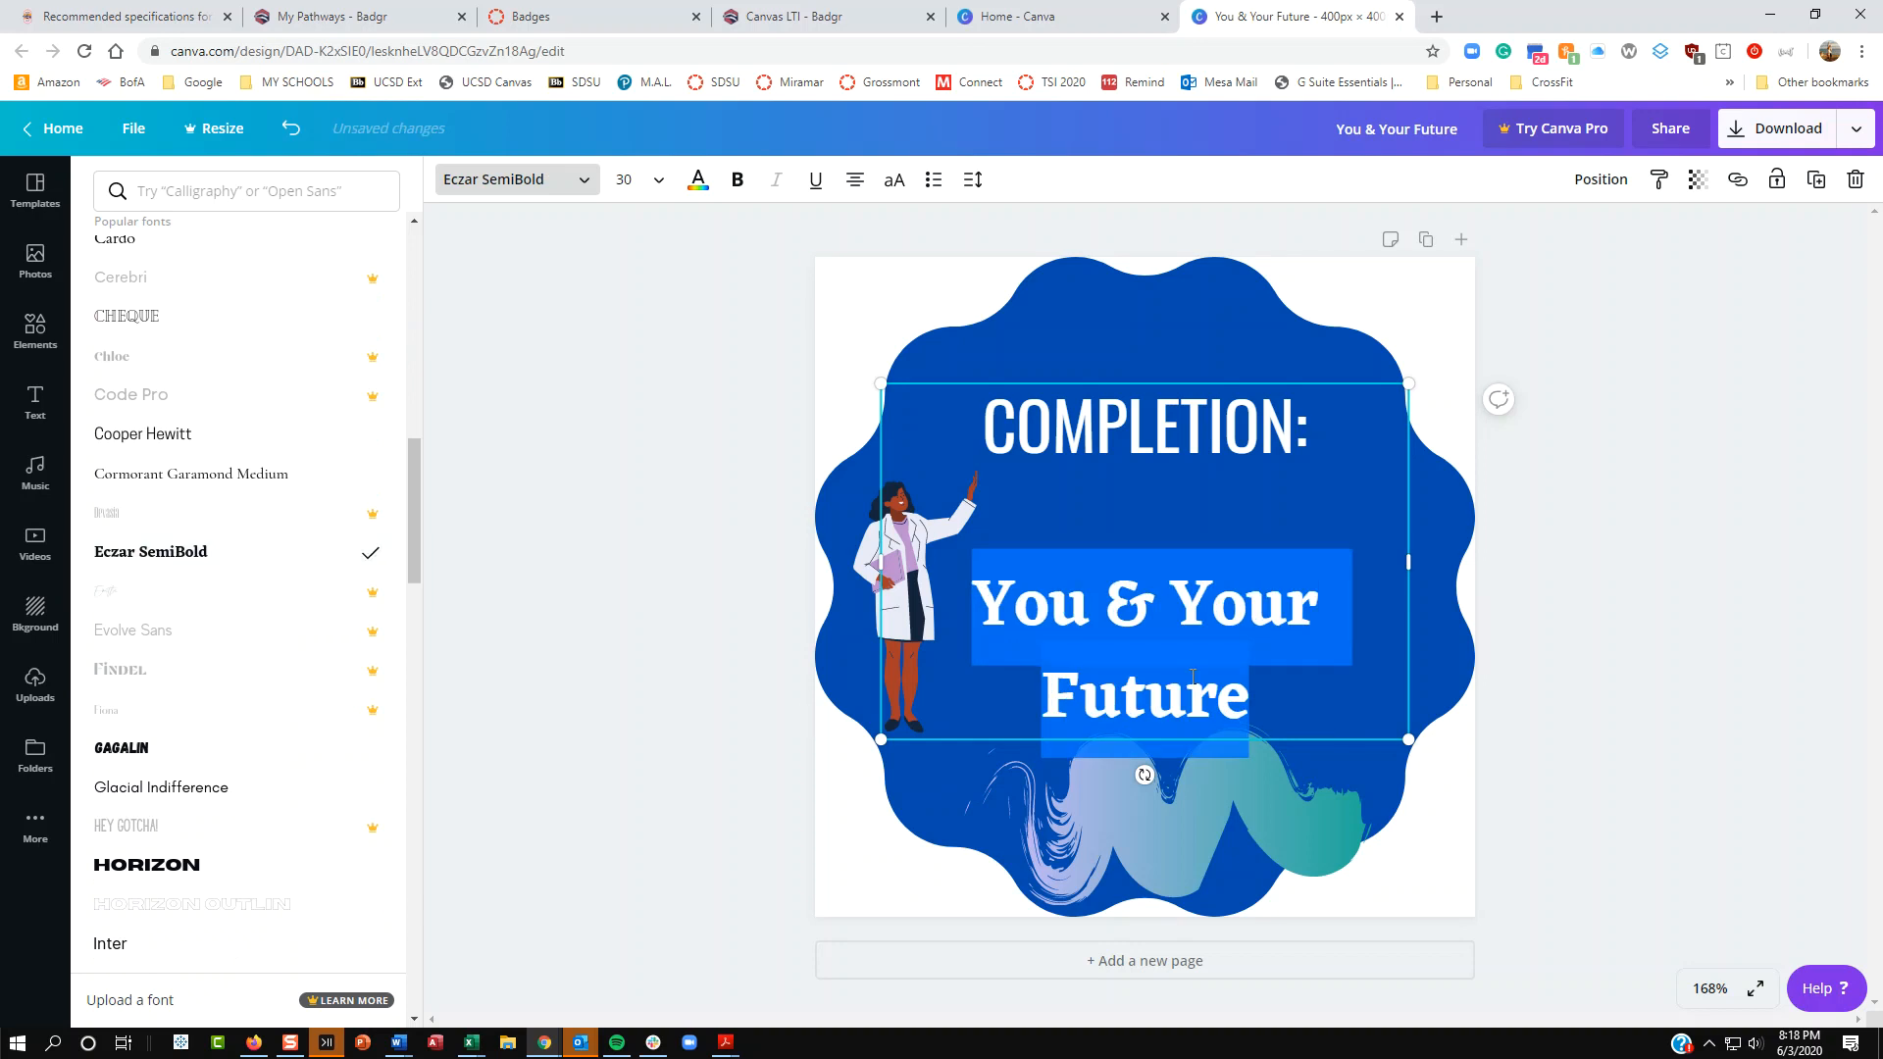
{"action": "left_click", "coordinate": [1500, 692]}
{"action": "left_click", "coordinate": [1417, 309]}
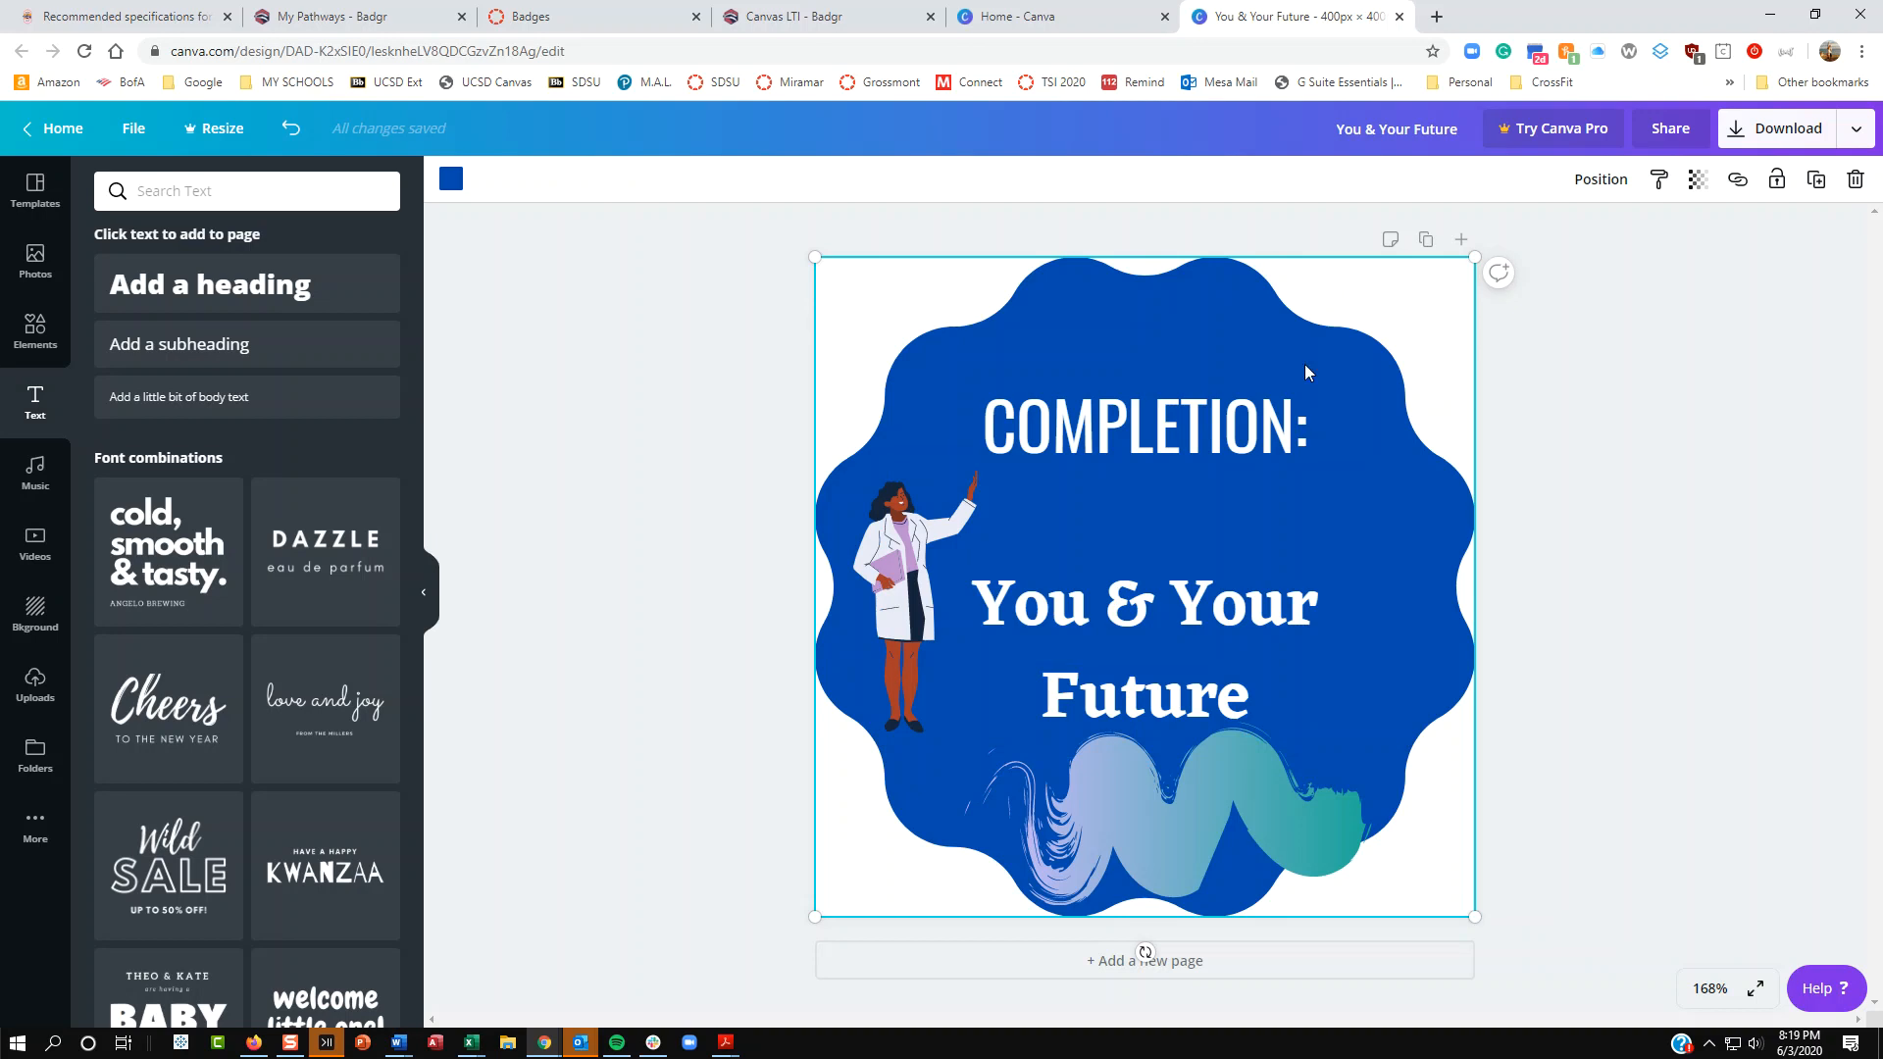
Step: Download the badge design as a PNG and dismiss the Canva Pro offer
{"action": "left_click", "coordinate": [1795, 137]}
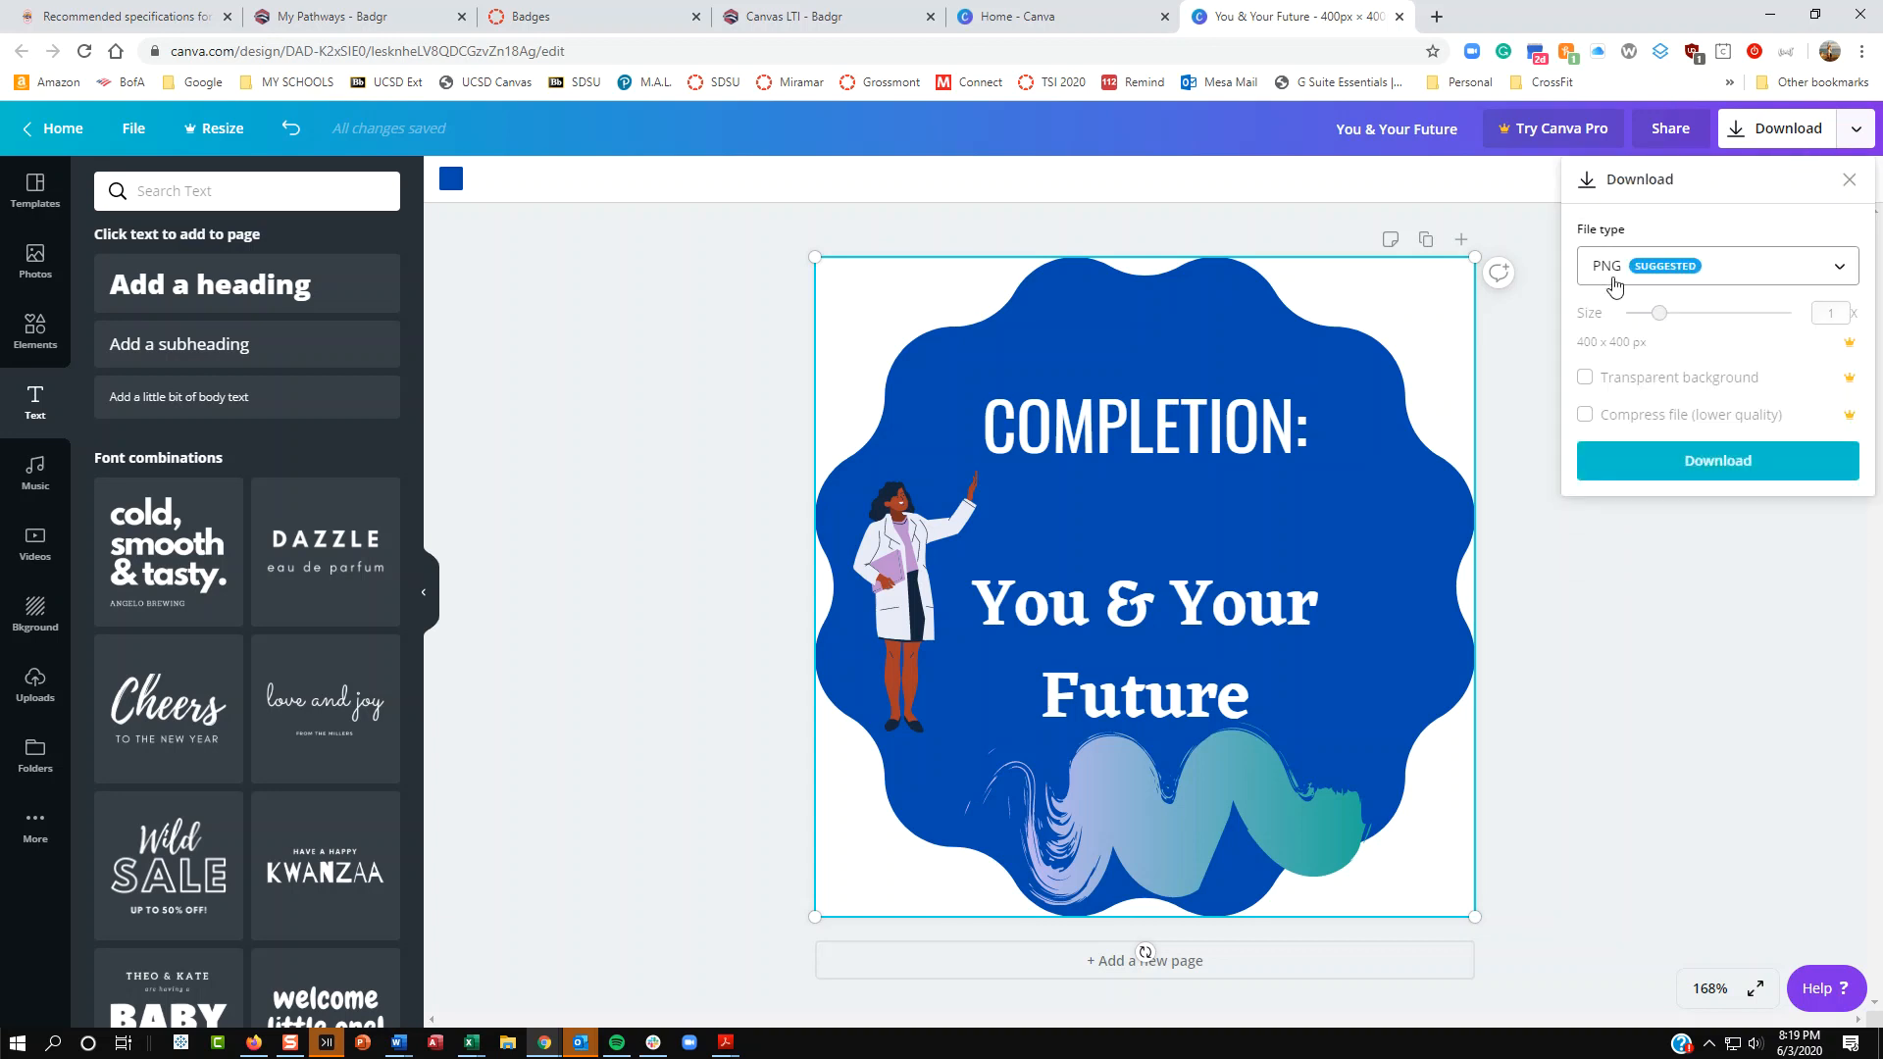
{"action": "left_click", "coordinate": [1709, 463]}
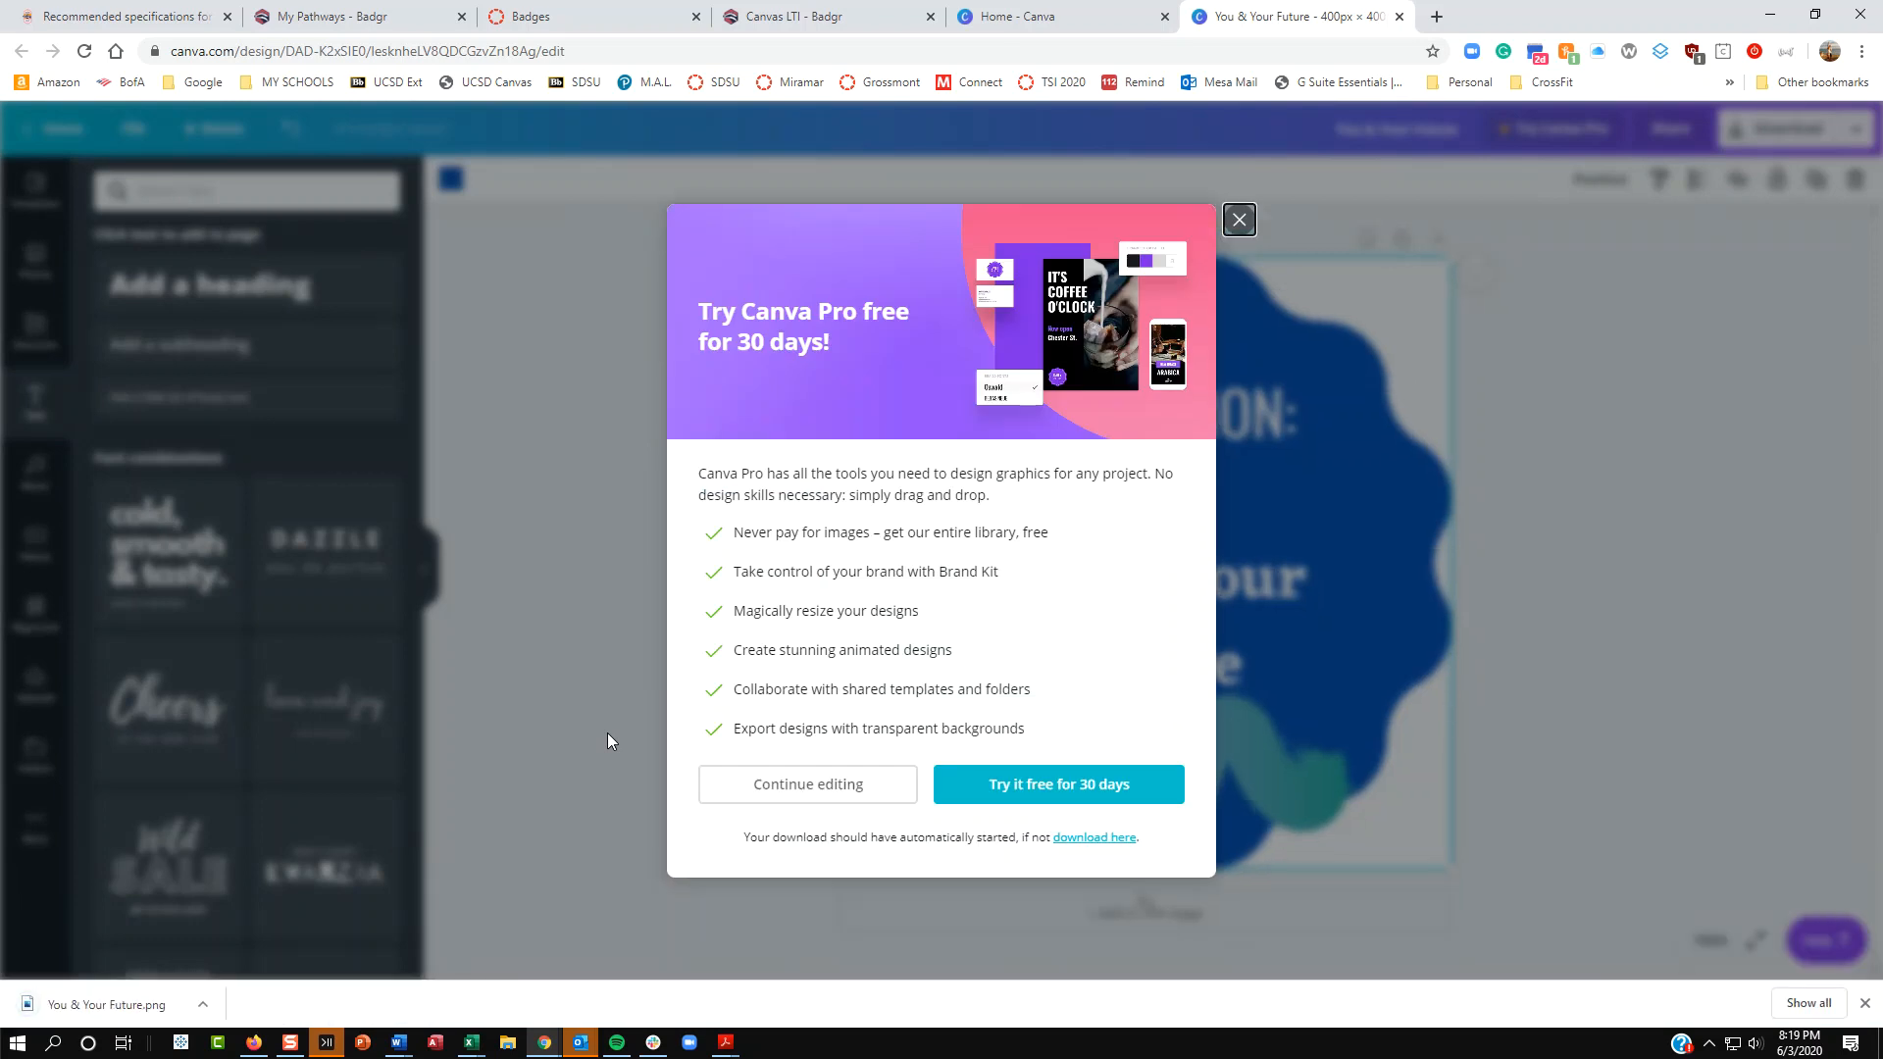
{"action": "left_click", "coordinate": [1241, 221]}
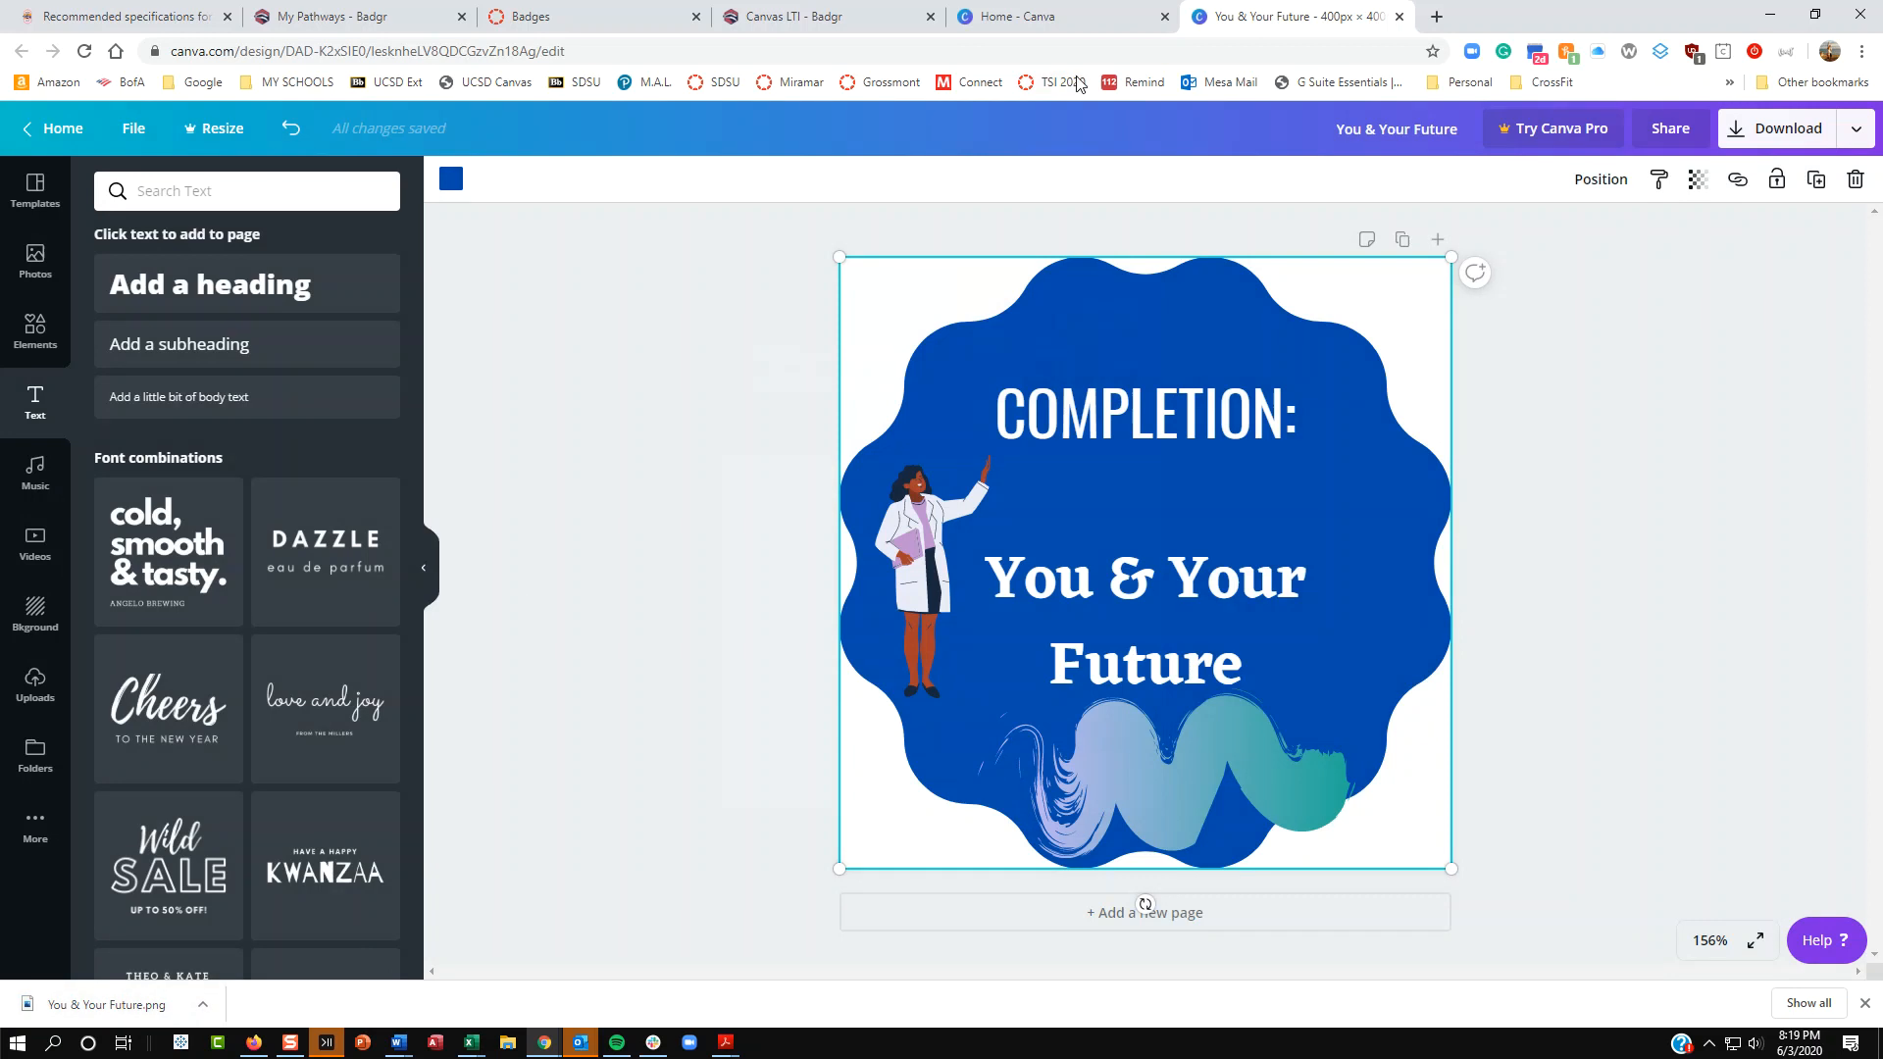
Step: Switch back to the Canvas course's Badges page and discard the green tree design in Badge Studio
{"action": "left_click", "coordinate": [1057, 22]}
{"action": "left_click", "coordinate": [811, 29]}
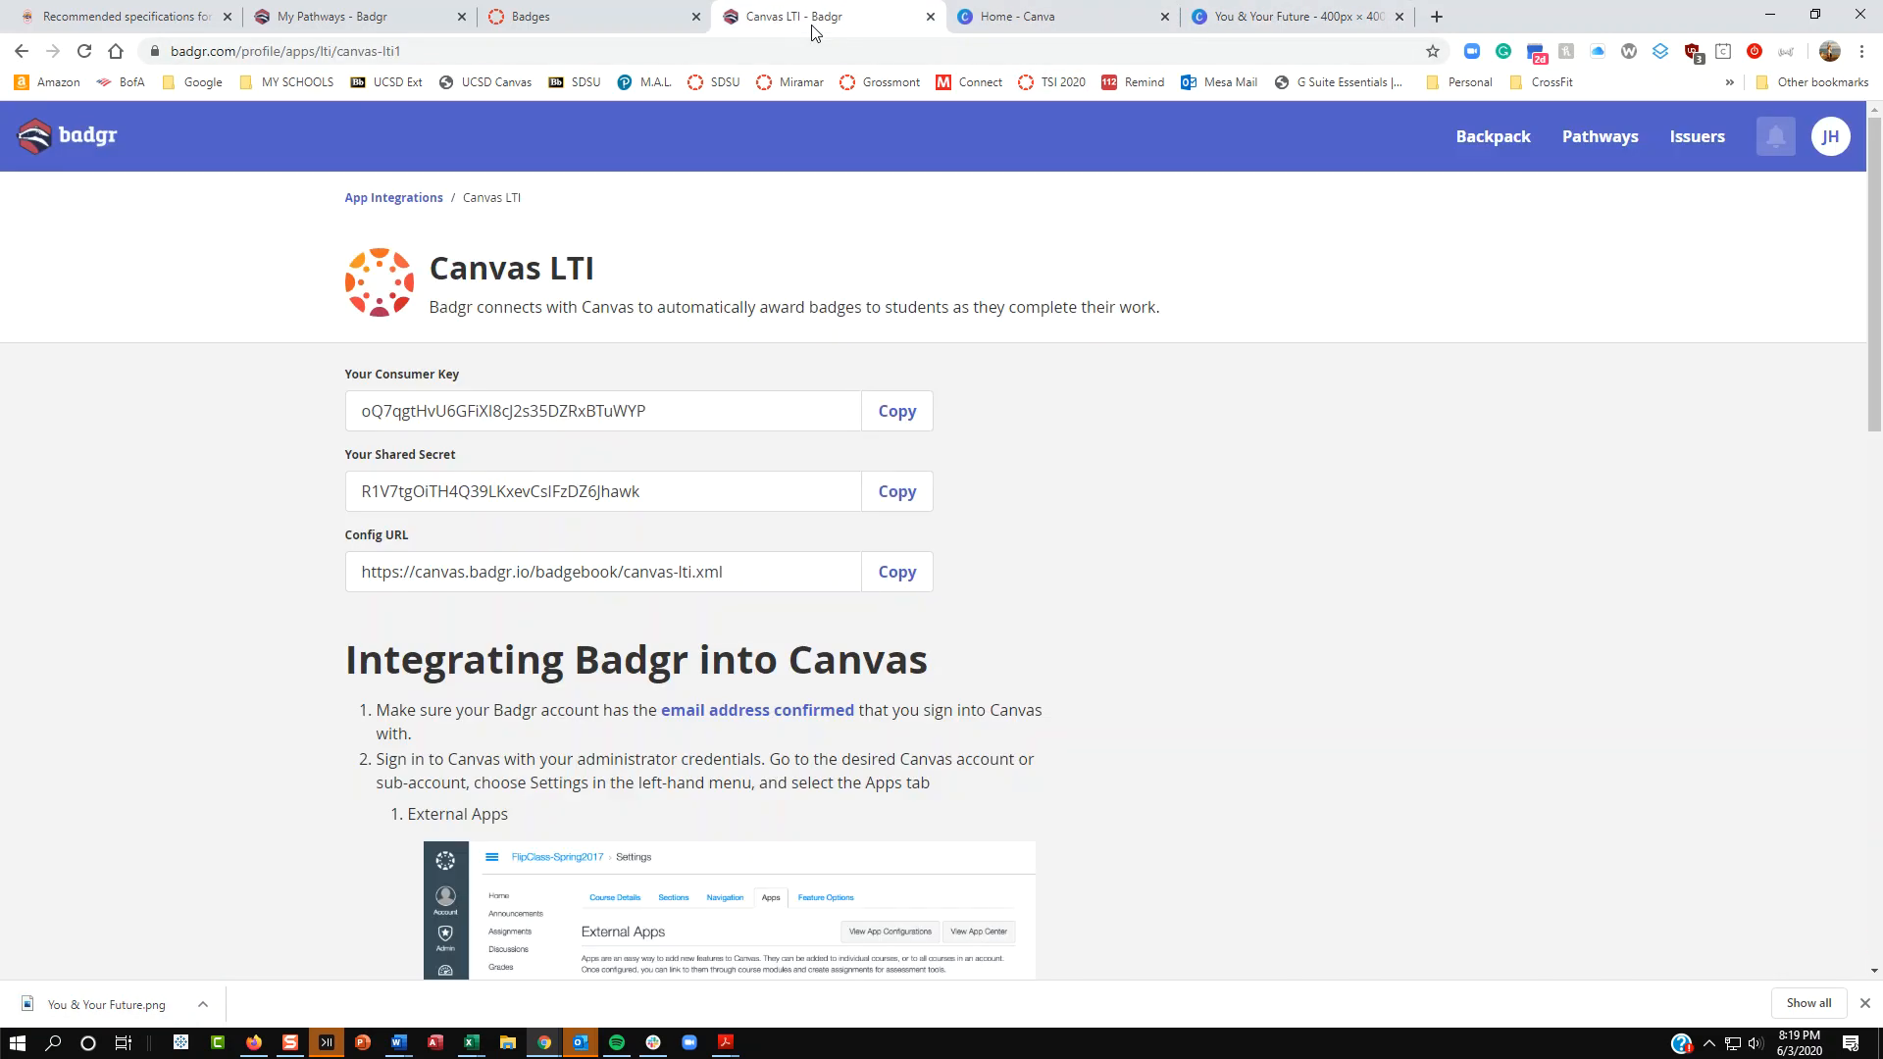
{"action": "left_click", "coordinate": [559, 20]}
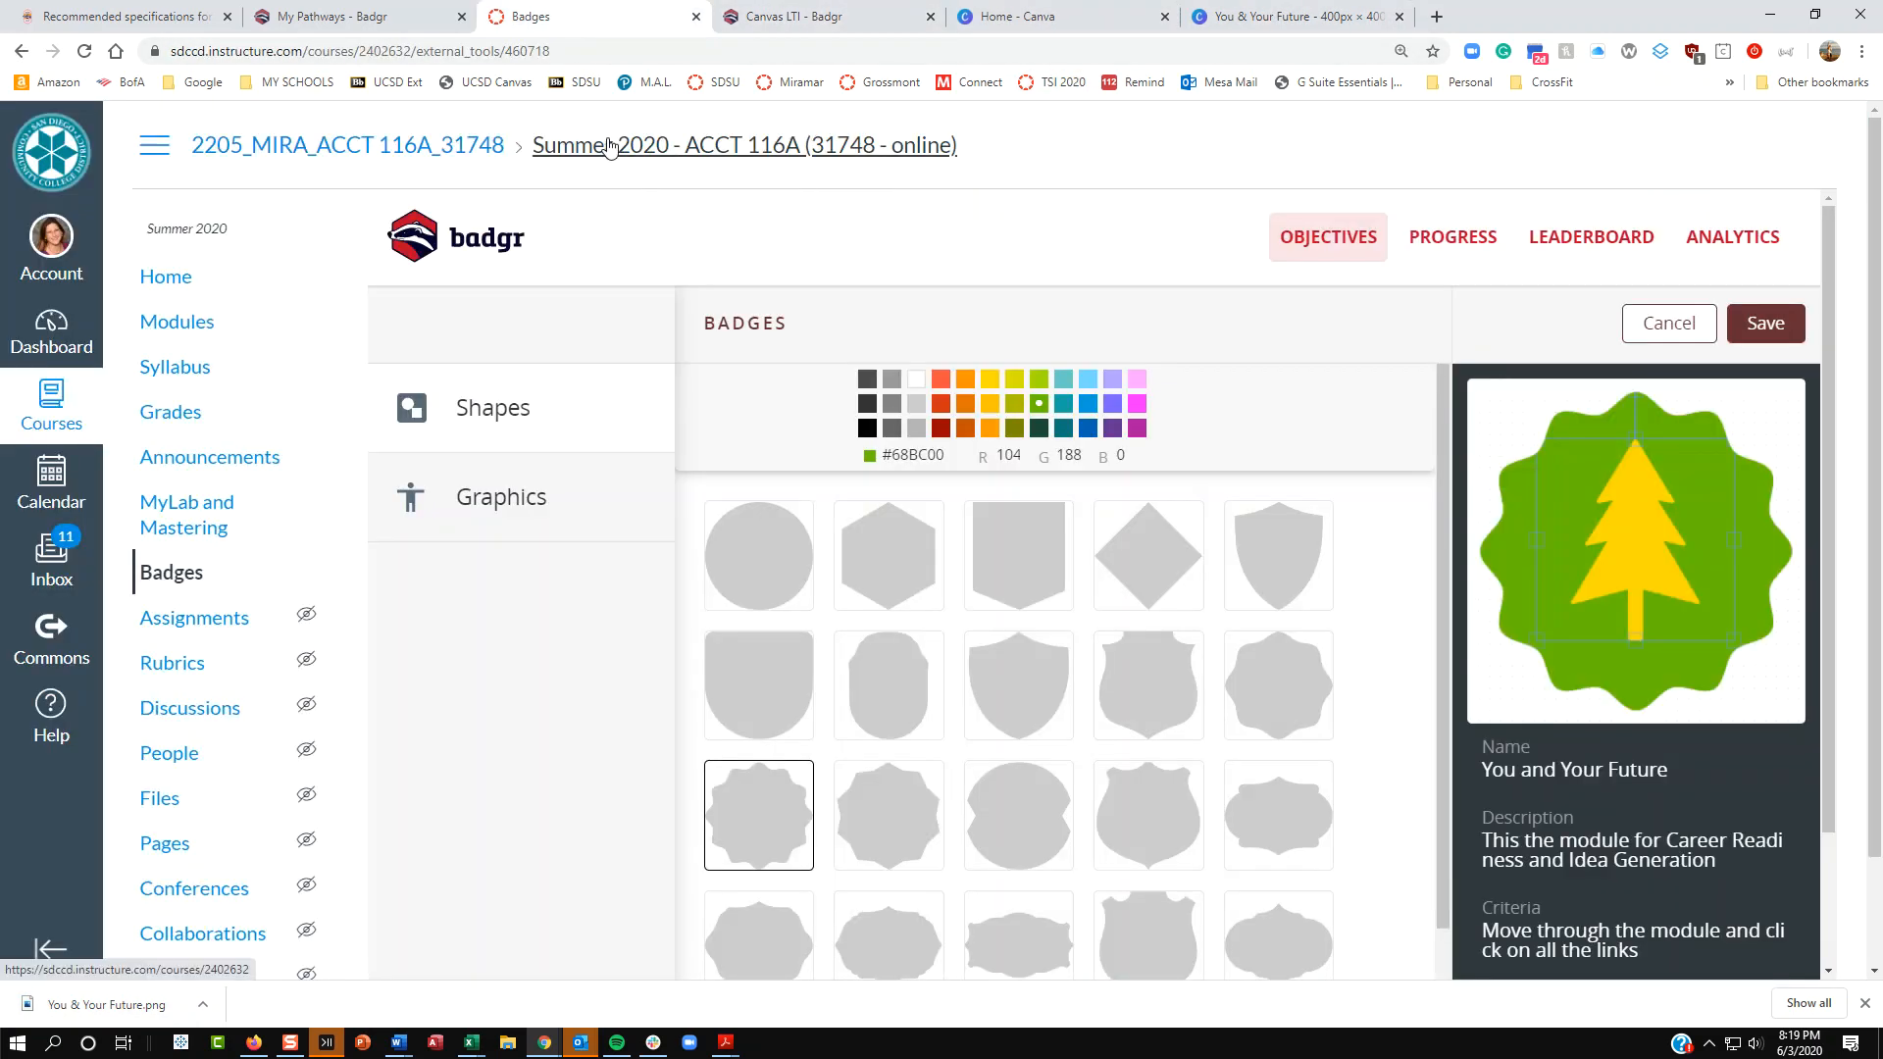
{"action": "left_click", "coordinate": [1665, 324]}
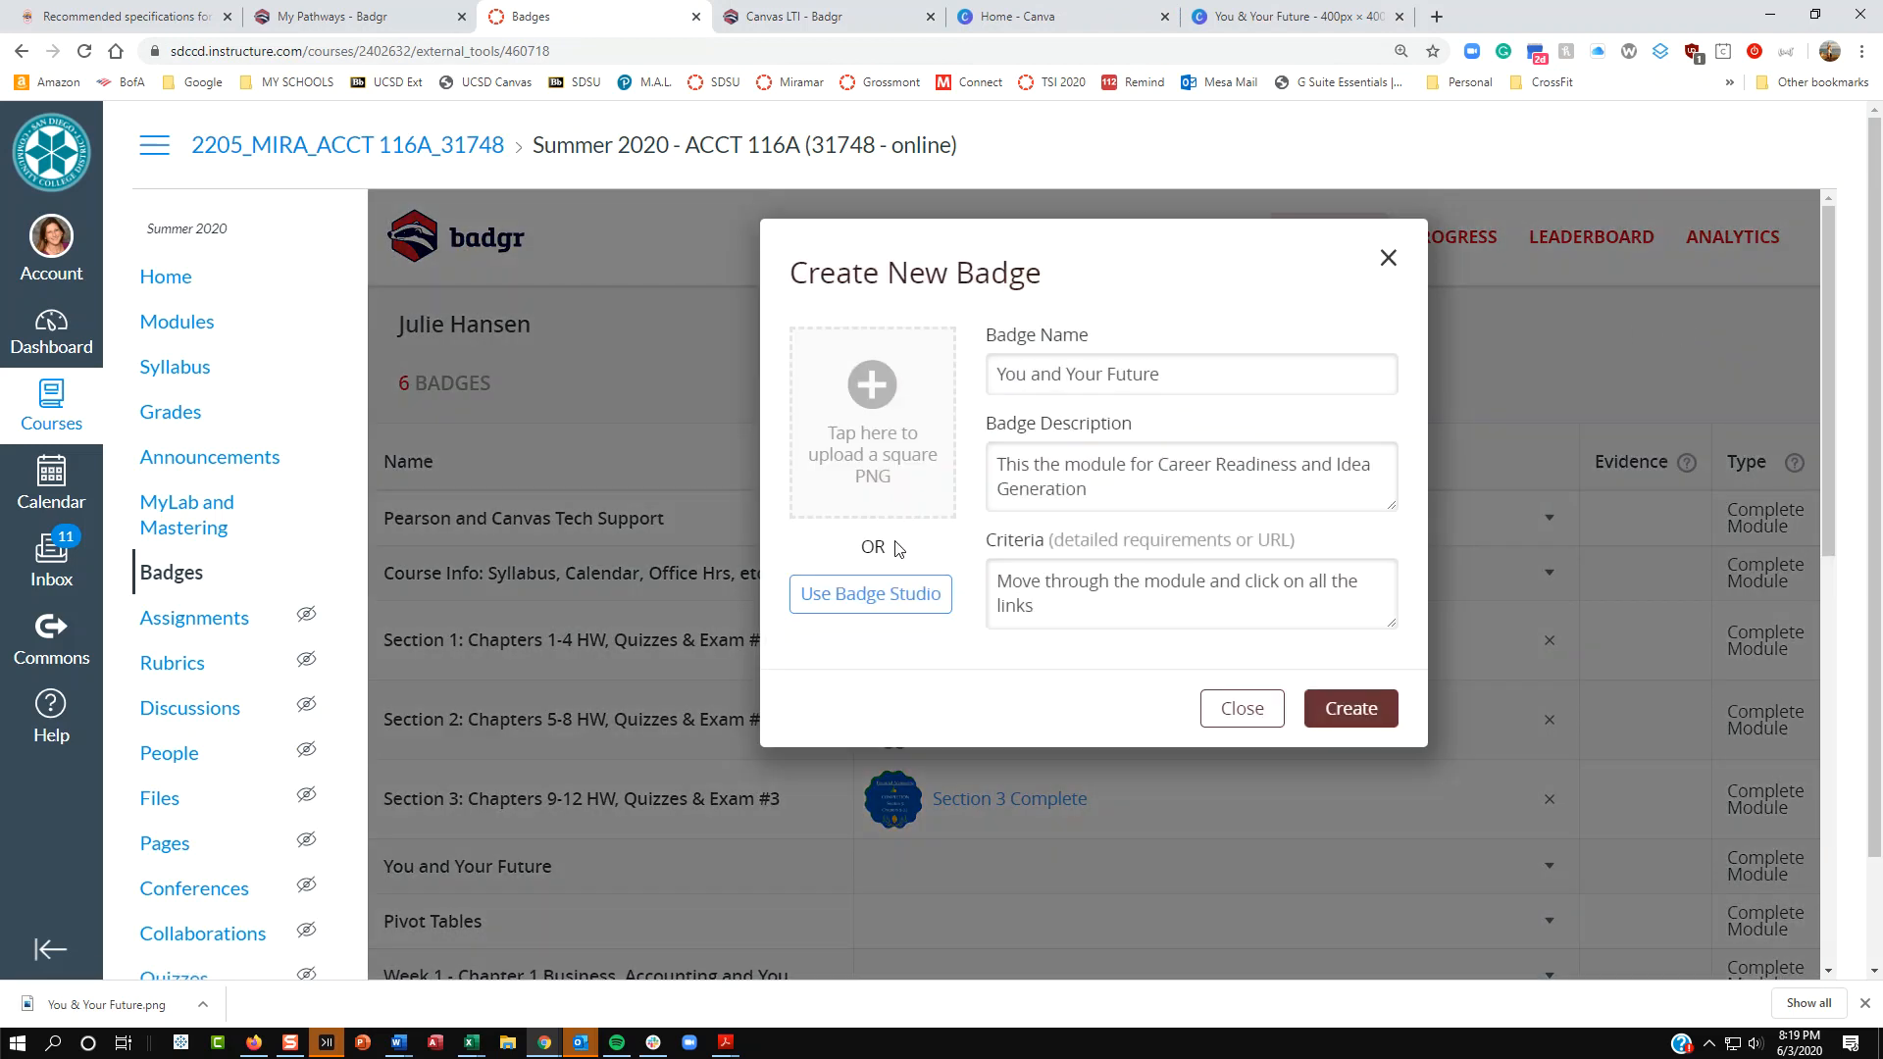
Step: Upload You & Your Future.png from Downloads as the badge image and create the "You and Your Future" badge
{"action": "left_click", "coordinate": [873, 394]}
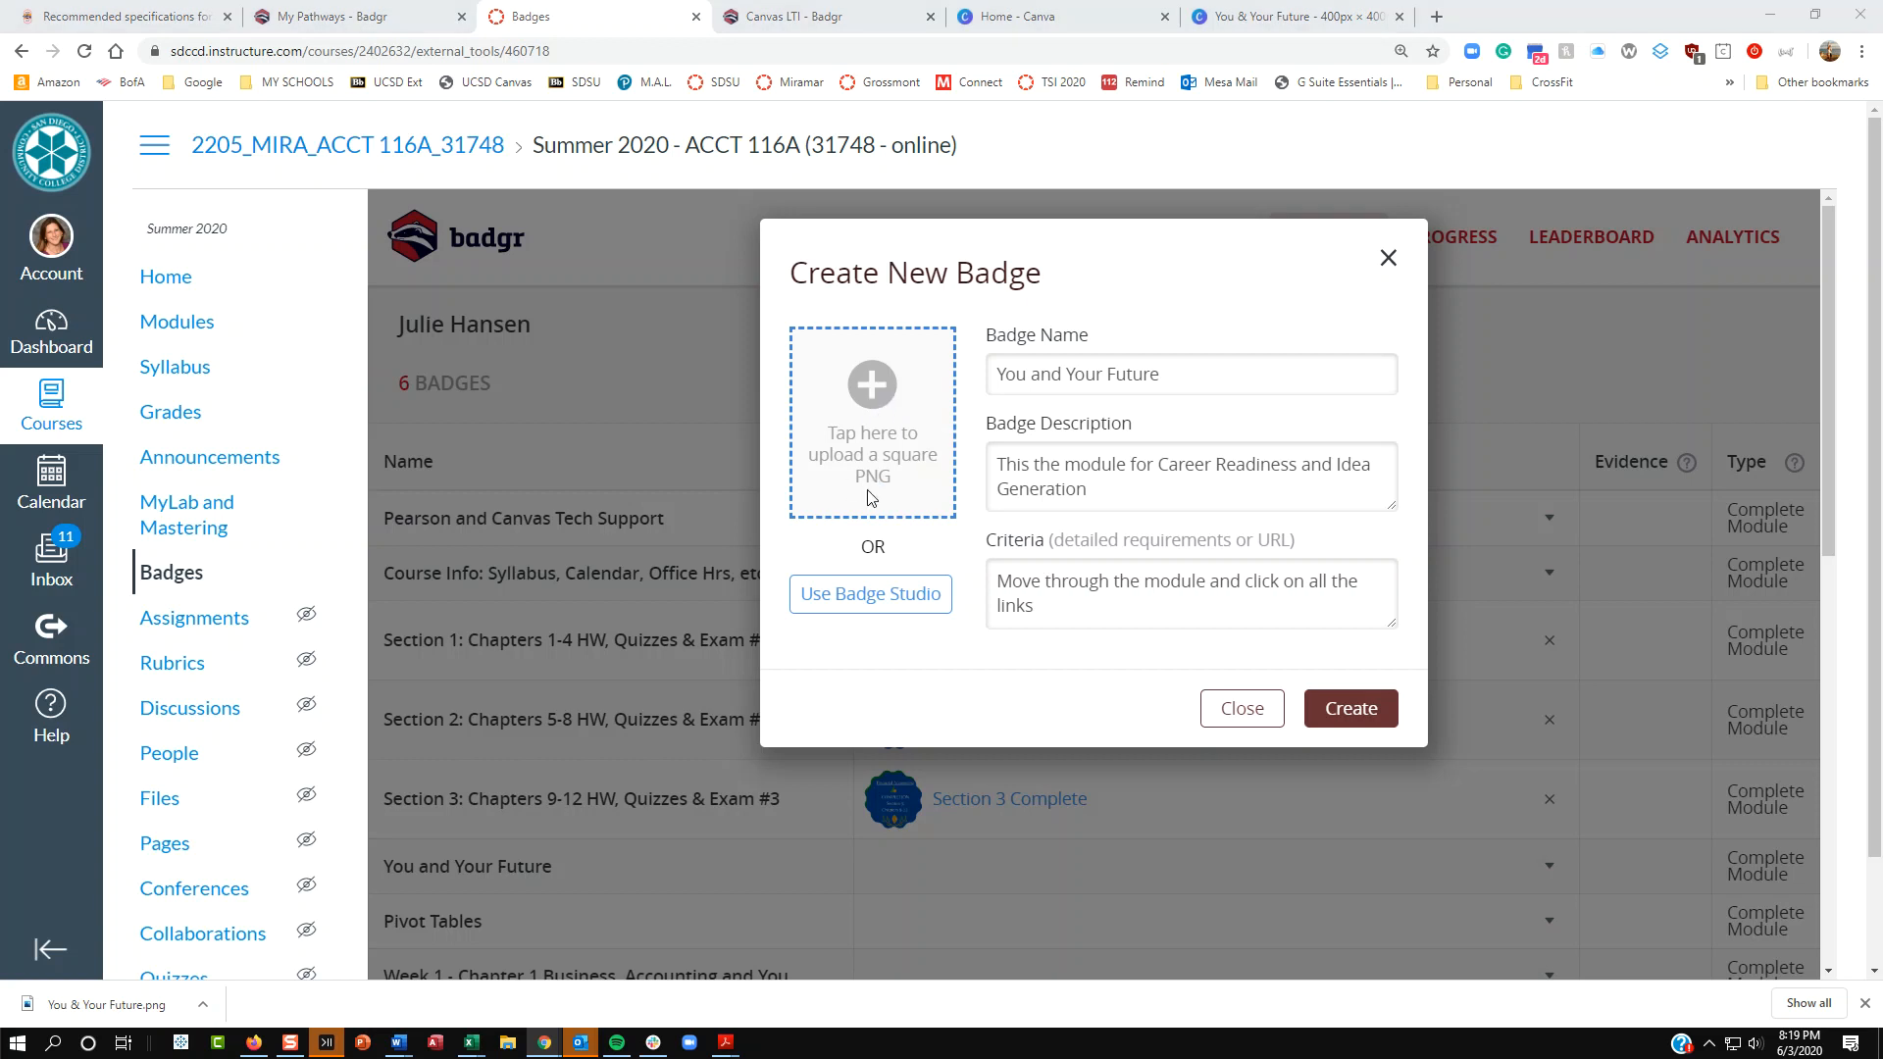
{"action": "left_click", "coordinate": [293, 127]}
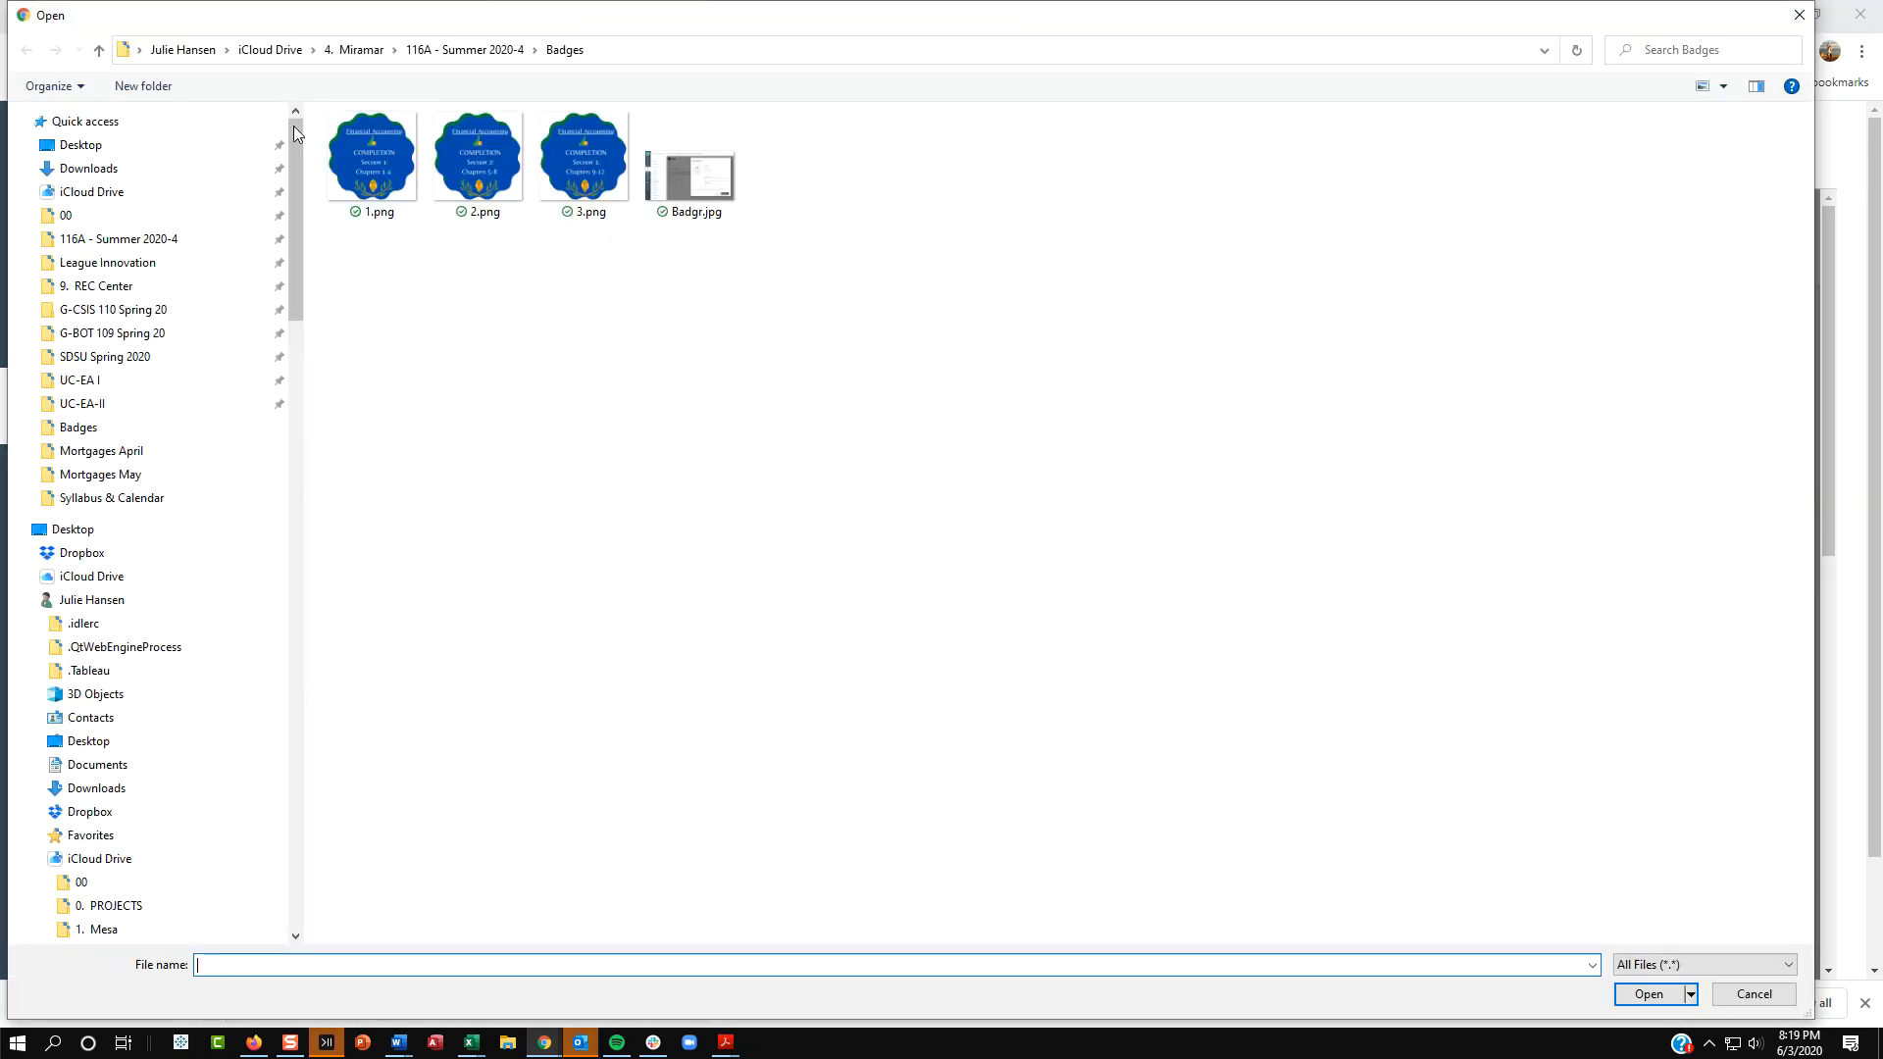
{"action": "left_click", "coordinate": [182, 167]}
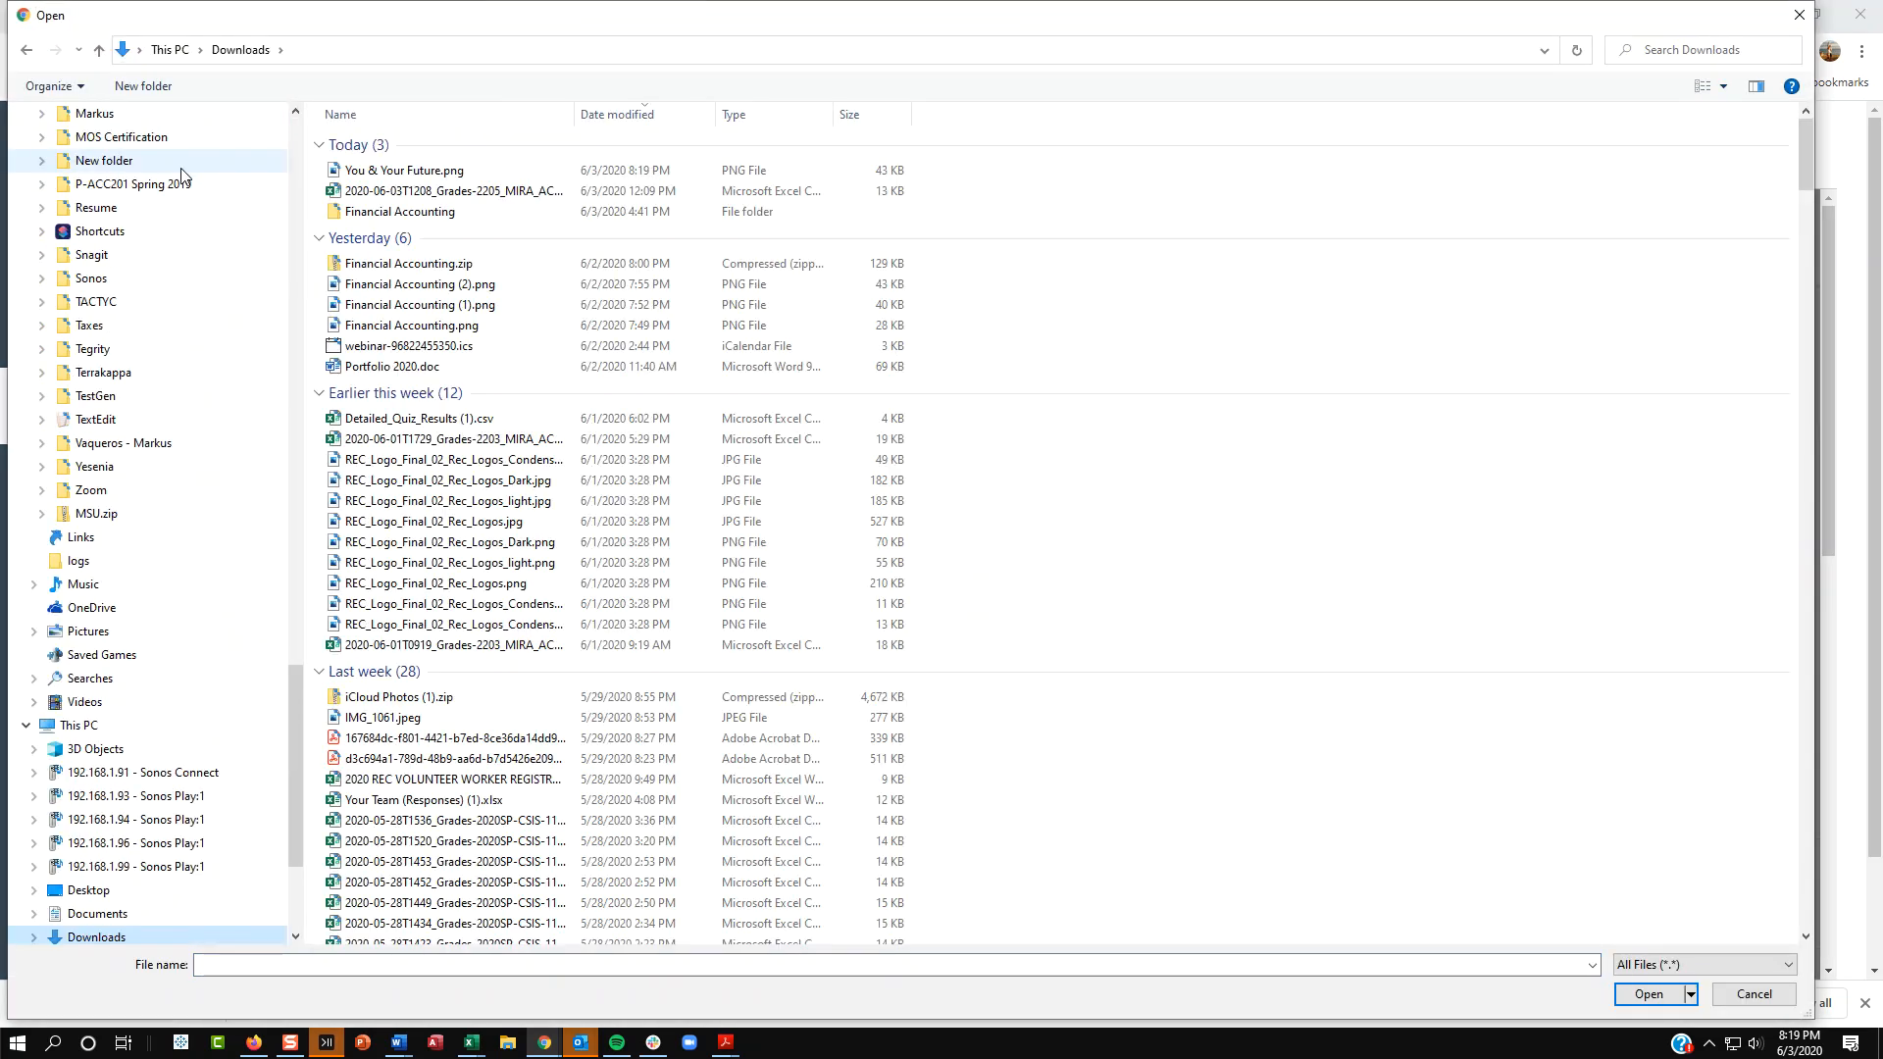
{"action": "left_click", "coordinate": [432, 171]}
{"action": "left_click", "coordinate": [1629, 994]}
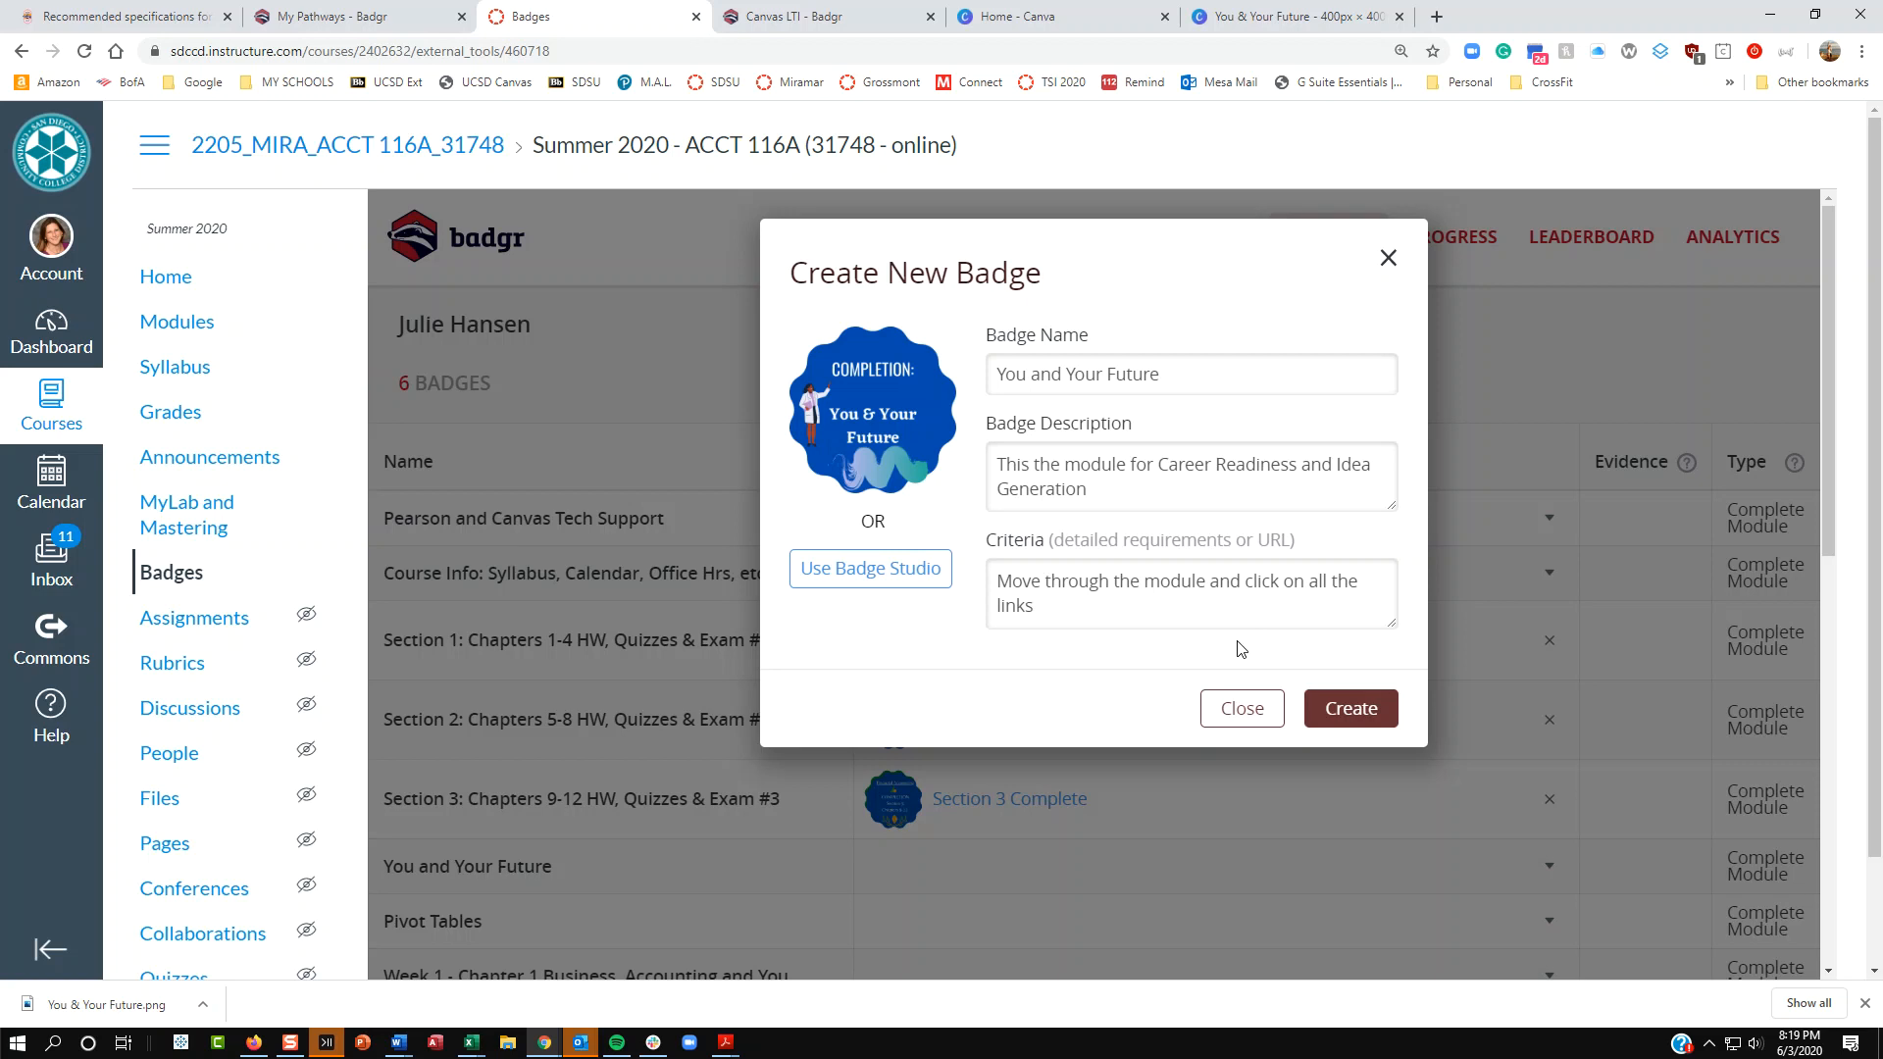
{"action": "left_click", "coordinate": [1340, 716]}
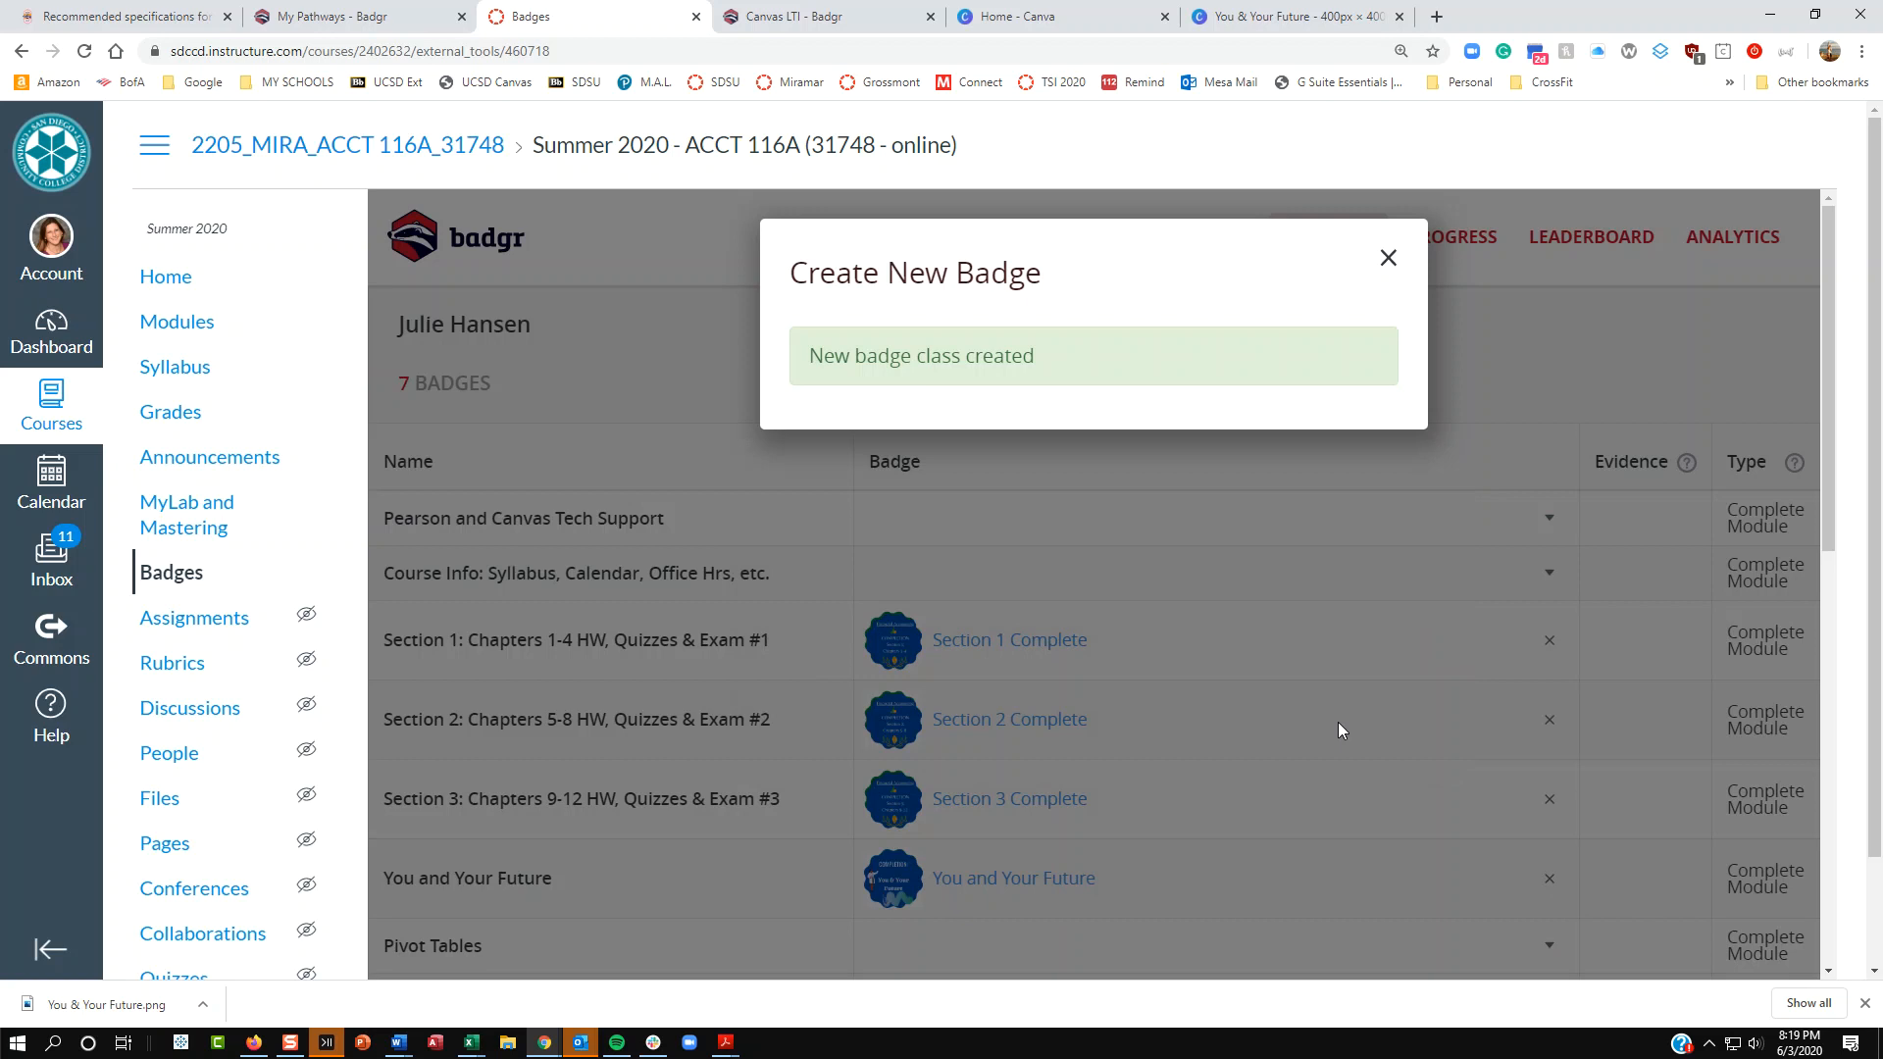
{"action": "scroll", "coordinate": [1148, 648], "scroll_direction": "down", "scroll_amount": 2}
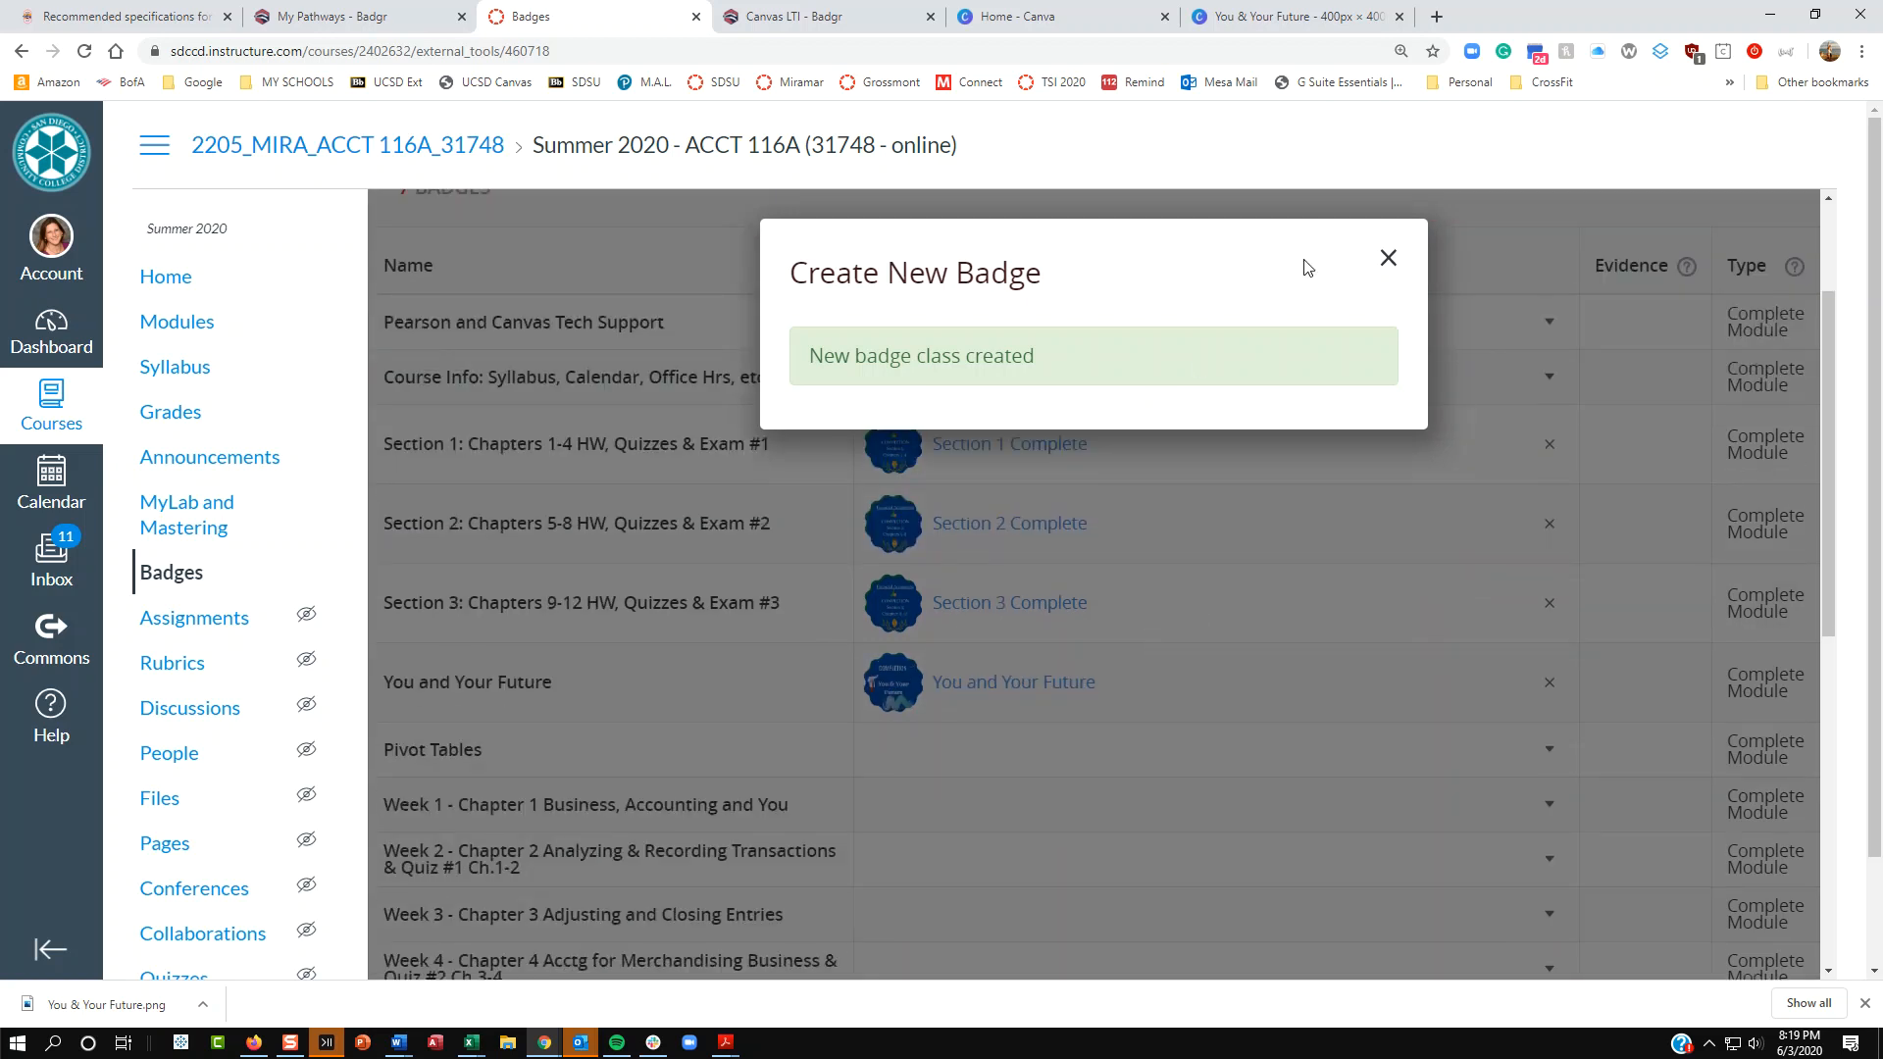
{"action": "left_click", "coordinate": [1389, 259]}
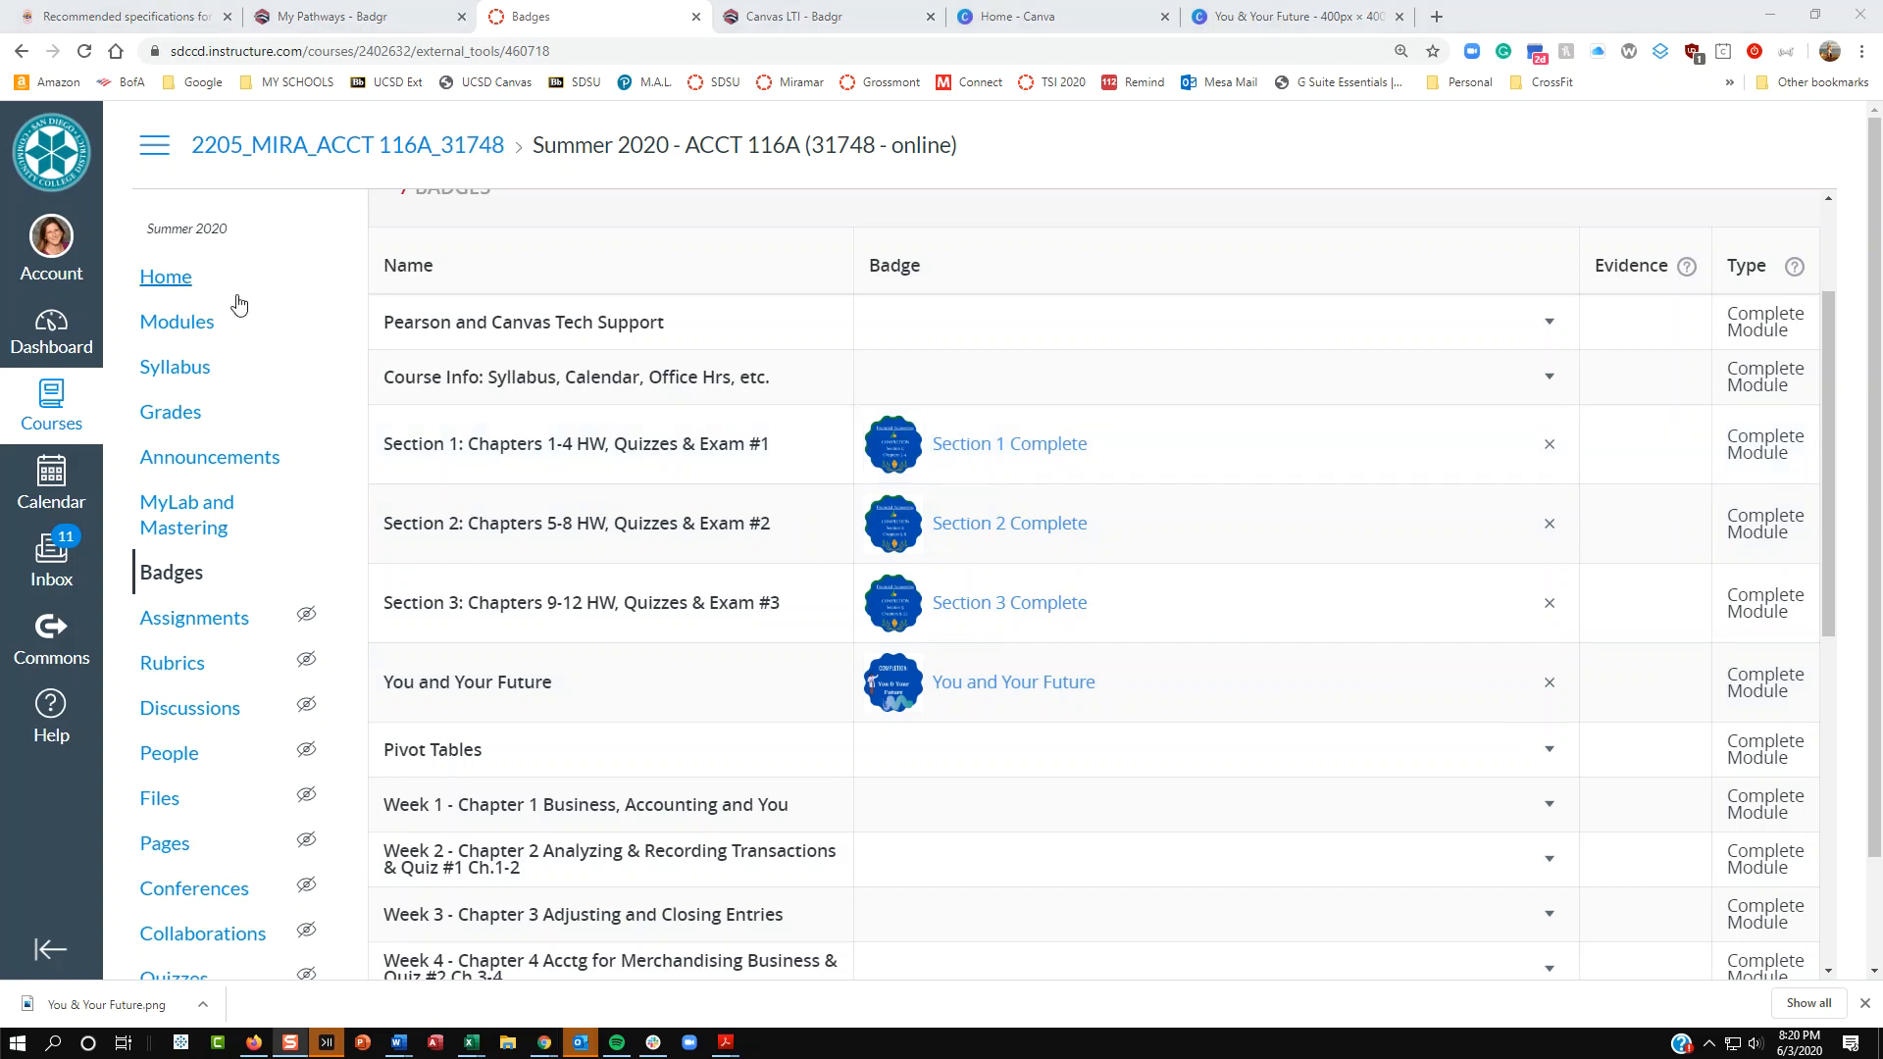
Step: Go to the course modules and open the settings of the "You and Your Future" module for editing
{"action": "left_click", "coordinate": [214, 319]}
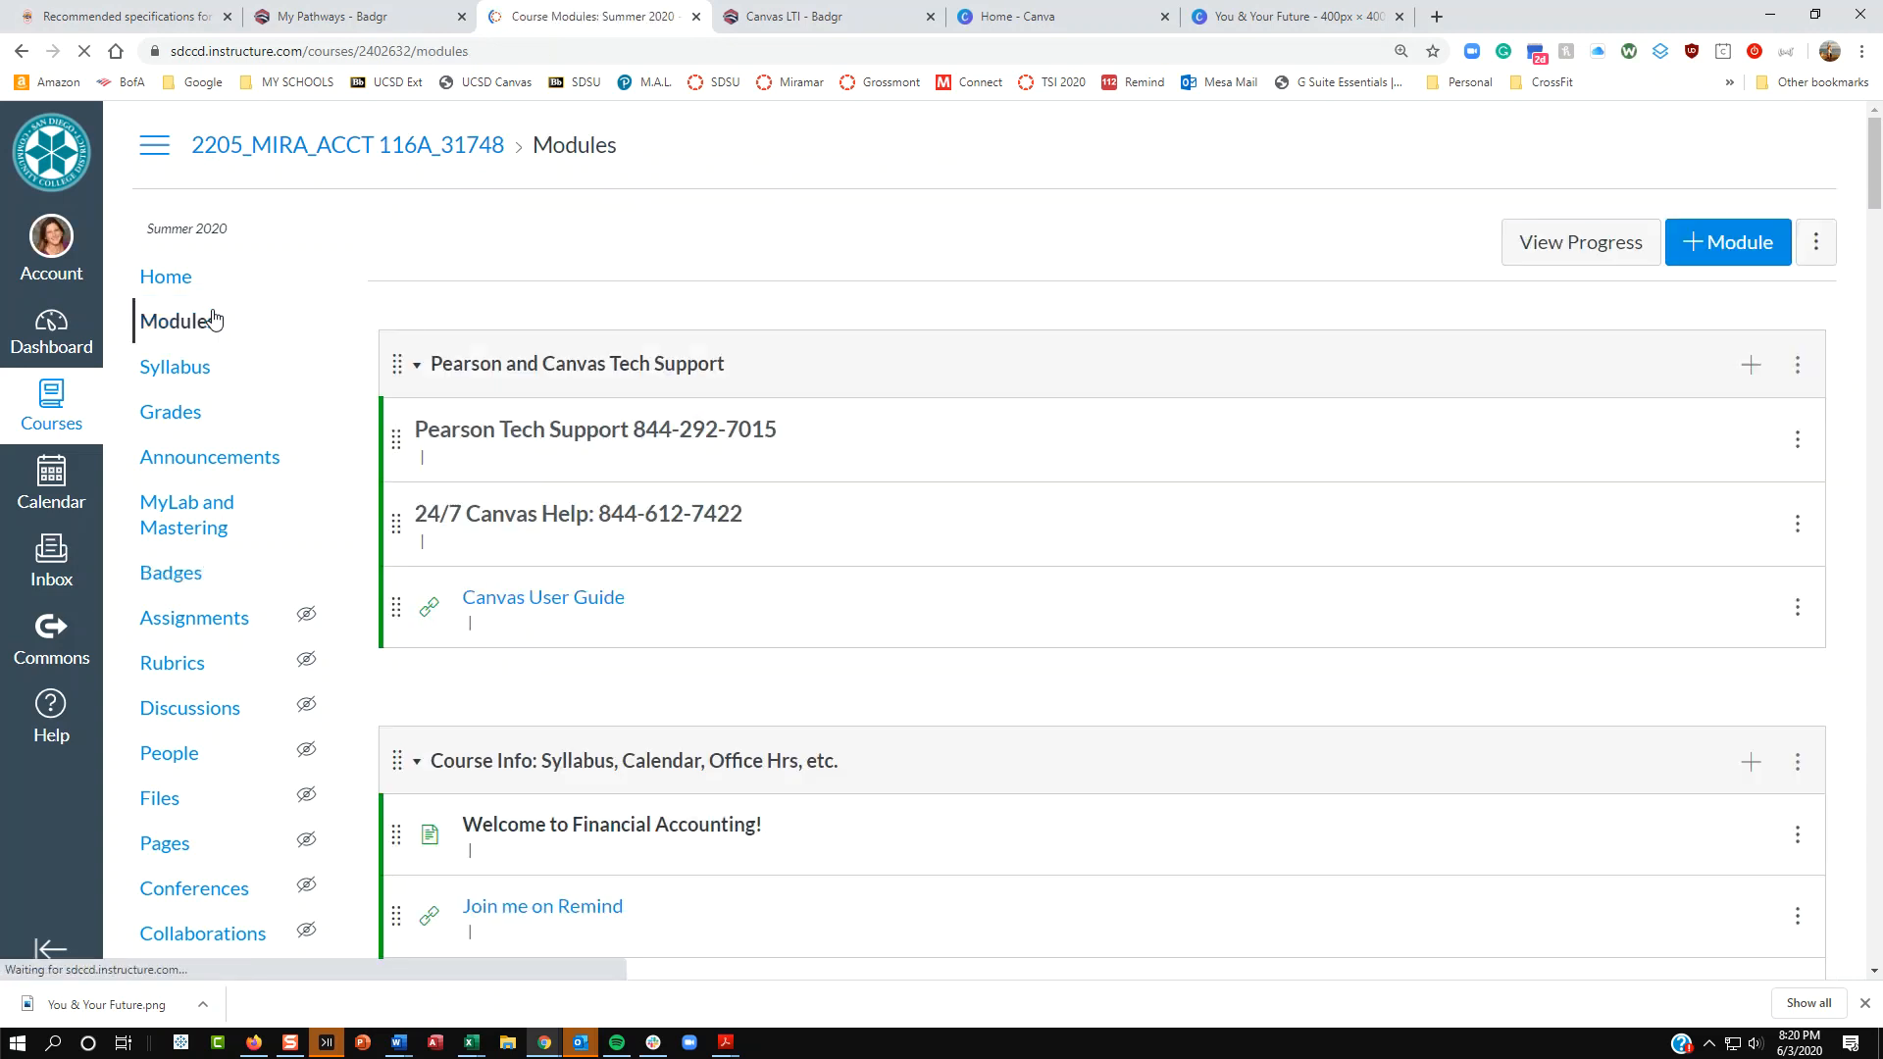
{"action": "scroll", "coordinate": [214, 320], "scroll_direction": "down", "scroll_amount": 10}
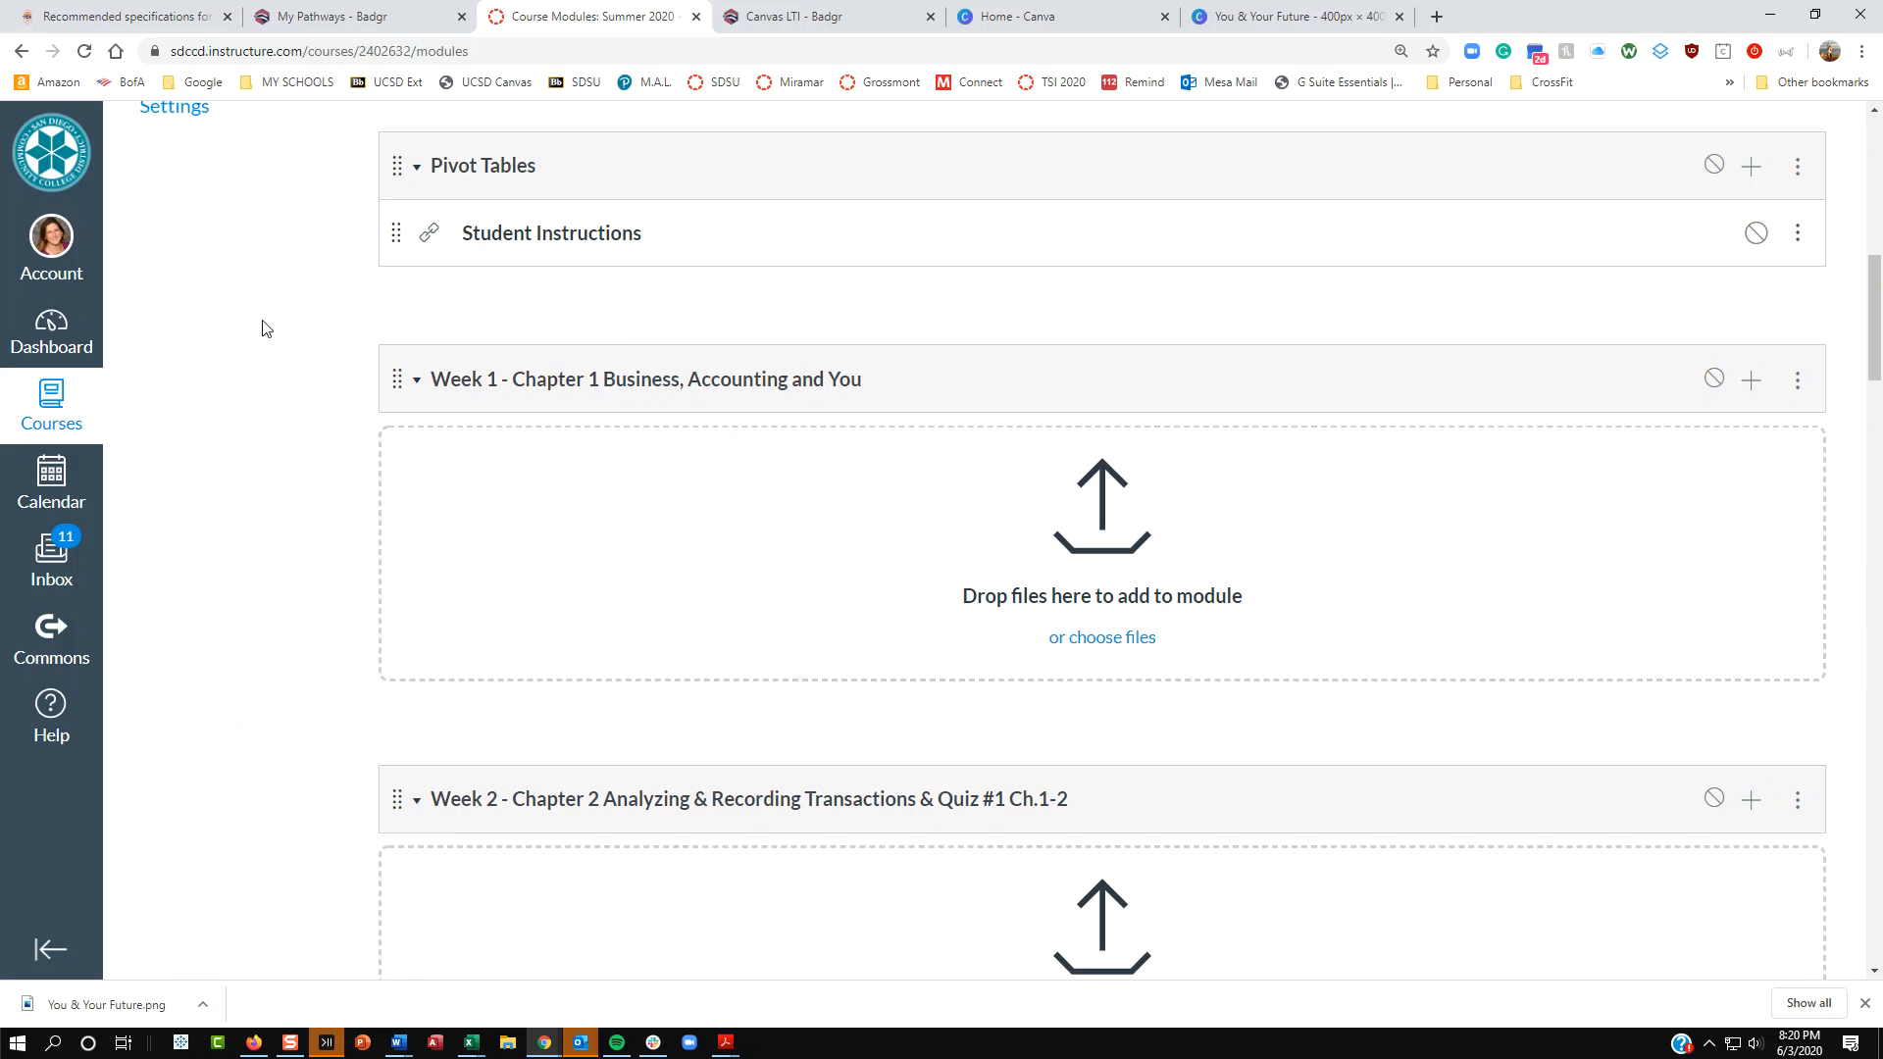
{"action": "scroll", "coordinate": [628, 503], "scroll_direction": "up", "scroll_amount": 10}
{"action": "scroll", "coordinate": [628, 503], "scroll_direction": "down", "scroll_amount": 3}
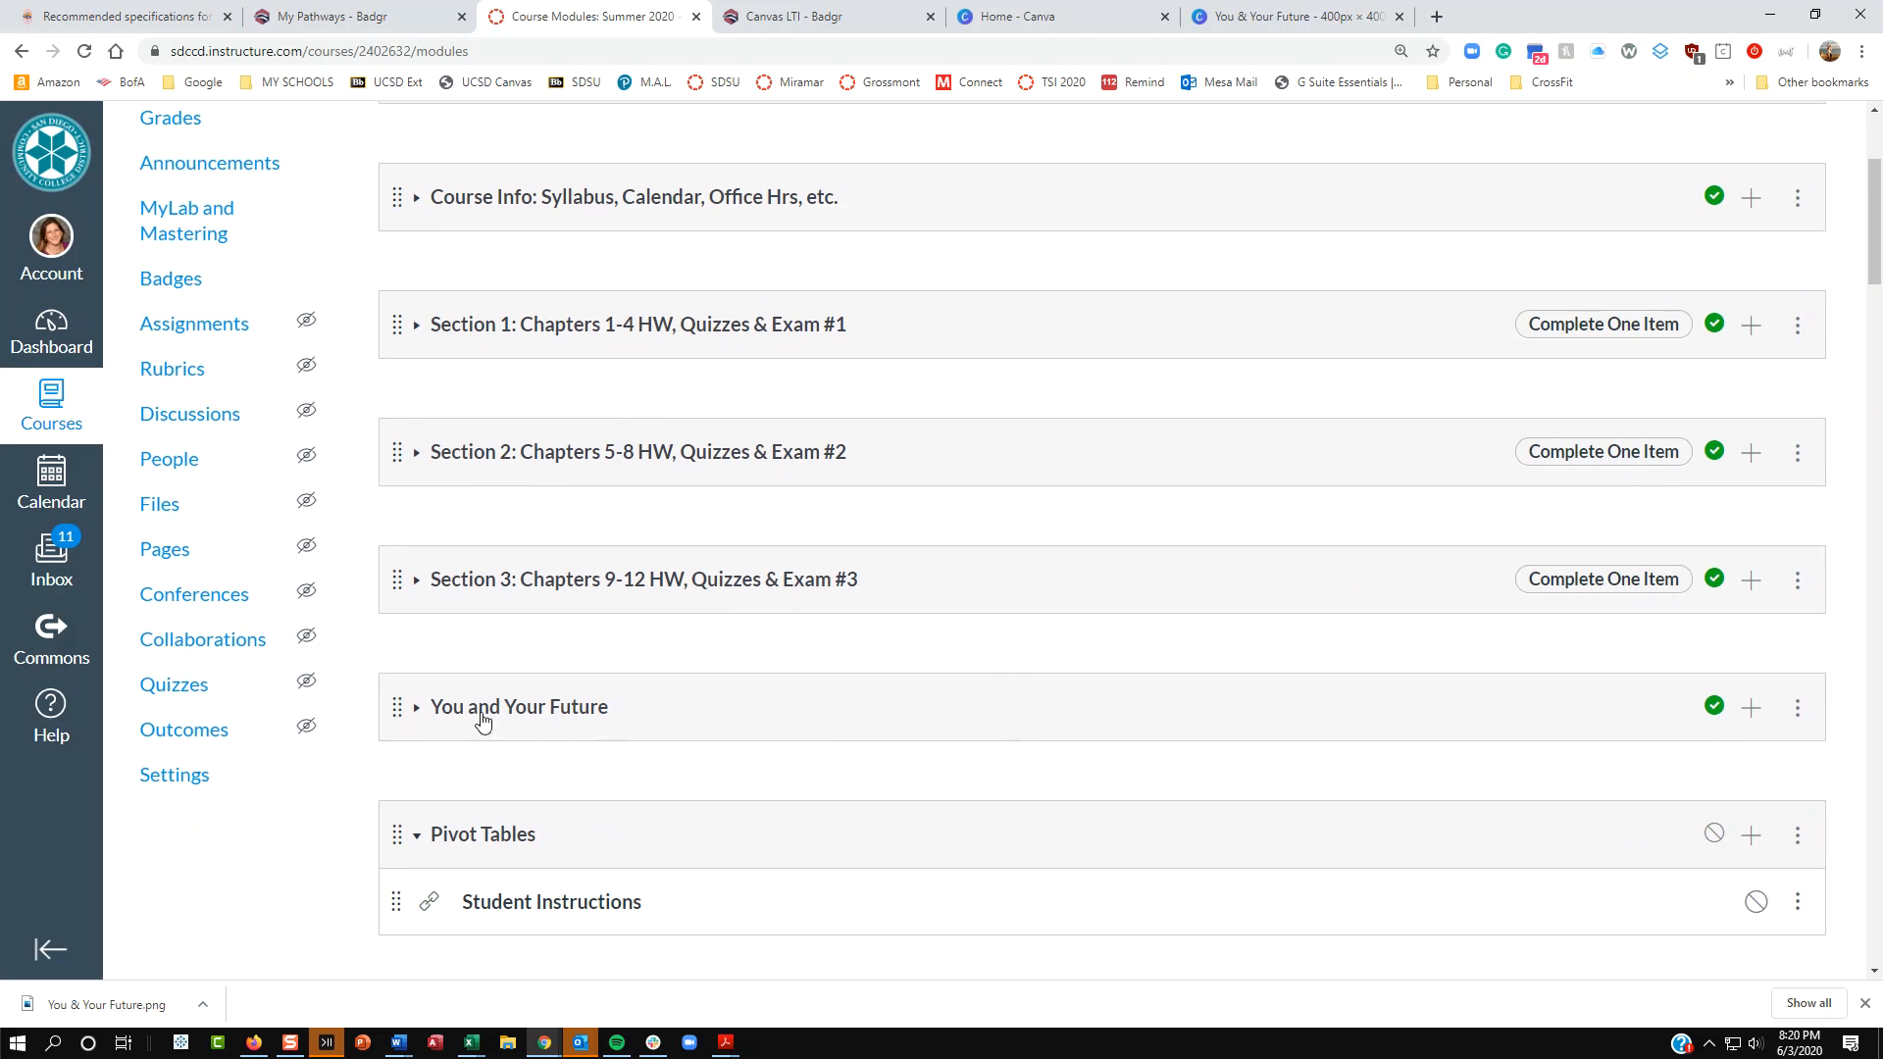
{"action": "left_click", "coordinate": [1800, 709]}
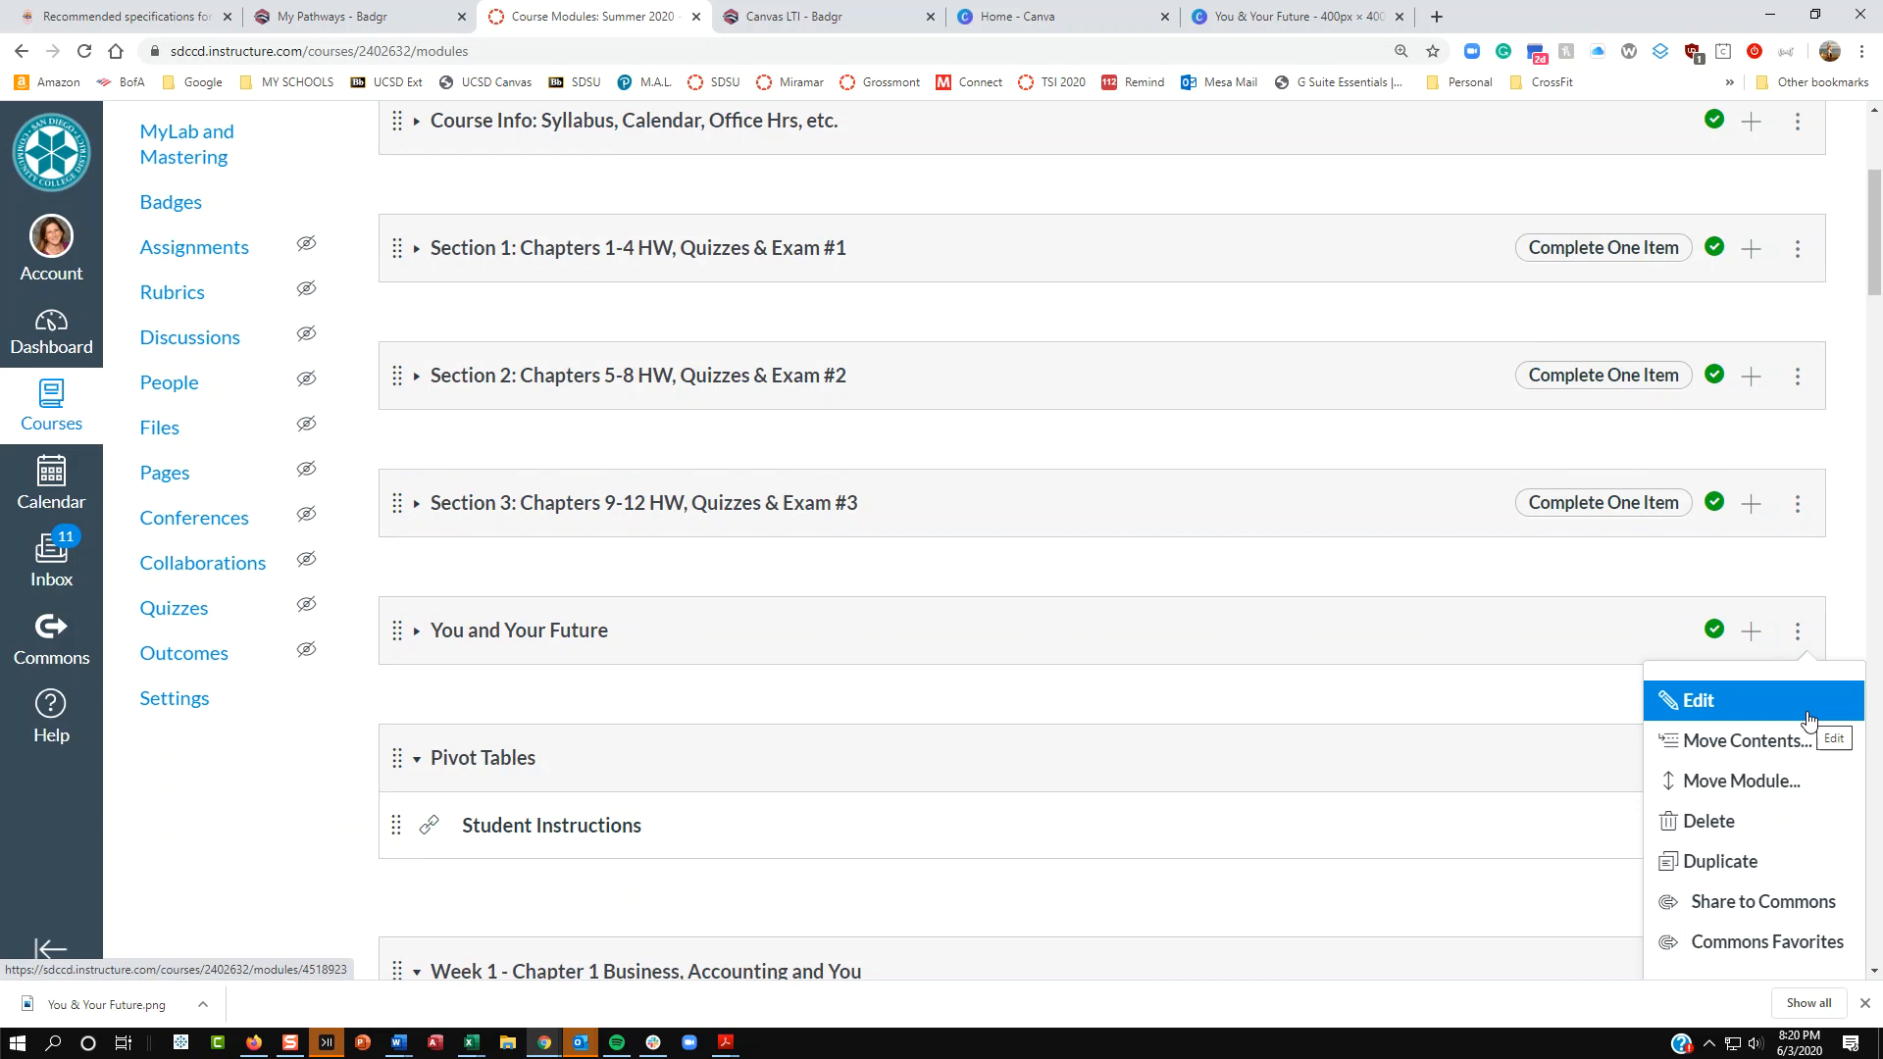
{"action": "left_click", "coordinate": [1700, 705]}
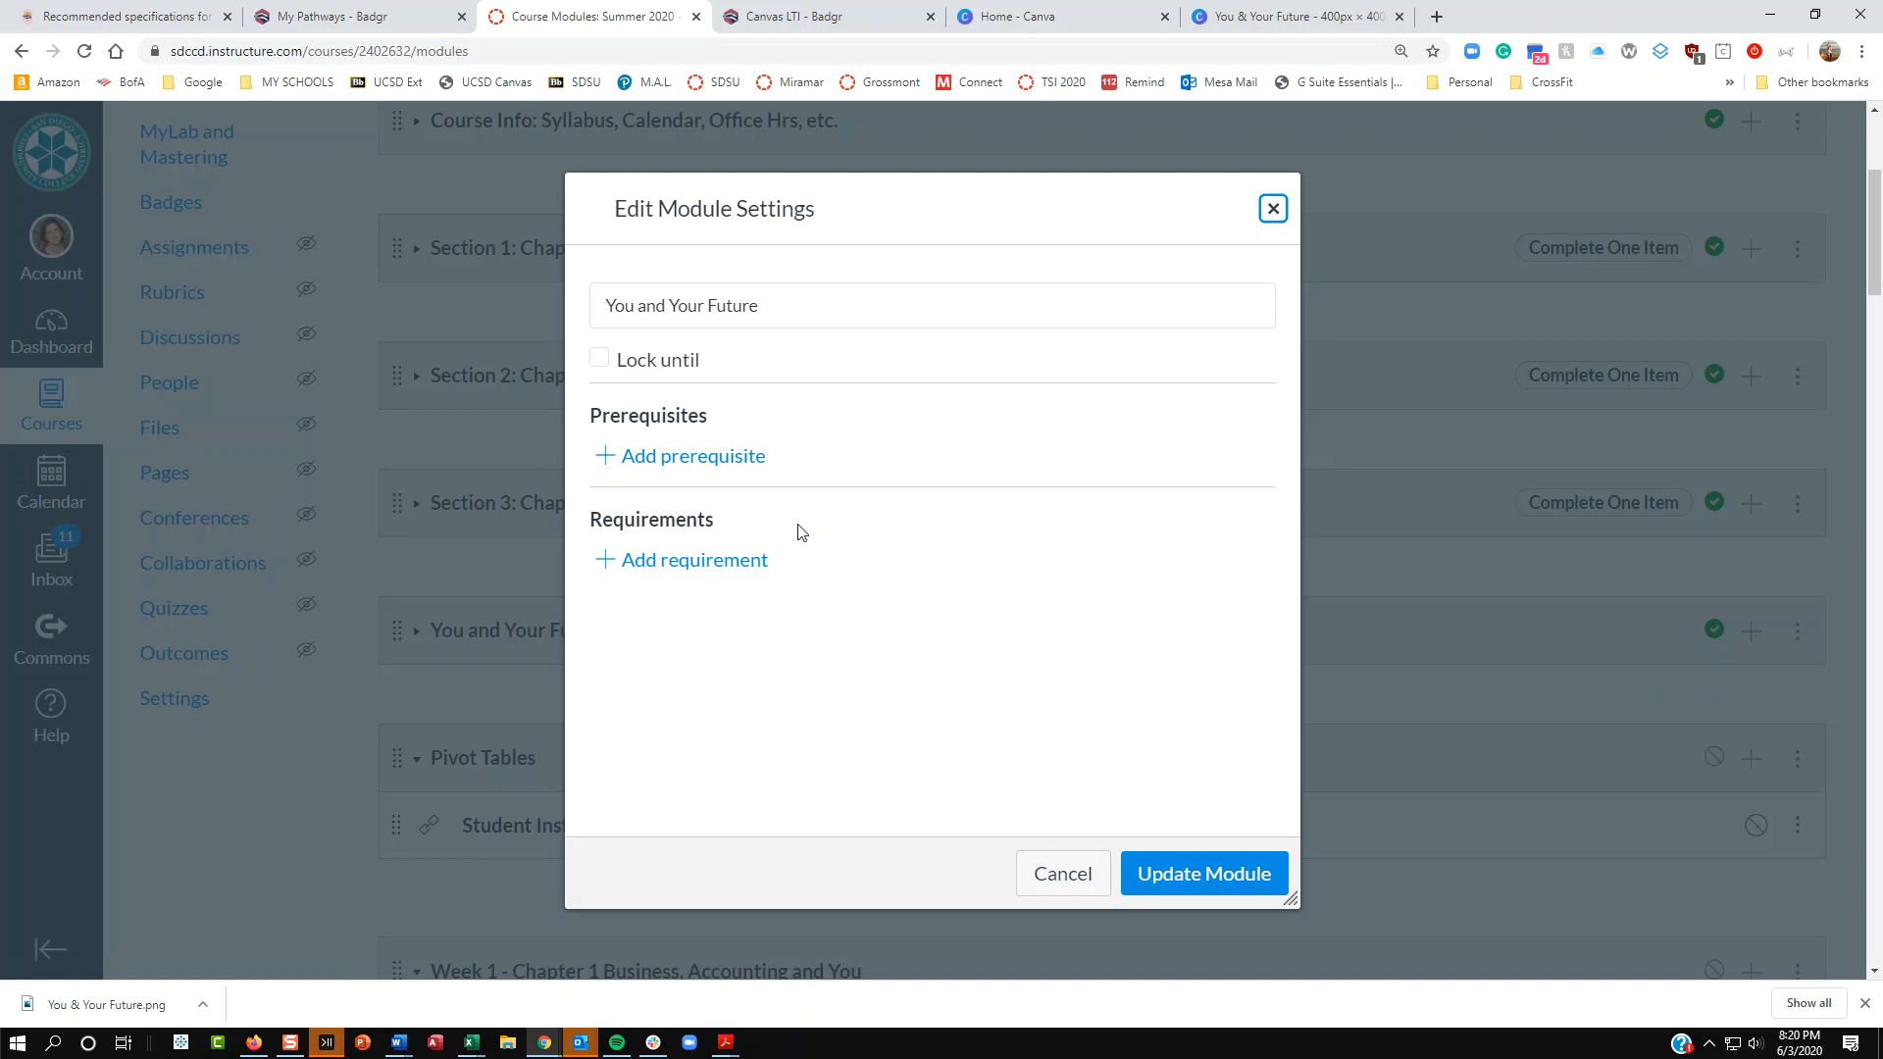
Step: Add a completion requirement to the "You and Your Future" module and make students complete only one of the requirements
{"action": "left_click", "coordinate": [749, 567]}
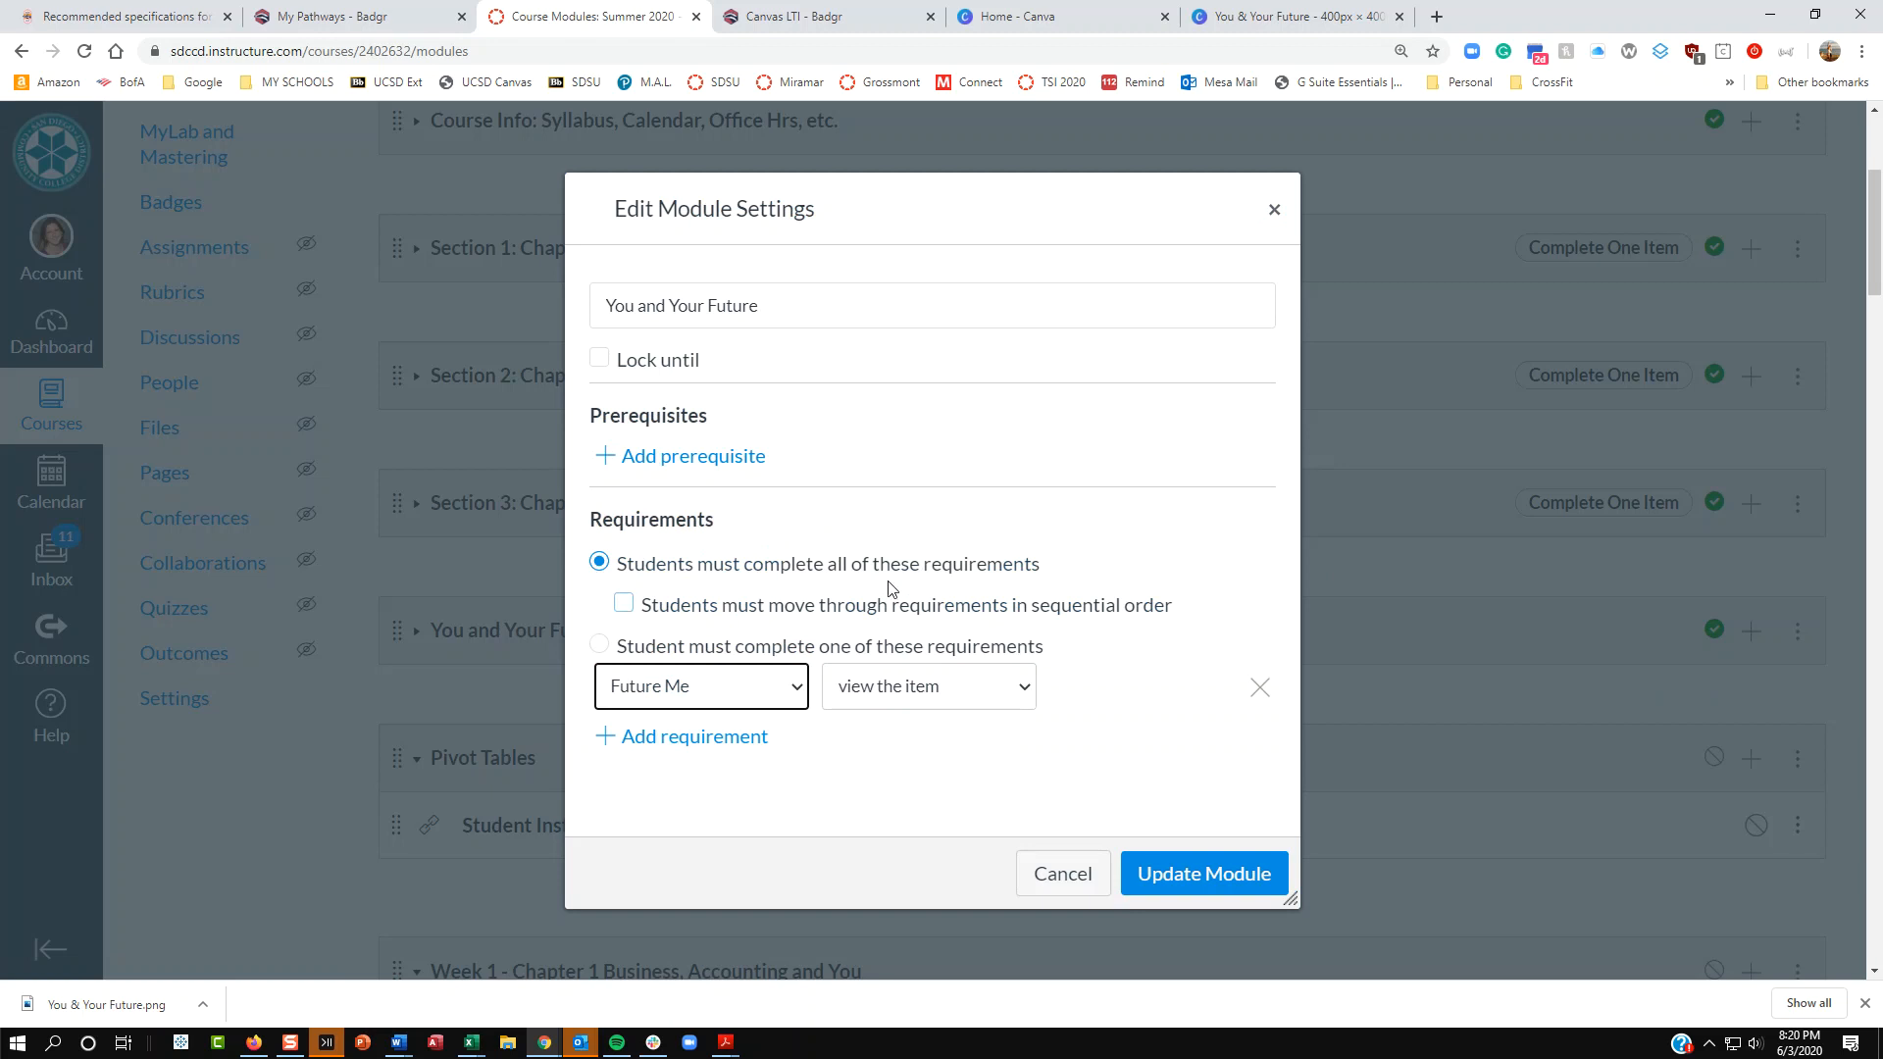
{"action": "left_click", "coordinate": [623, 605]}
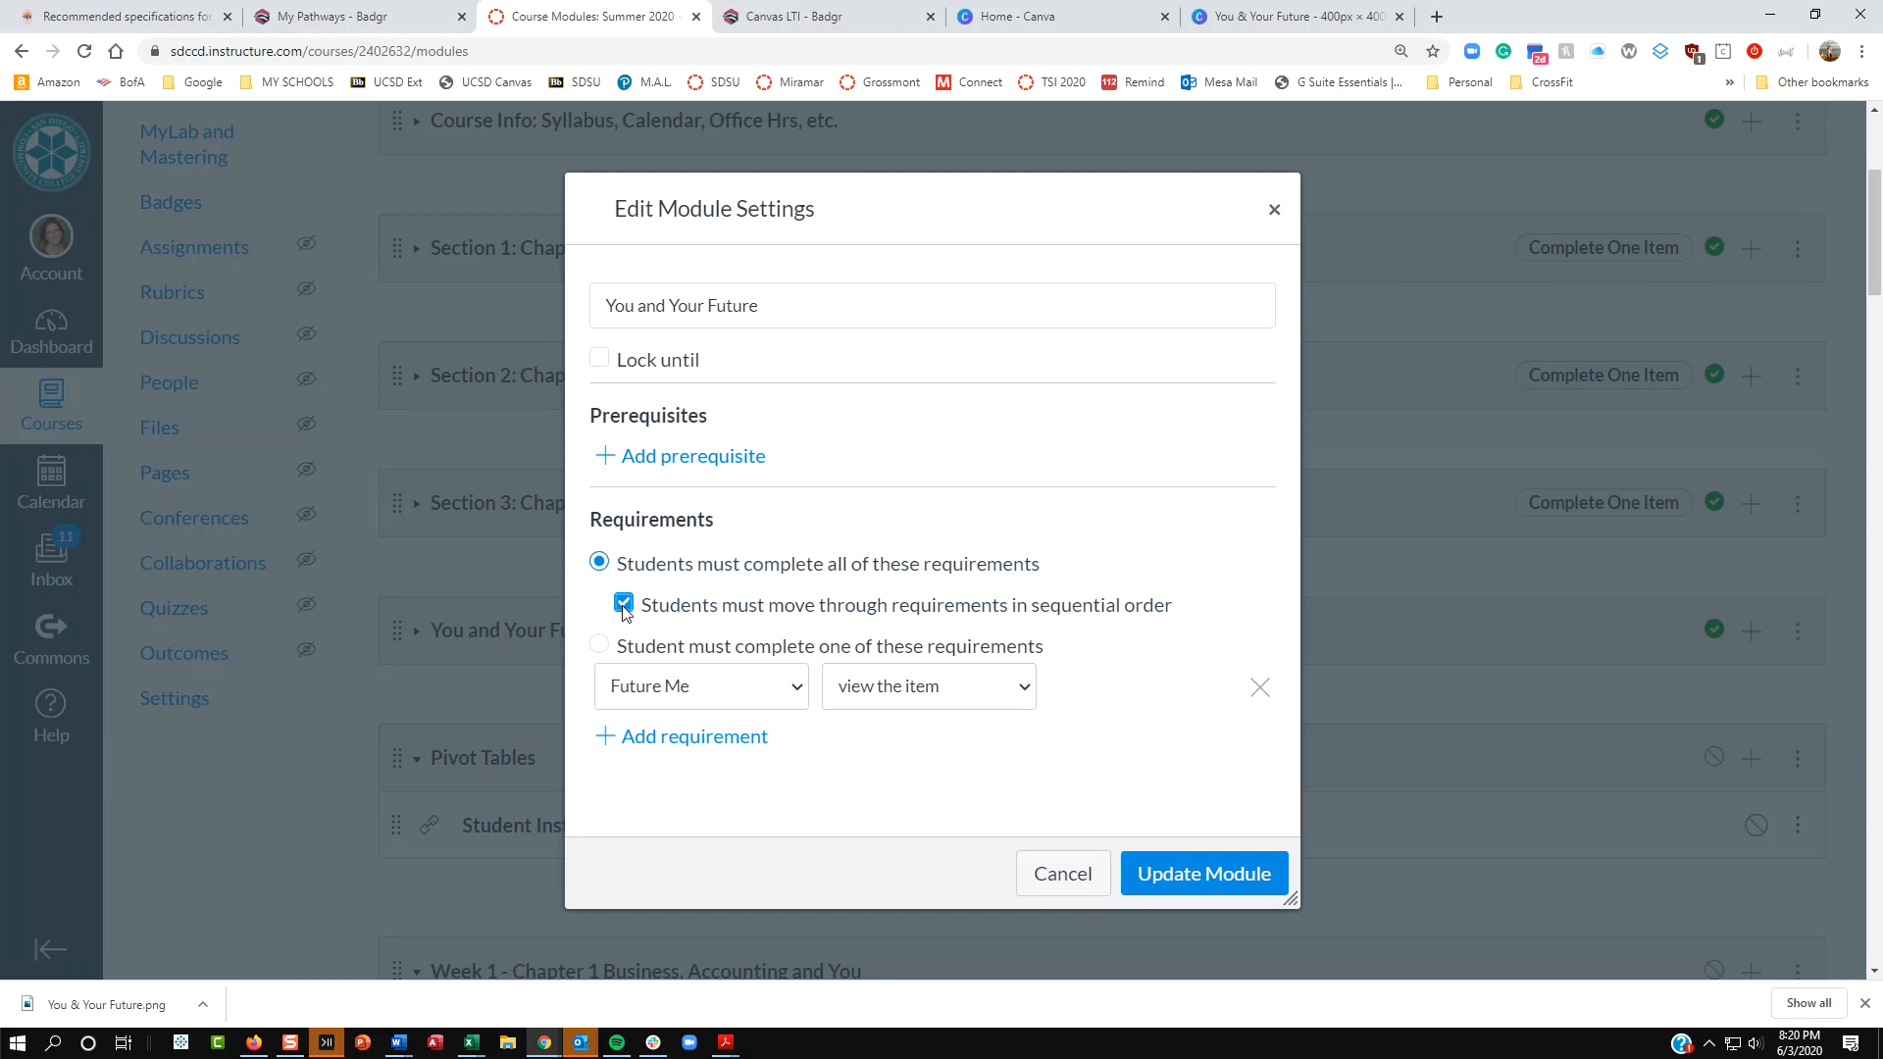
{"action": "left_click", "coordinate": [598, 645]}
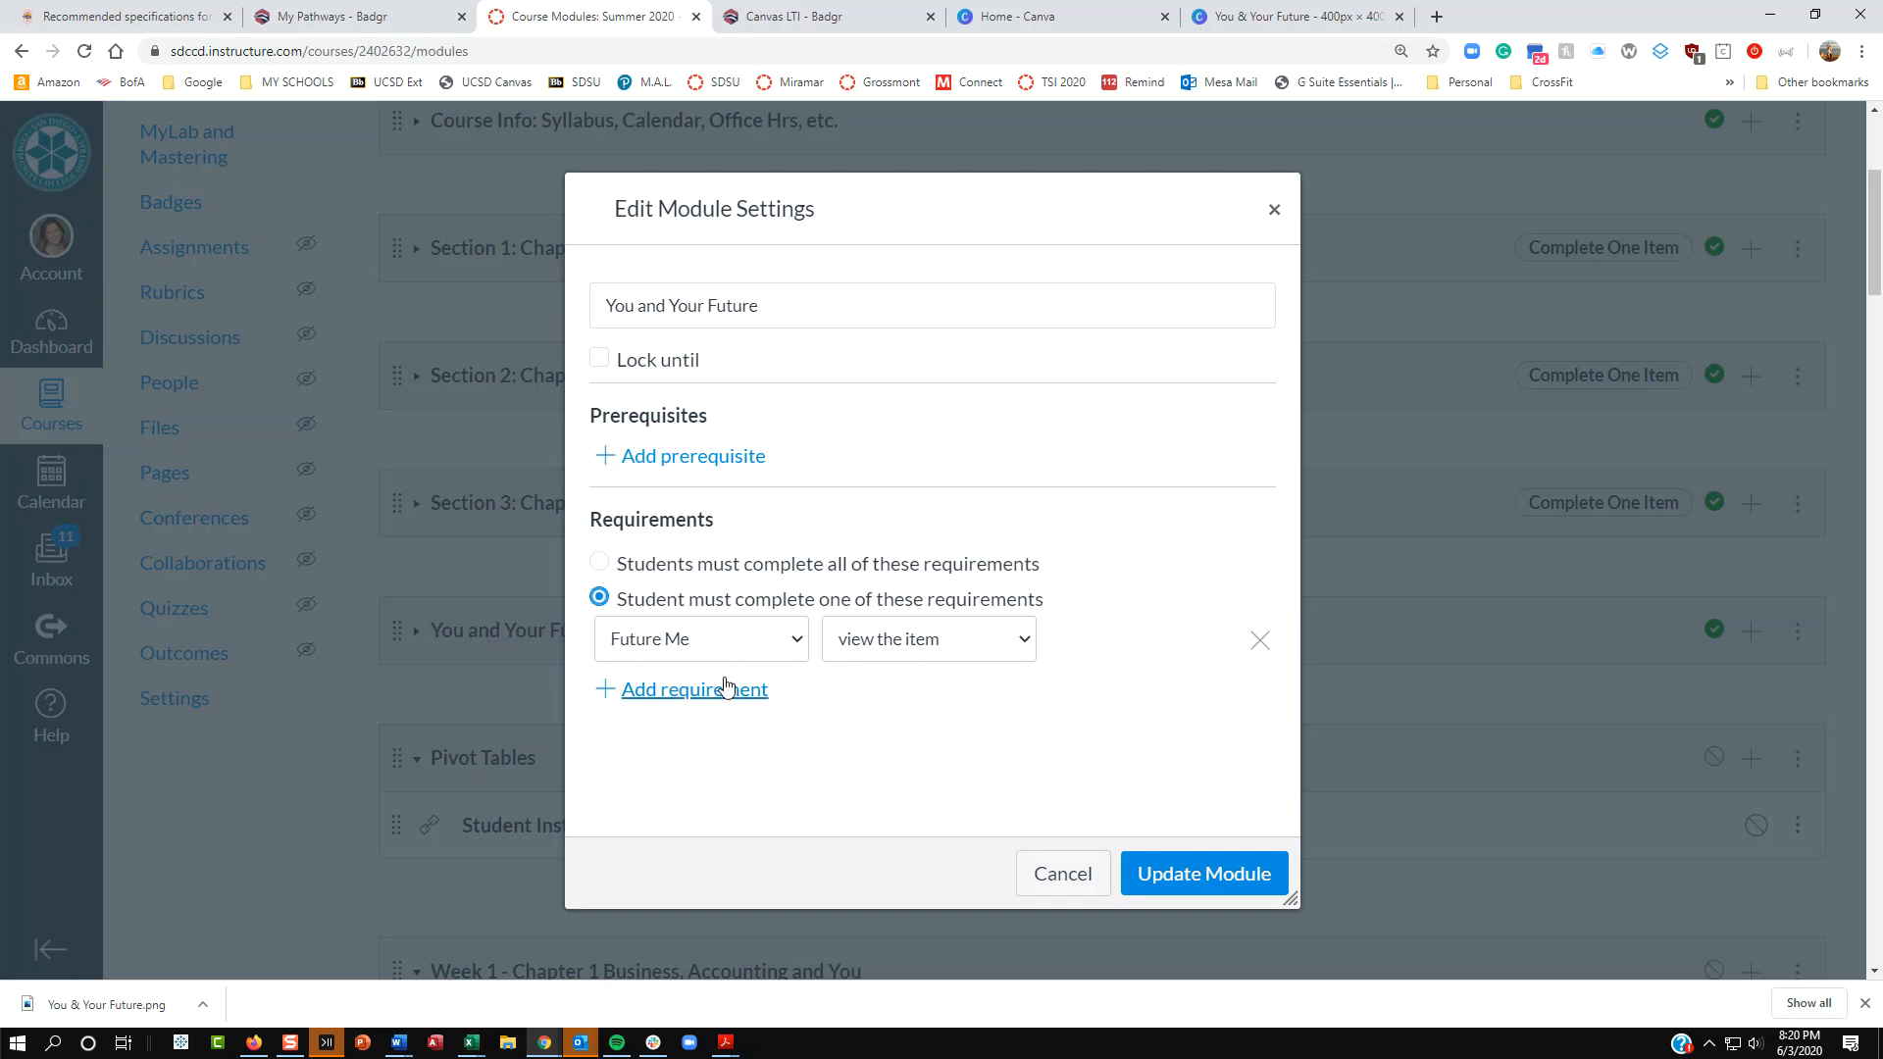
Step: Set the requirement to view the Salary Spotlight item, update the module, and let students continue without re-locking modules
{"action": "left_click", "coordinate": [793, 647]}
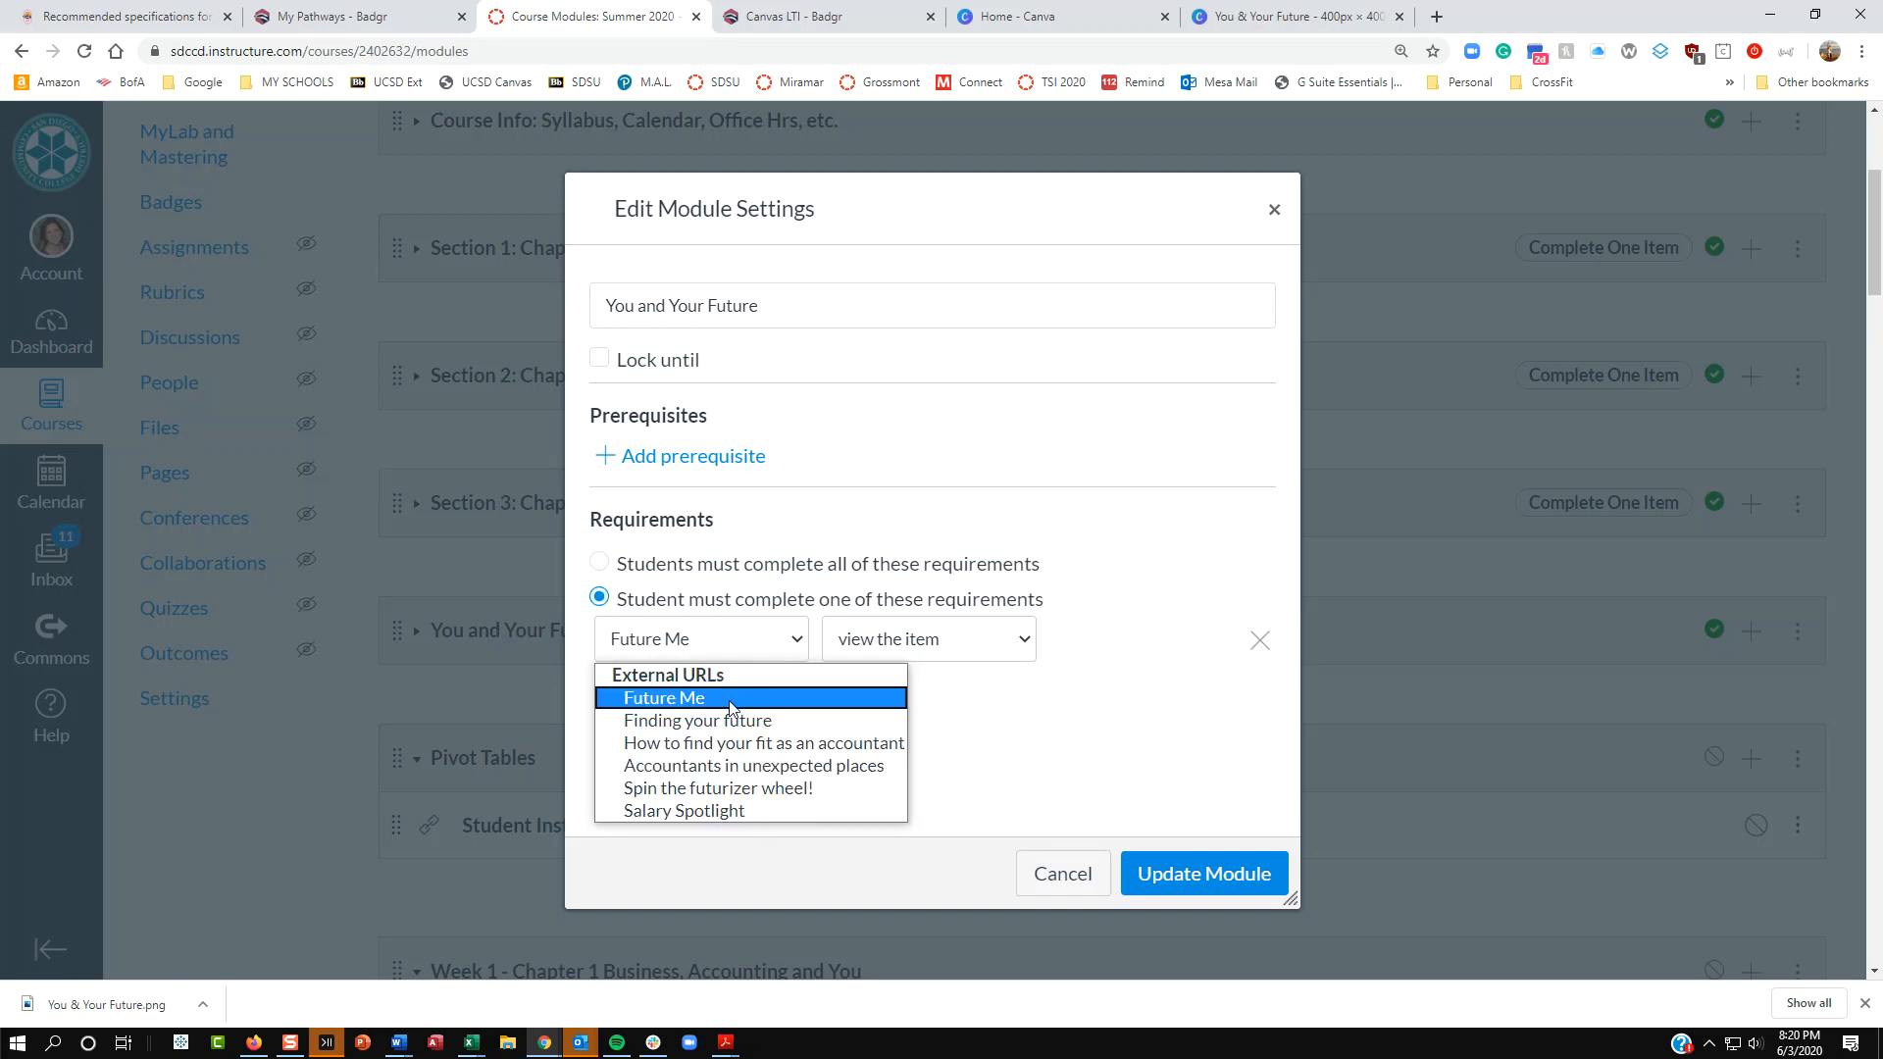
{"action": "left_click", "coordinate": [726, 811]}
{"action": "left_click", "coordinate": [934, 650]}
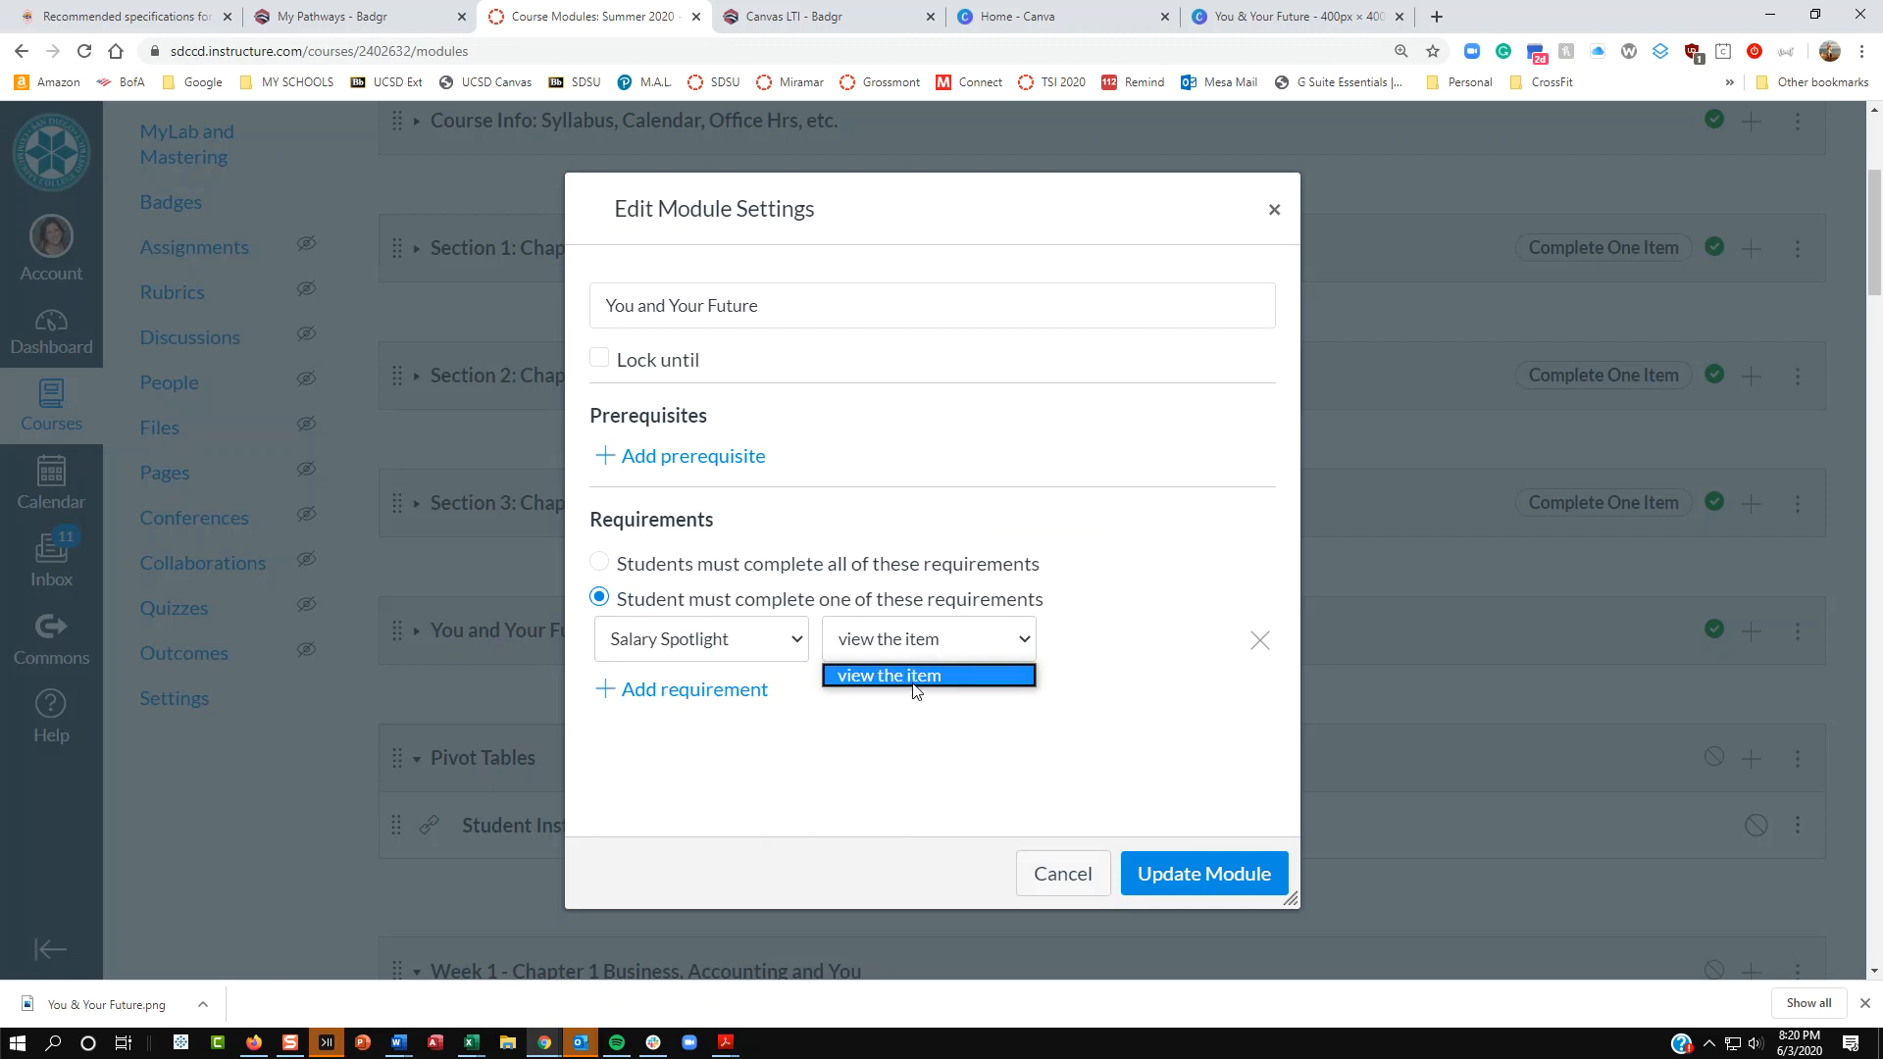
{"action": "left_click", "coordinate": [914, 677]}
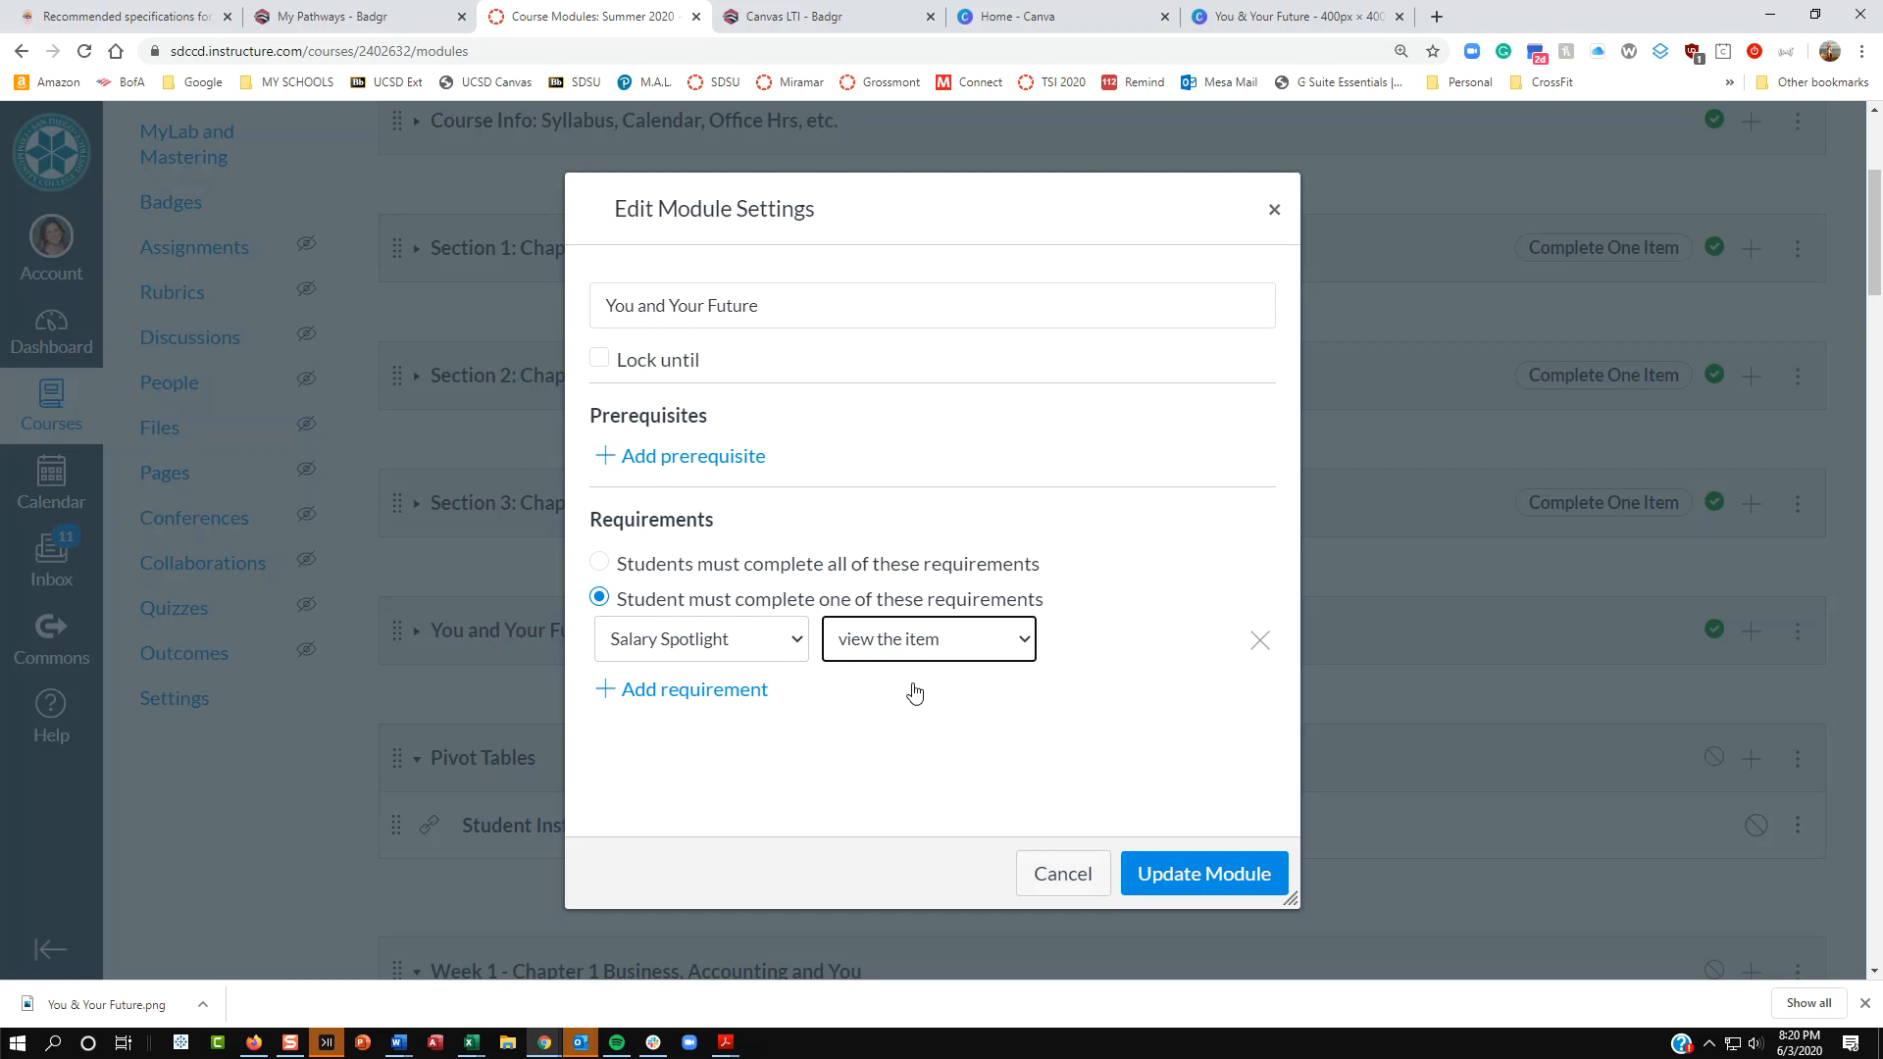
{"action": "left_click", "coordinate": [1214, 881]}
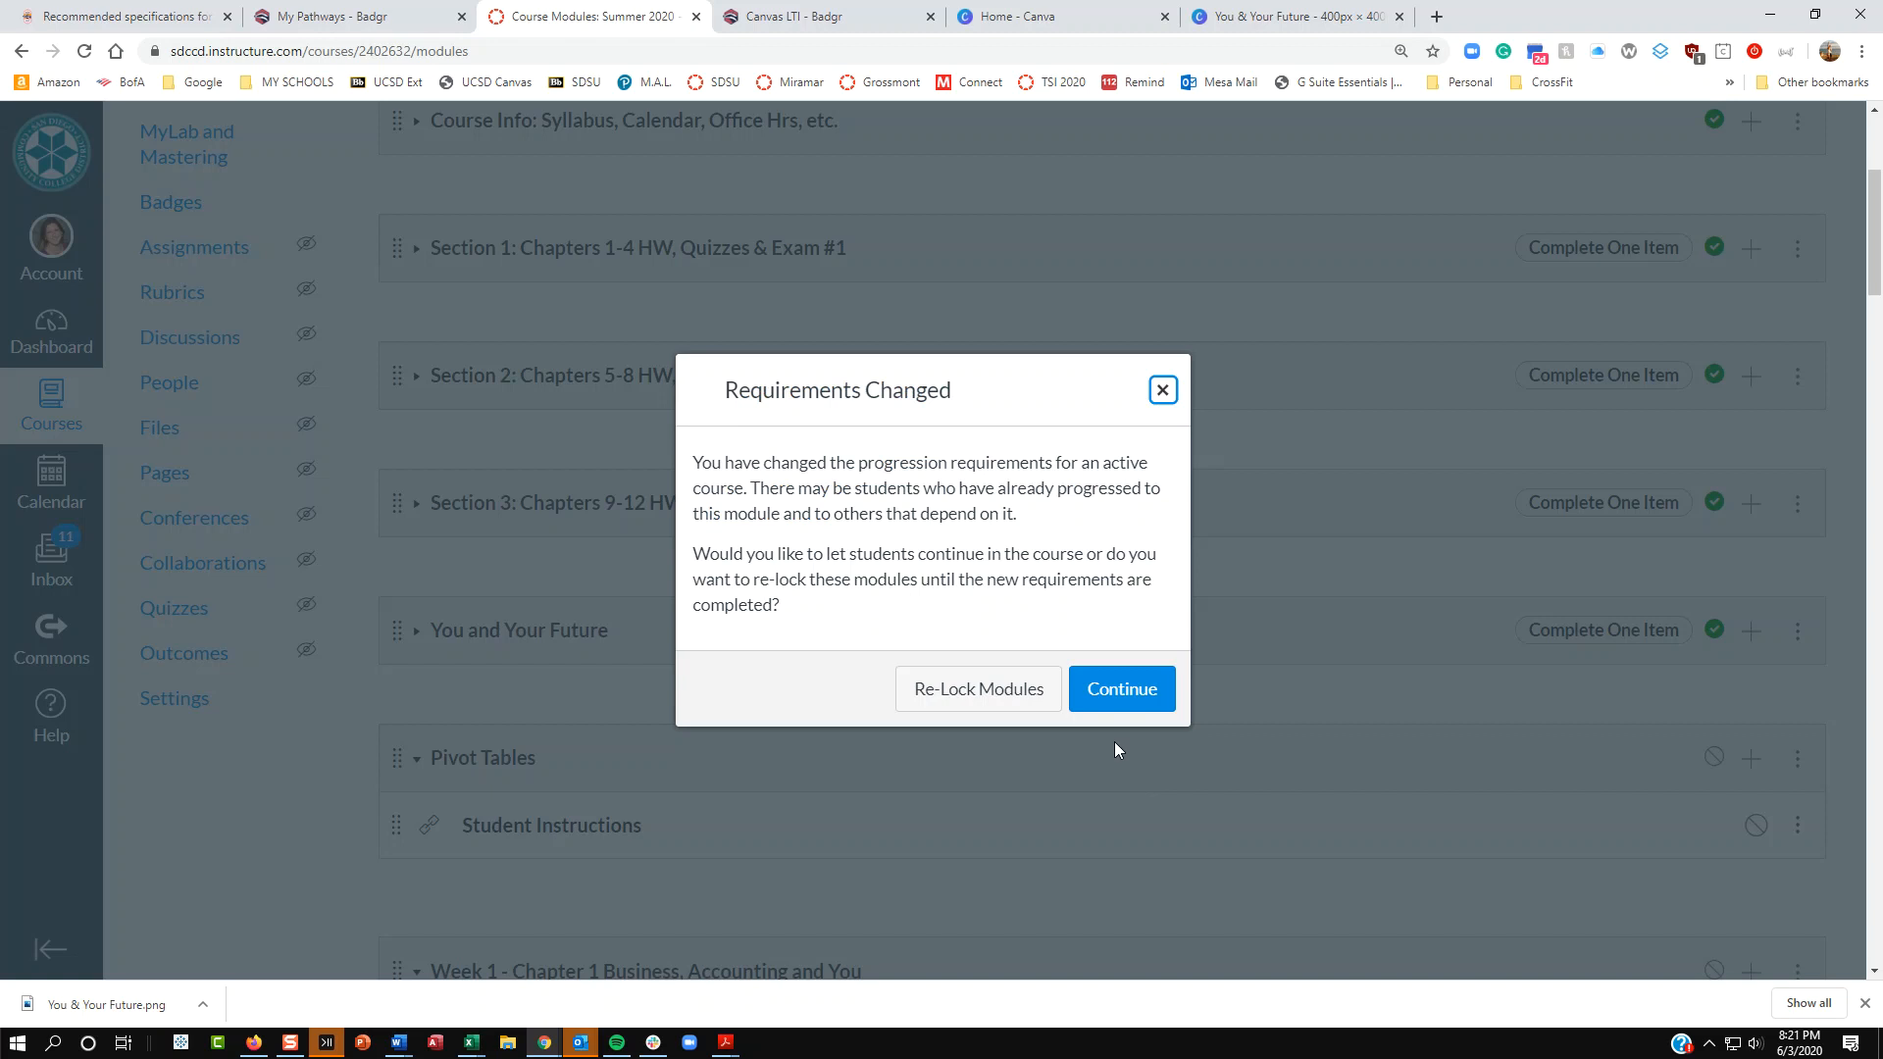
{"action": "left_click", "coordinate": [1133, 690]}
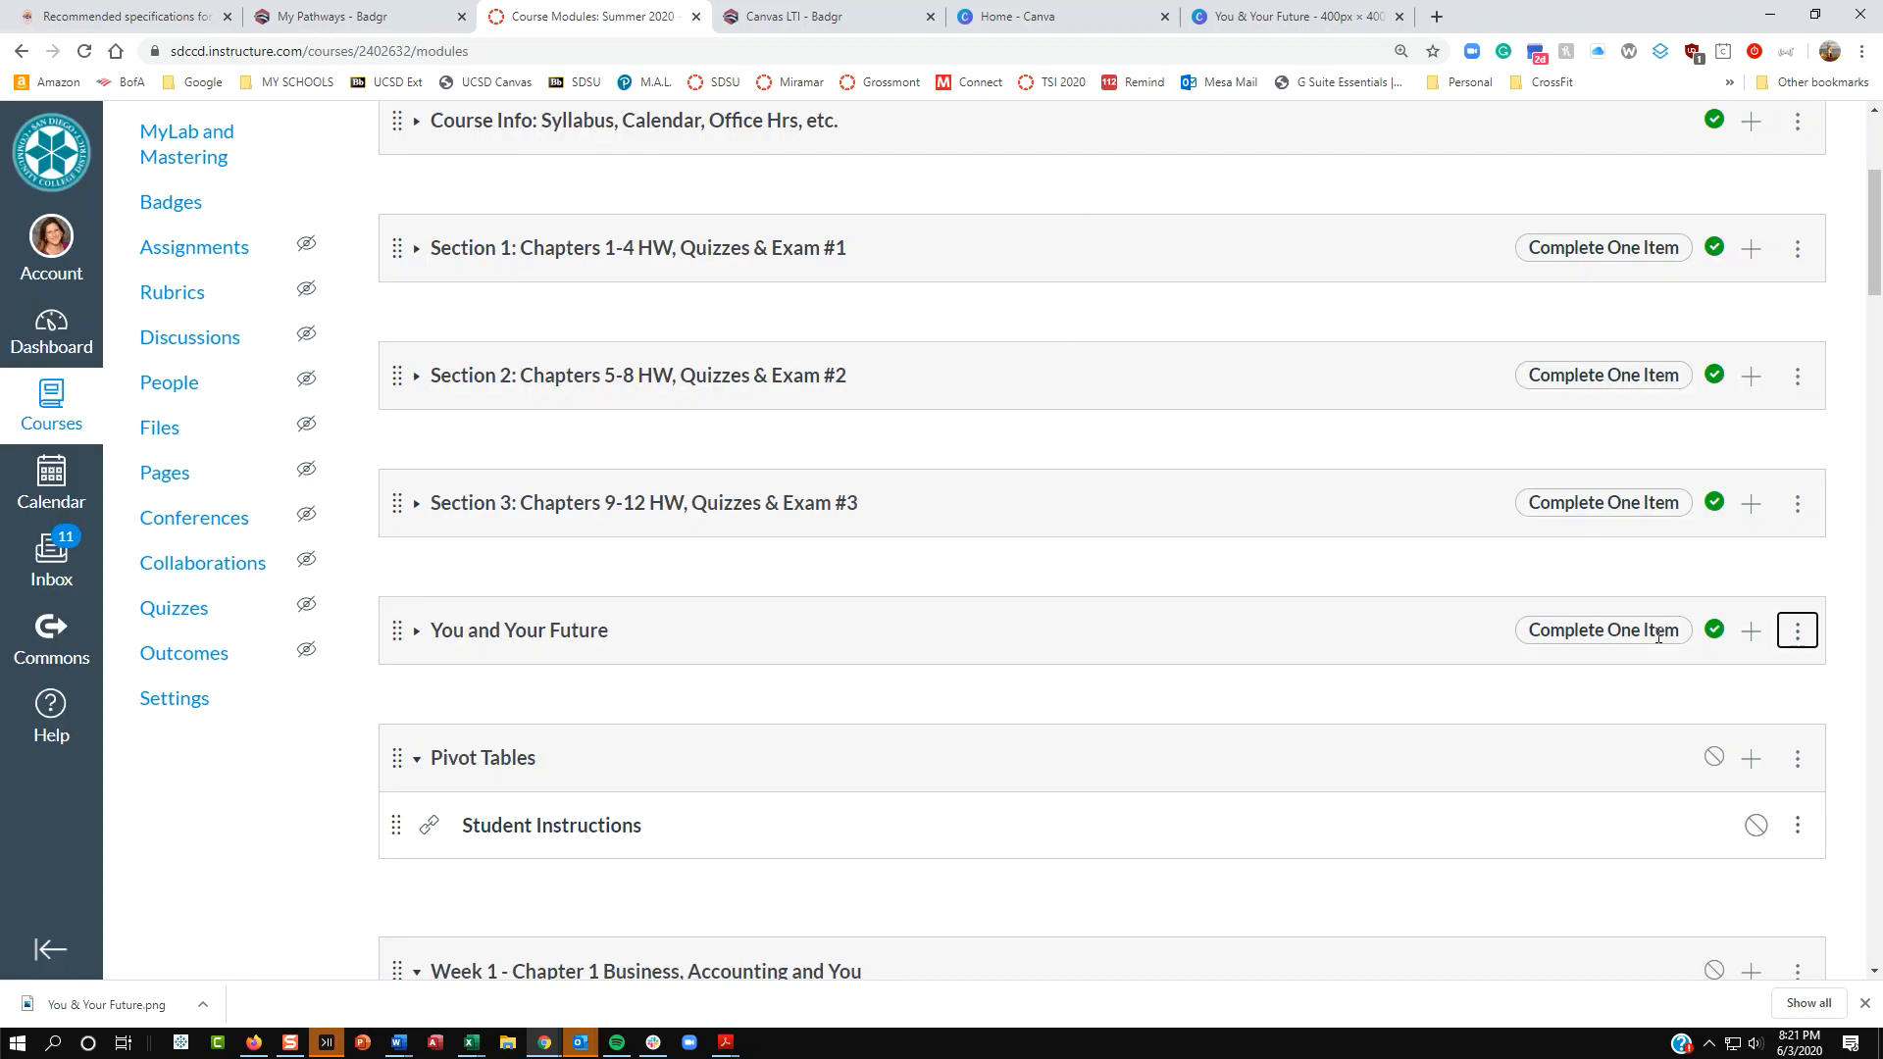
Step: Expand the Section 3 module and open its settings to examine the completion requirements
{"action": "left_click", "coordinate": [415, 504]}
{"action": "scroll", "coordinate": [618, 639], "scroll_direction": "down", "scroll_amount": 5}
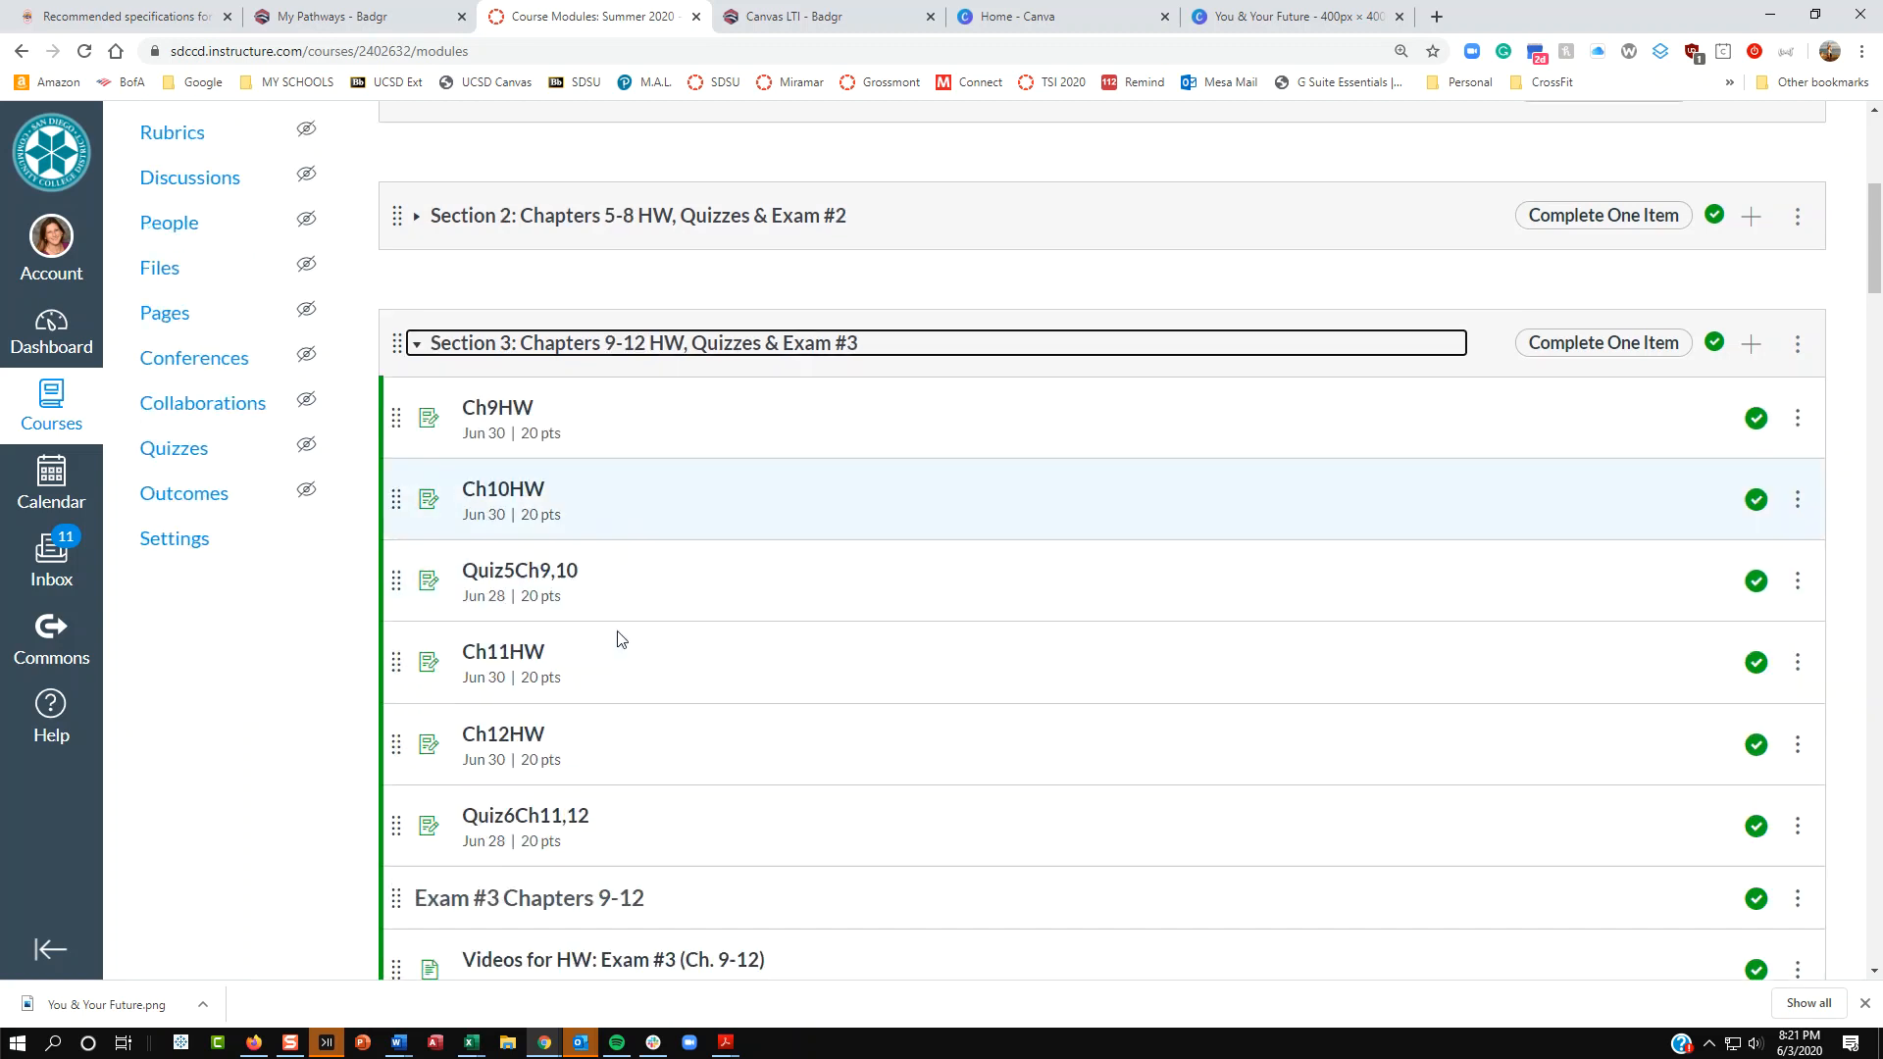
{"action": "scroll", "coordinate": [1049, 706], "scroll_direction": "up", "scroll_amount": 6}
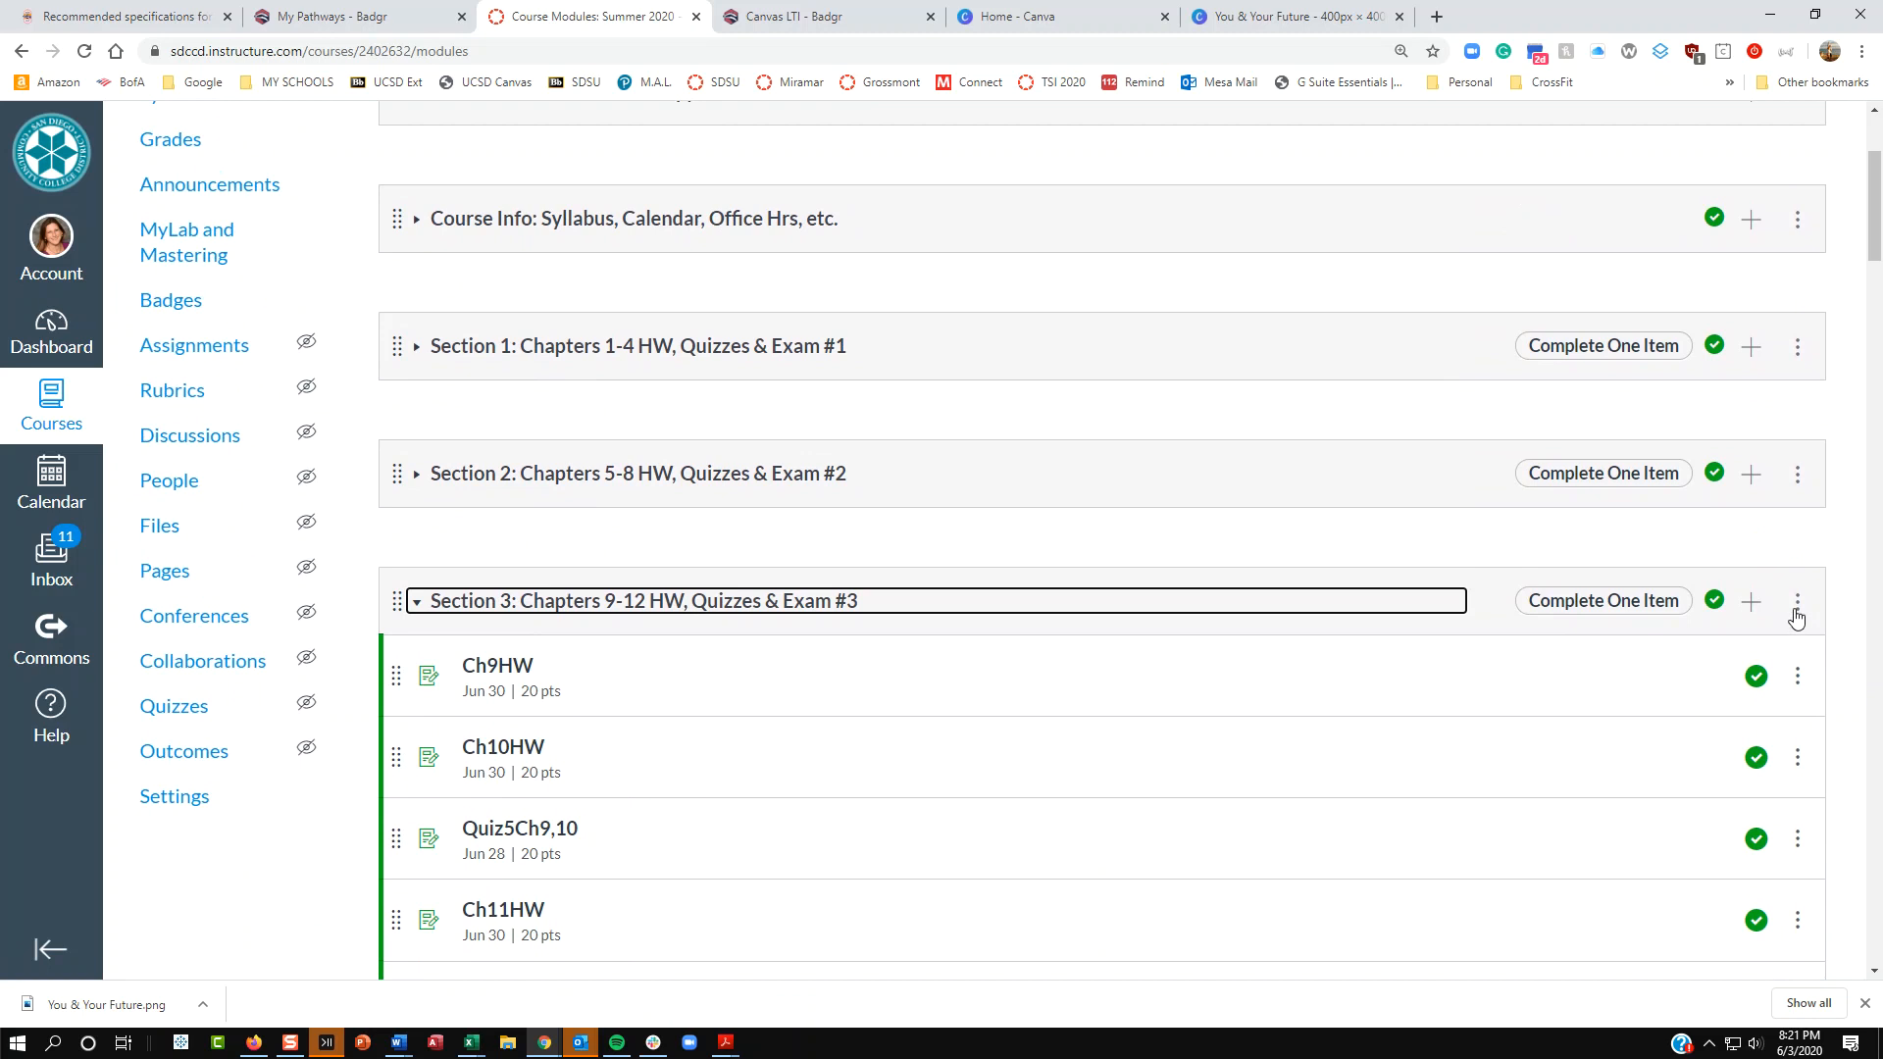
{"action": "left_click", "coordinate": [1795, 602]}
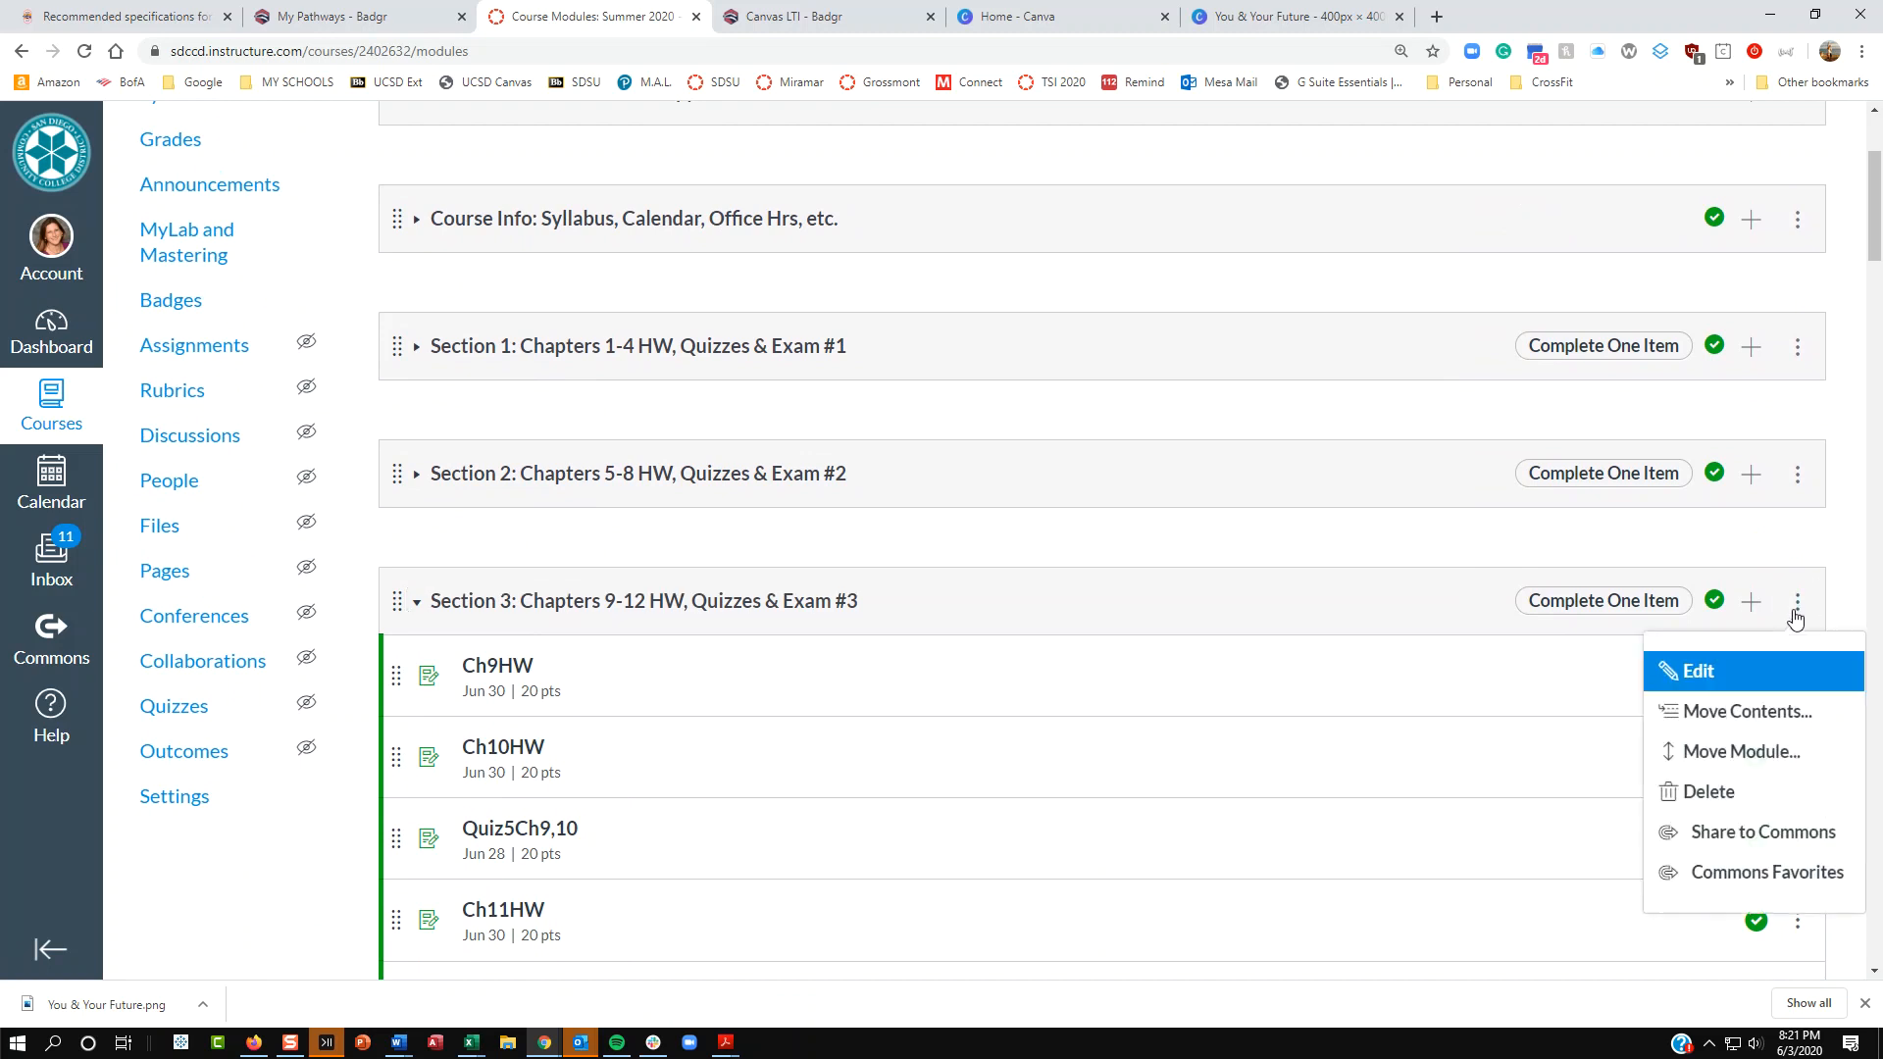
{"action": "left_click", "coordinate": [1703, 674]}
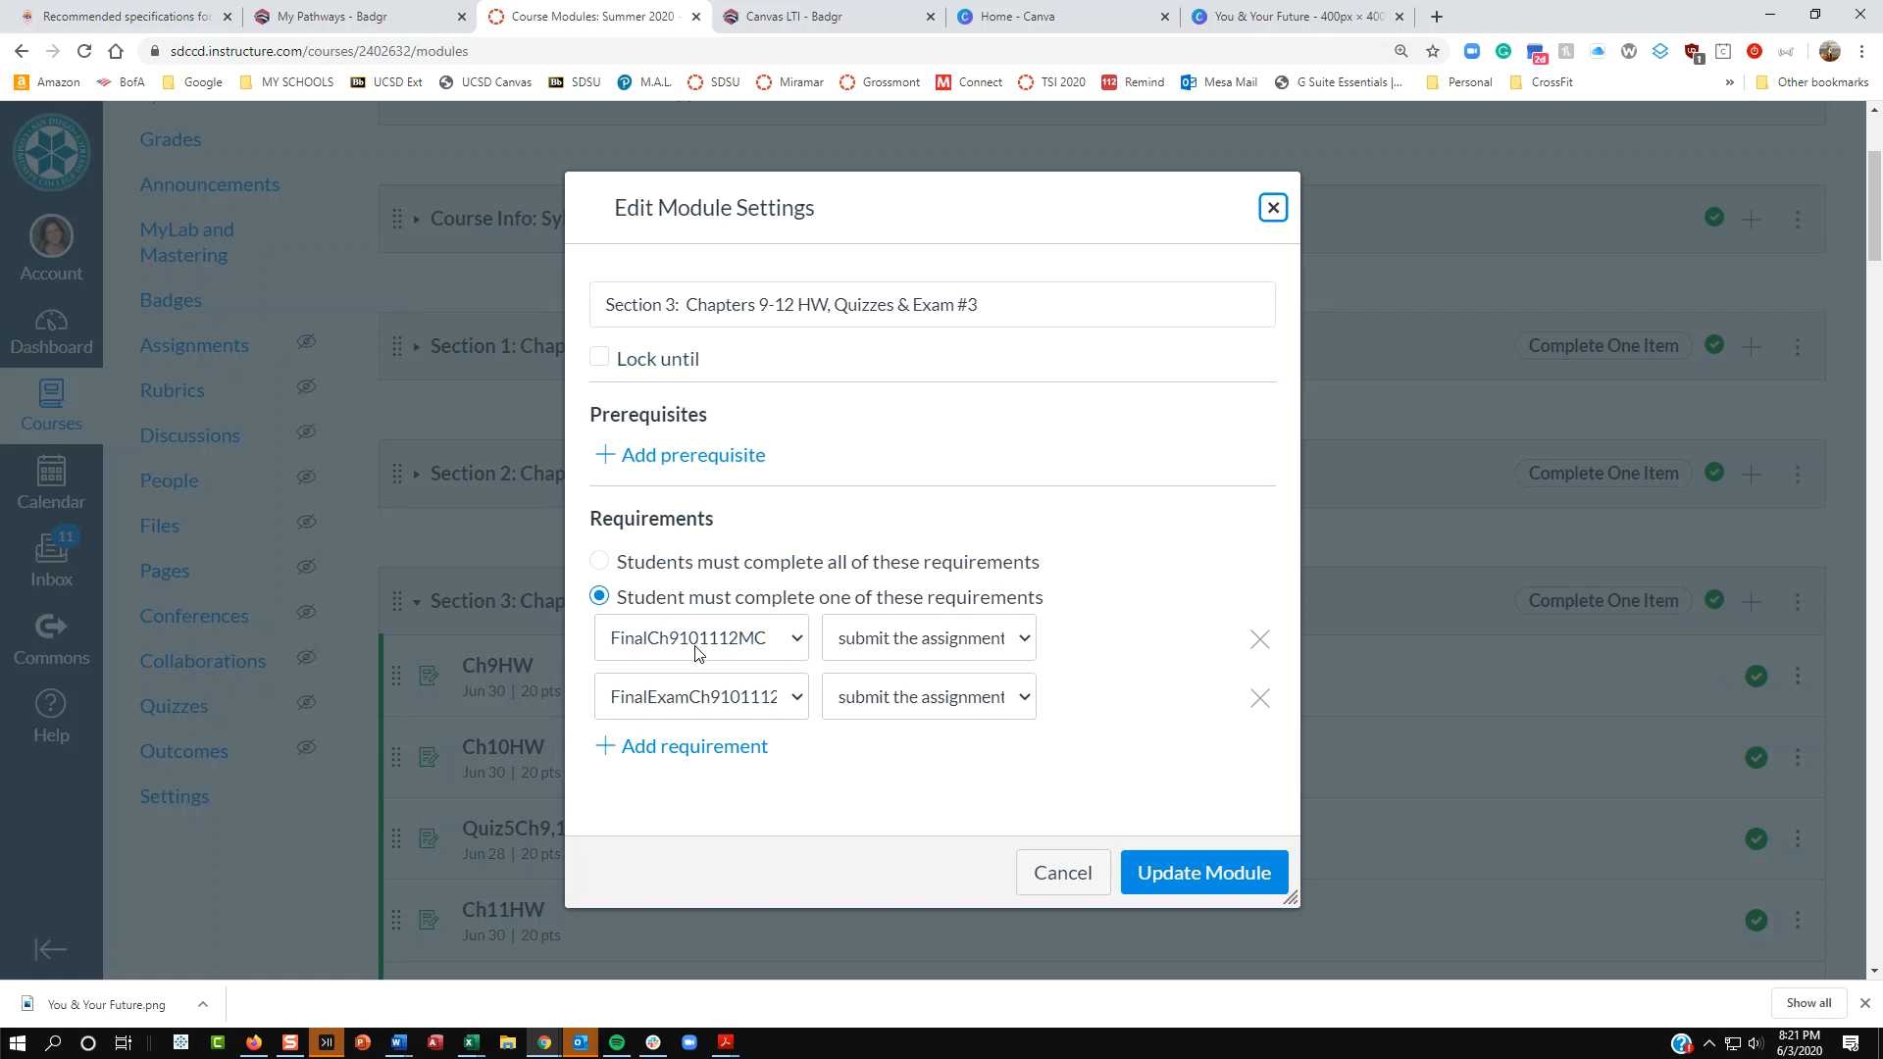
Step: Try the "score at least" condition on the FinalCh9101112MC requirement, then leave the Section 3 module settings without saving
{"action": "left_click", "coordinate": [1025, 640]}
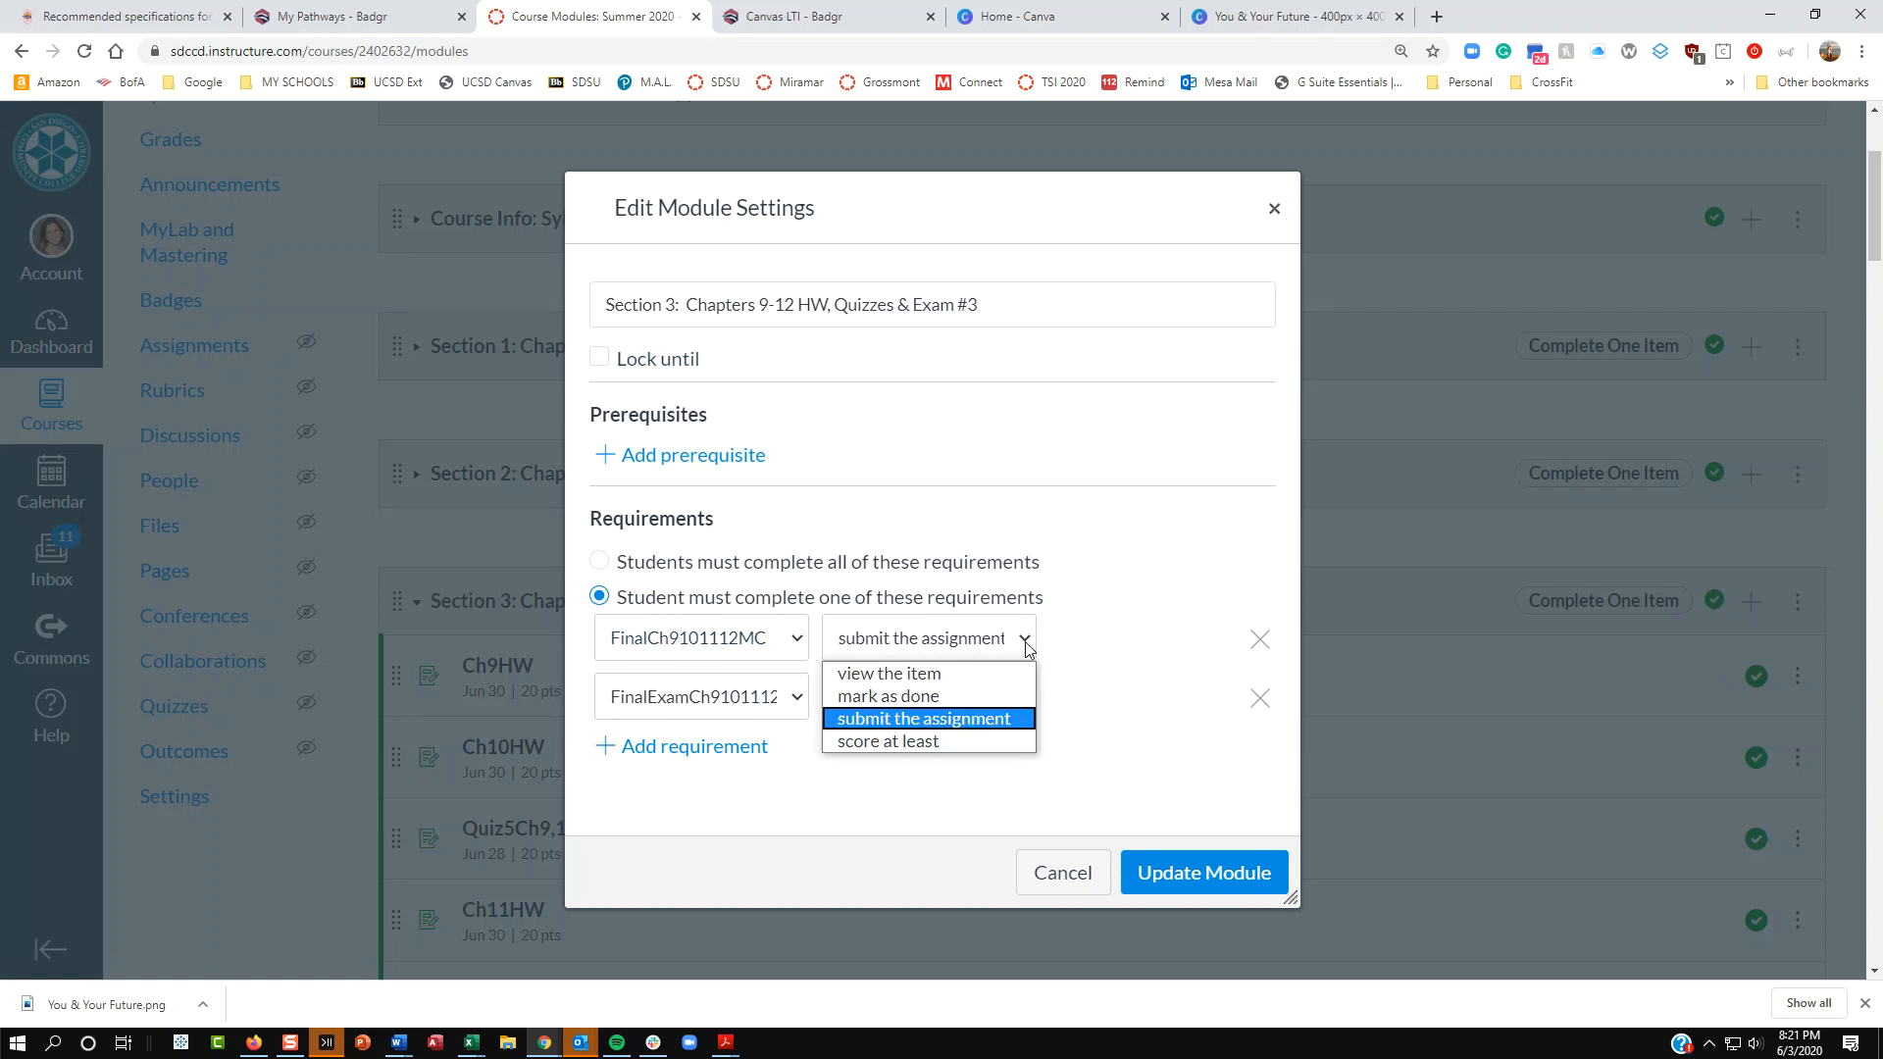
{"action": "left_click", "coordinate": [930, 742]}
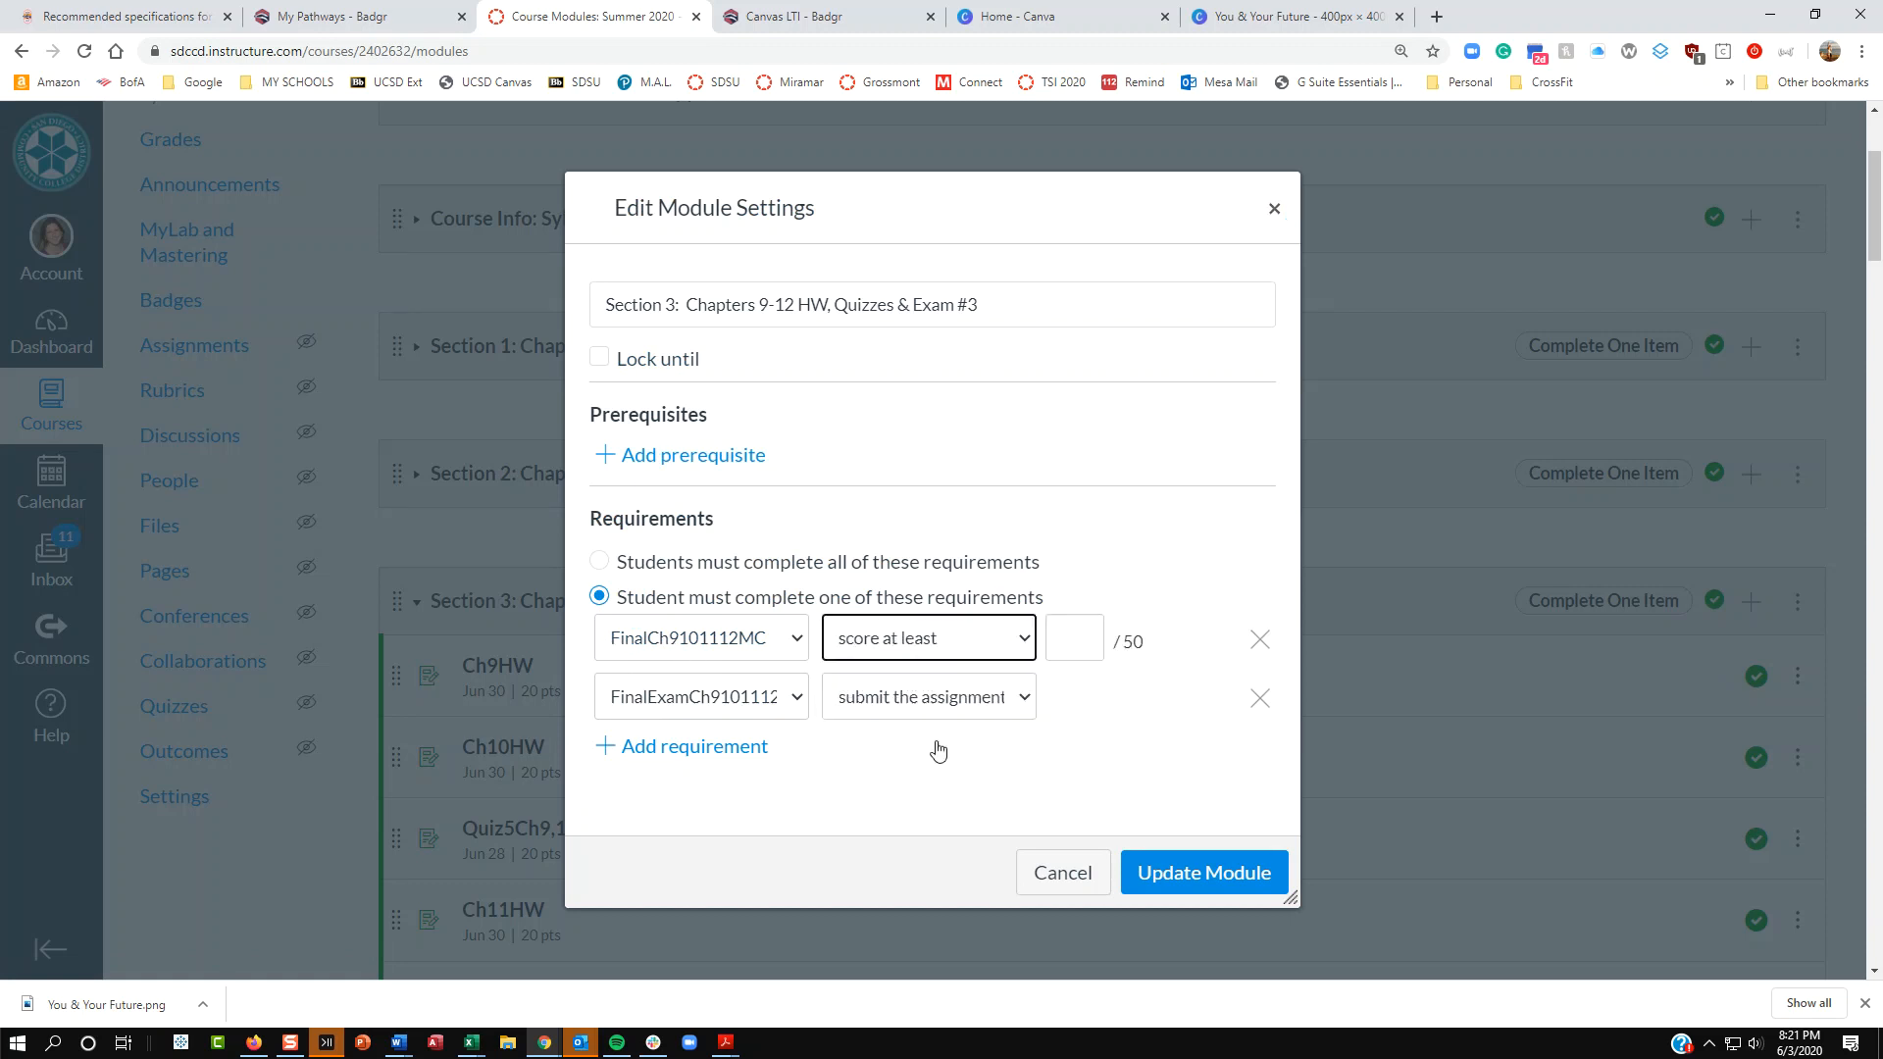
{"action": "left_click", "coordinate": [1088, 647]}
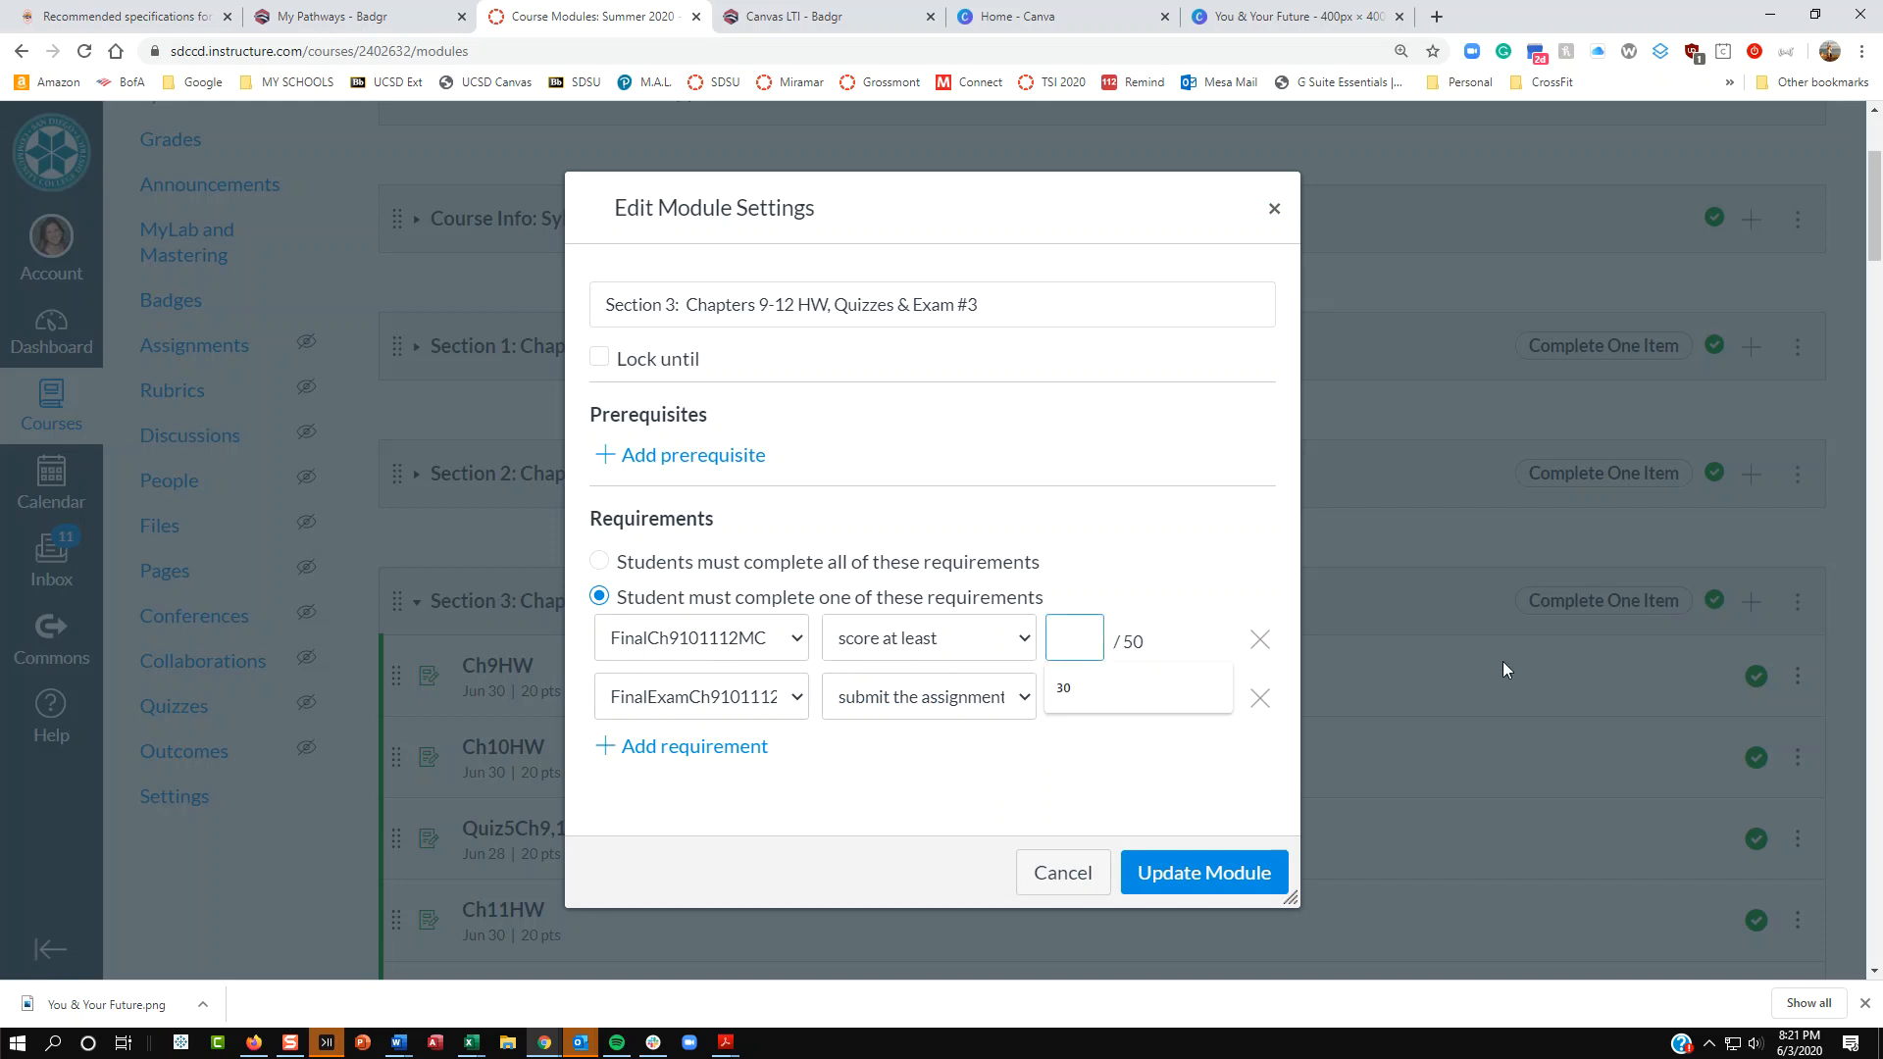
{"action": "left_click", "coordinate": [1026, 641]}
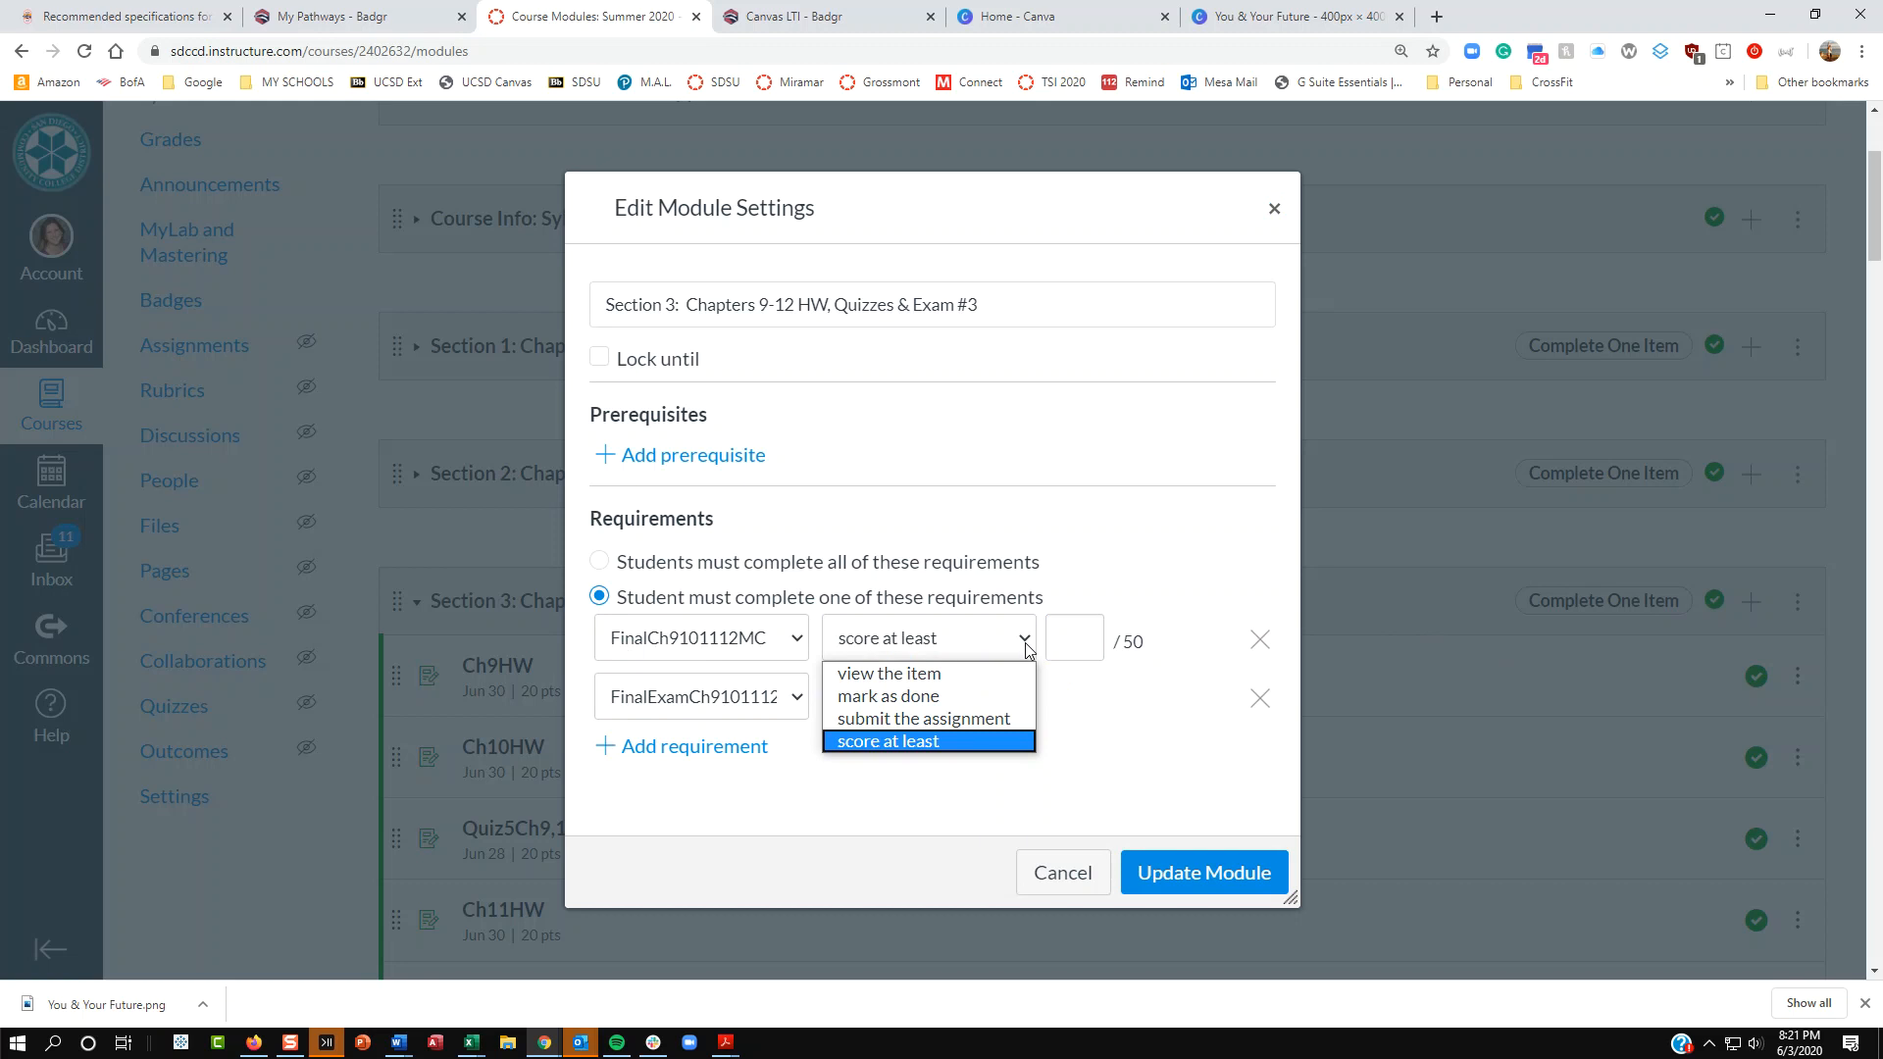
{"action": "left_click", "coordinate": [942, 719]}
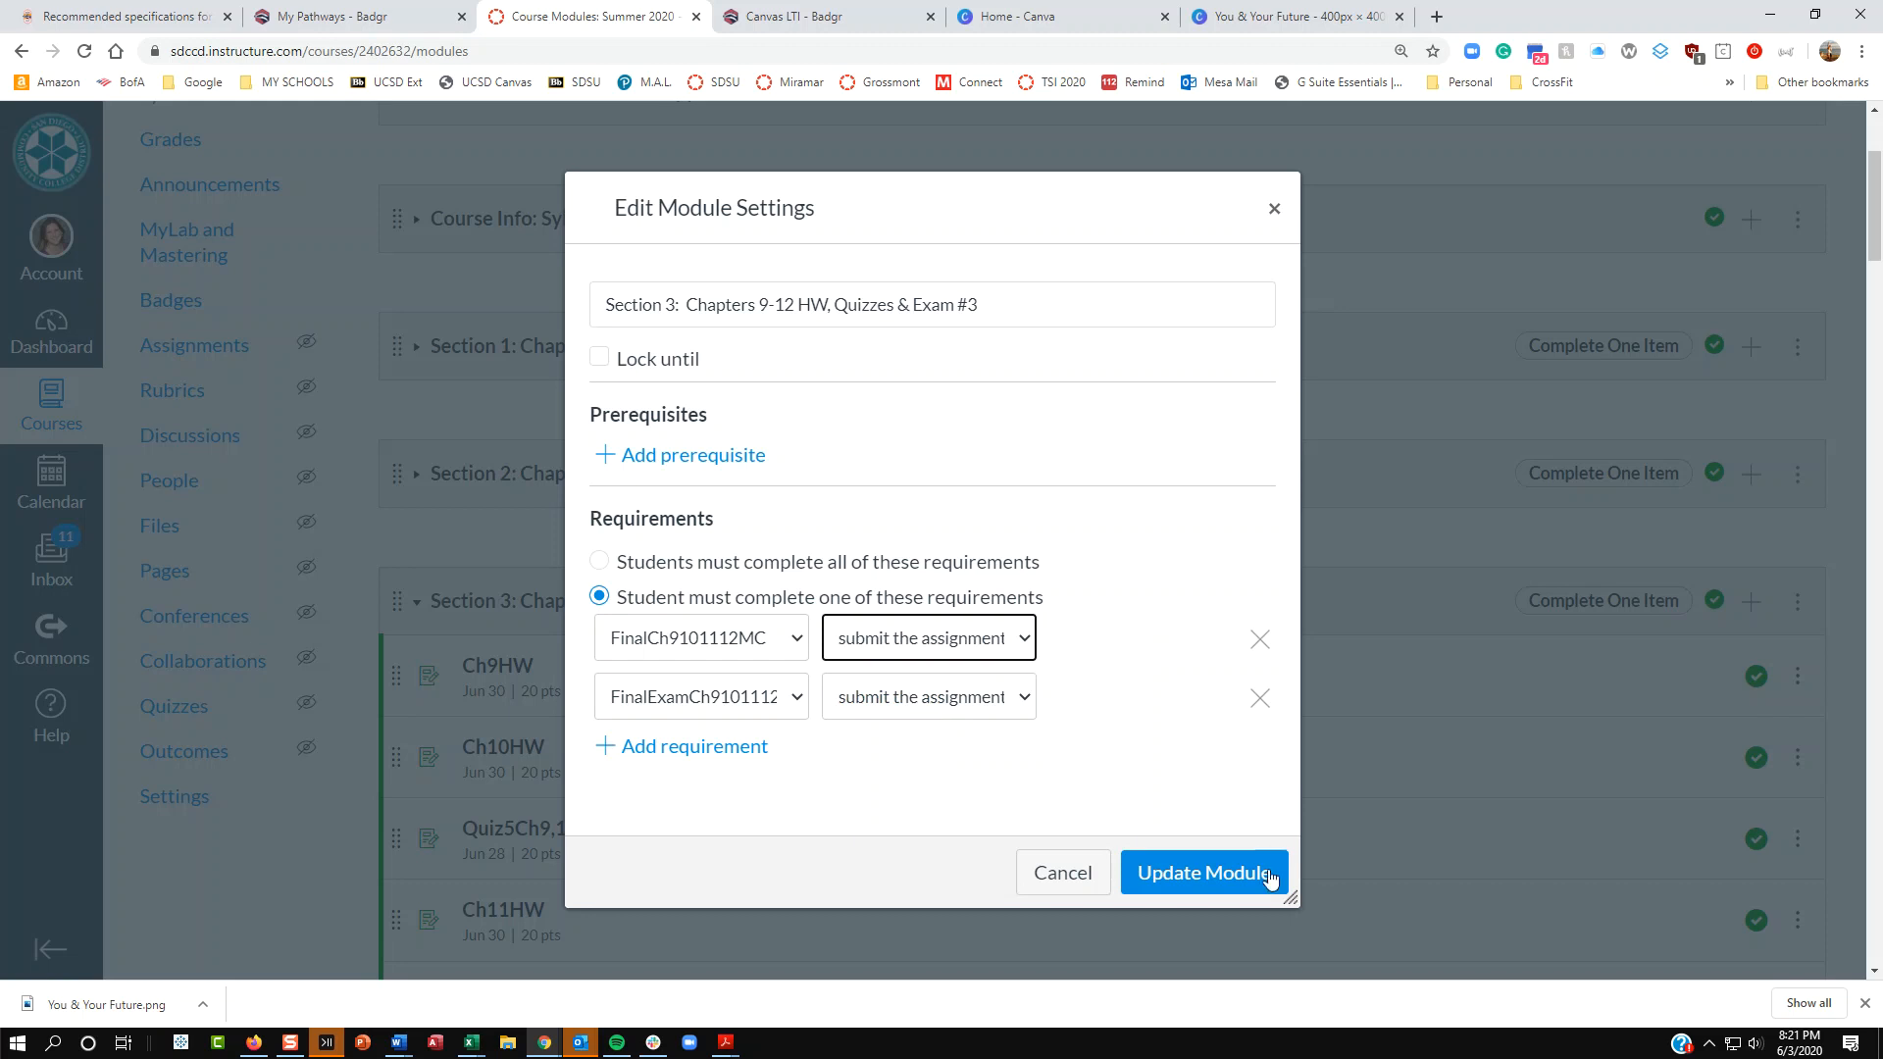
{"action": "left_click", "coordinate": [1041, 876]}
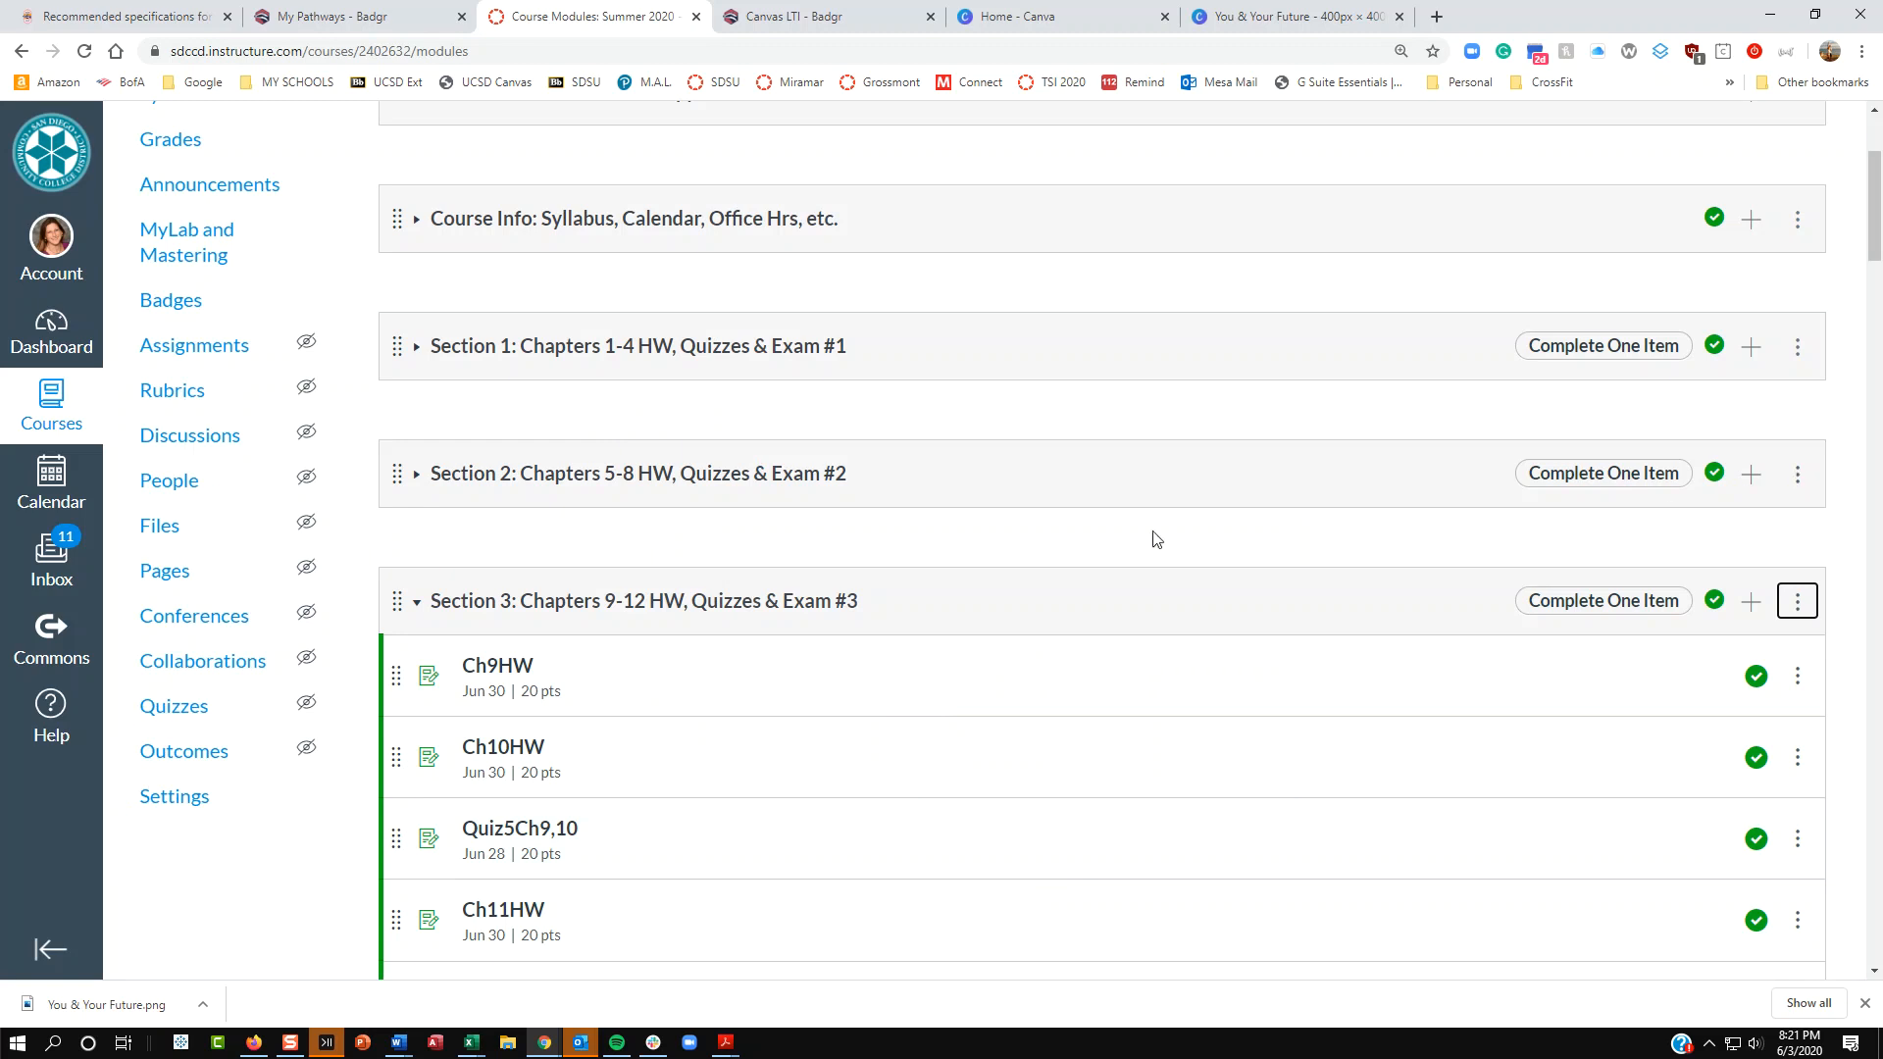
Step: Expand the Section 1 module and examine its homework, quiz and exam items
{"action": "scroll", "coordinate": [1152, 533], "scroll_direction": "up", "scroll_amount": 3}
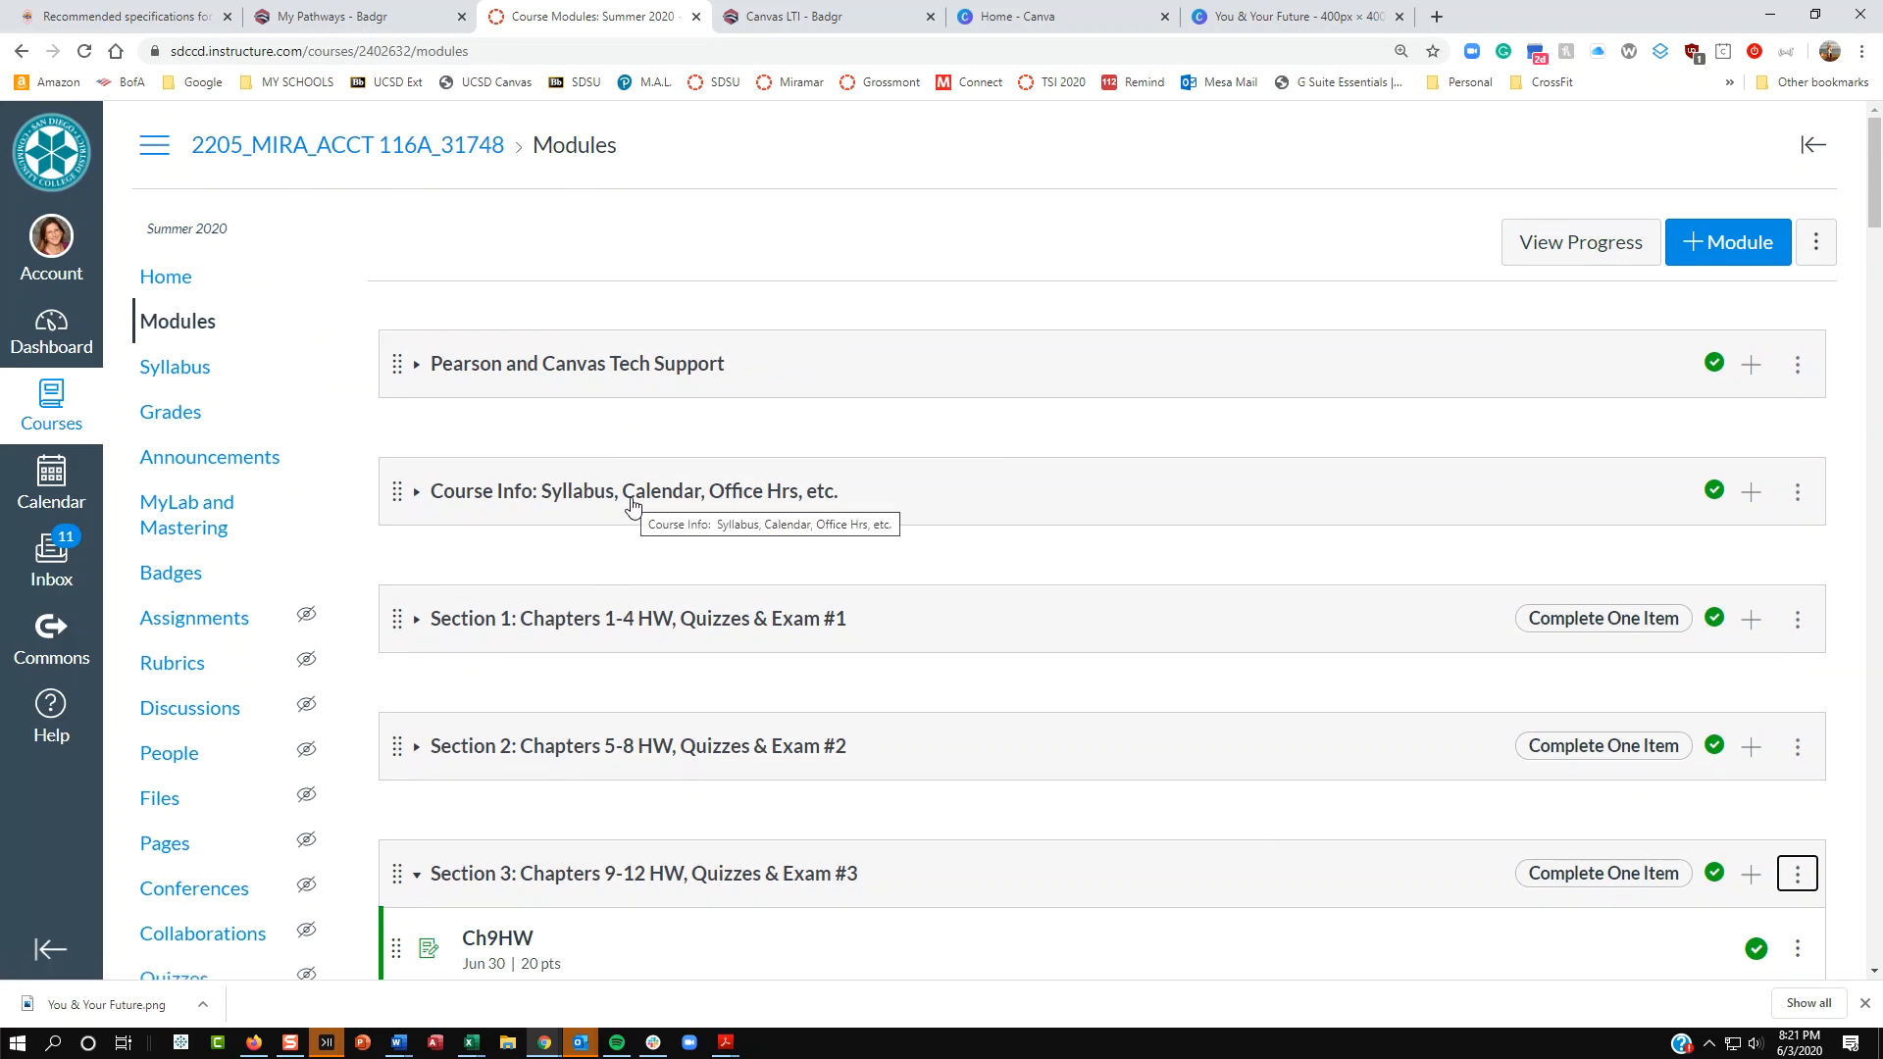
{"action": "left_click", "coordinate": [415, 621]}
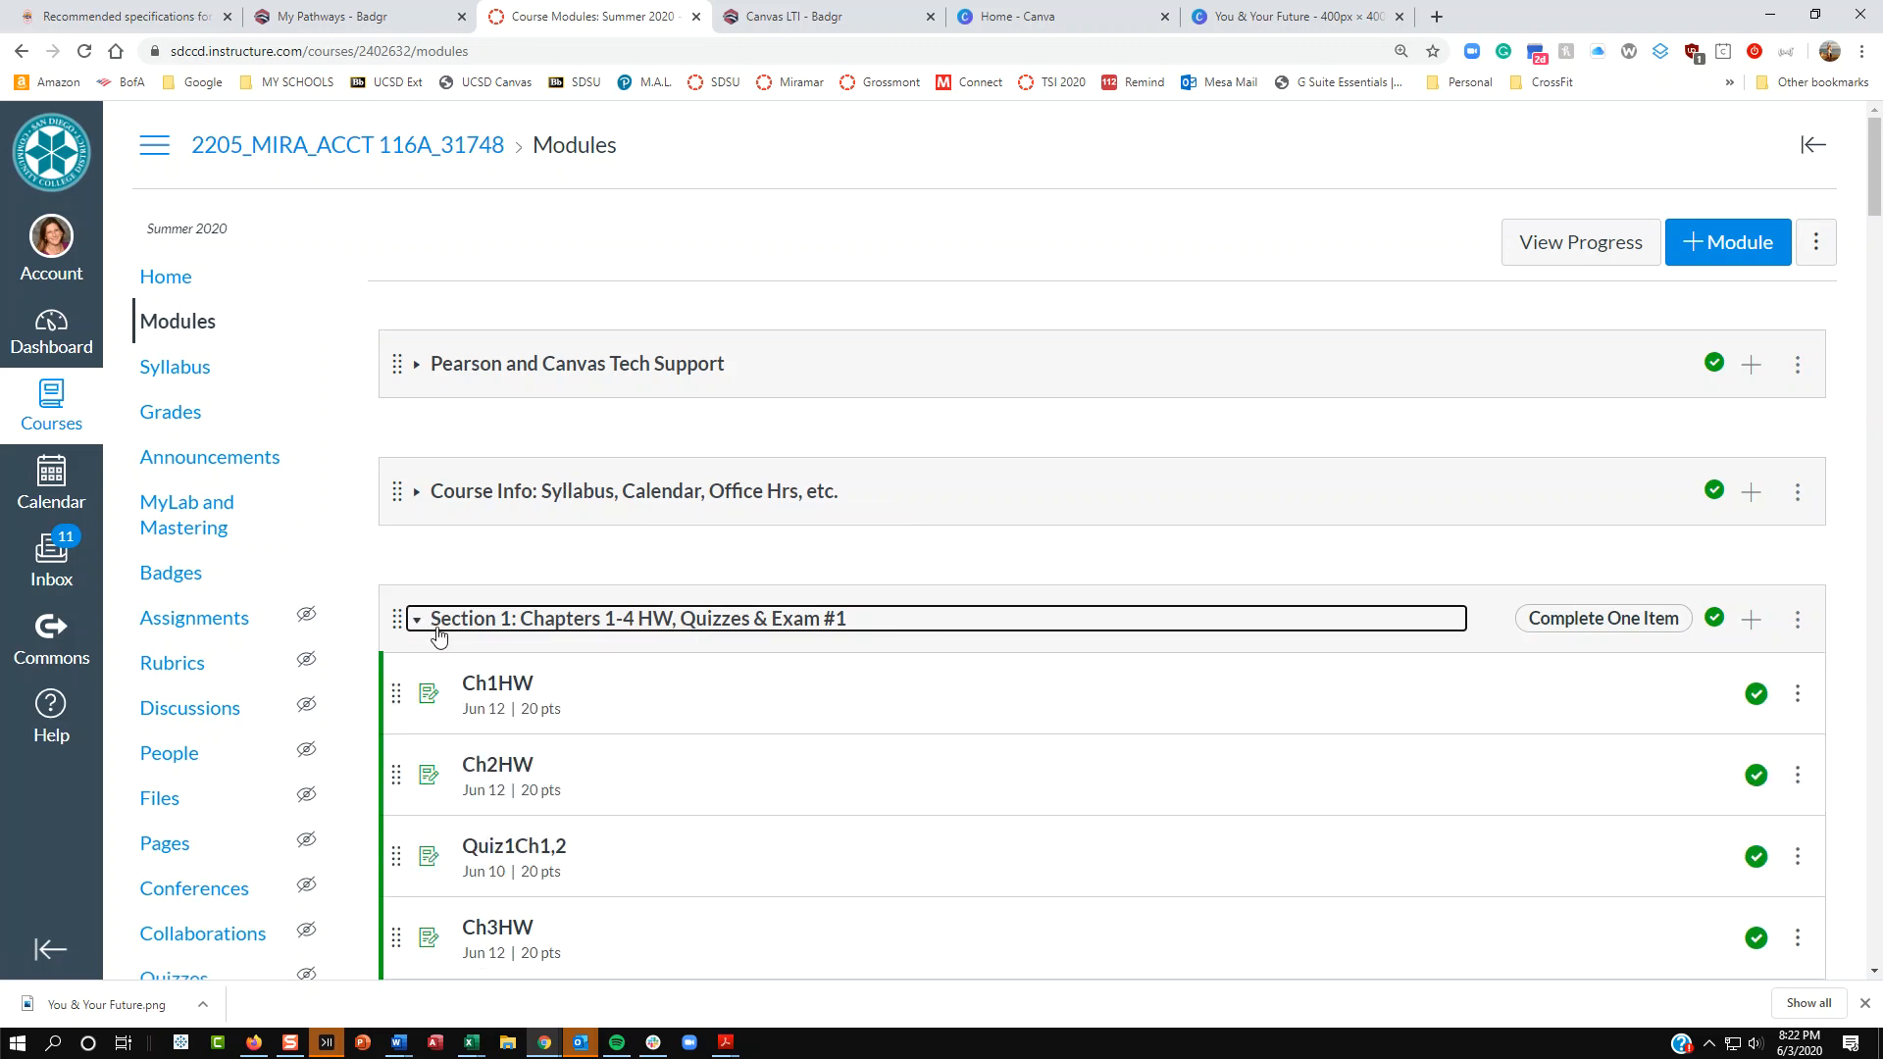
{"action": "scroll", "coordinate": [656, 731], "scroll_direction": "down", "scroll_amount": 1}
{"action": "scroll", "coordinate": [656, 731], "scroll_direction": "down", "scroll_amount": 8}
{"action": "scroll", "coordinate": [656, 731], "scroll_direction": "down", "scroll_amount": 1}
{"action": "scroll", "coordinate": [656, 730], "scroll_direction": "down", "scroll_amount": 1}
Step: Expand the Section 2 module and remove its "Claim Your Badge Here" item
{"action": "left_click", "coordinate": [416, 764]}
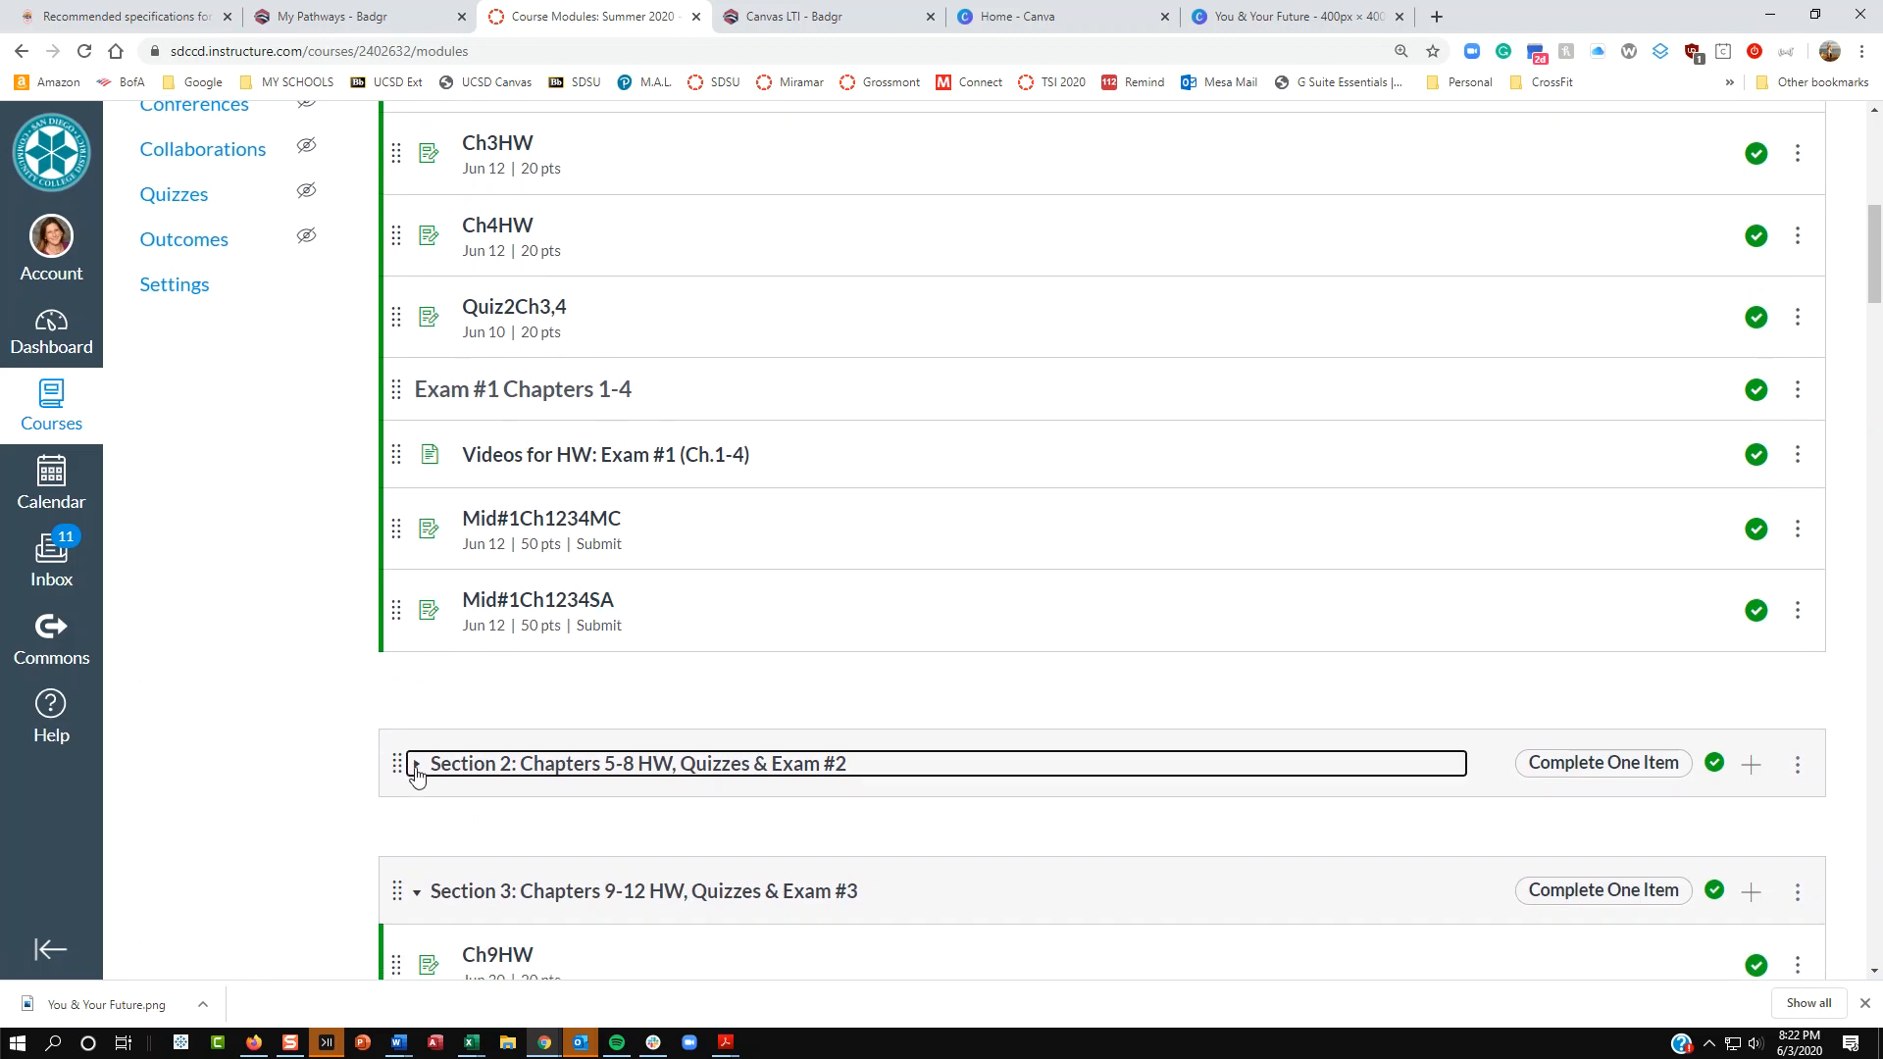
{"action": "scroll", "coordinate": [566, 717], "scroll_direction": "down", "scroll_amount": 9}
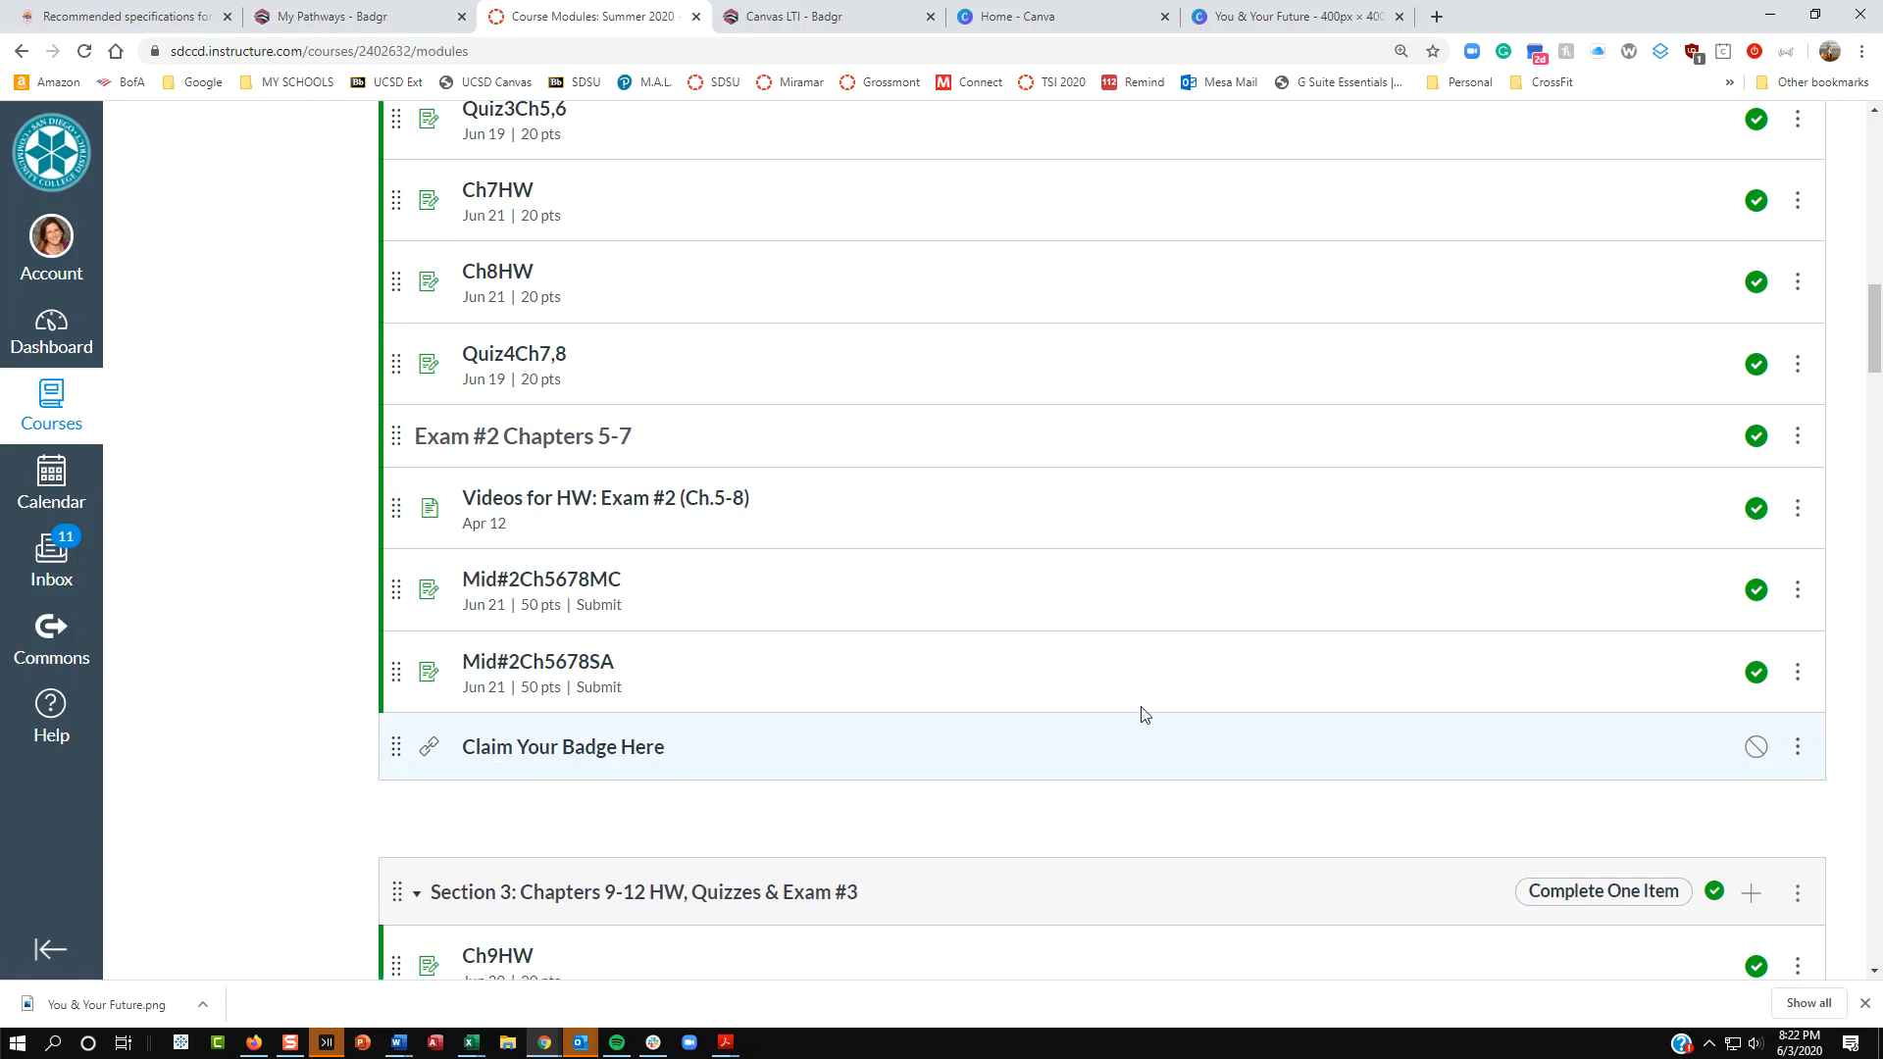
{"action": "left_click", "coordinate": [1798, 746]}
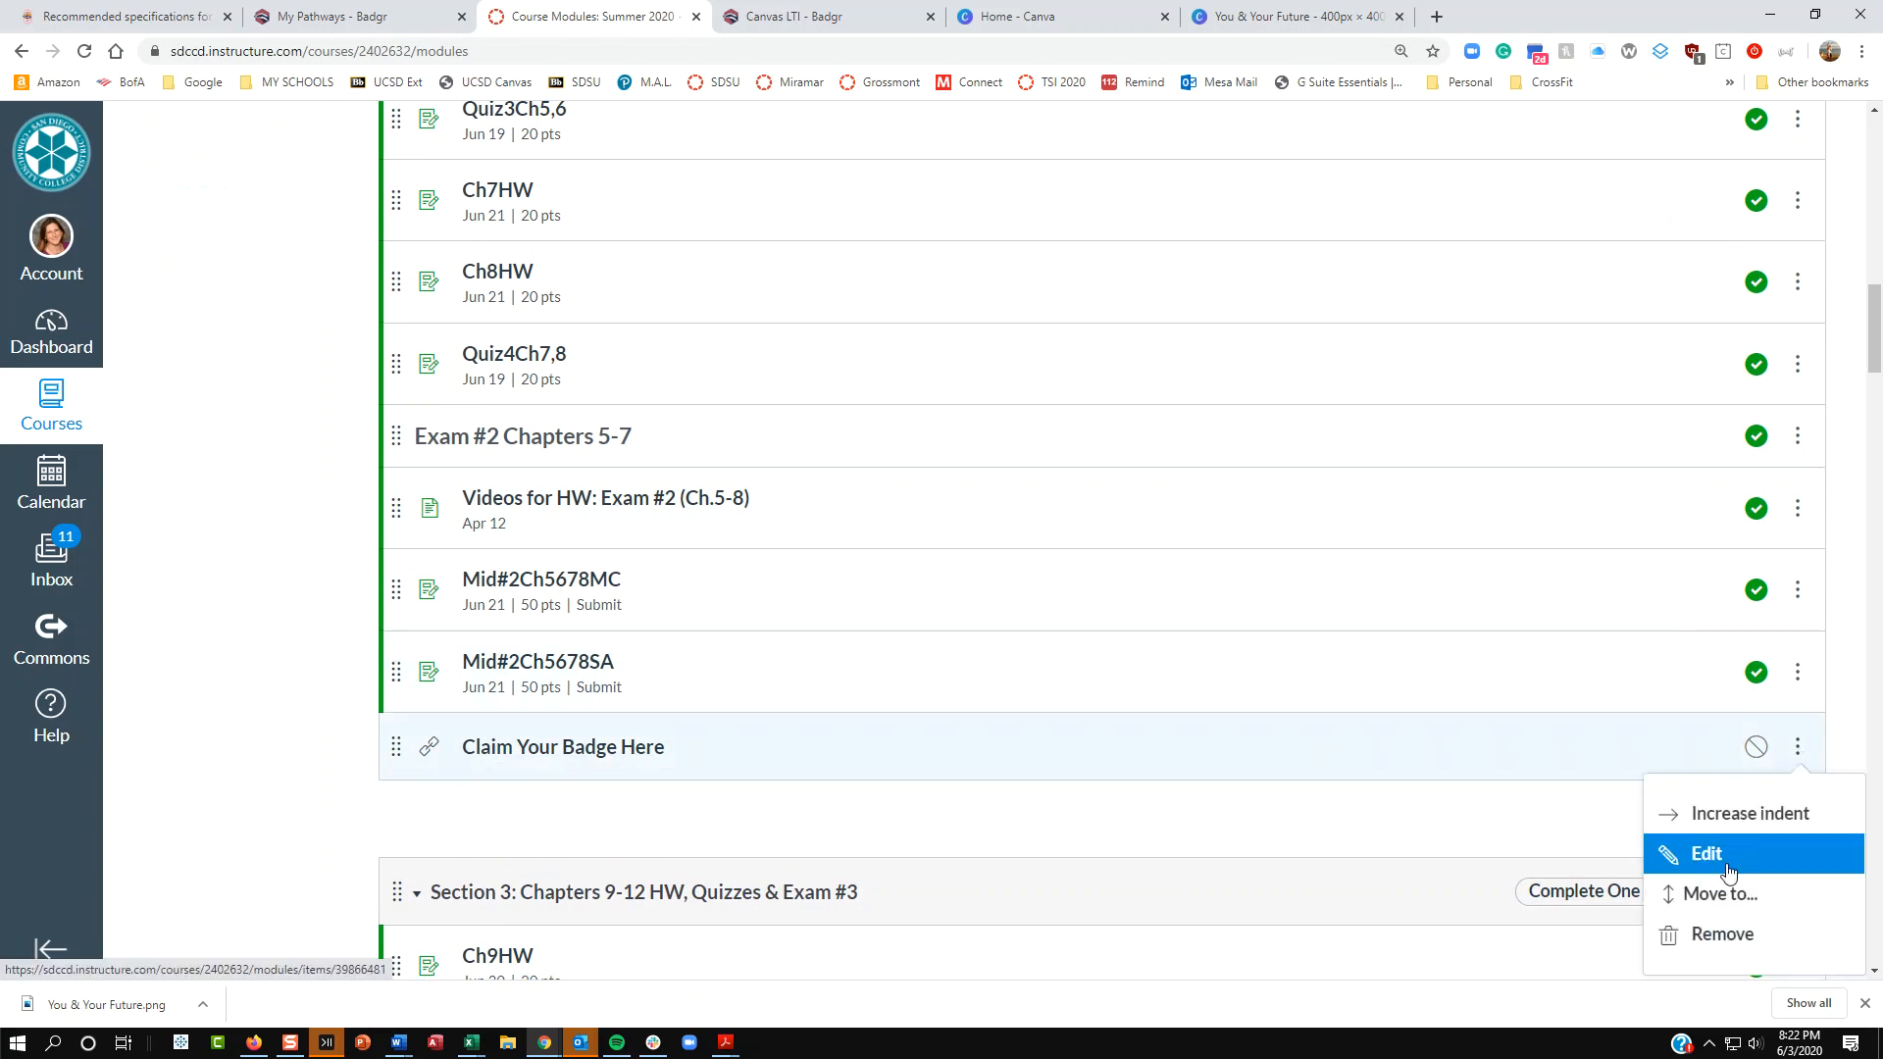
{"action": "left_click", "coordinate": [1749, 939]}
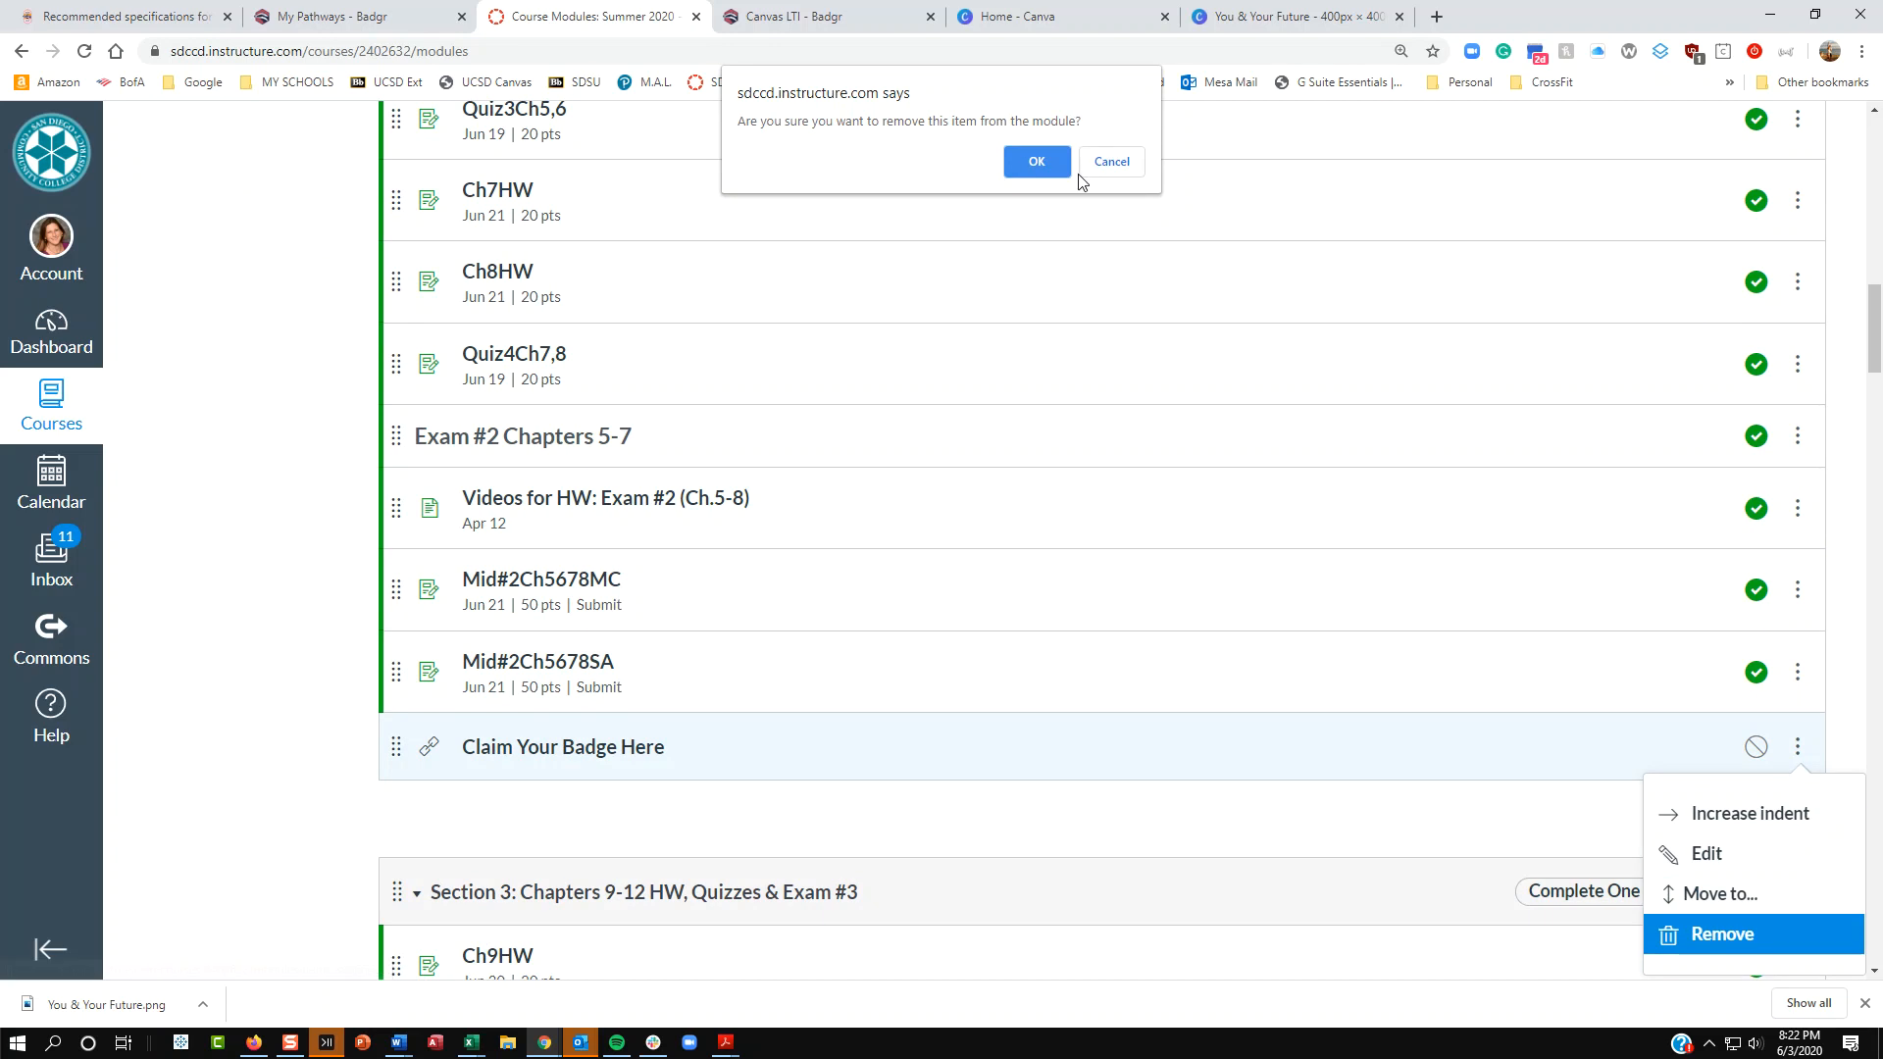
{"action": "left_click", "coordinate": [1047, 167]}
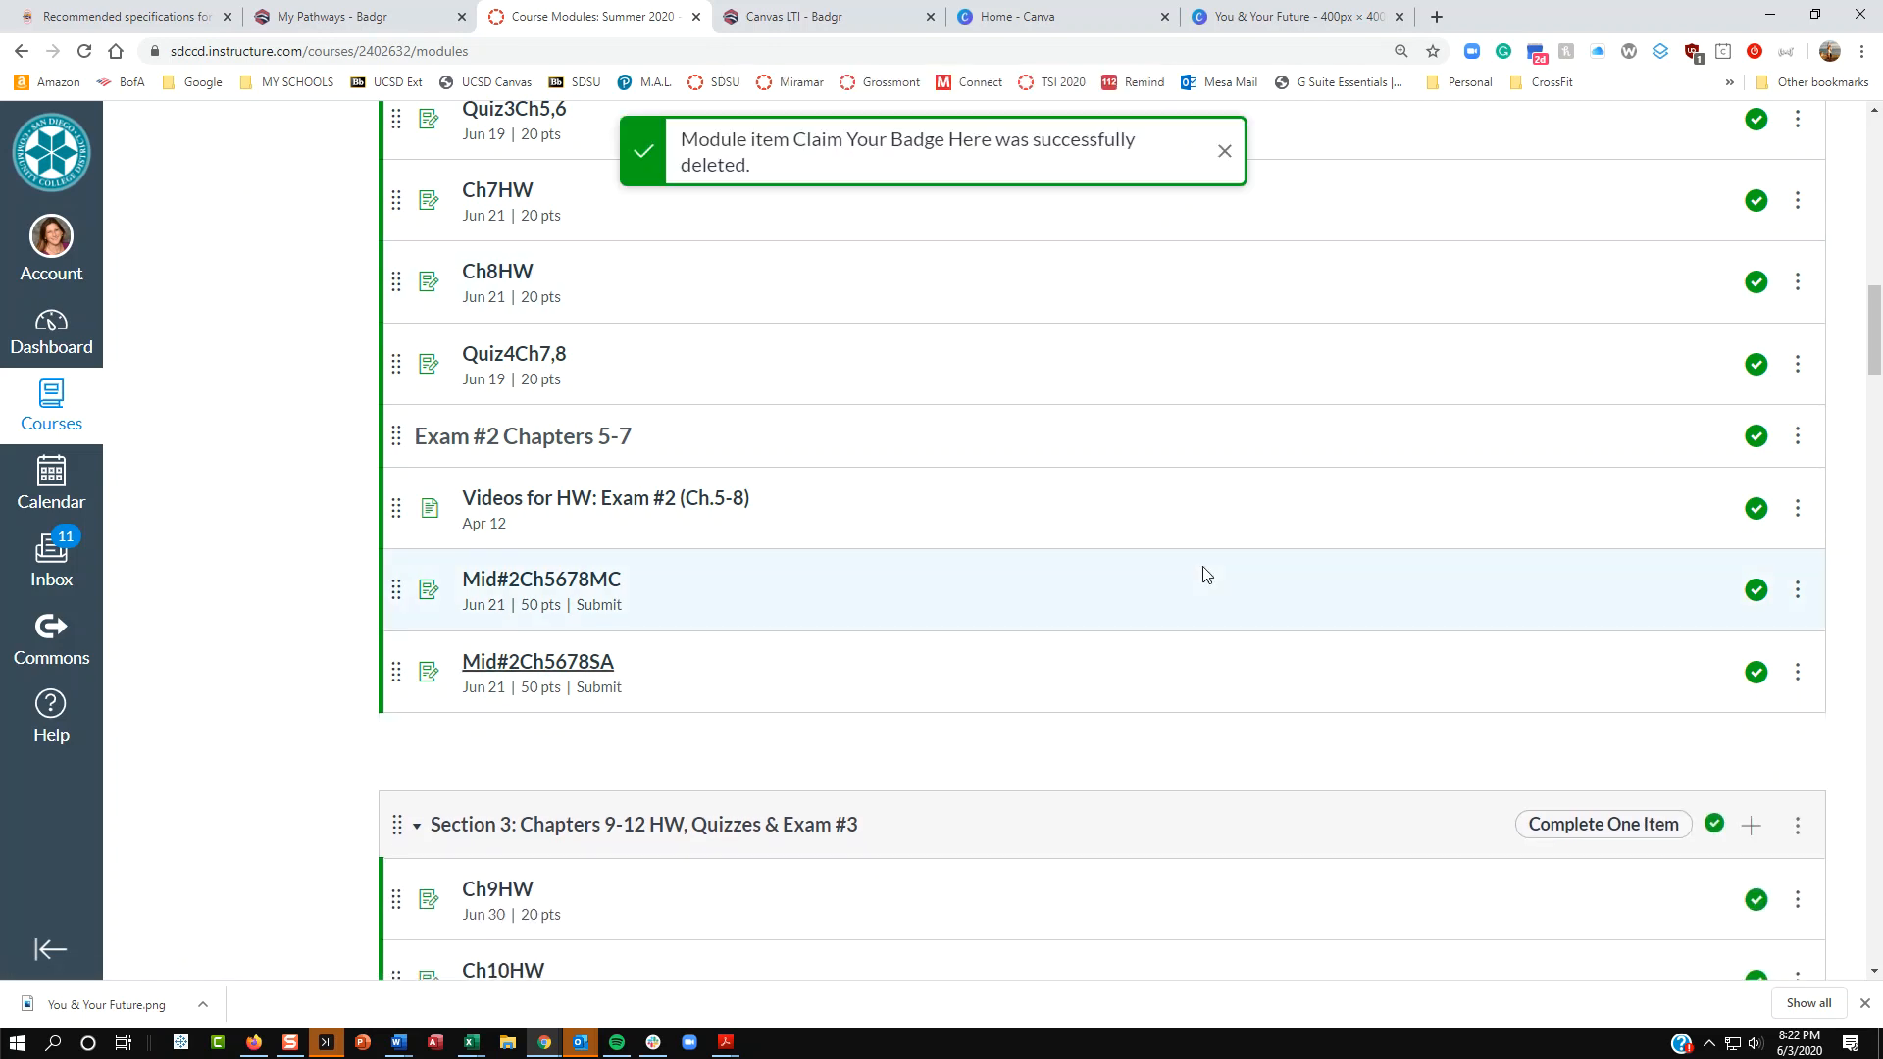
Step: Add the Badgr external tool as a new item in the Section 2 module
{"action": "scroll", "coordinate": [1206, 575], "scroll_direction": "up", "scroll_amount": 3}
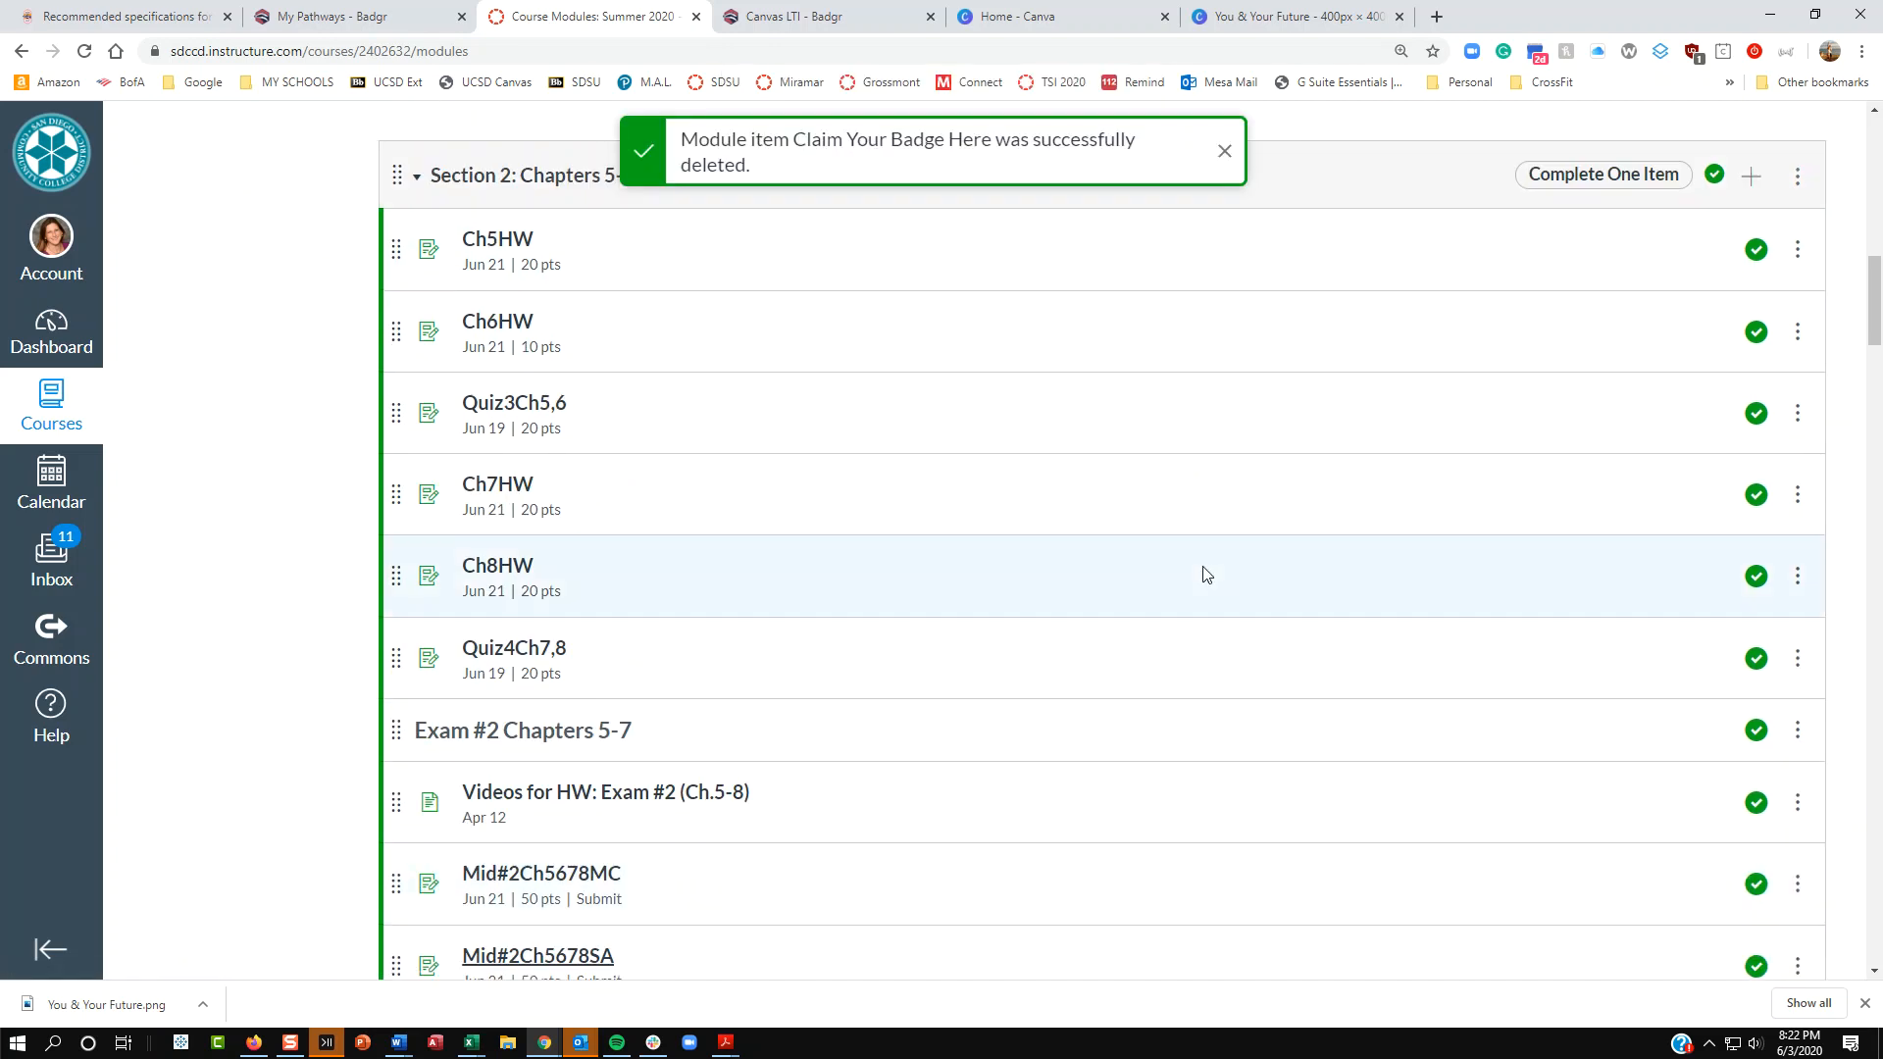
{"action": "scroll", "coordinate": [1206, 575], "scroll_direction": "up", "scroll_amount": 2}
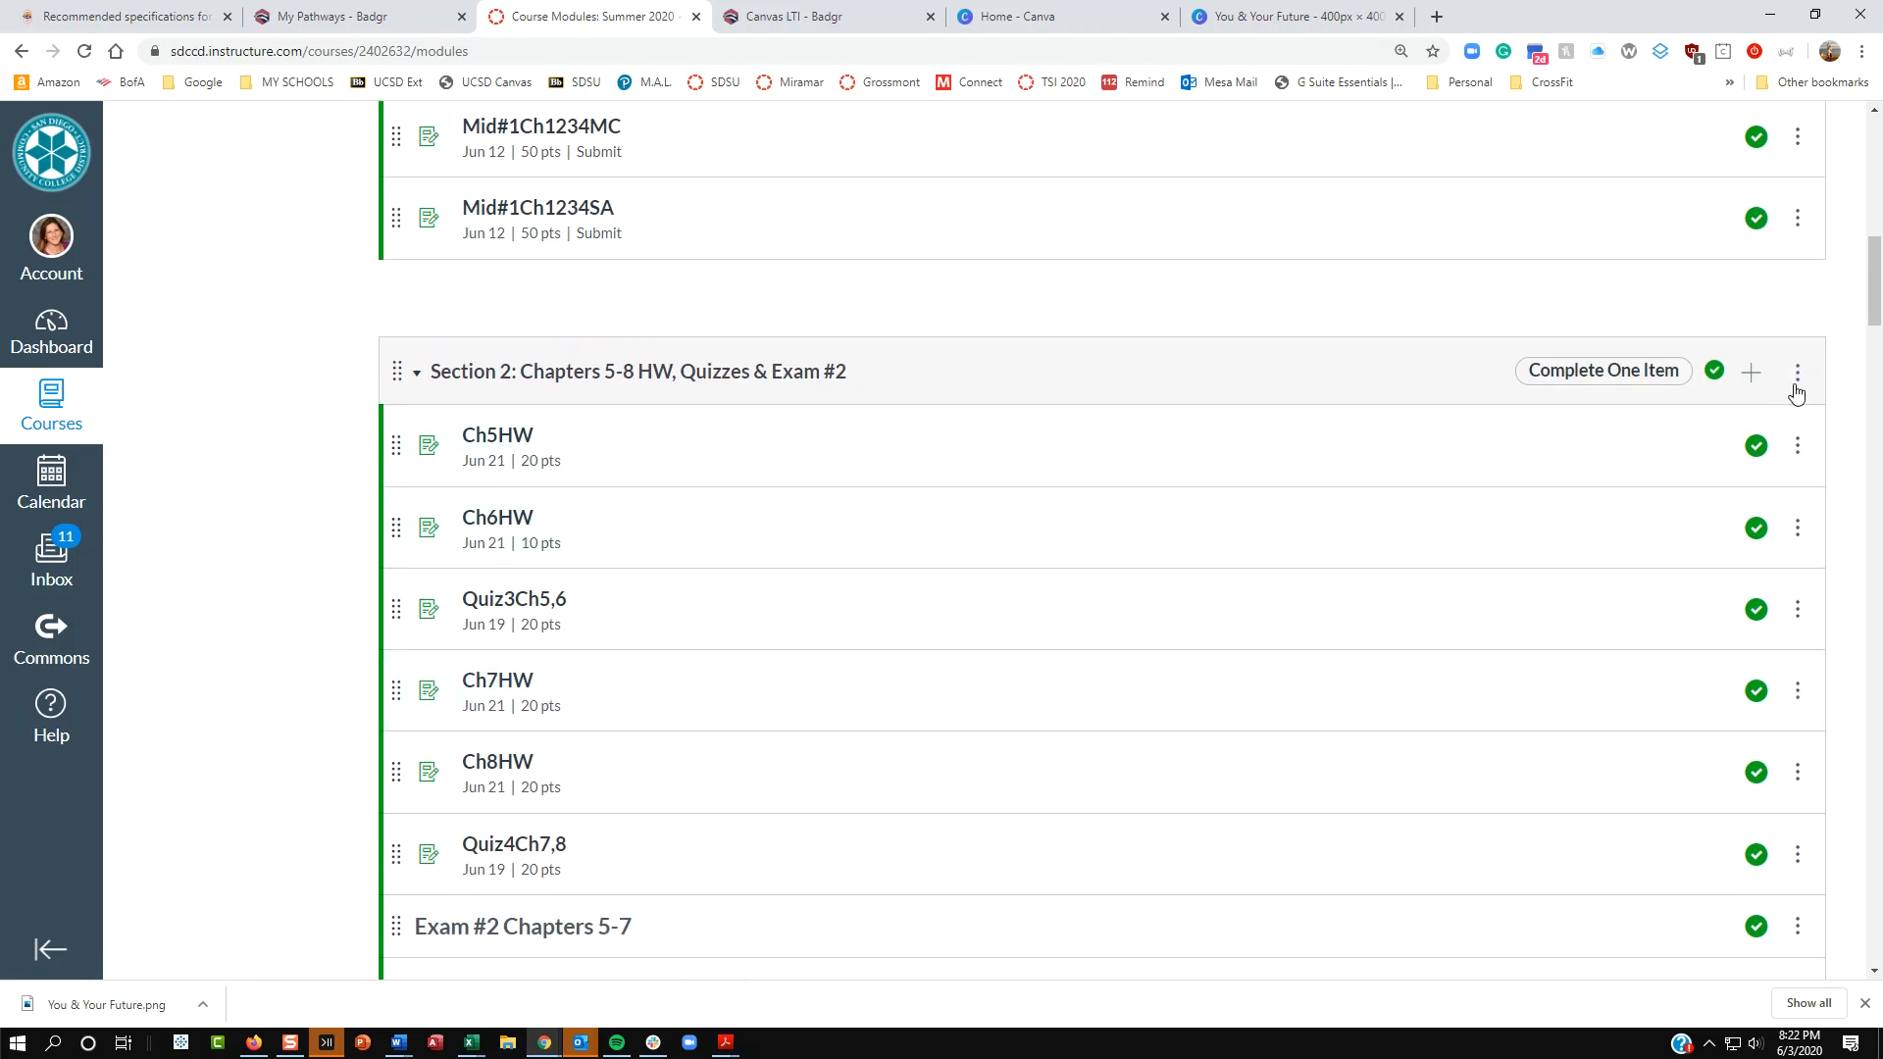
{"action": "left_click", "coordinate": [1751, 375]}
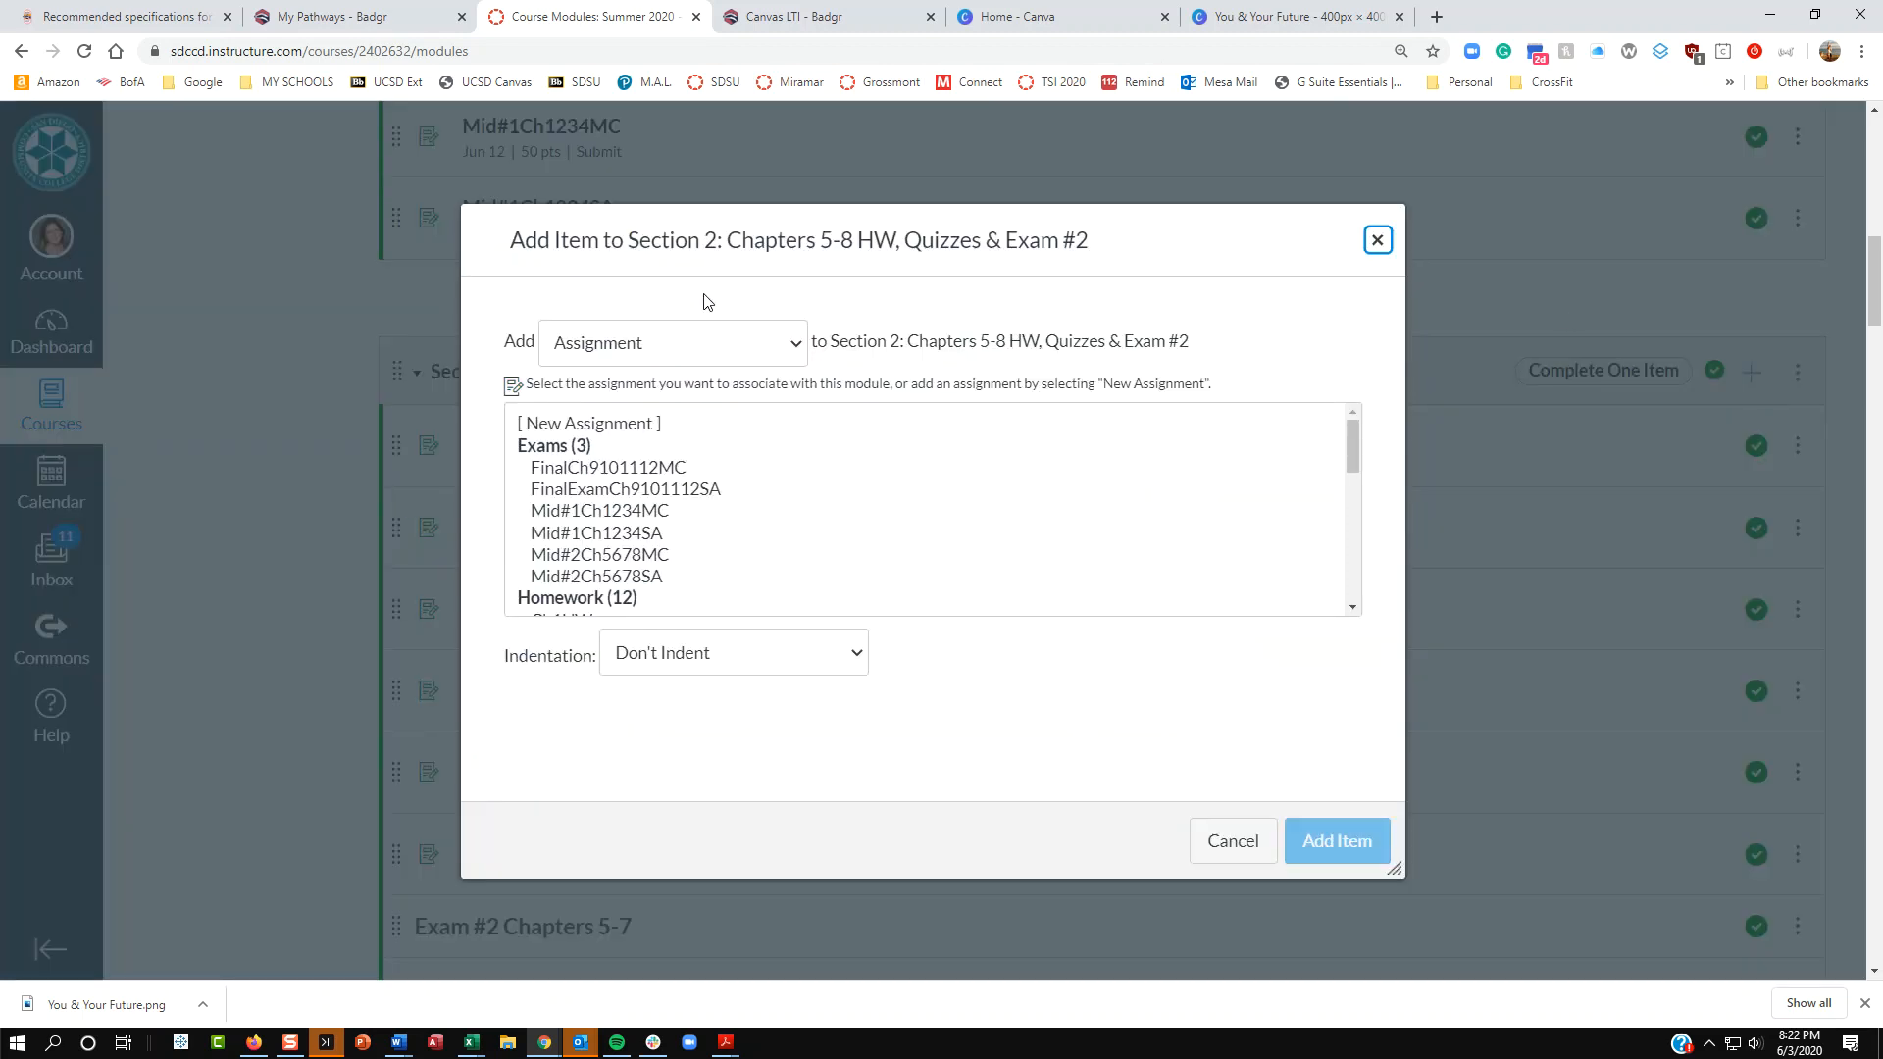
{"action": "left_click", "coordinate": [723, 347]}
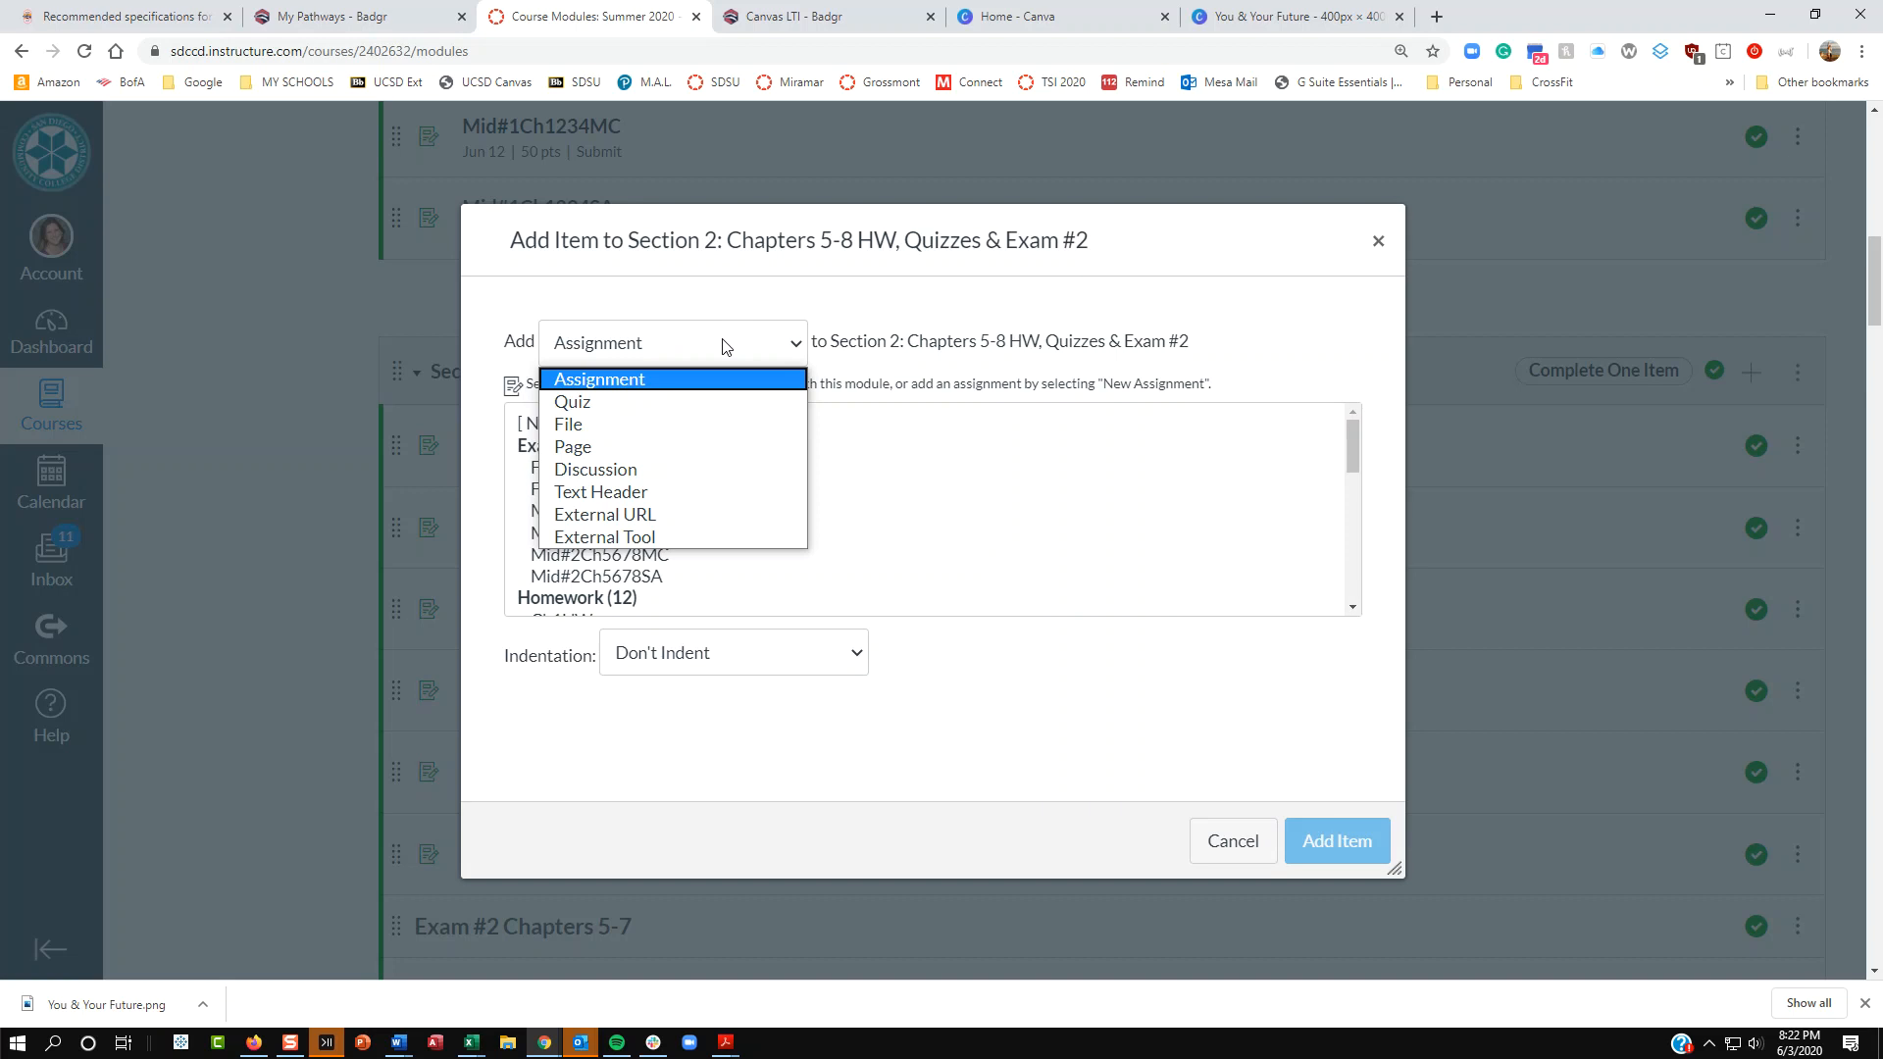
{"action": "left_click", "coordinate": [661, 538]}
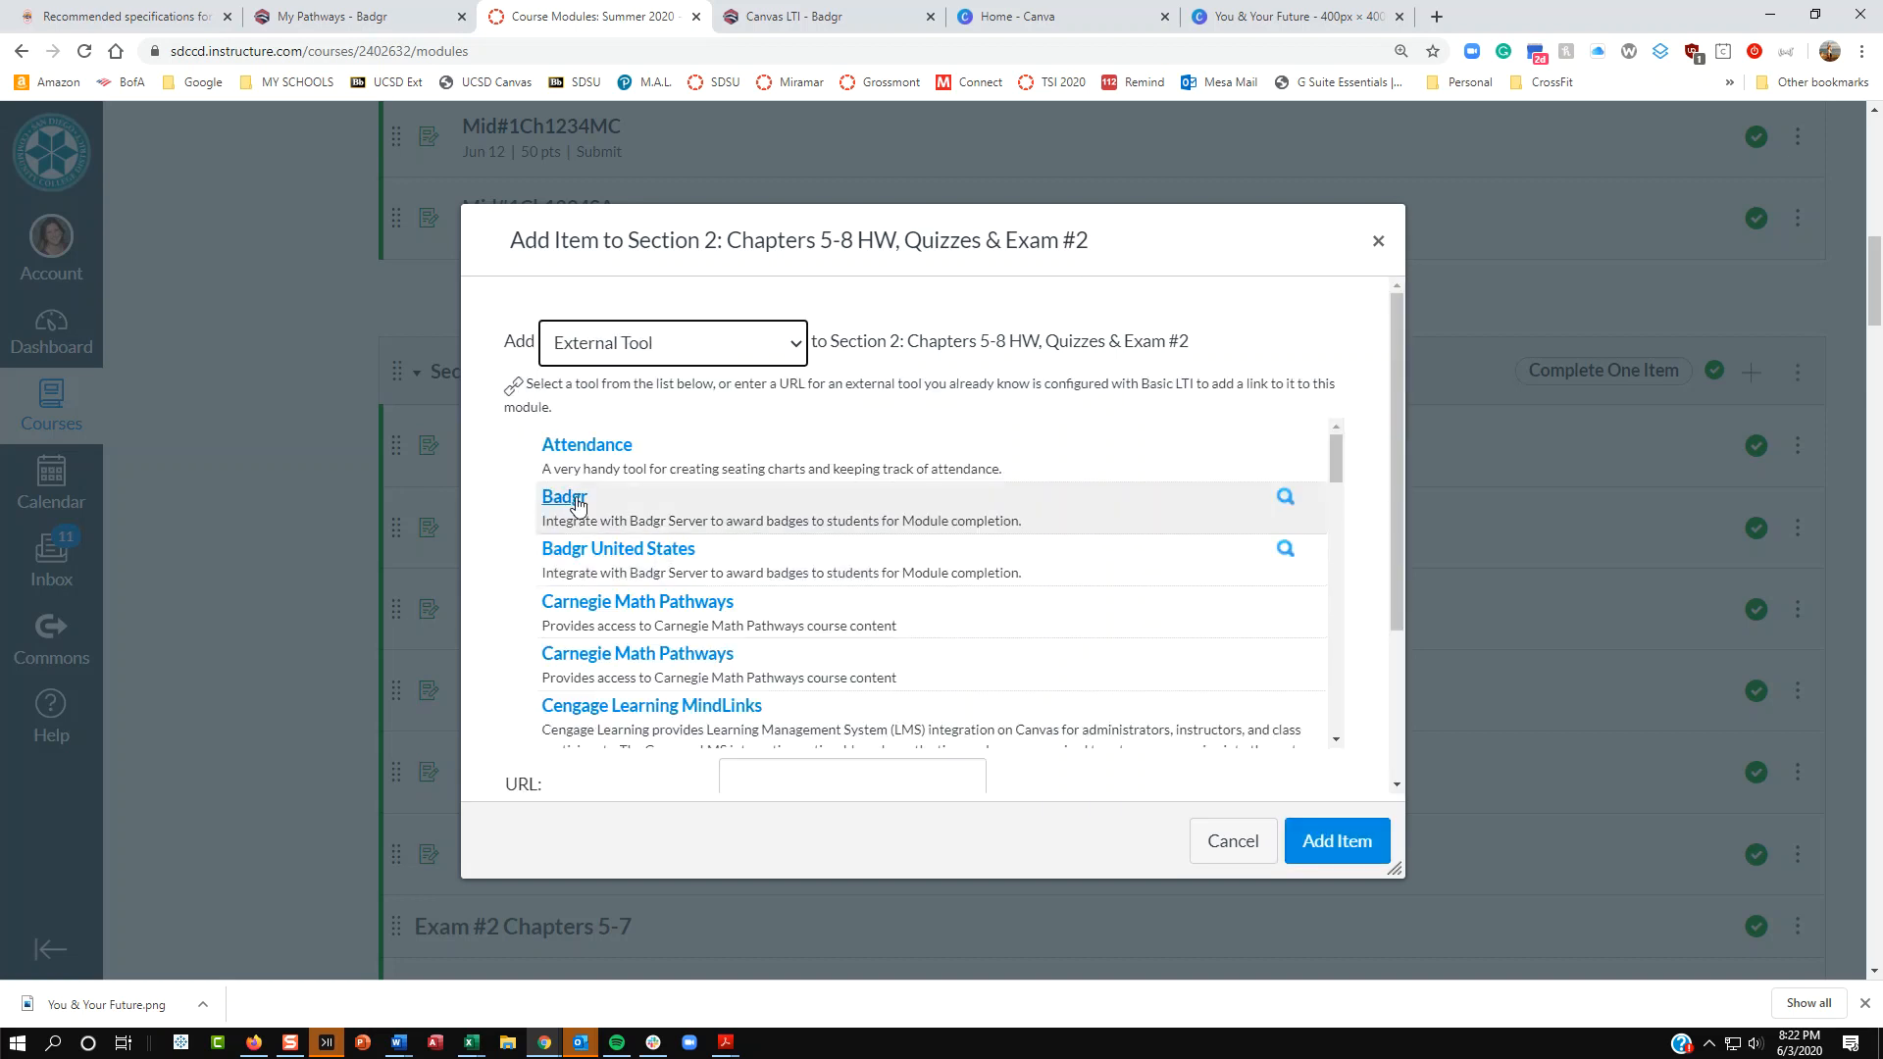
{"action": "left_click", "coordinate": [551, 500]}
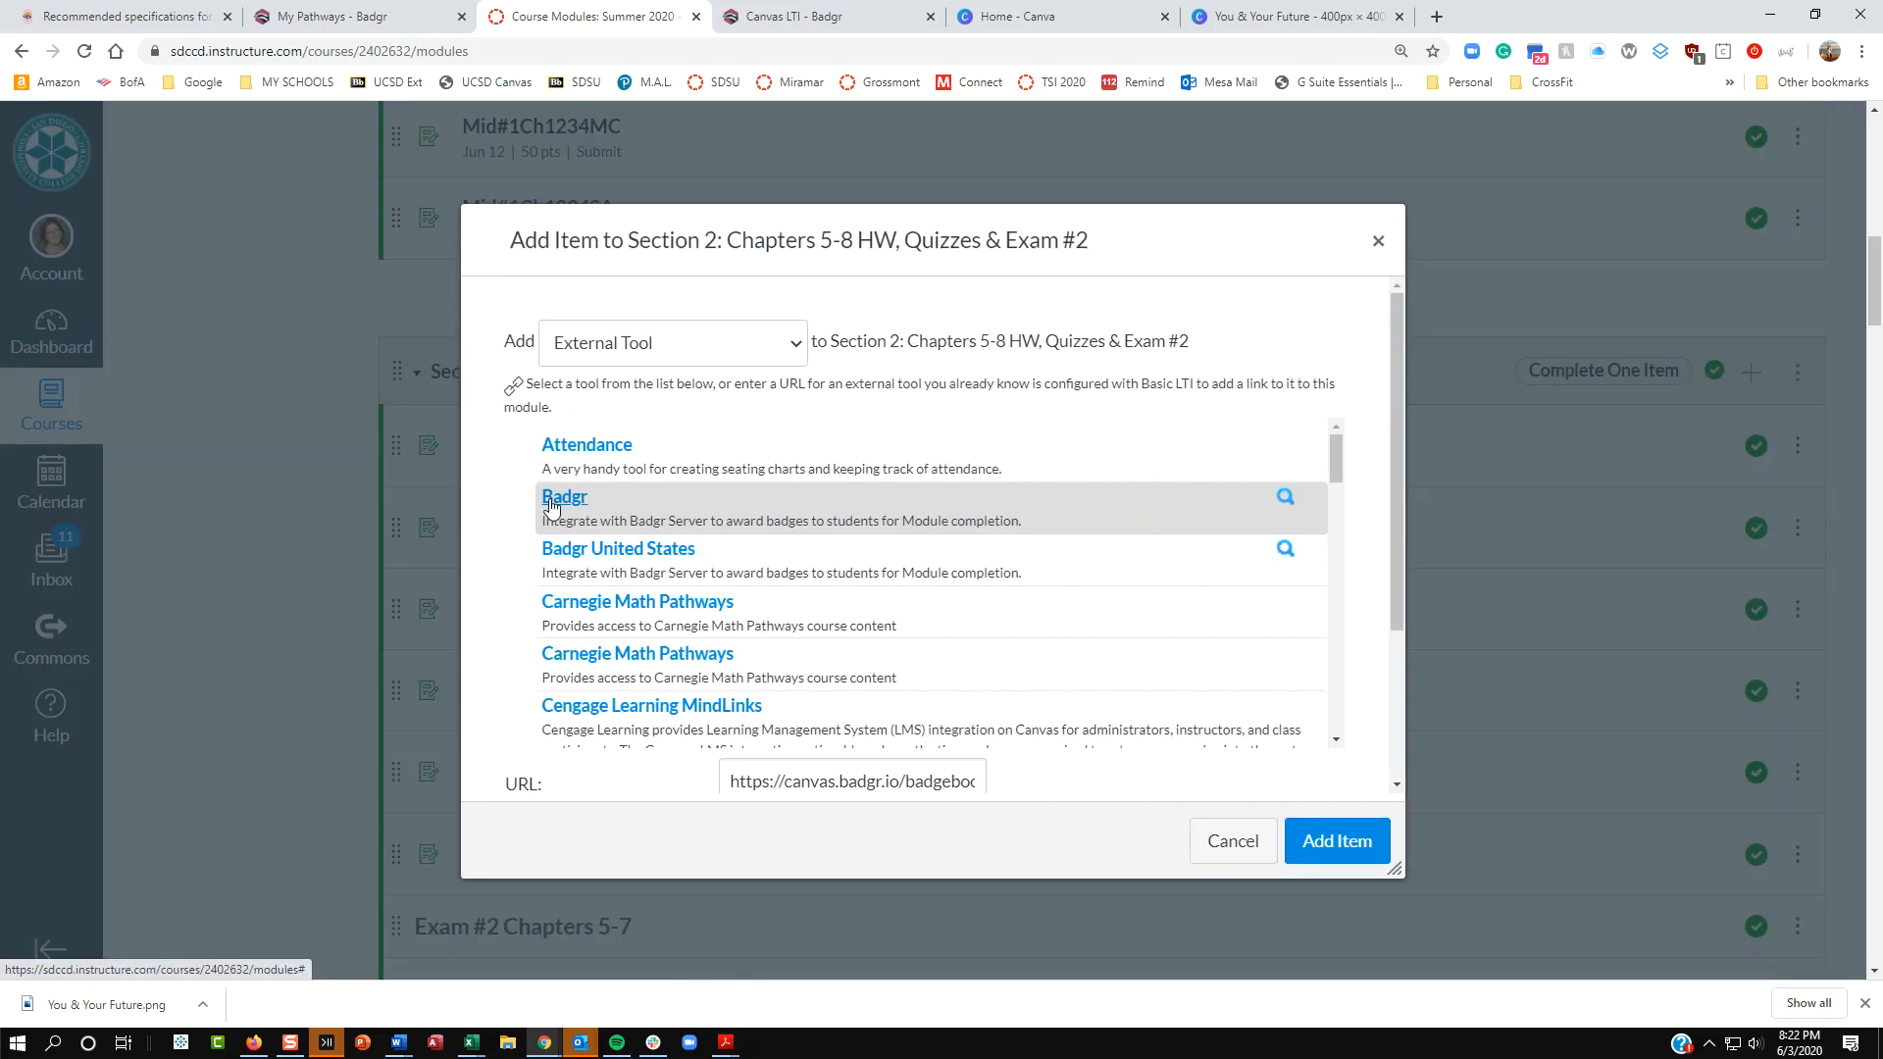
{"action": "left_click", "coordinate": [1339, 843]}
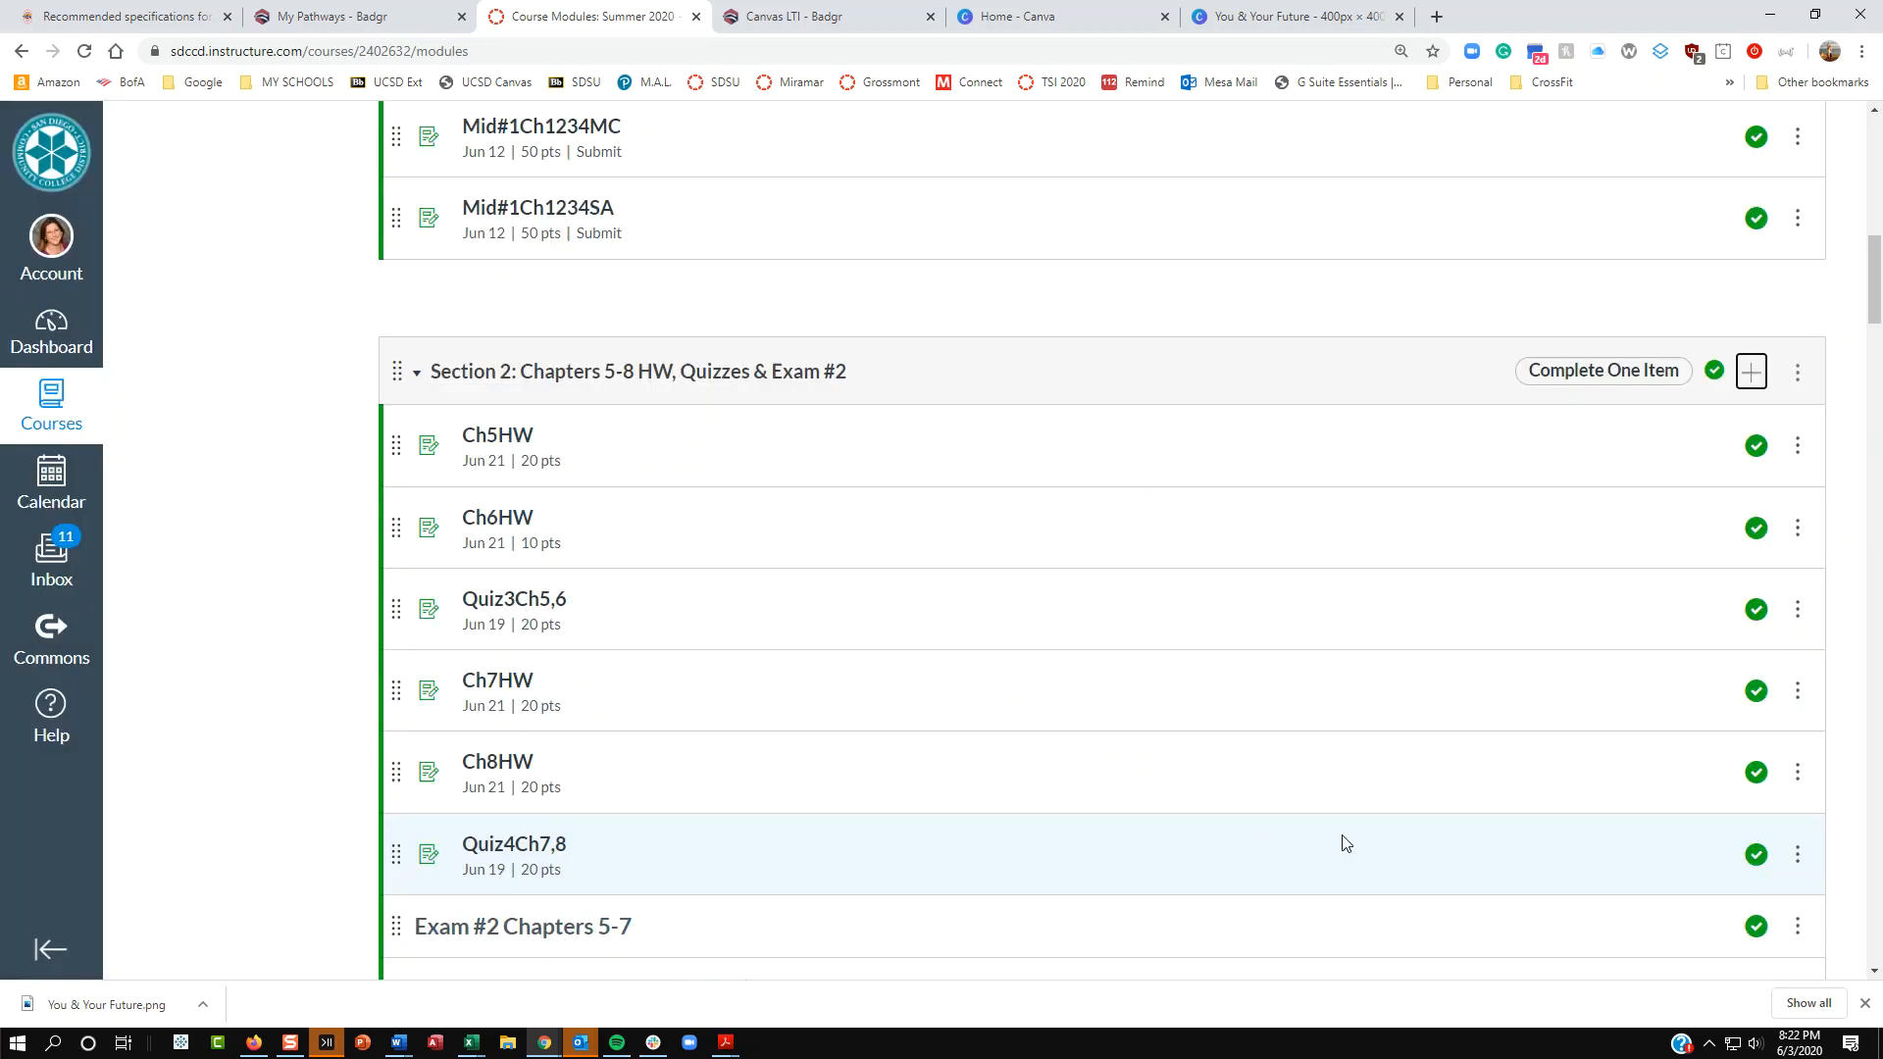
Step: Rename the Section 2 module's "Submit Badge Evidence" item as "See your badge earned HERE!" and publish it
{"action": "scroll", "coordinate": [1141, 745], "scroll_direction": "down", "scroll_amount": 5}
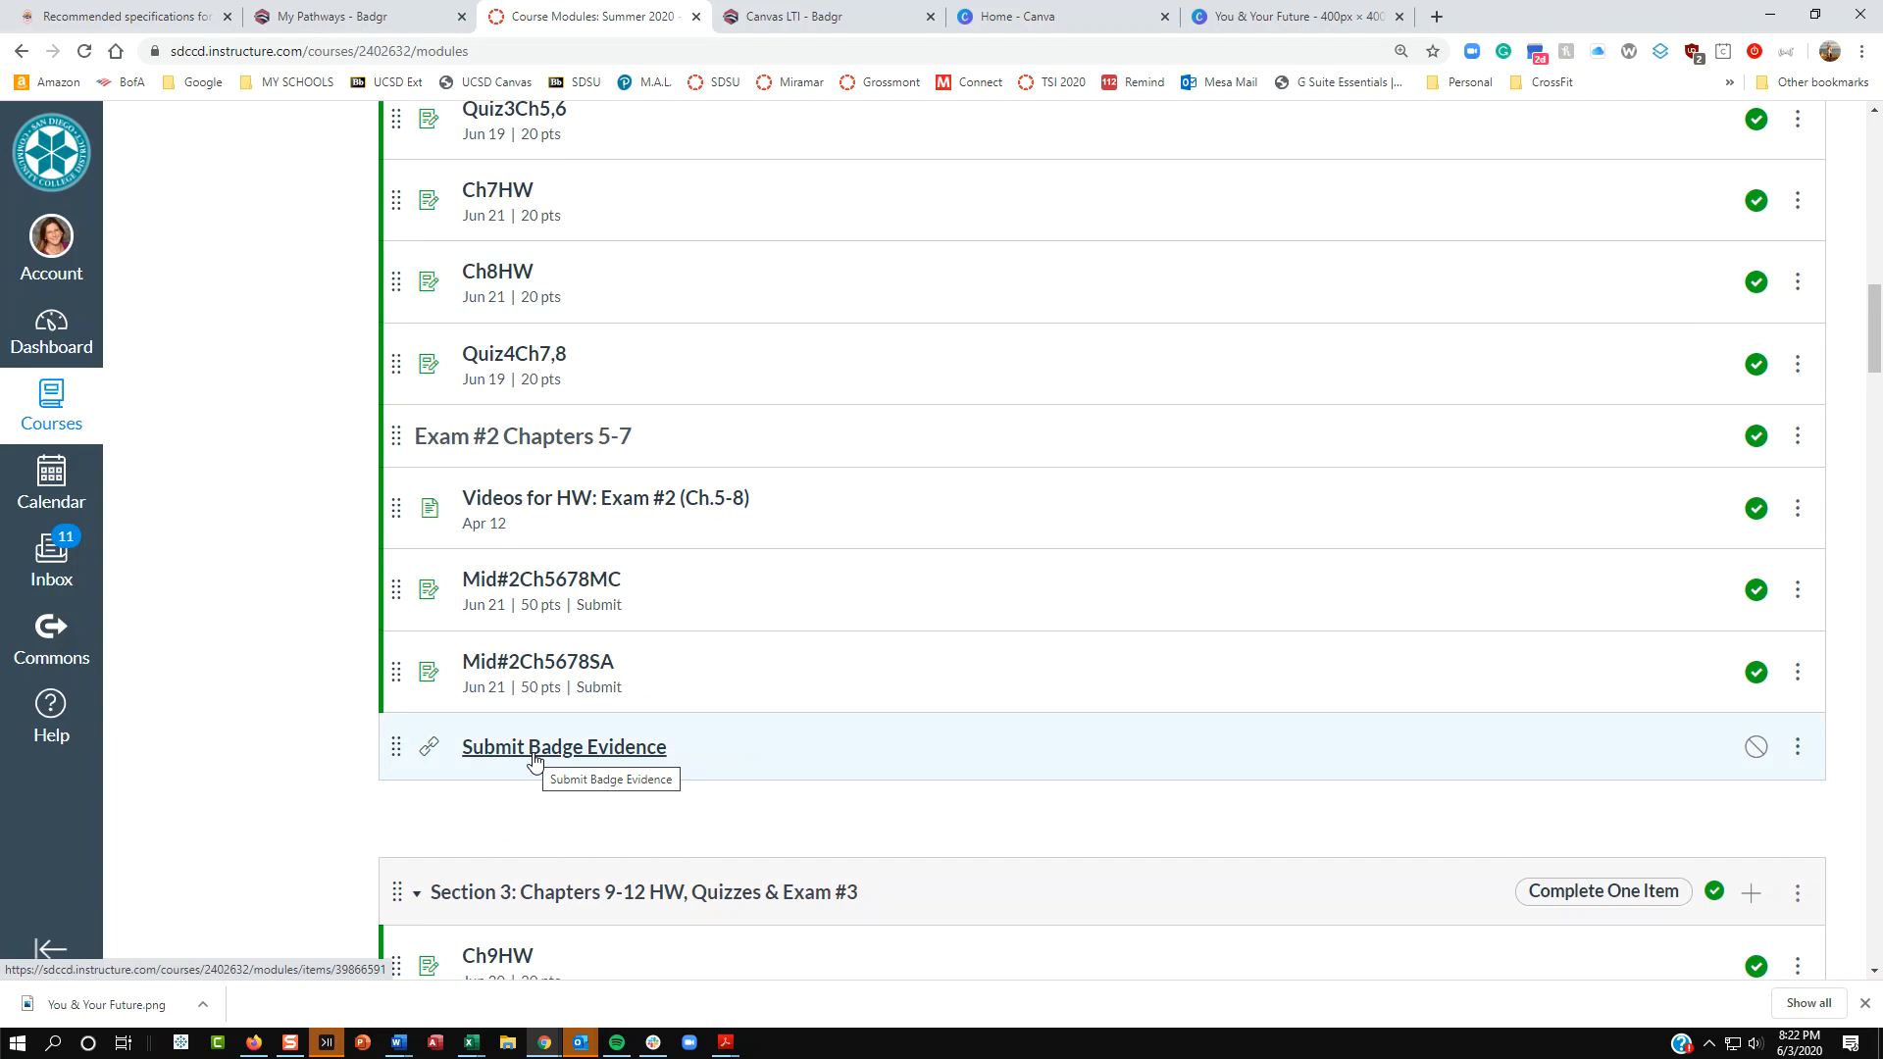
{"action": "left_click", "coordinate": [1797, 747]}
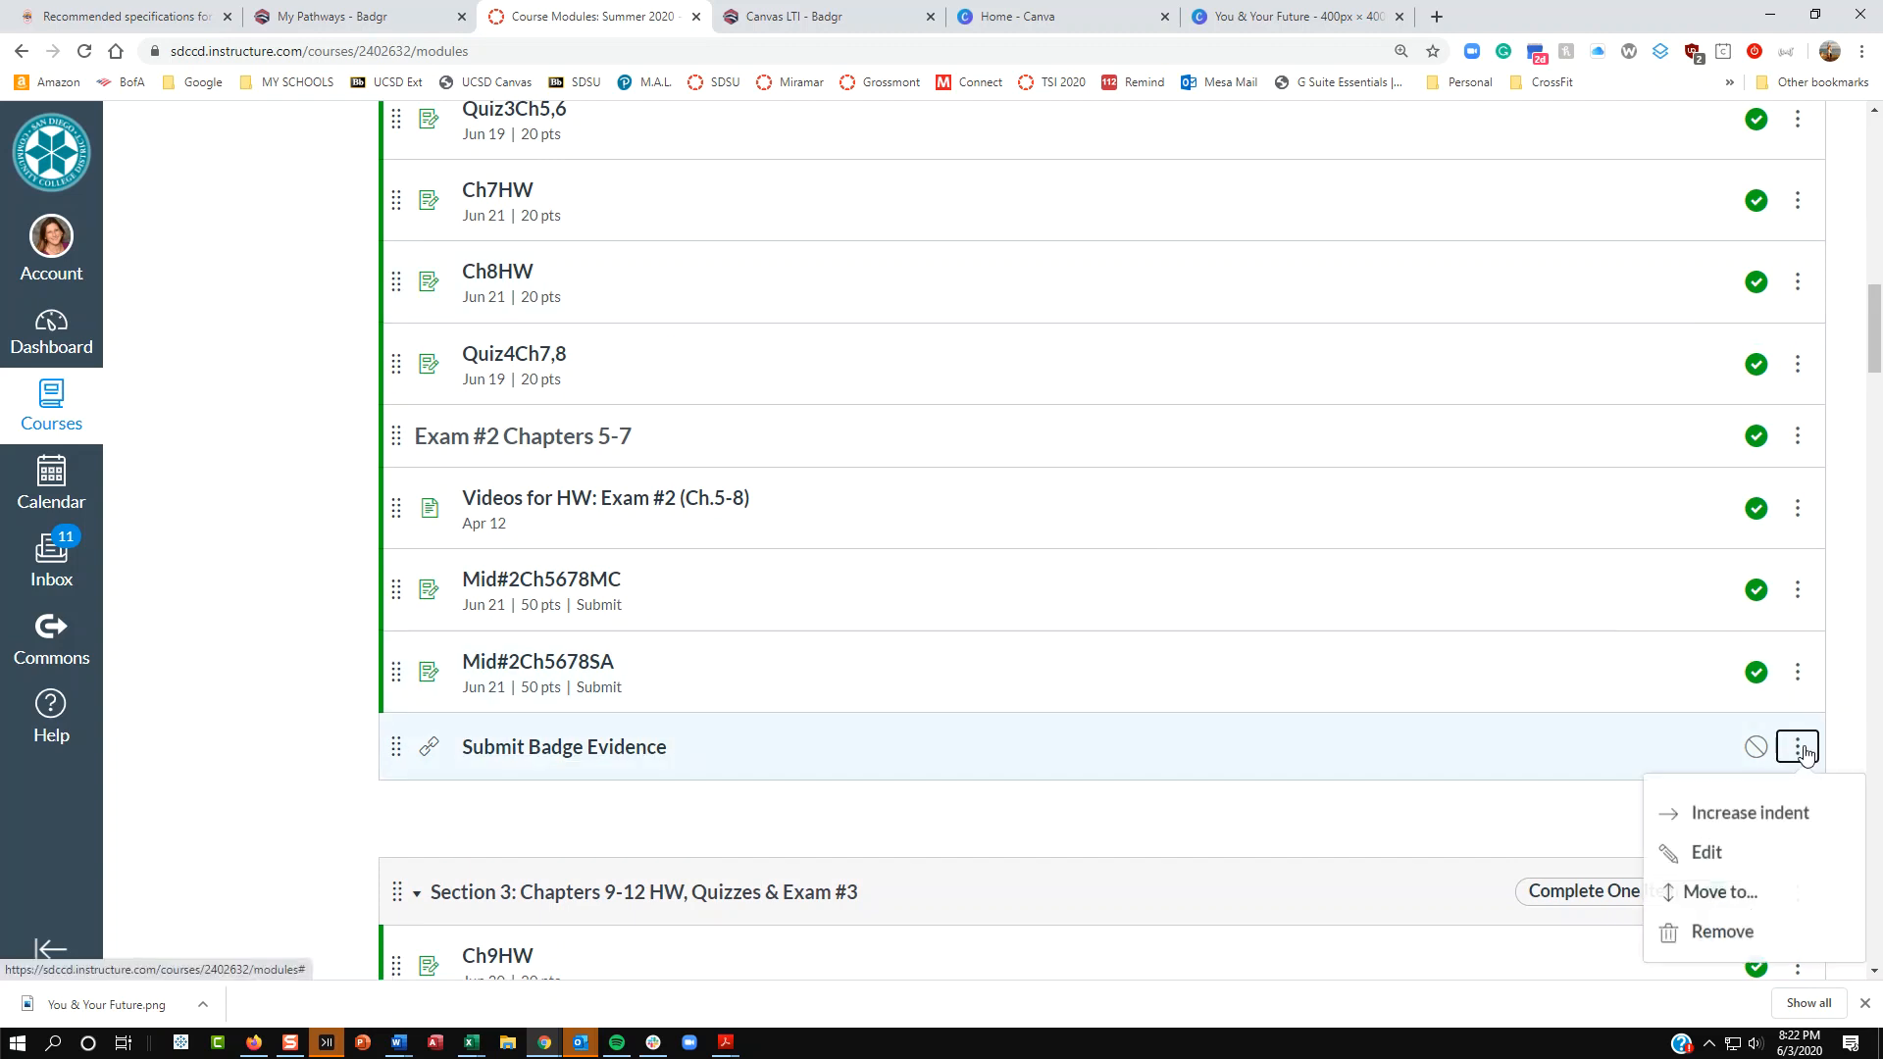
{"action": "left_click", "coordinate": [1670, 849]}
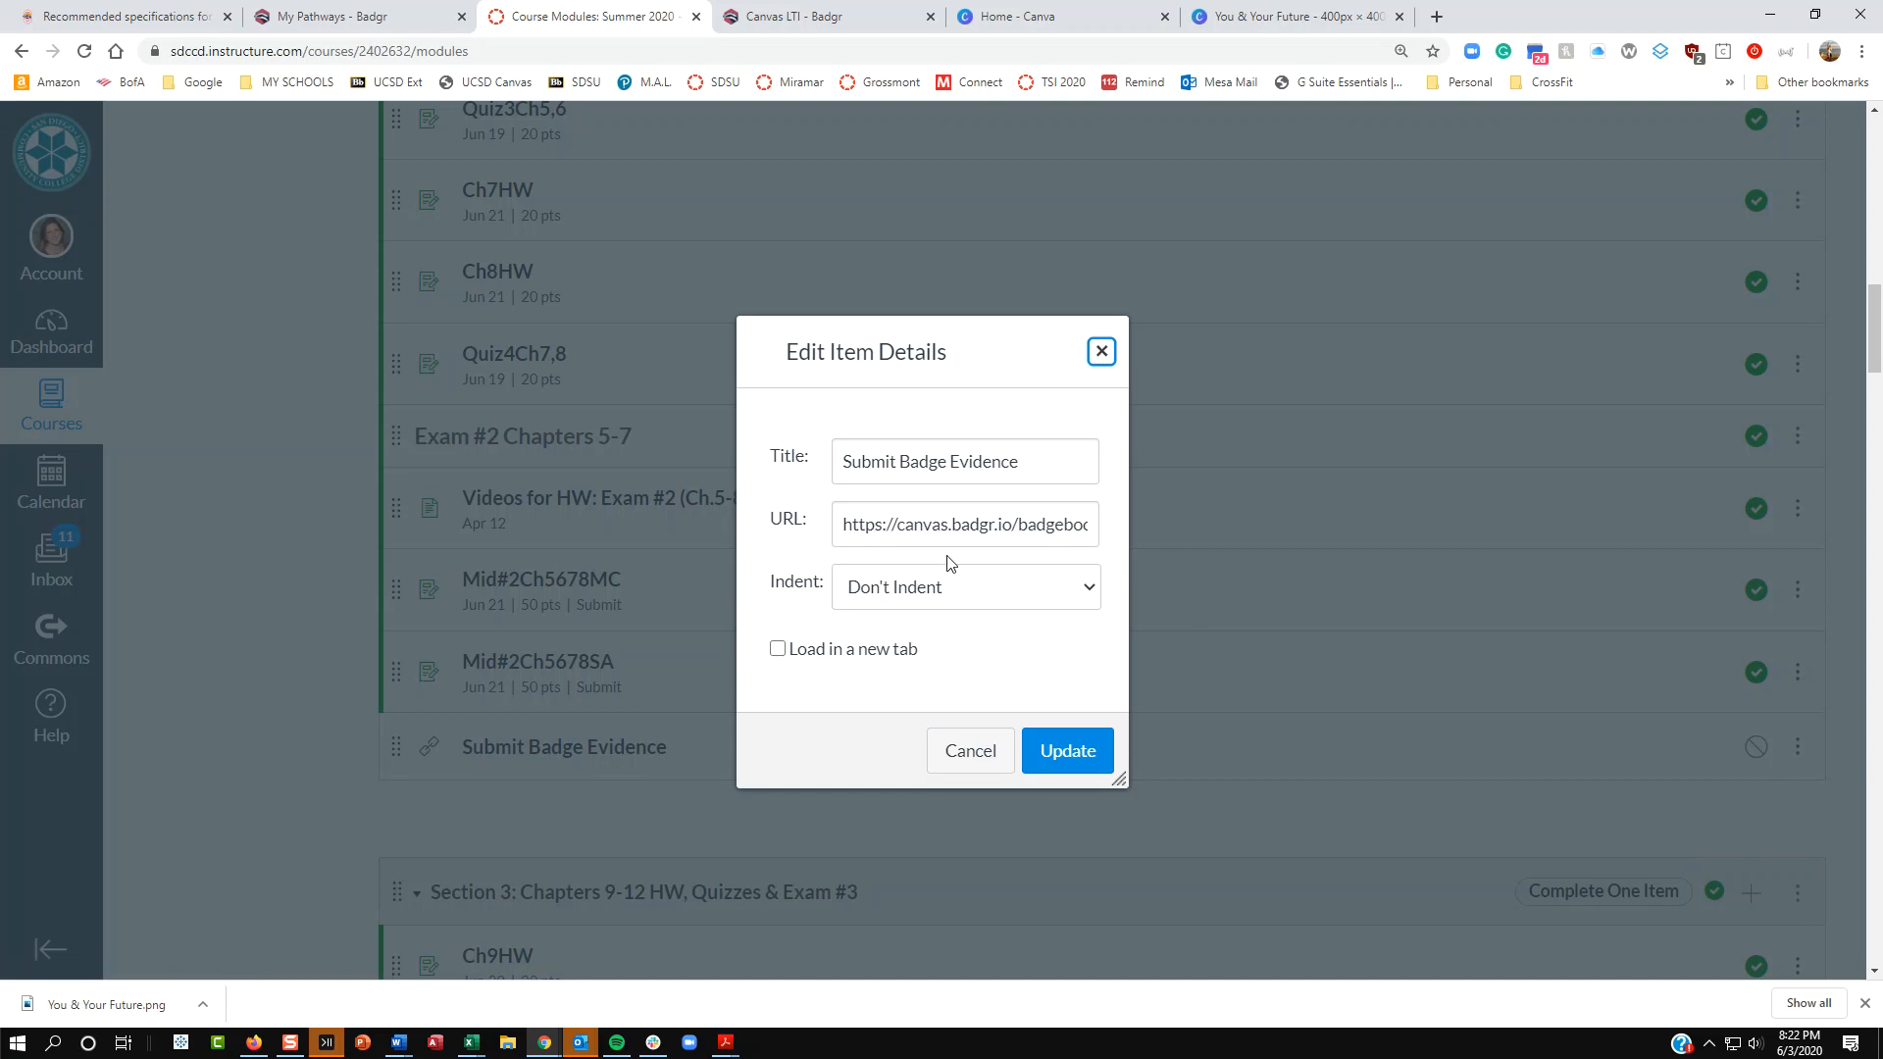
{"action": "left_click", "coordinate": [1027, 463]}
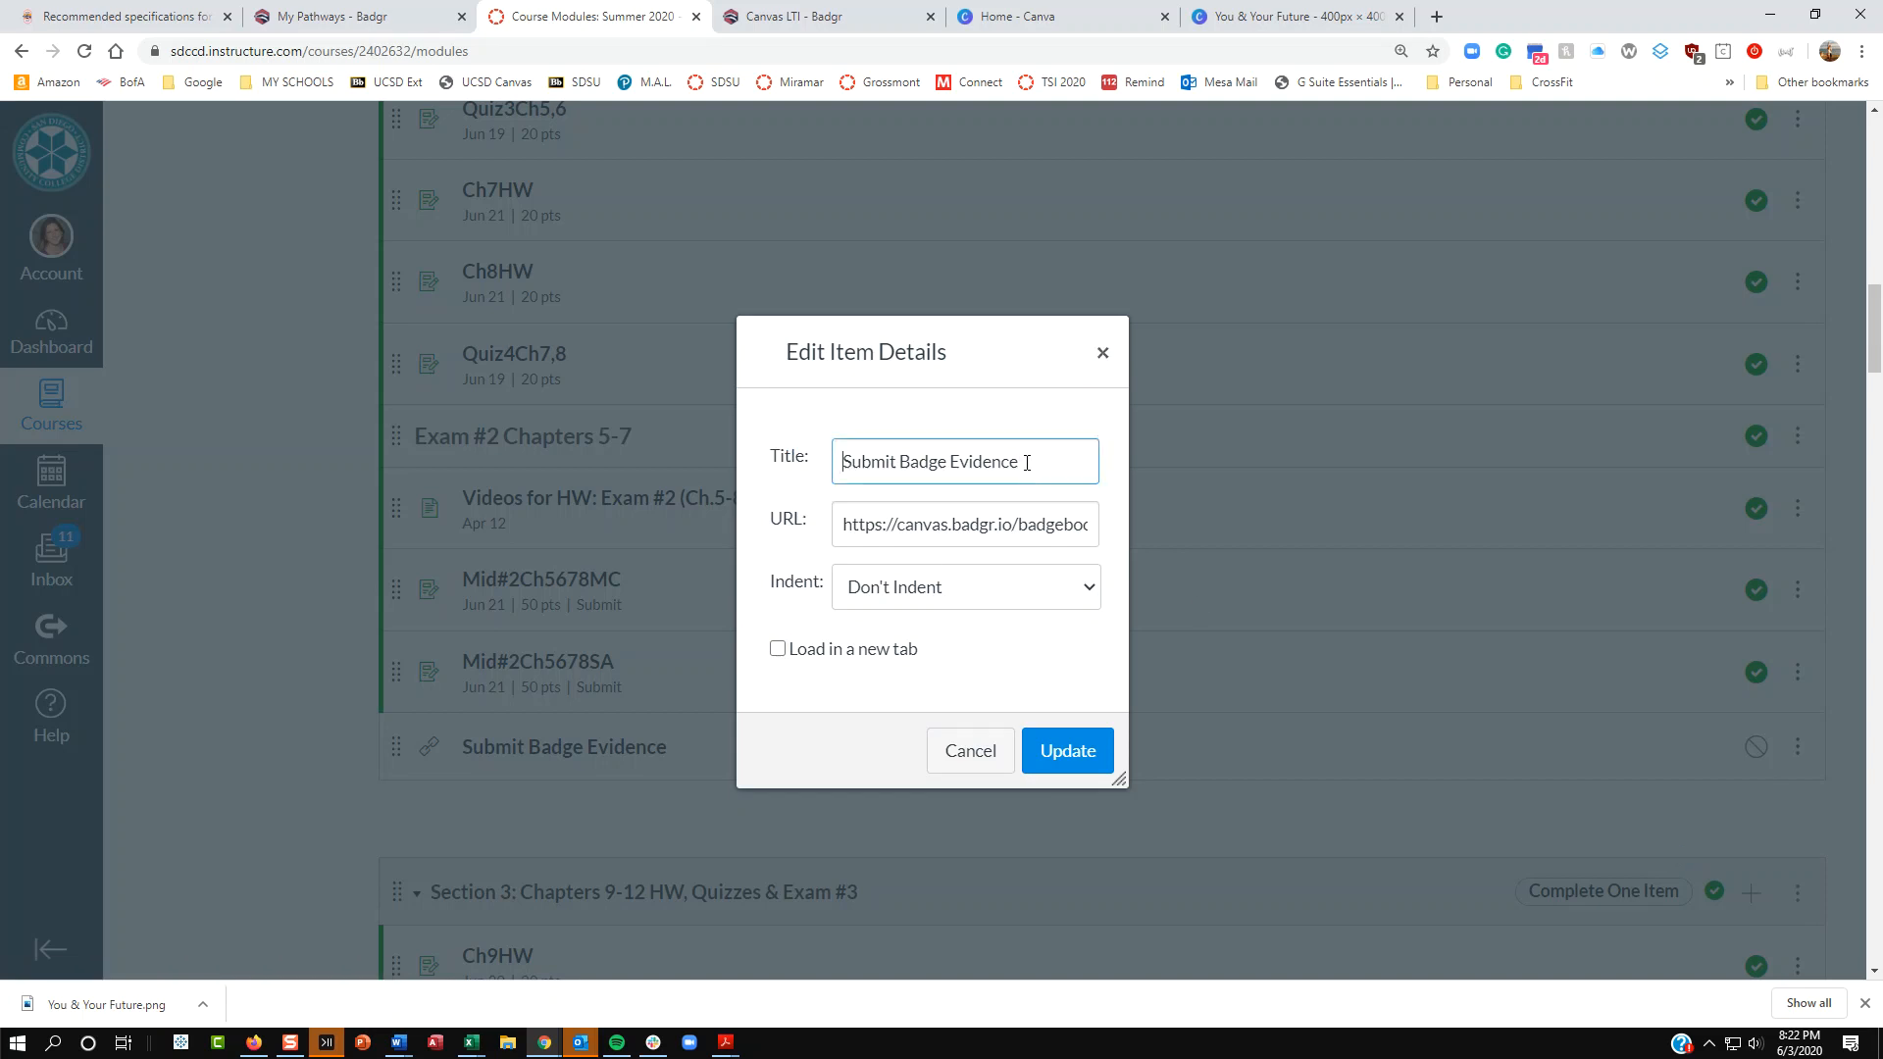
{"action": "left_click_drag", "start_coordinate": [819, 445], "coordinate": [818, 452]}
{"action": "type", "text": "See your badge earned HERE!"}
{"action": "left_click", "coordinate": [1063, 771]}
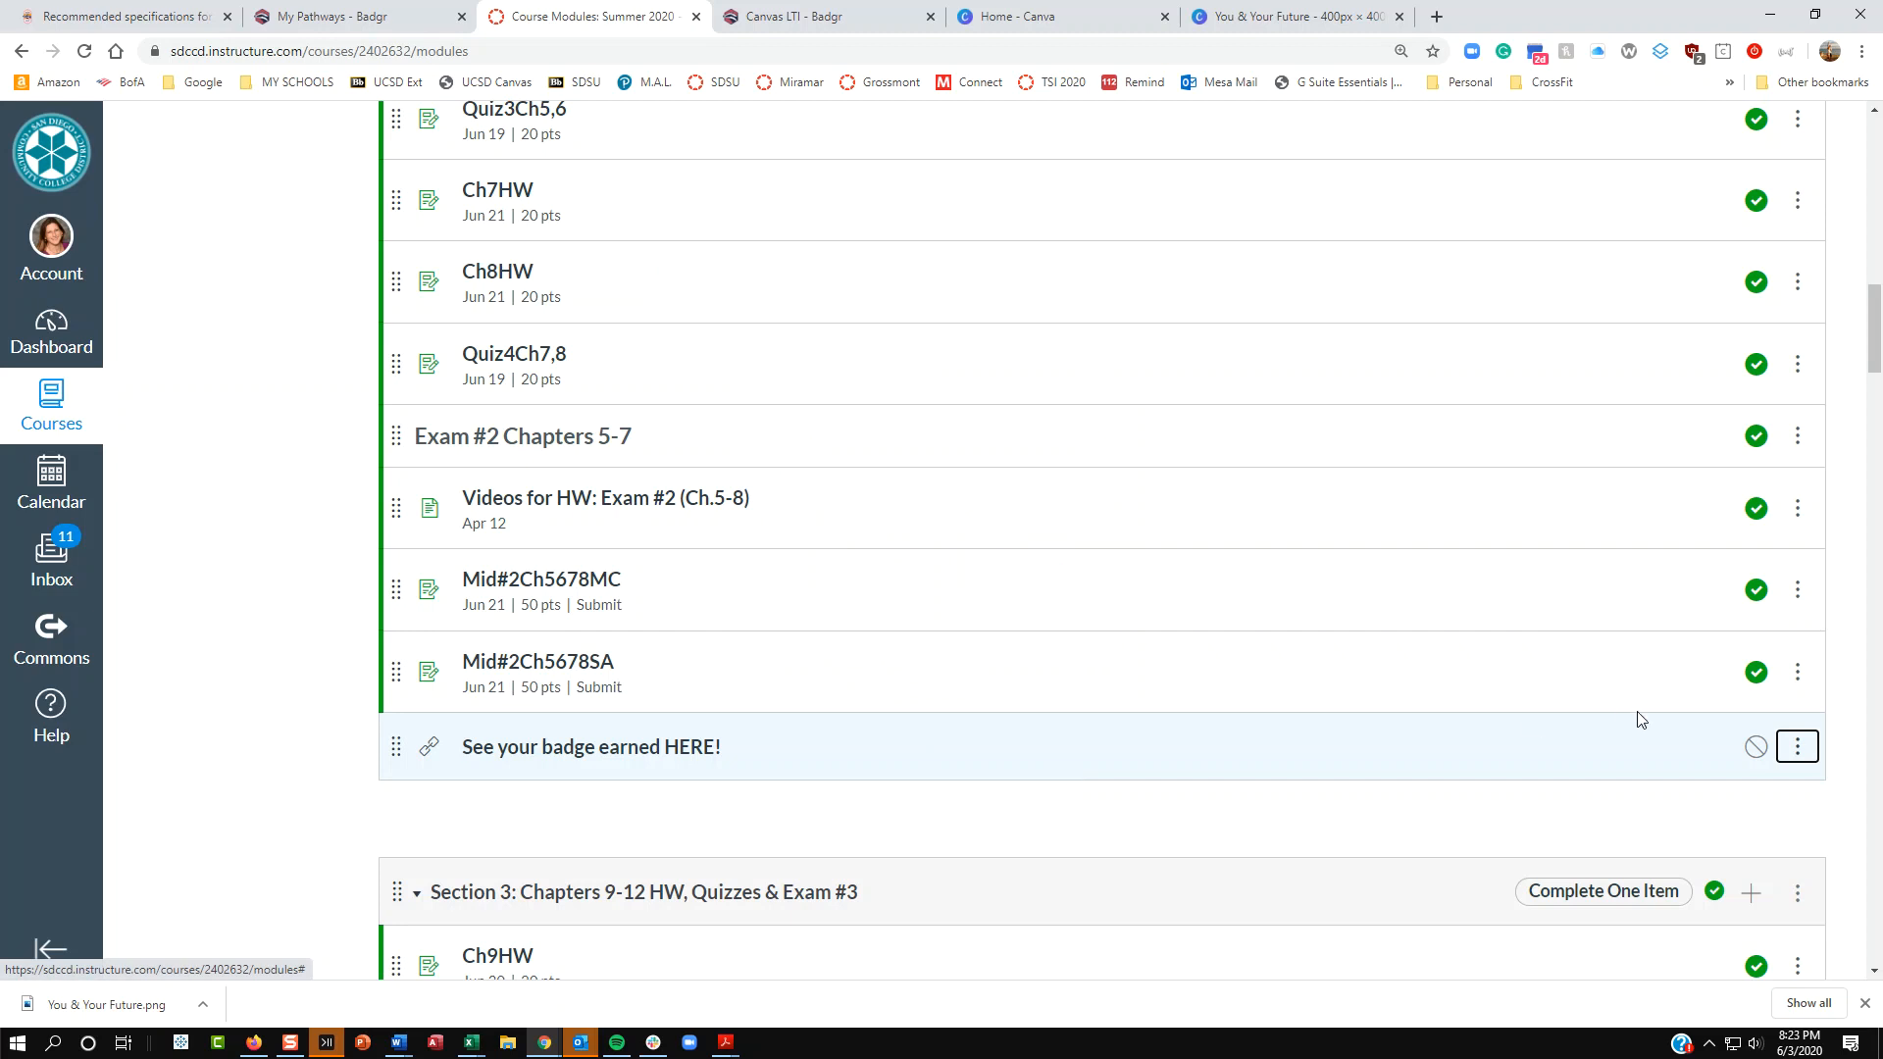
{"action": "left_click", "coordinate": [1754, 752]}
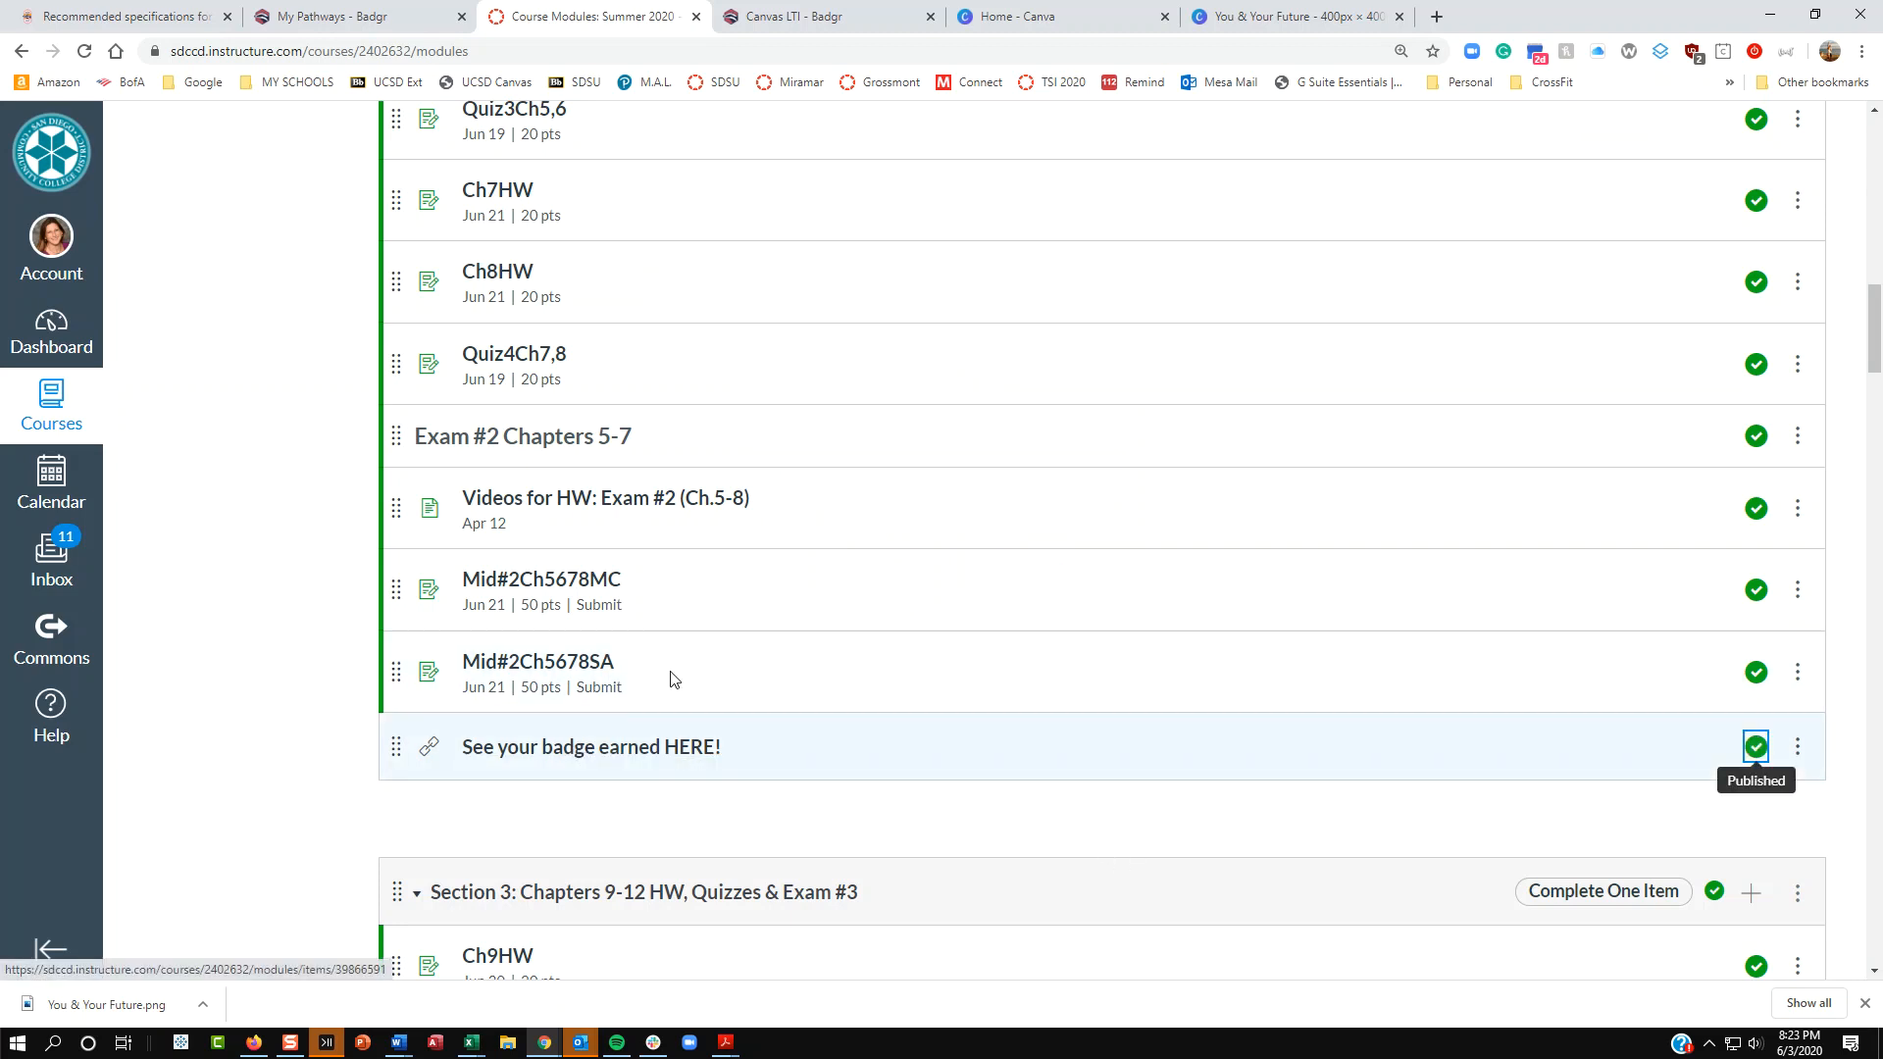
Step: Open the course's Badges page and examine the students' badge progress and the leaderboard
{"action": "scroll", "coordinate": [857, 539], "scroll_direction": "up", "scroll_amount": 20}
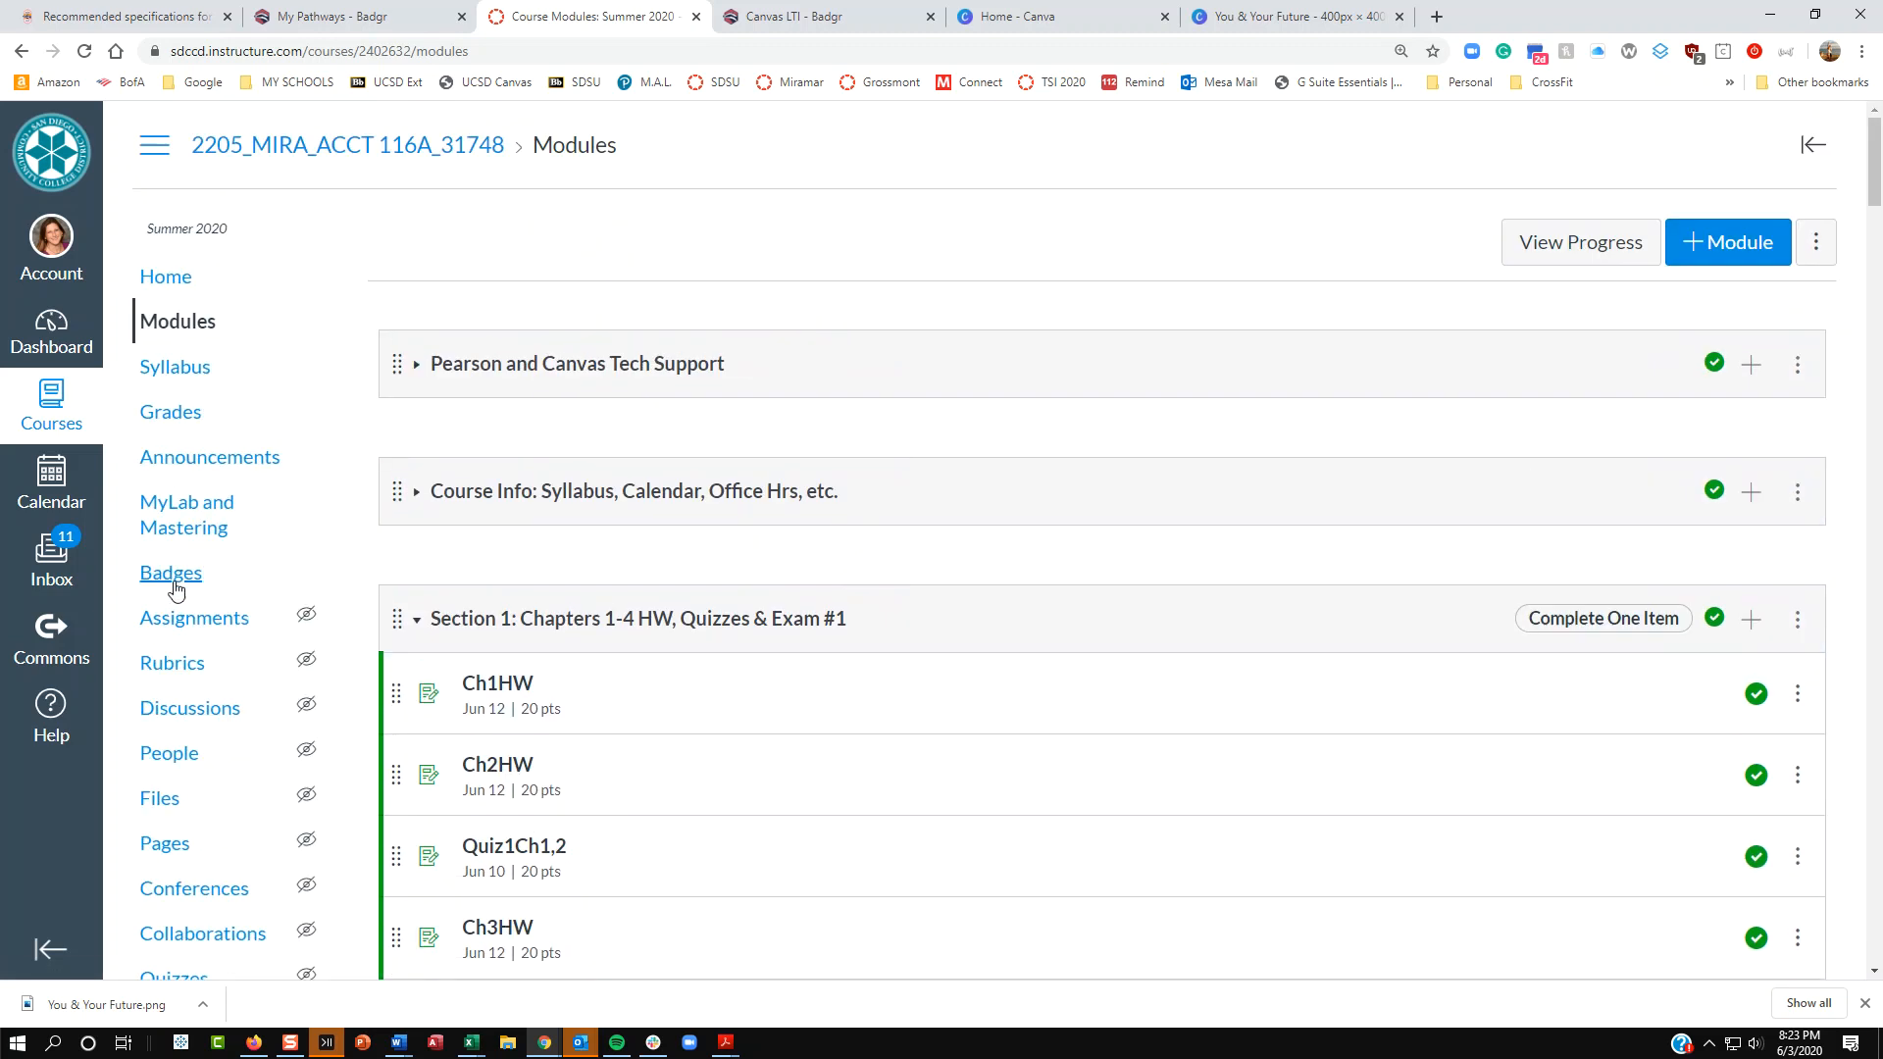
{"action": "left_click", "coordinate": [173, 575]}
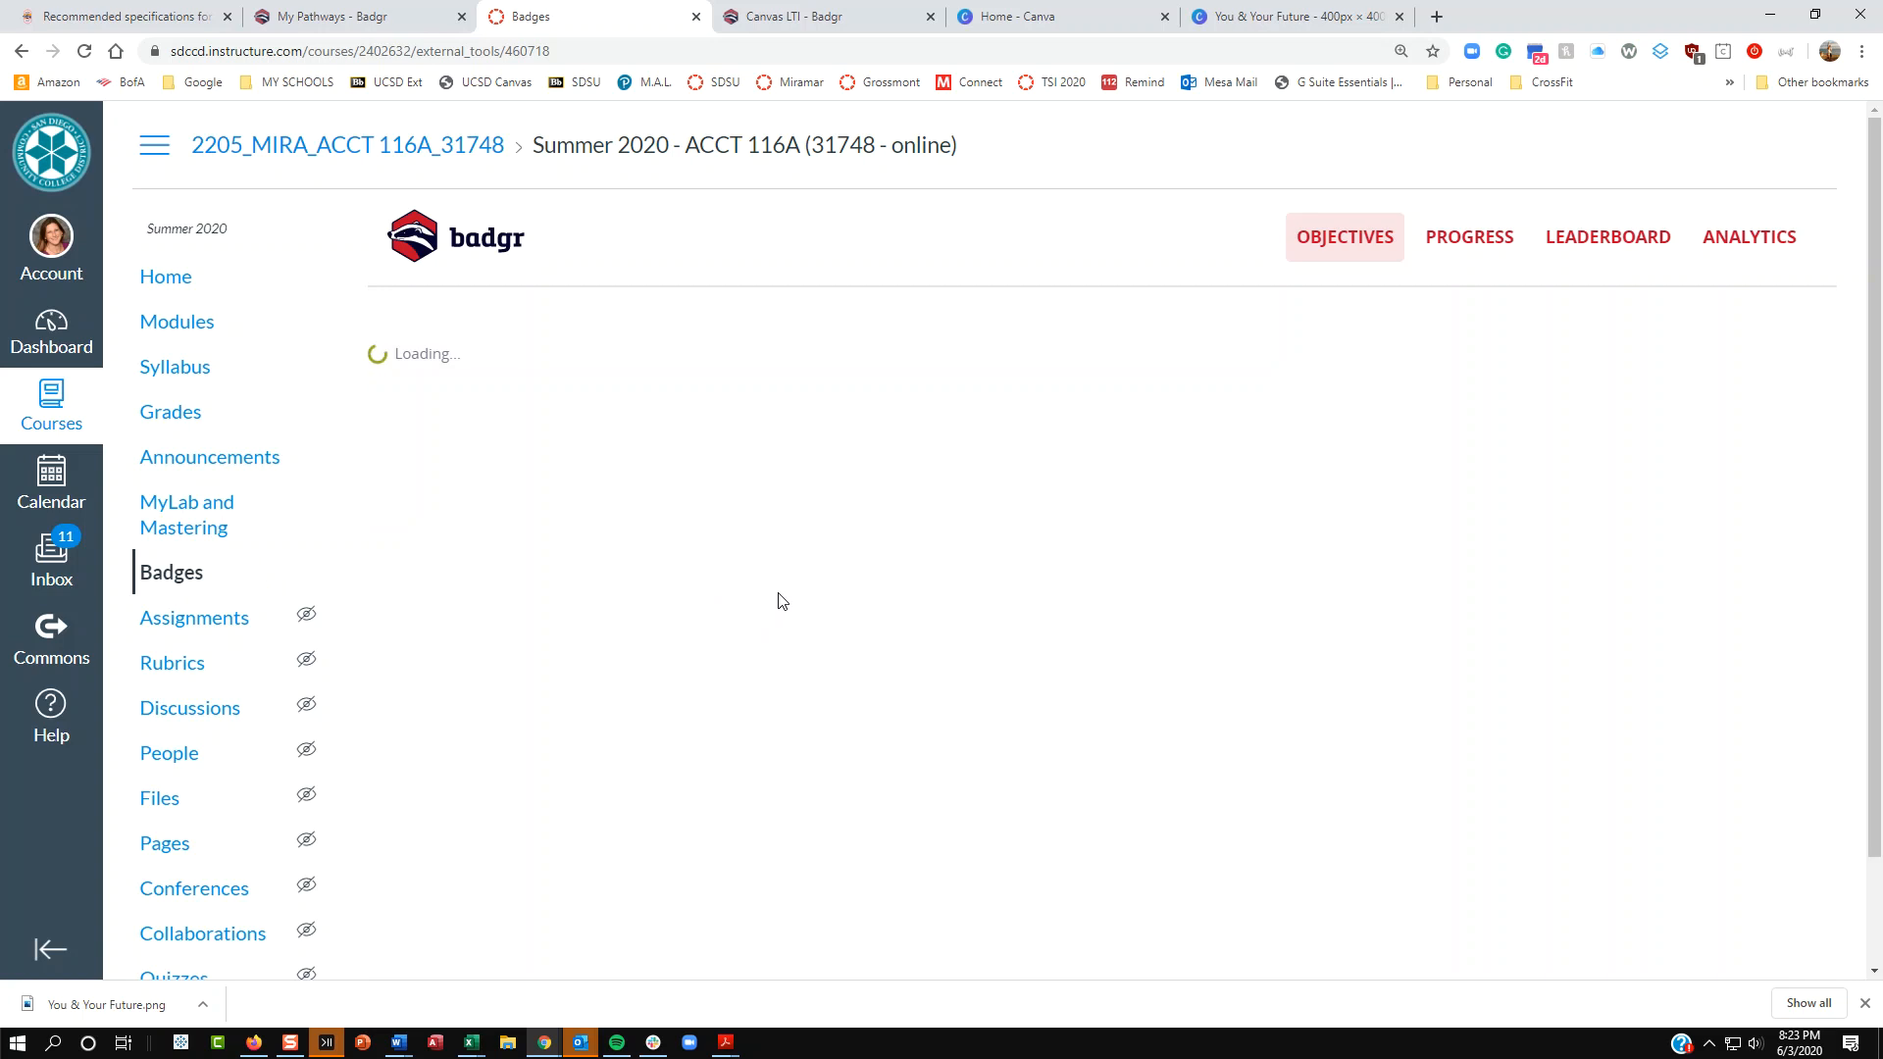
{"action": "left_click", "coordinate": [1474, 253]}
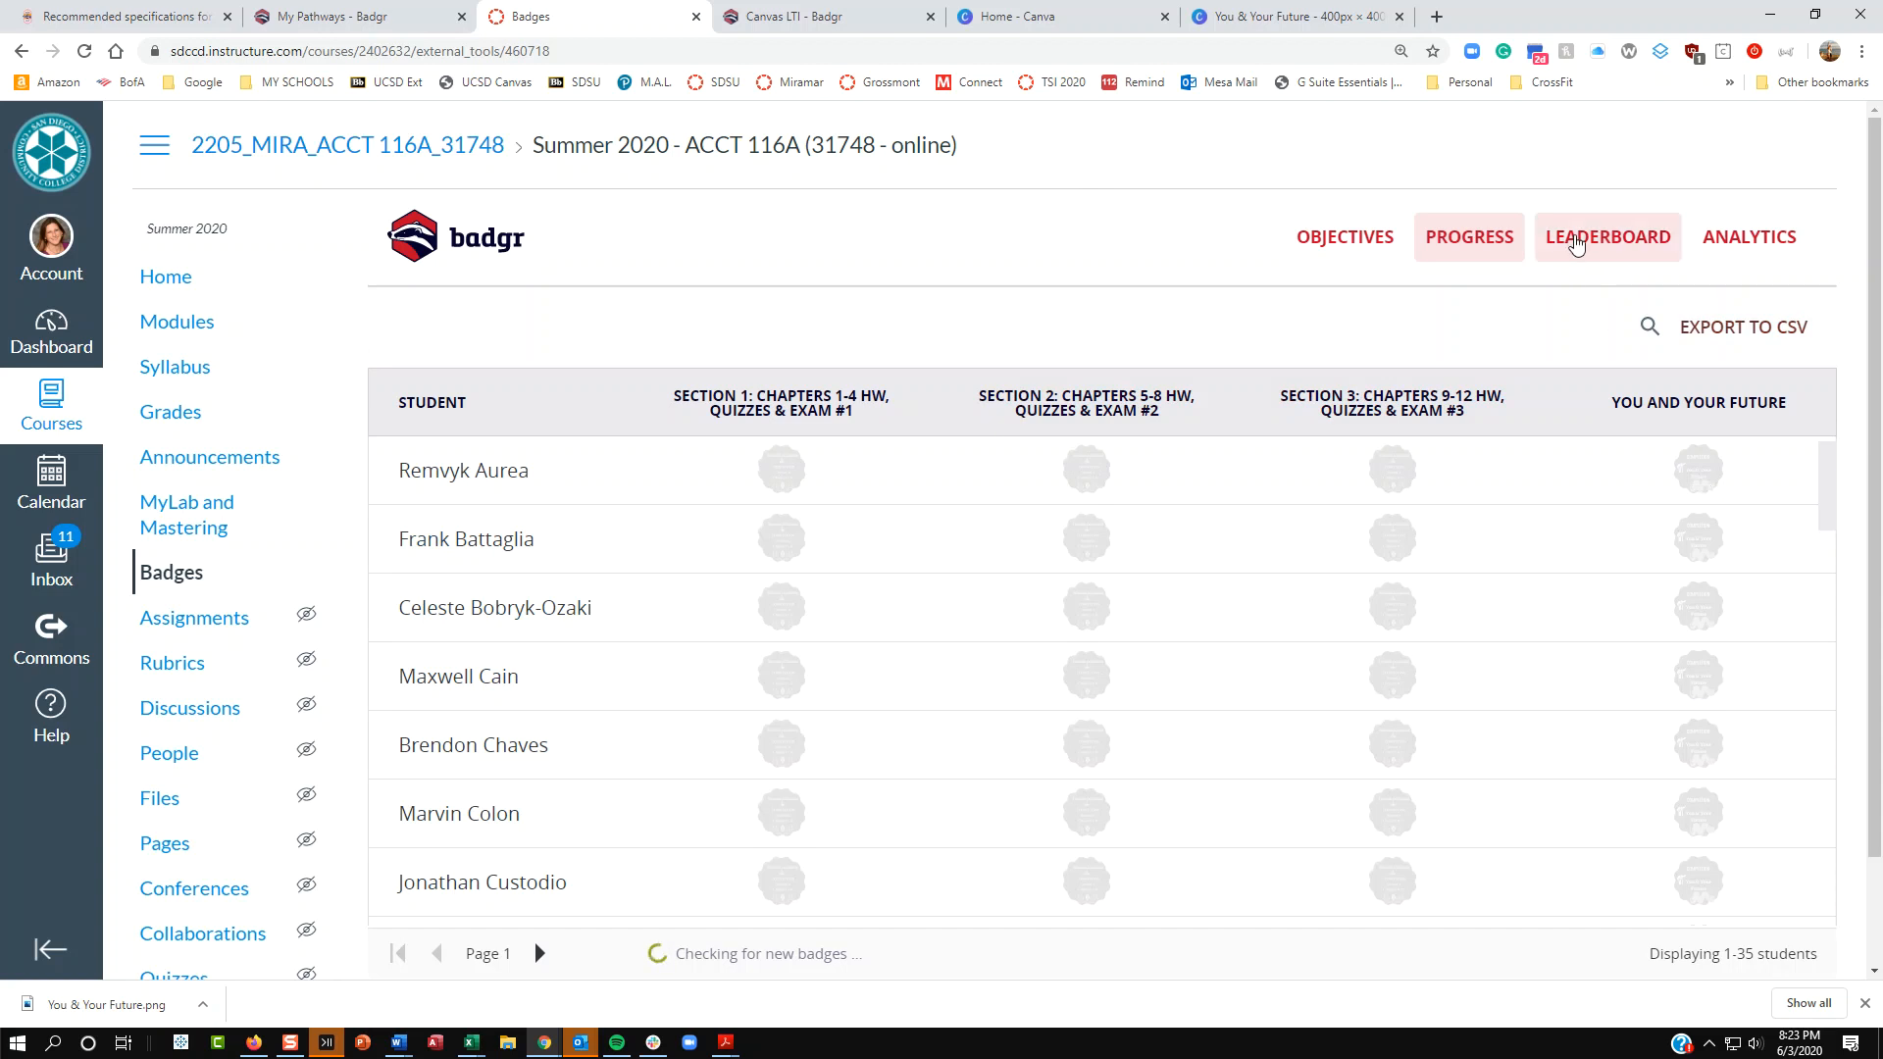
{"action": "left_click", "coordinate": [1579, 243]}
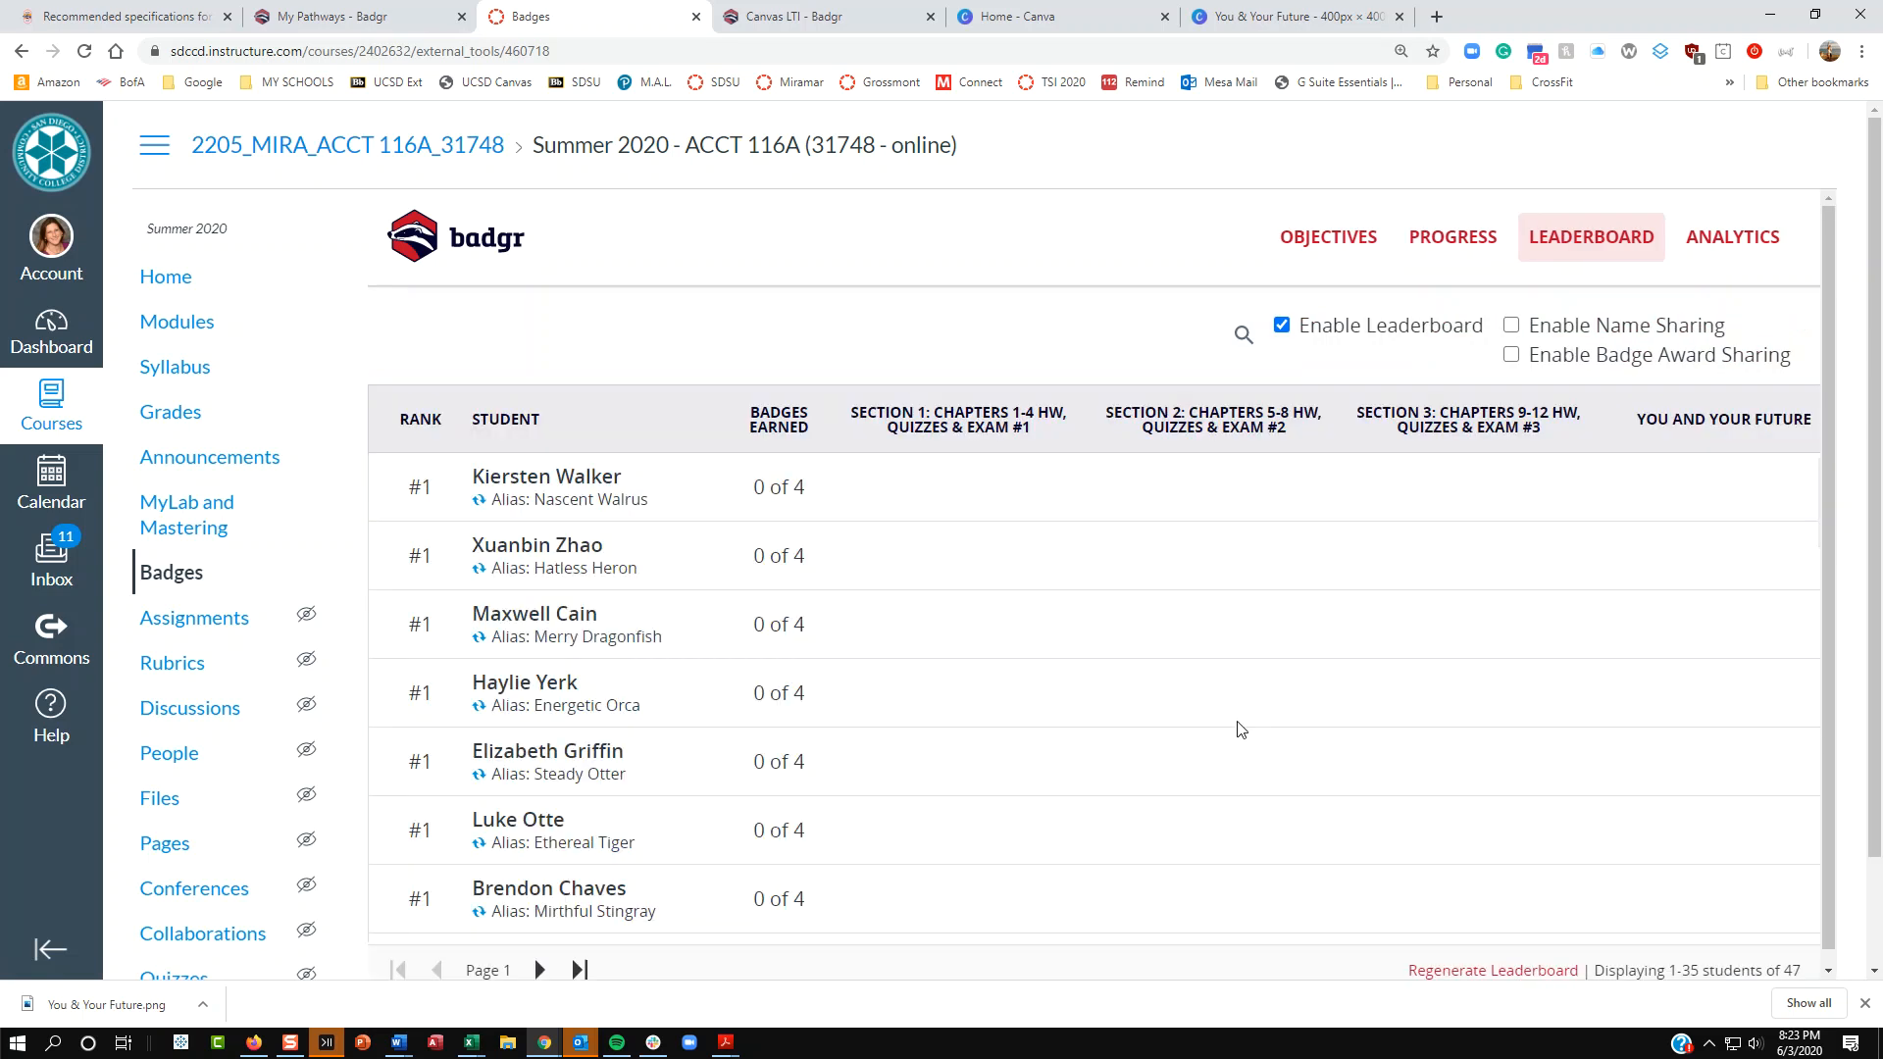
{"action": "scroll", "coordinate": [1245, 727], "scroll_direction": "down", "scroll_amount": 6}
{"action": "scroll", "coordinate": [1245, 727], "scroll_direction": "up", "scroll_amount": 12}
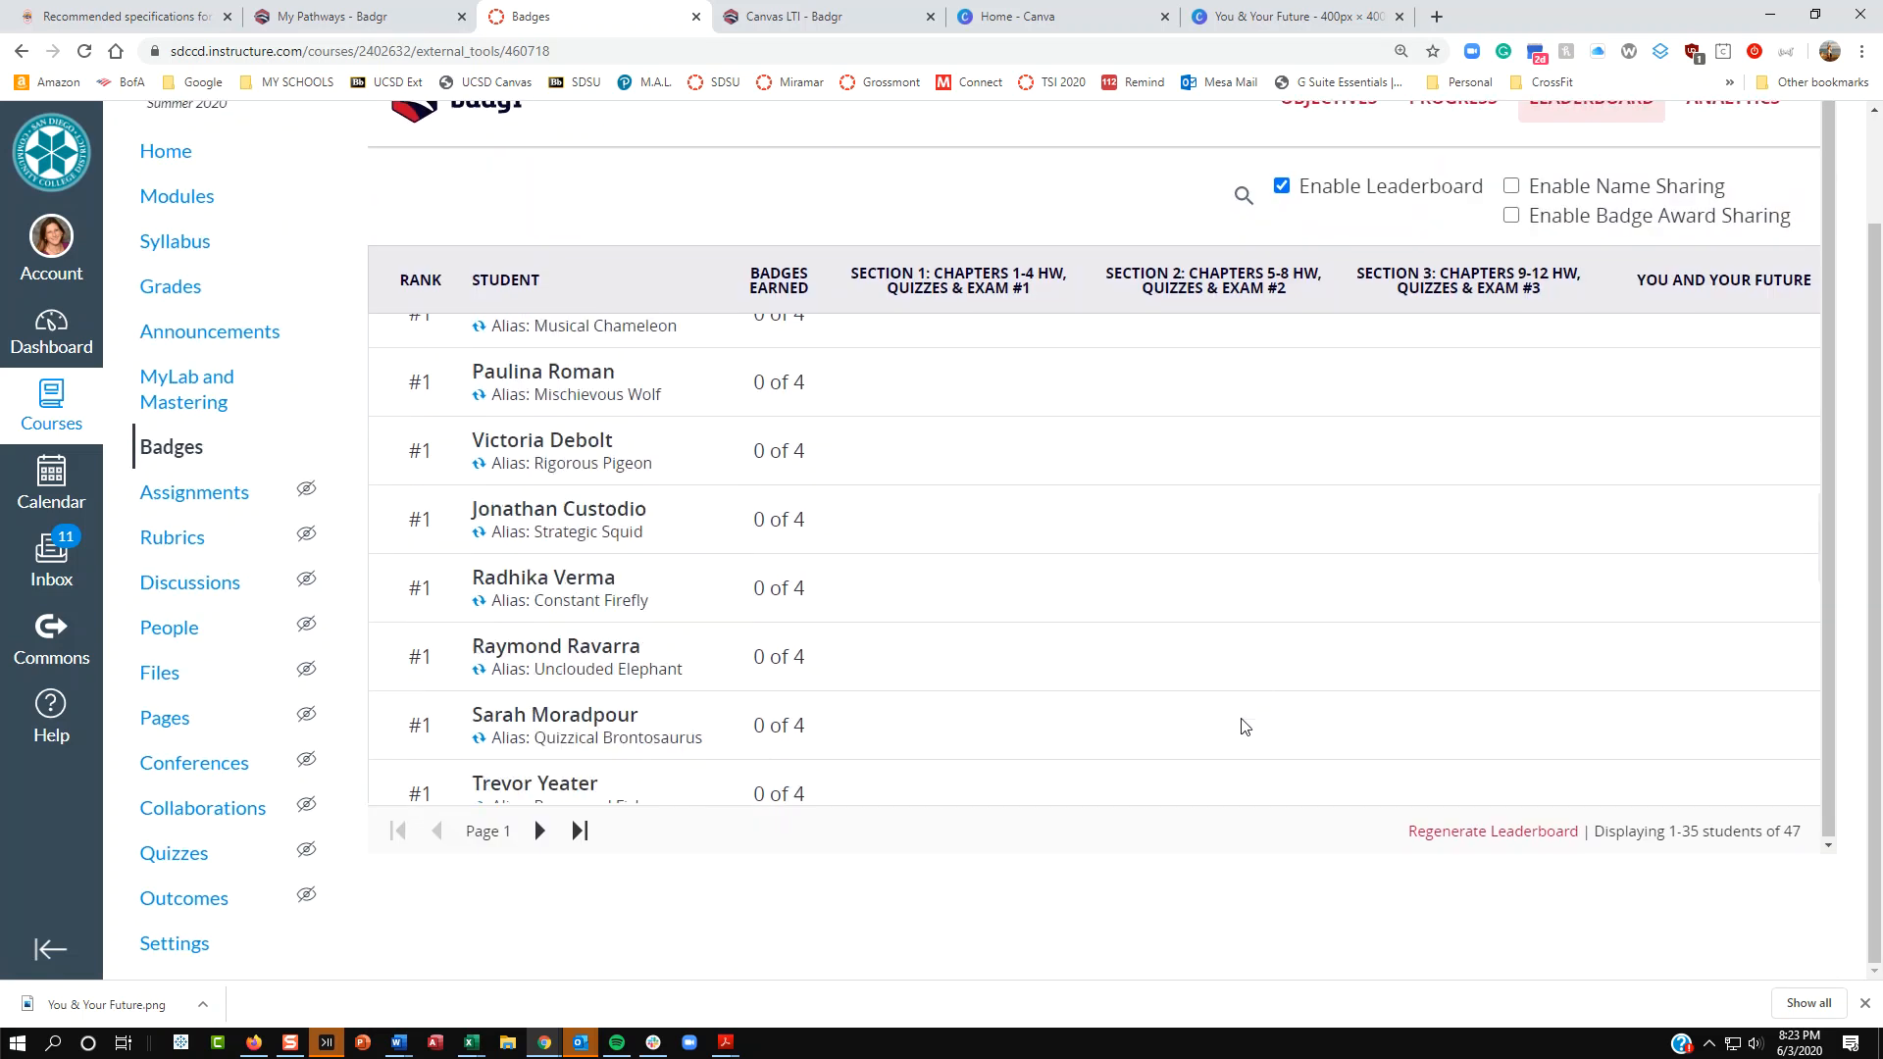